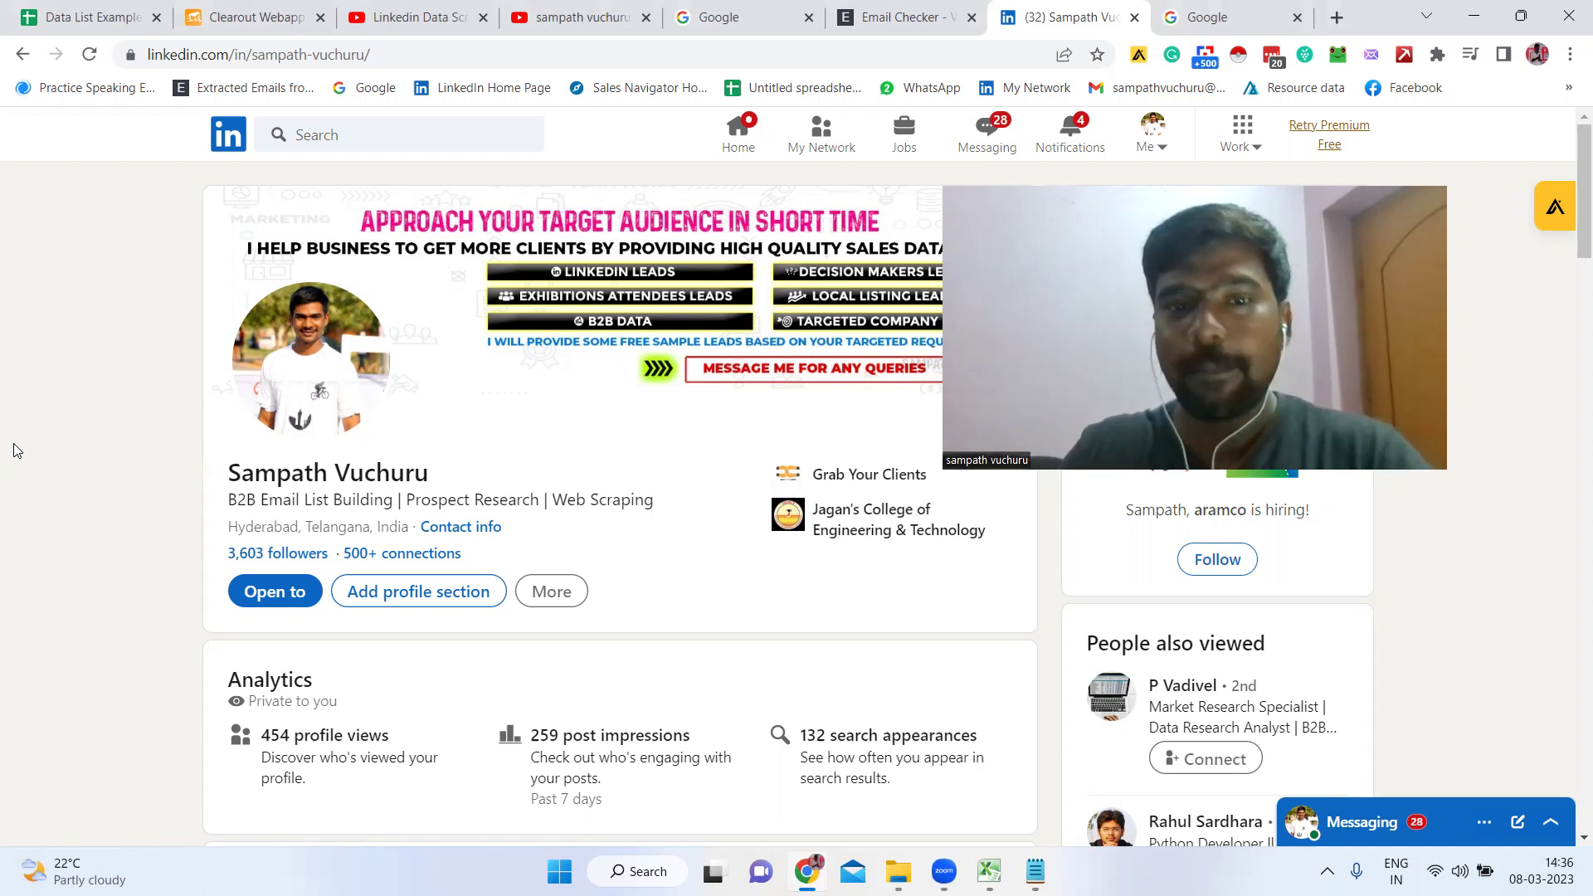
Step: Look through the sample lists in the Data List Example spreadsheet, including Linkedin Data scraping, Local Business List and instgram hashtag scrap
click(44, 11)
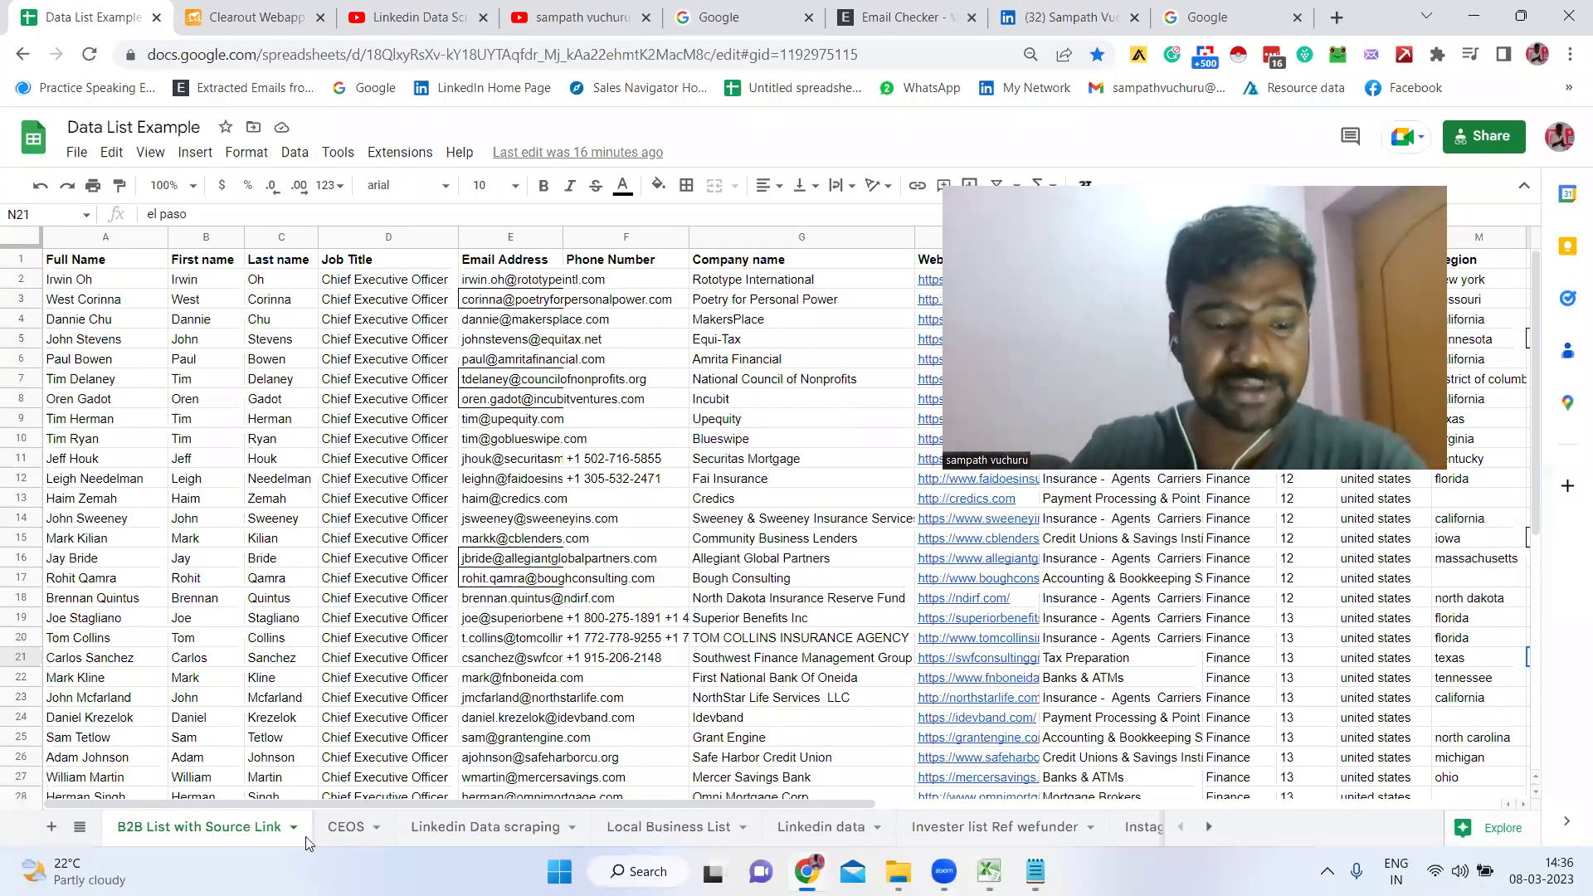
mouse_move(318, 805)
mouse_down()
mouse_move(826, 806)
mouse_move(330, 822)
mouse_up()
click(463, 826)
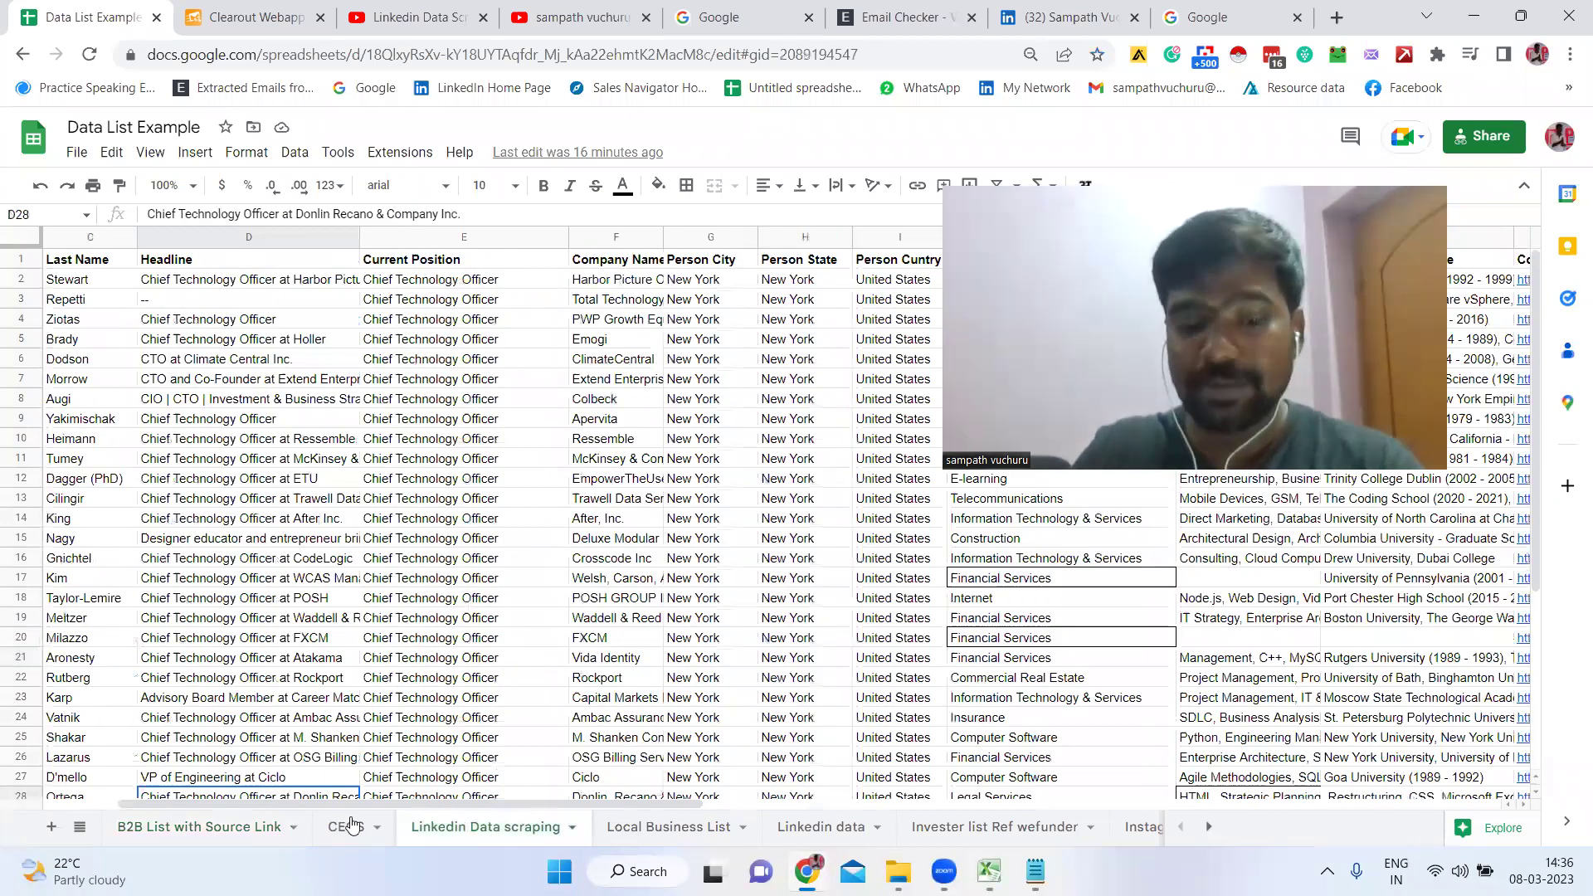
click(694, 827)
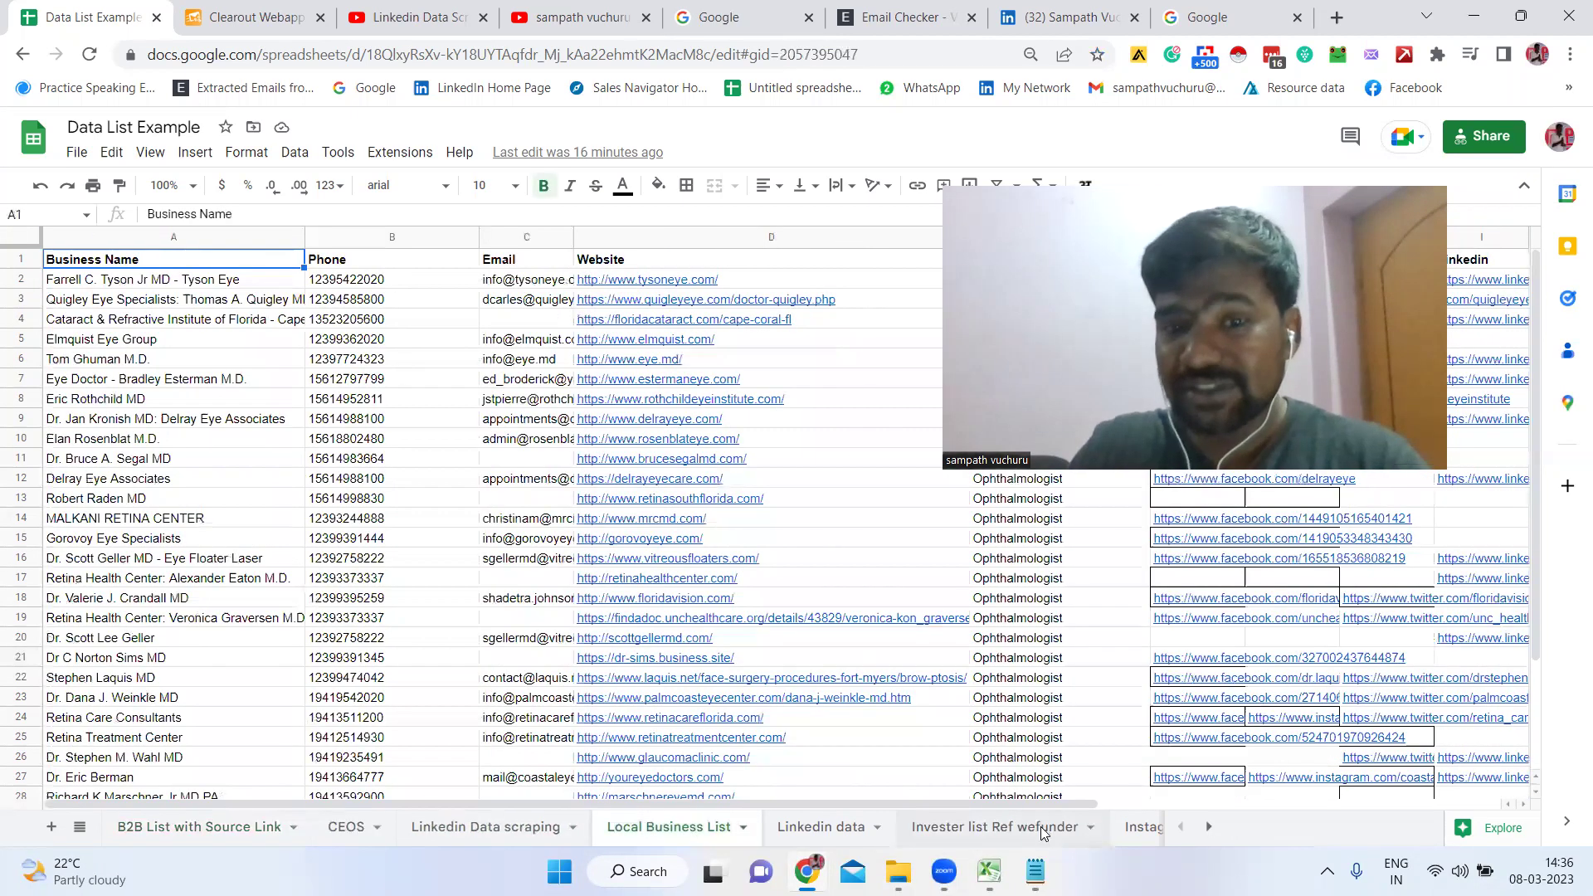
click(1208, 826)
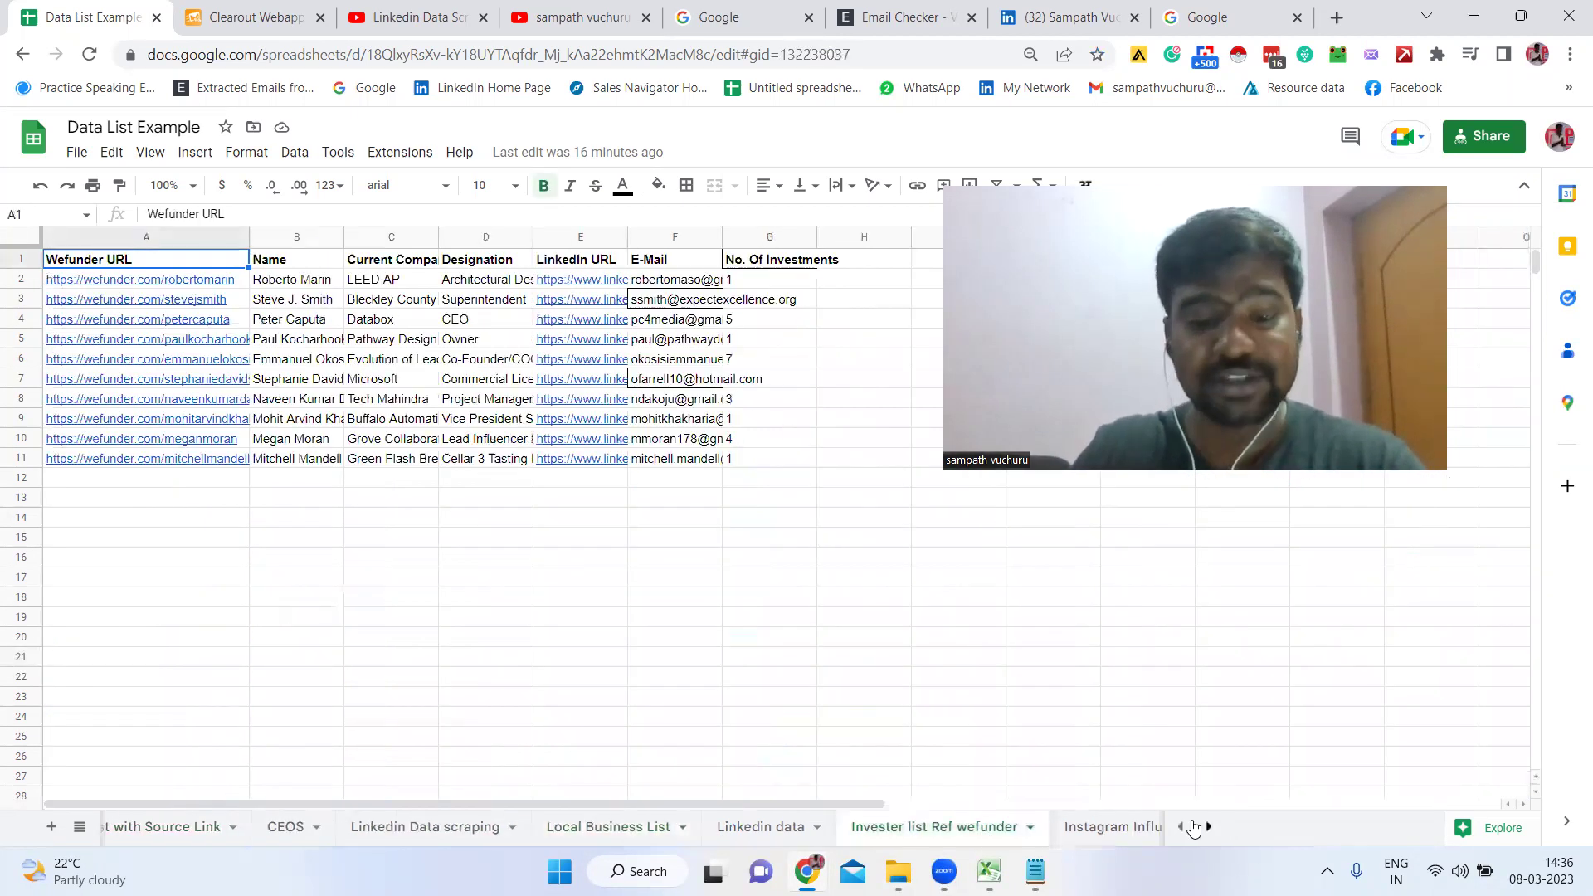
click(1209, 826)
click(1209, 827)
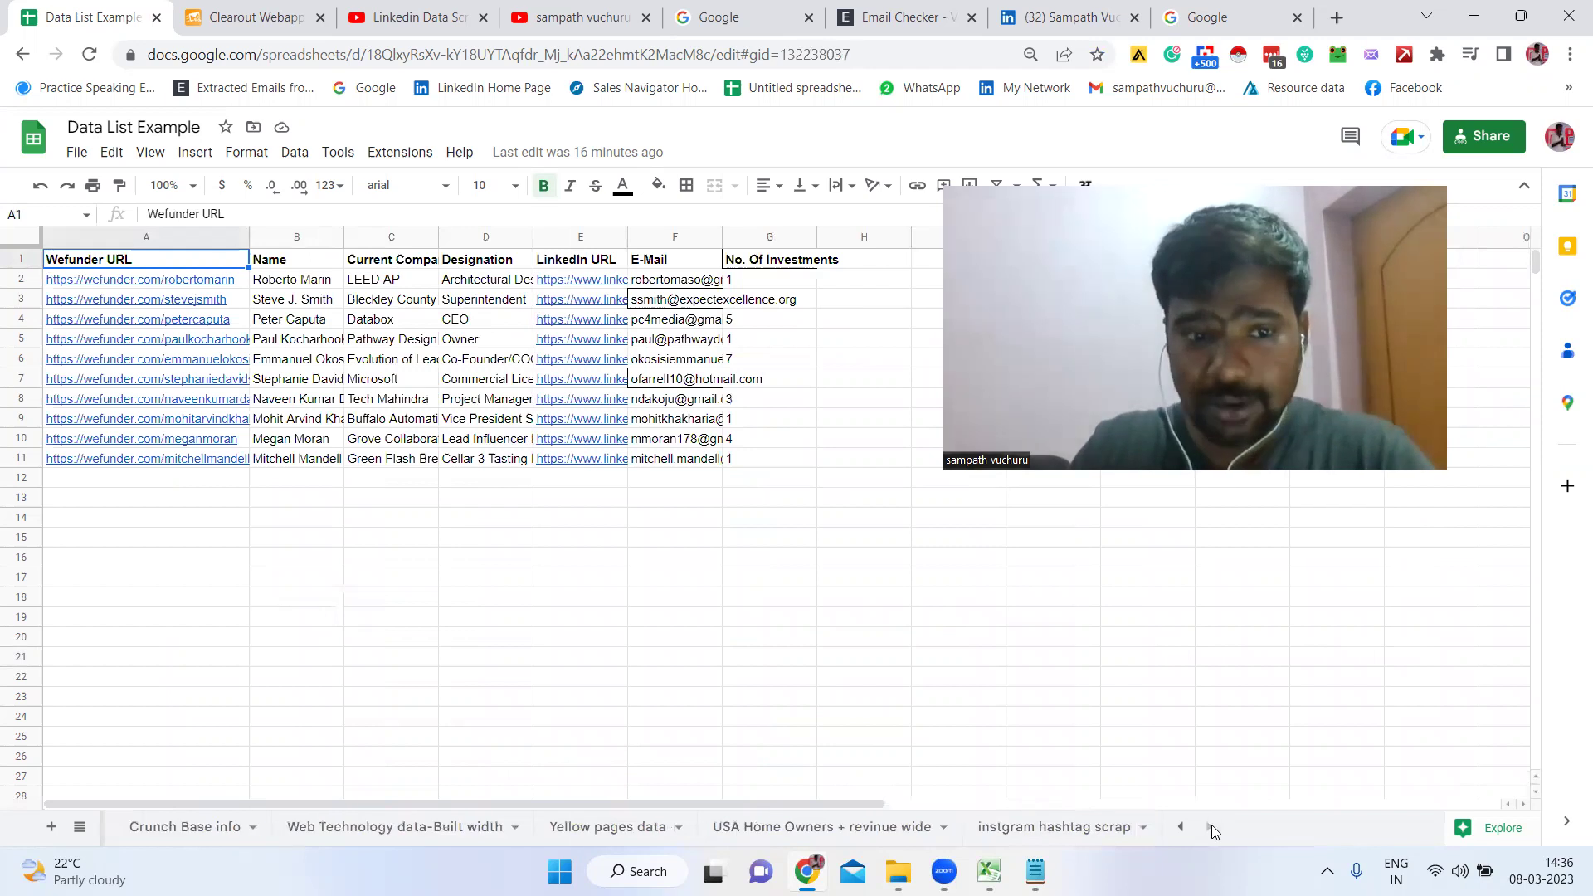
click(1051, 827)
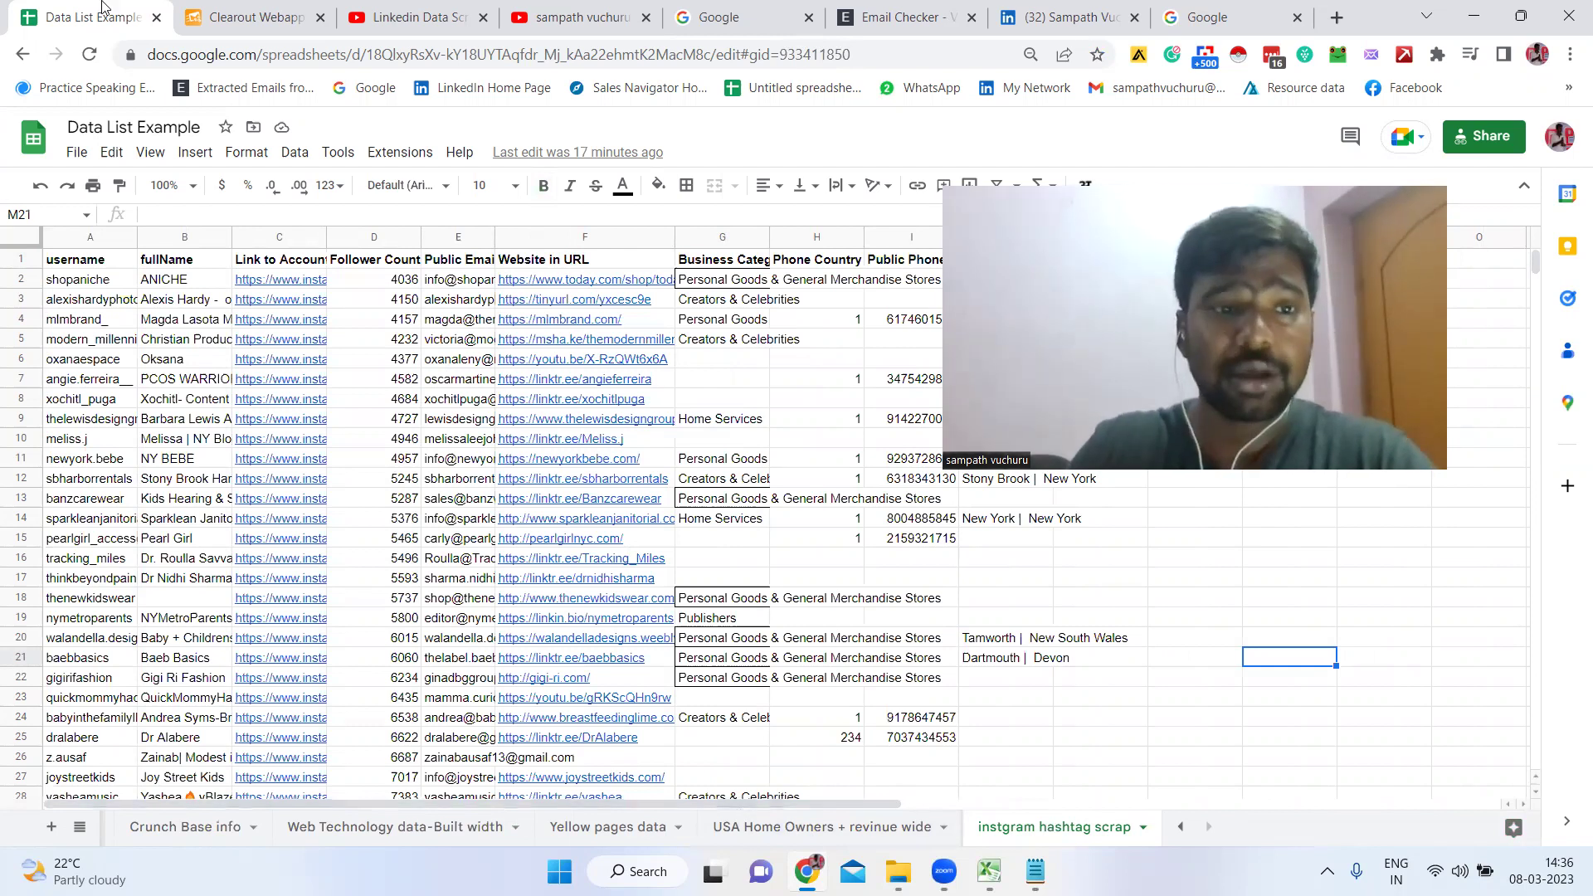
Step: Switch to the Clearout email verifier and examine the total, billable and guaranteed deliverable figures of the spain-ceos list
click(222, 11)
scroll(277, 278, up, 3)
scroll(274, 345, down, 2)
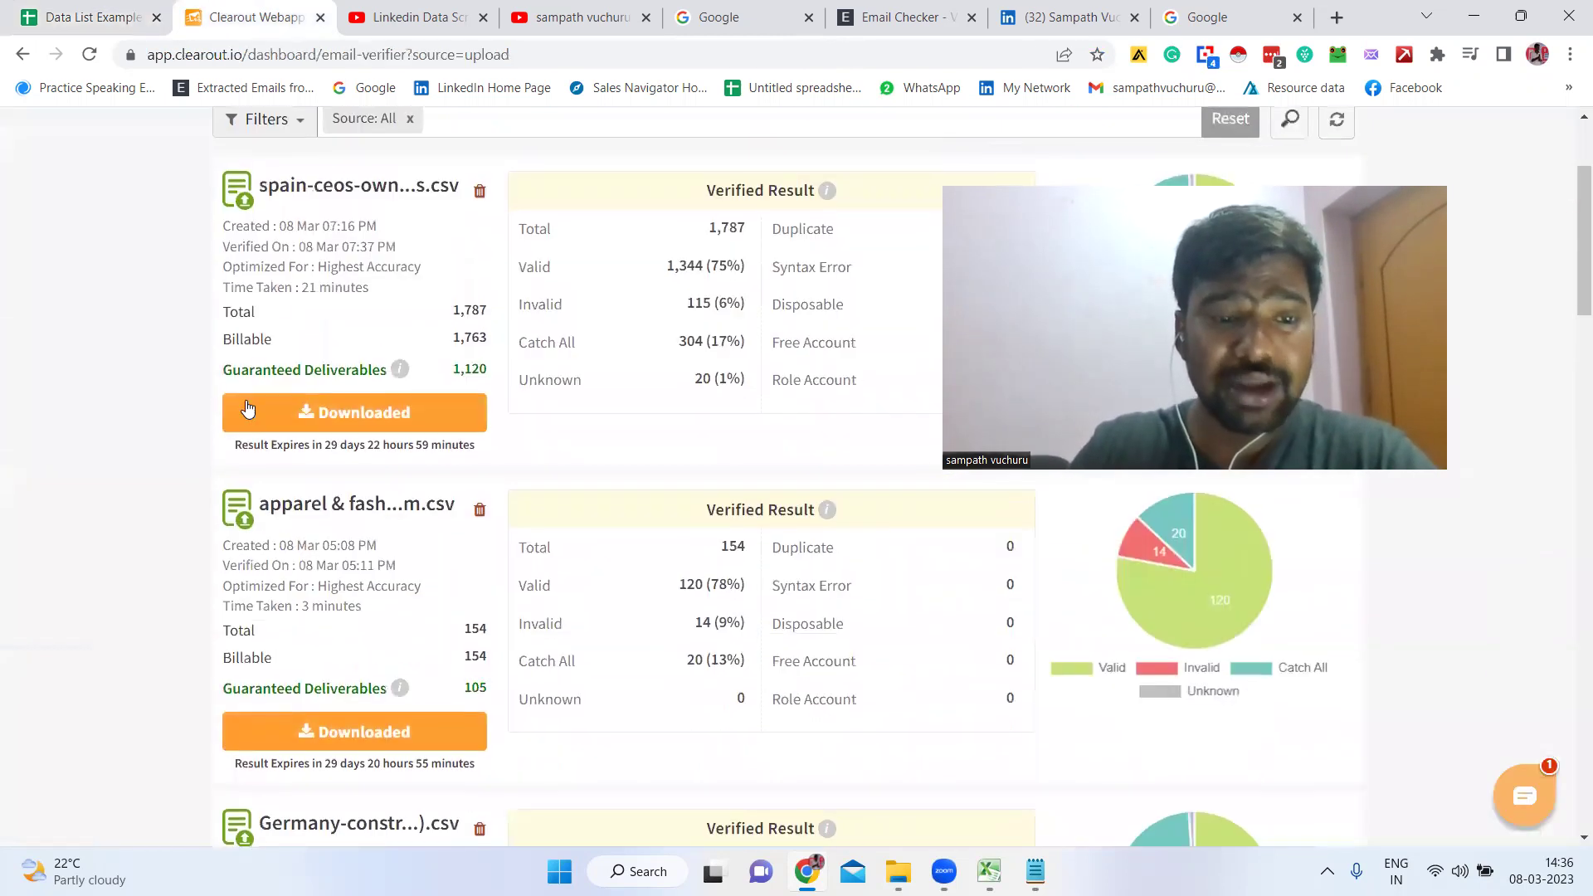
drag(254, 369, 412, 380)
click(412, 380)
scroll(332, 378, up, 1)
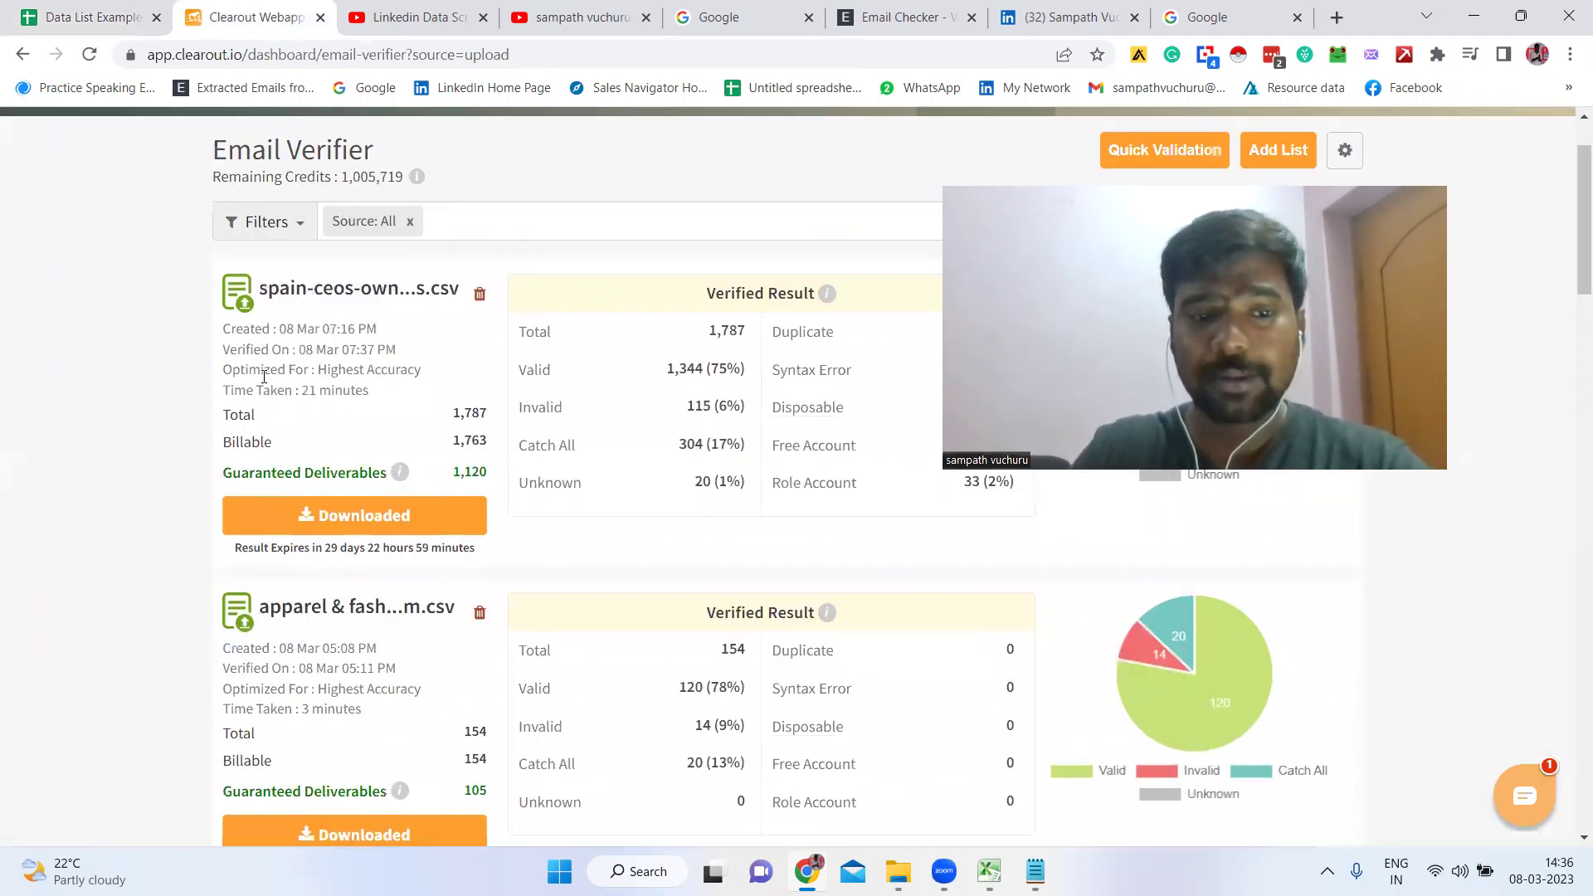
scroll(264, 376, up, 2)
scroll(212, 390, down, 4)
drag(219, 201, 494, 273)
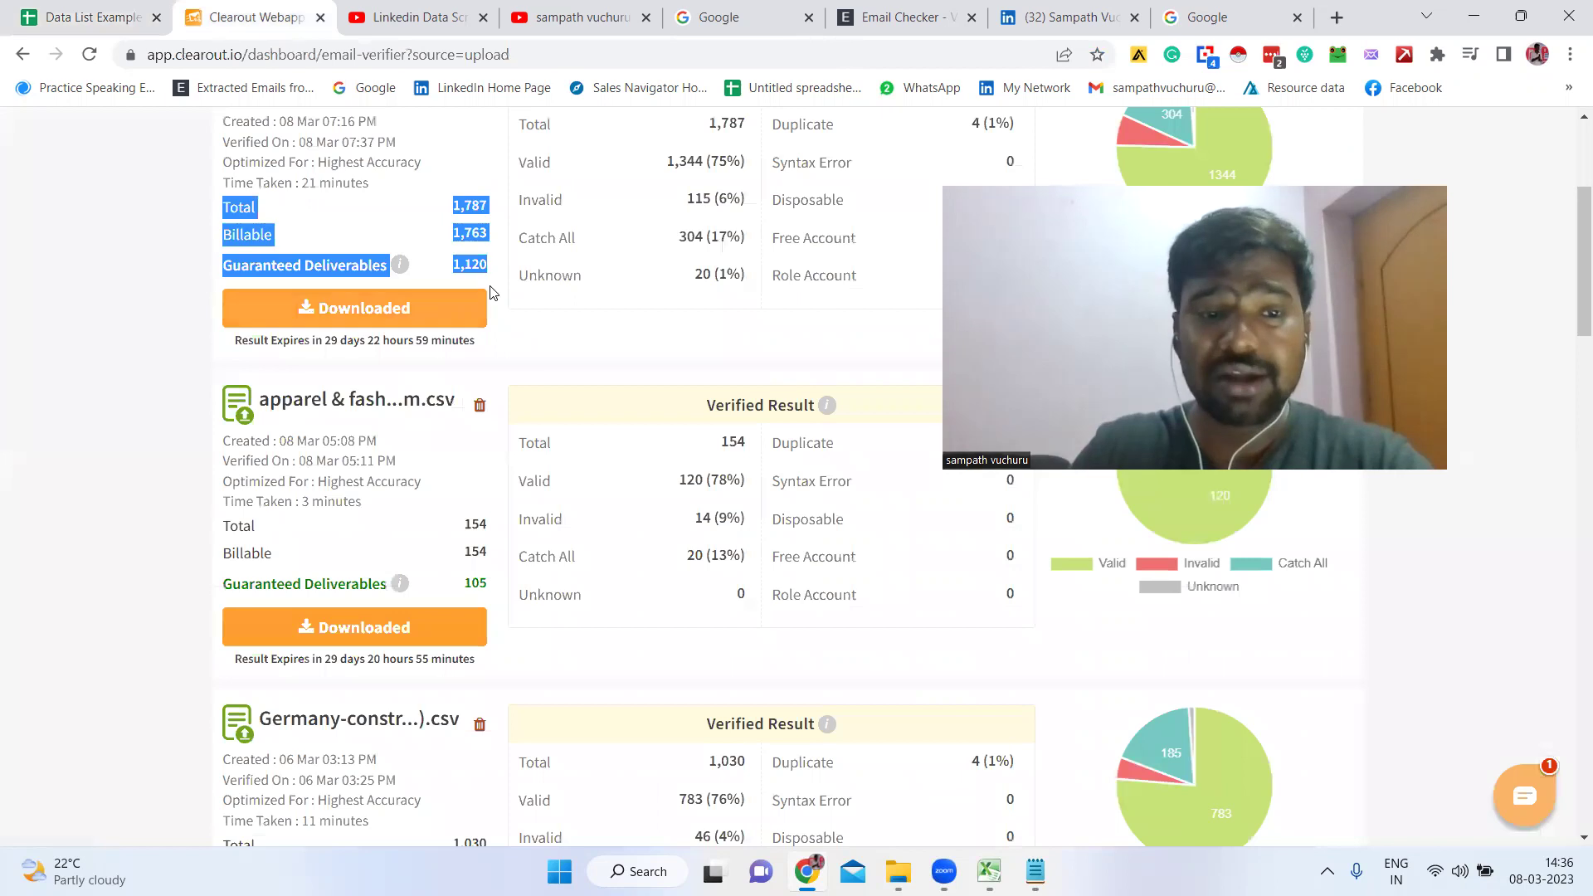
click(439, 331)
Step: Revisit the instgram hashtag scrap sheet, and view the title and description of the Linkedin Data Scraping video on YouTube
click(87, 16)
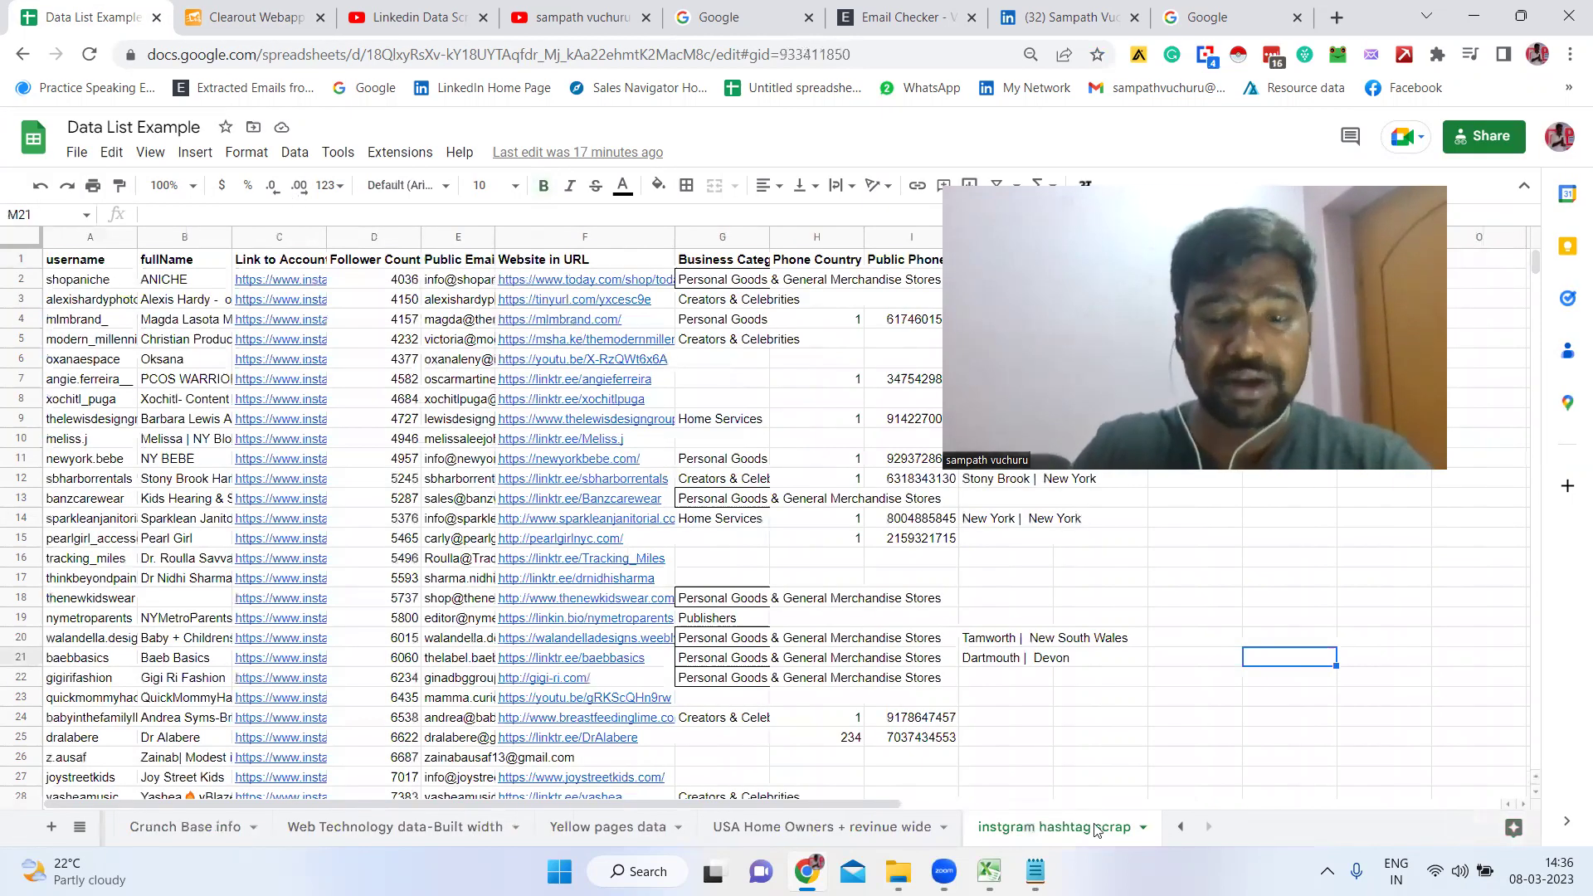
click(402, 18)
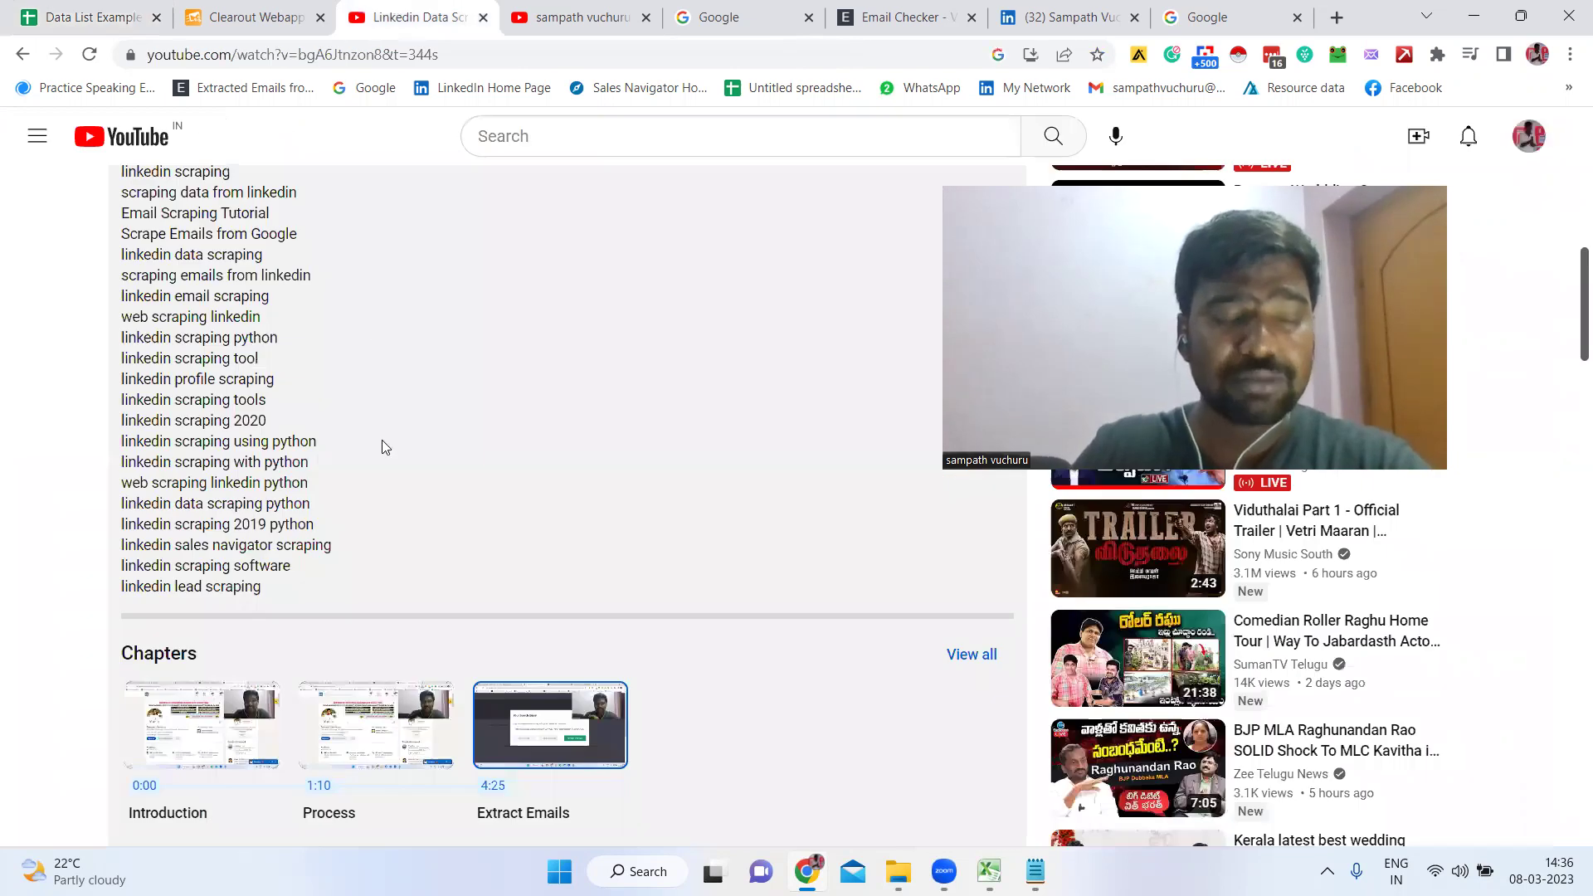
scroll(379, 439, up, 8)
scroll(213, 656, down, 1)
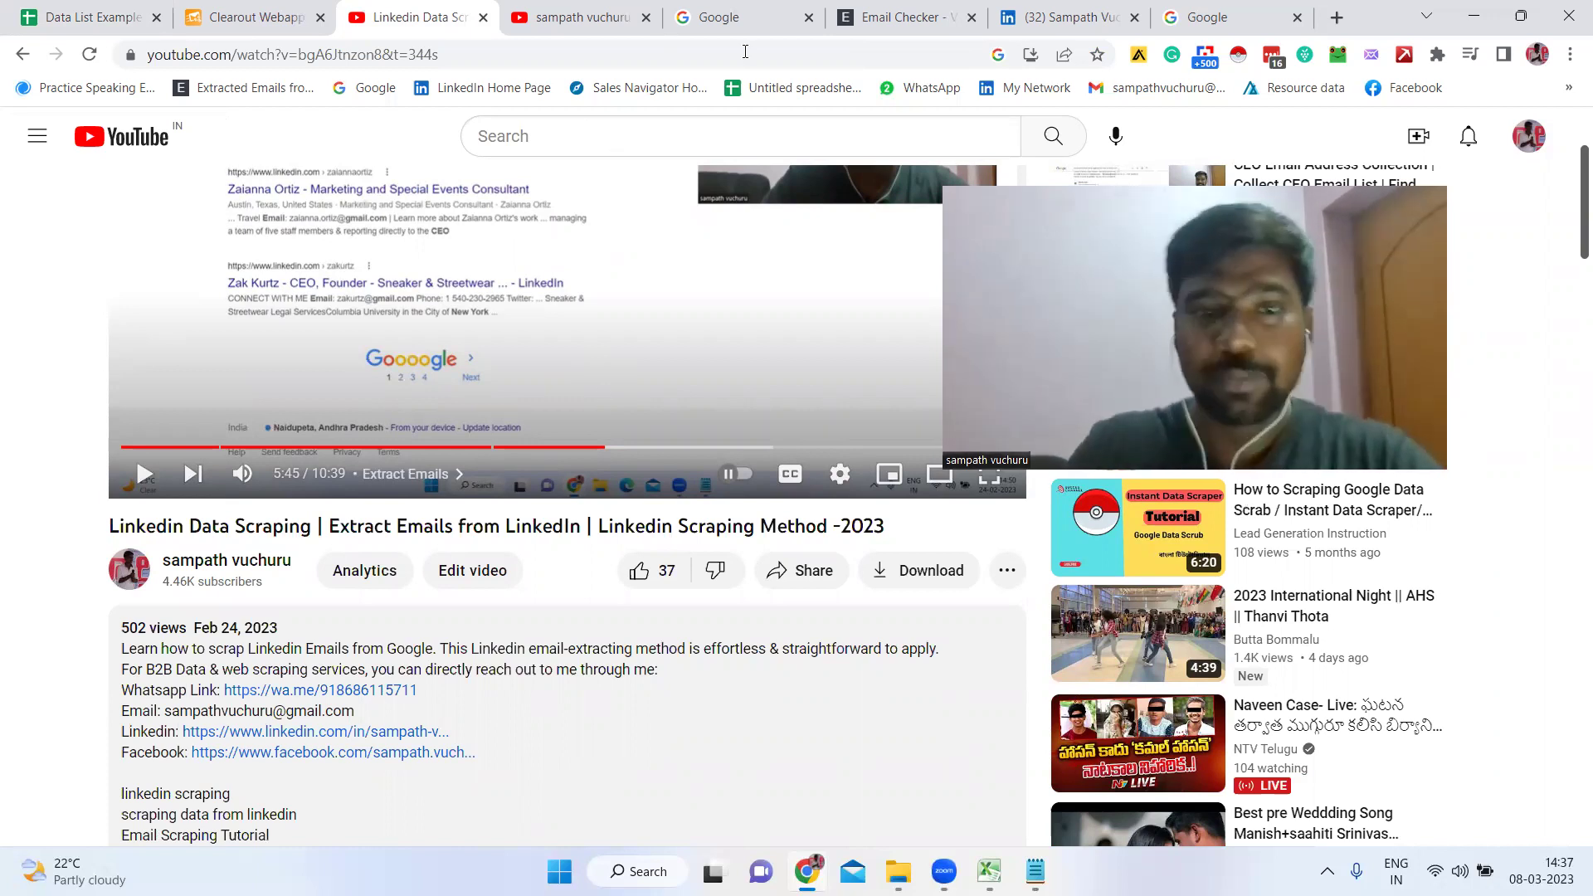
Step: Open Google's Search Settings and check the results-per-page setting and the remaining options down to the region settings
click(705, 22)
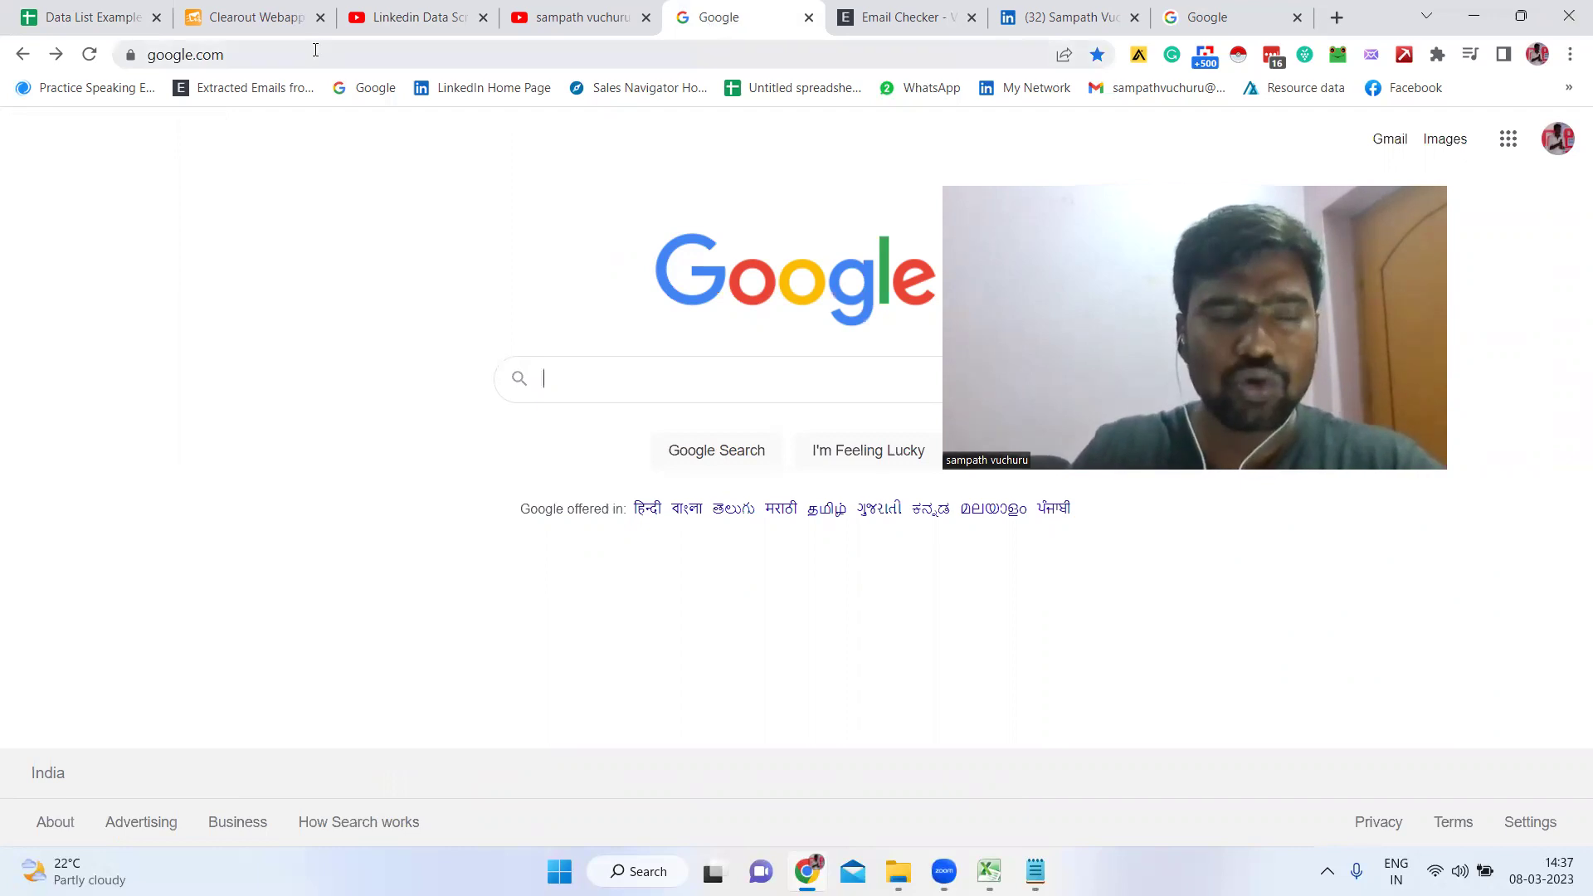
click(1548, 817)
click(1426, 573)
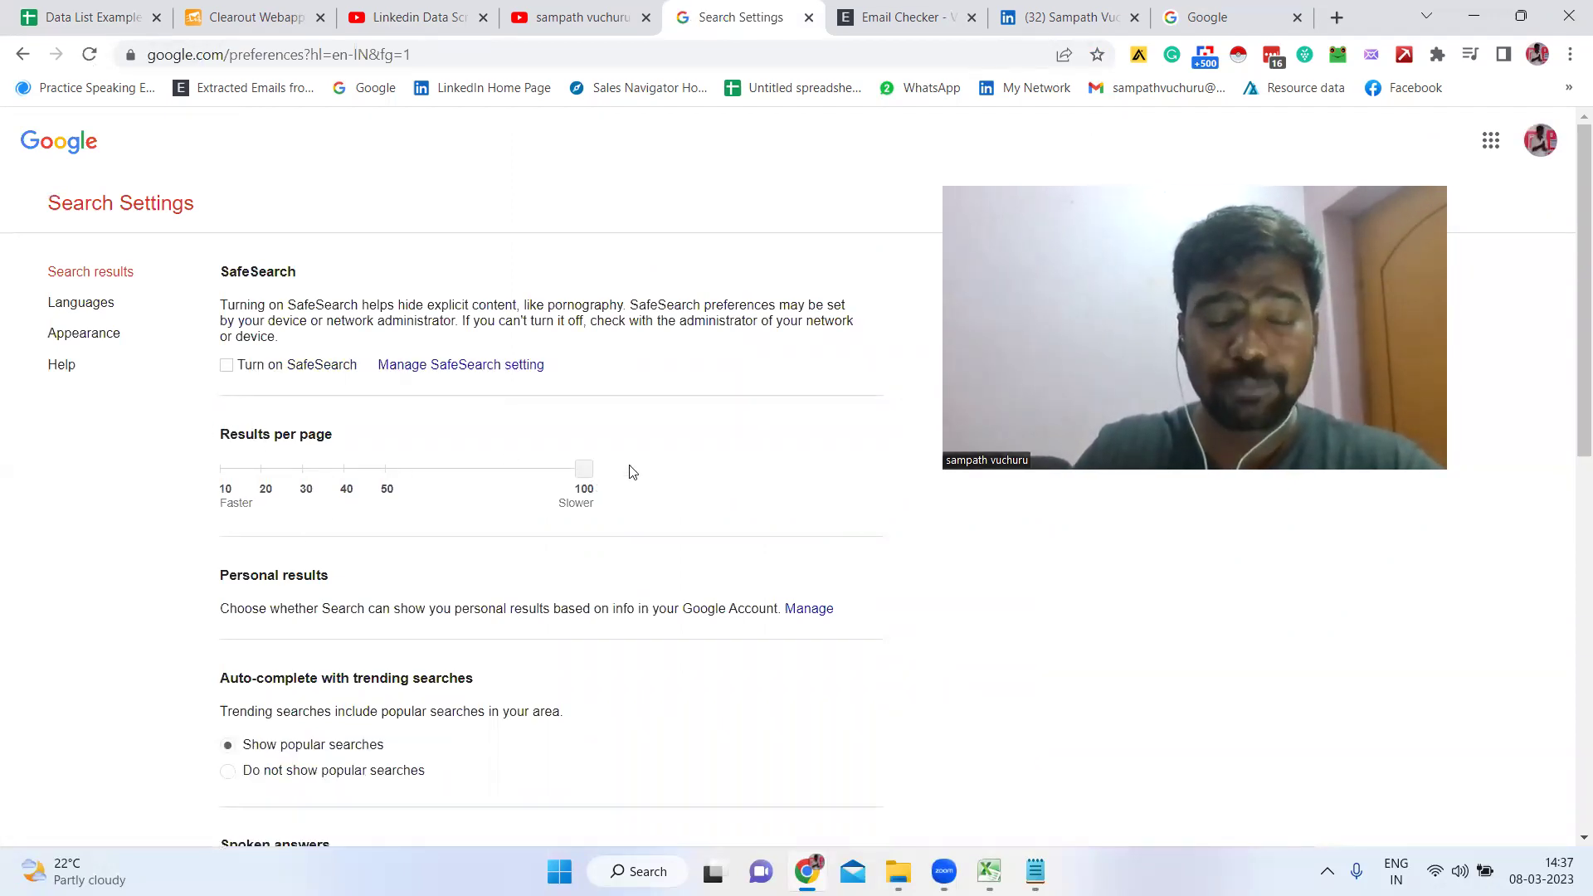
scroll(633, 470, down, 10)
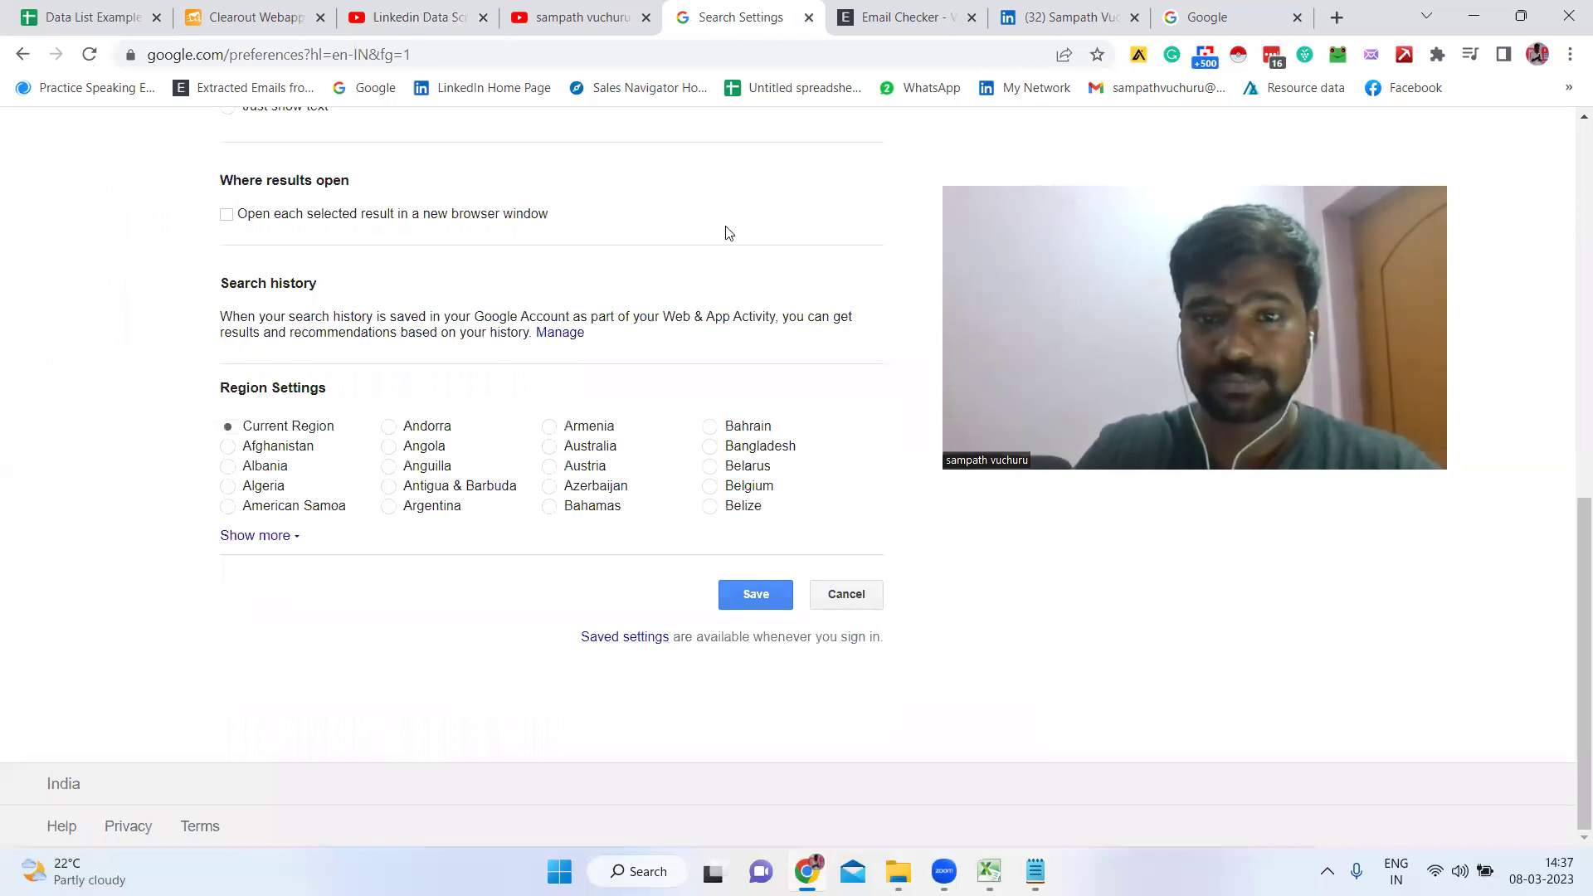
Step: Run a Google search for "new york accountant" in the other open Google page
click(1207, 17)
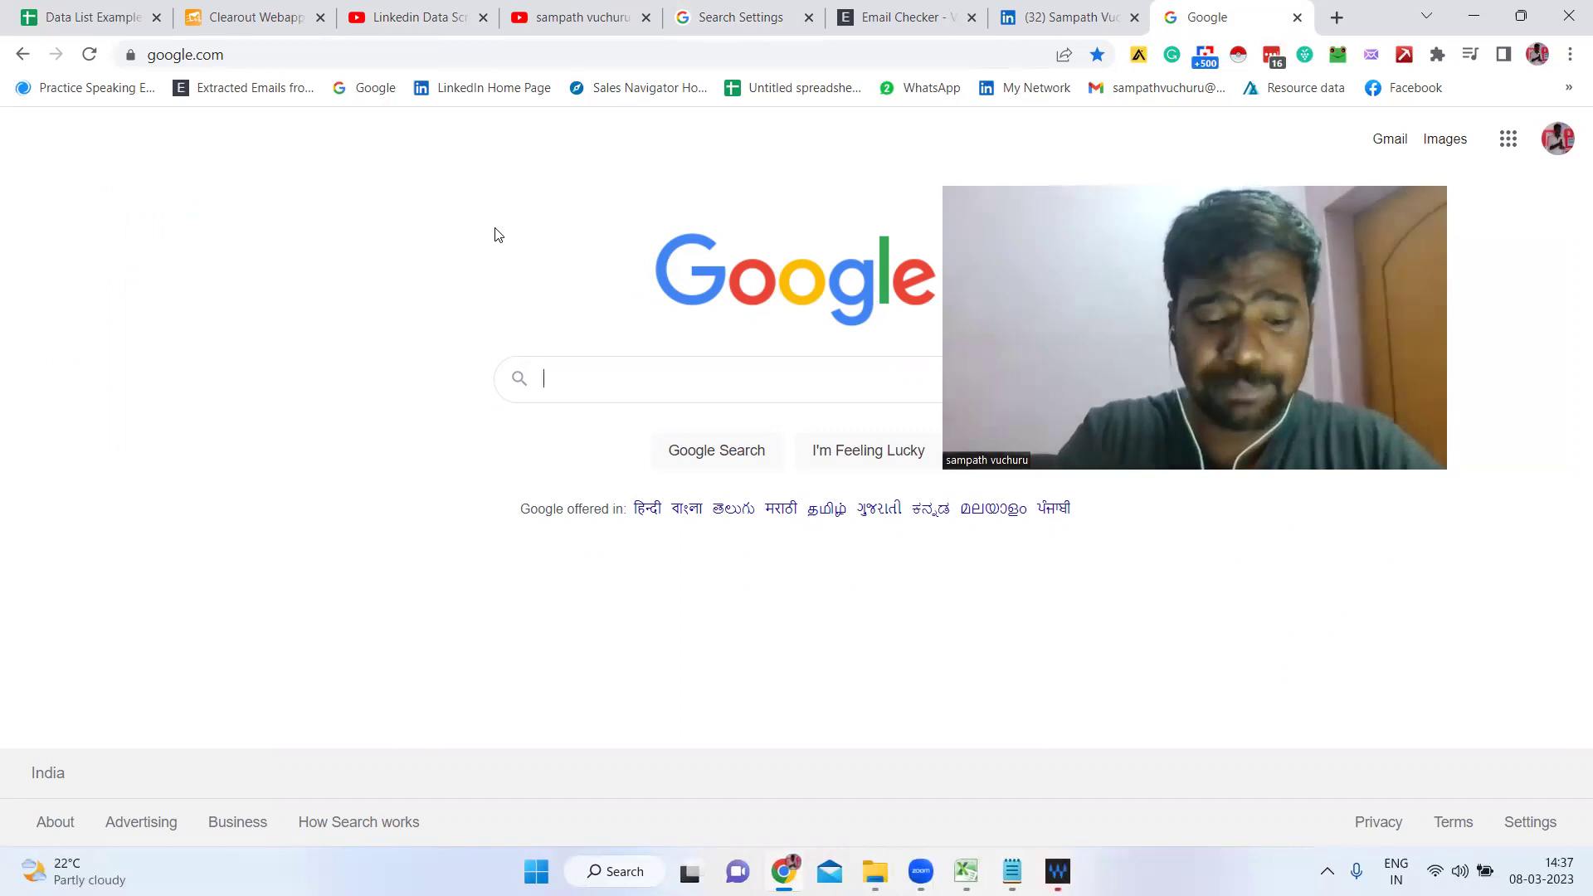
text(new)
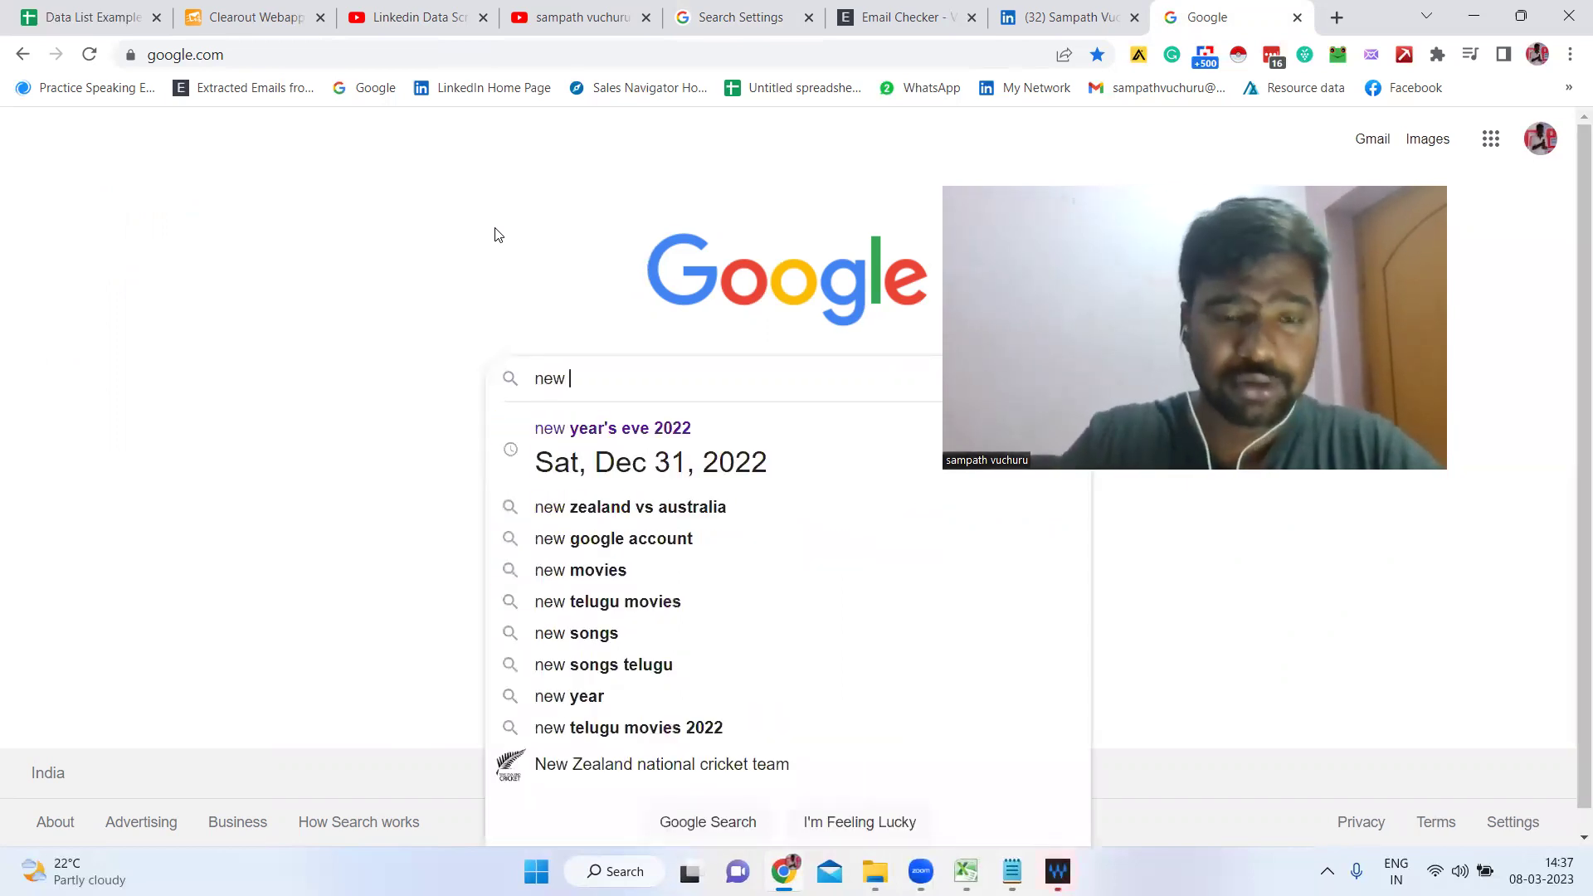
click(71, 309)
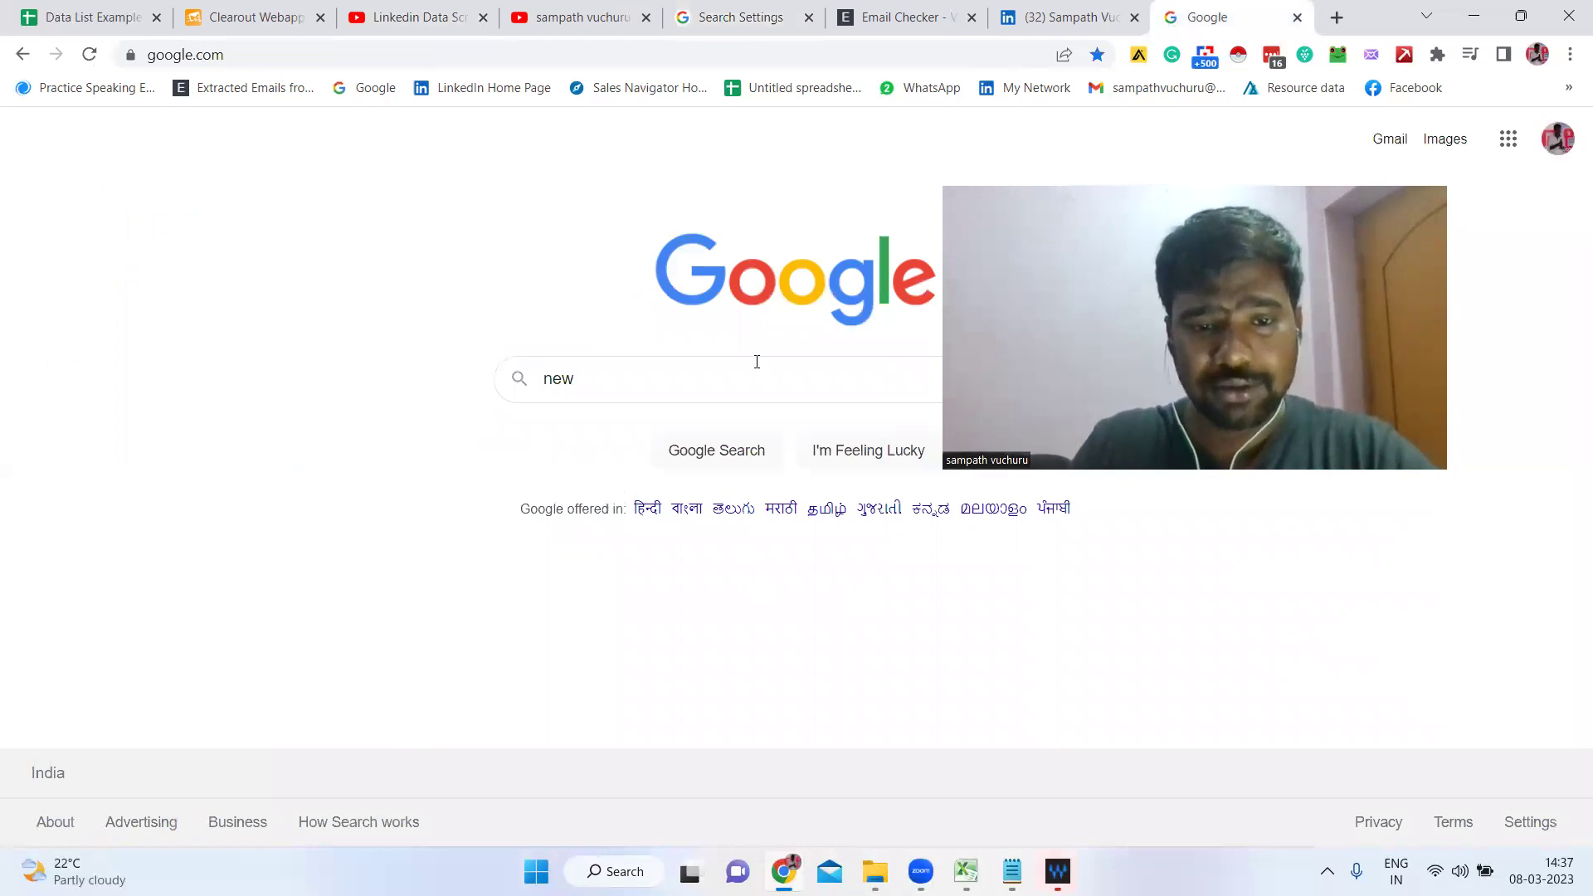
click(689, 370)
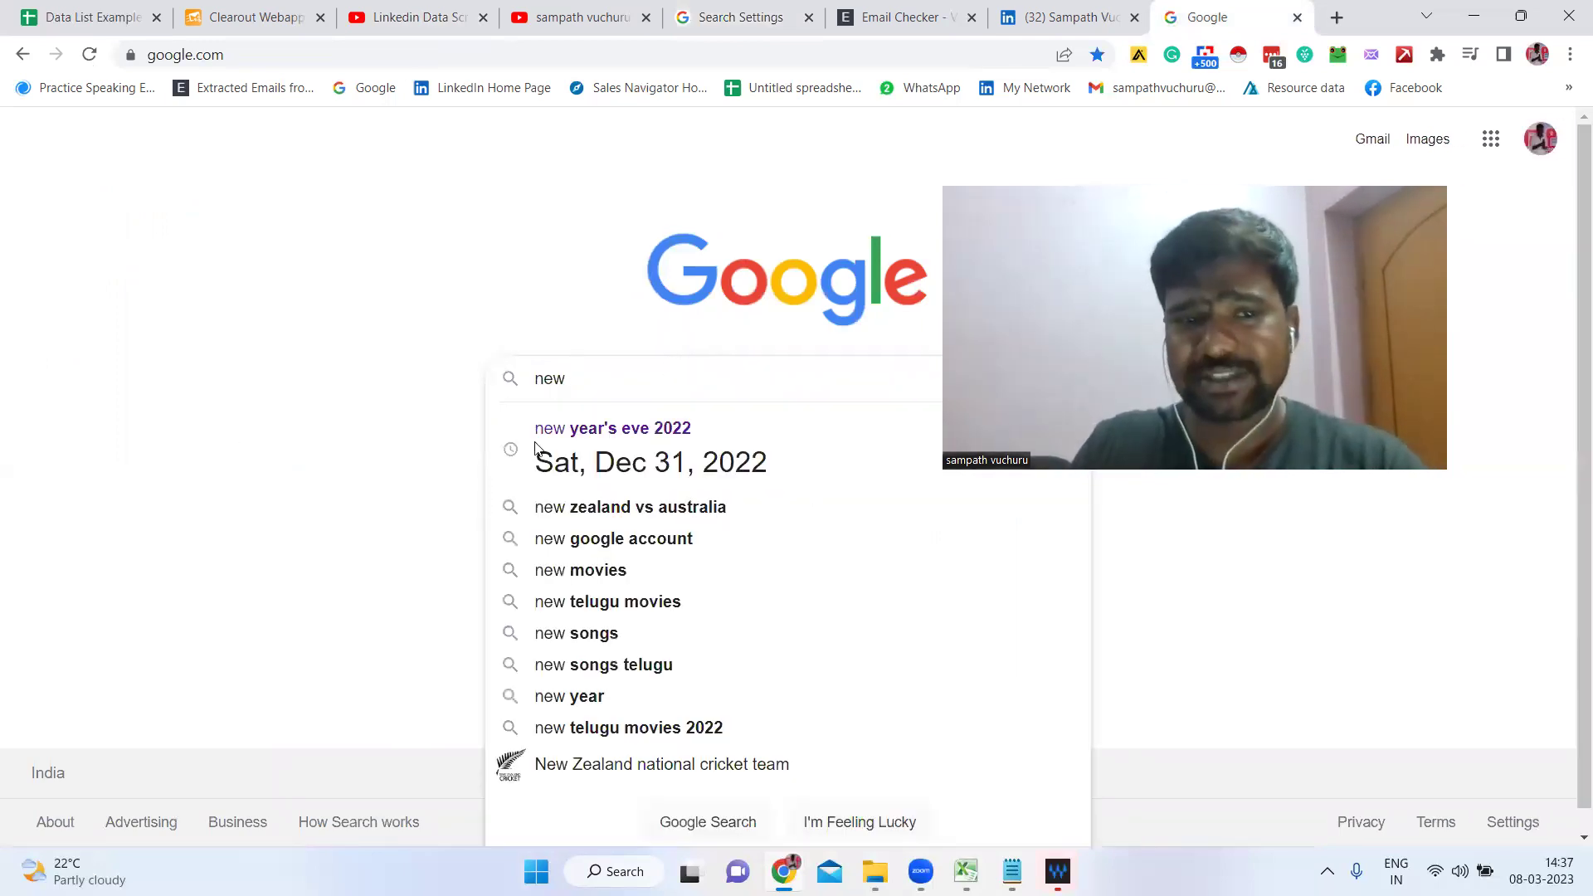
click(229, 496)
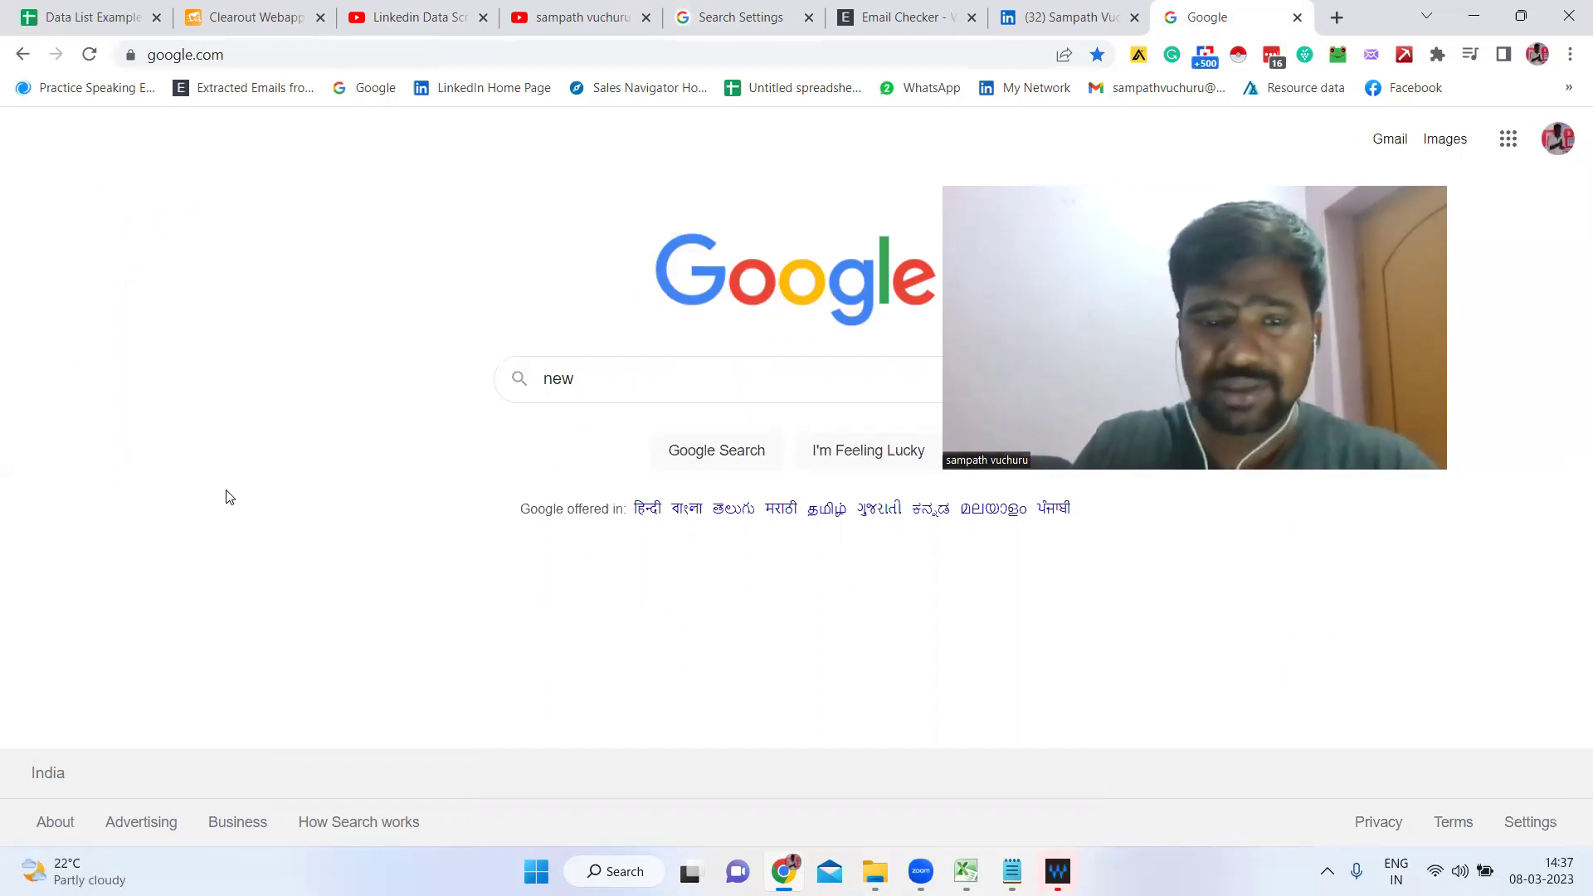
click(673, 380)
text(york)
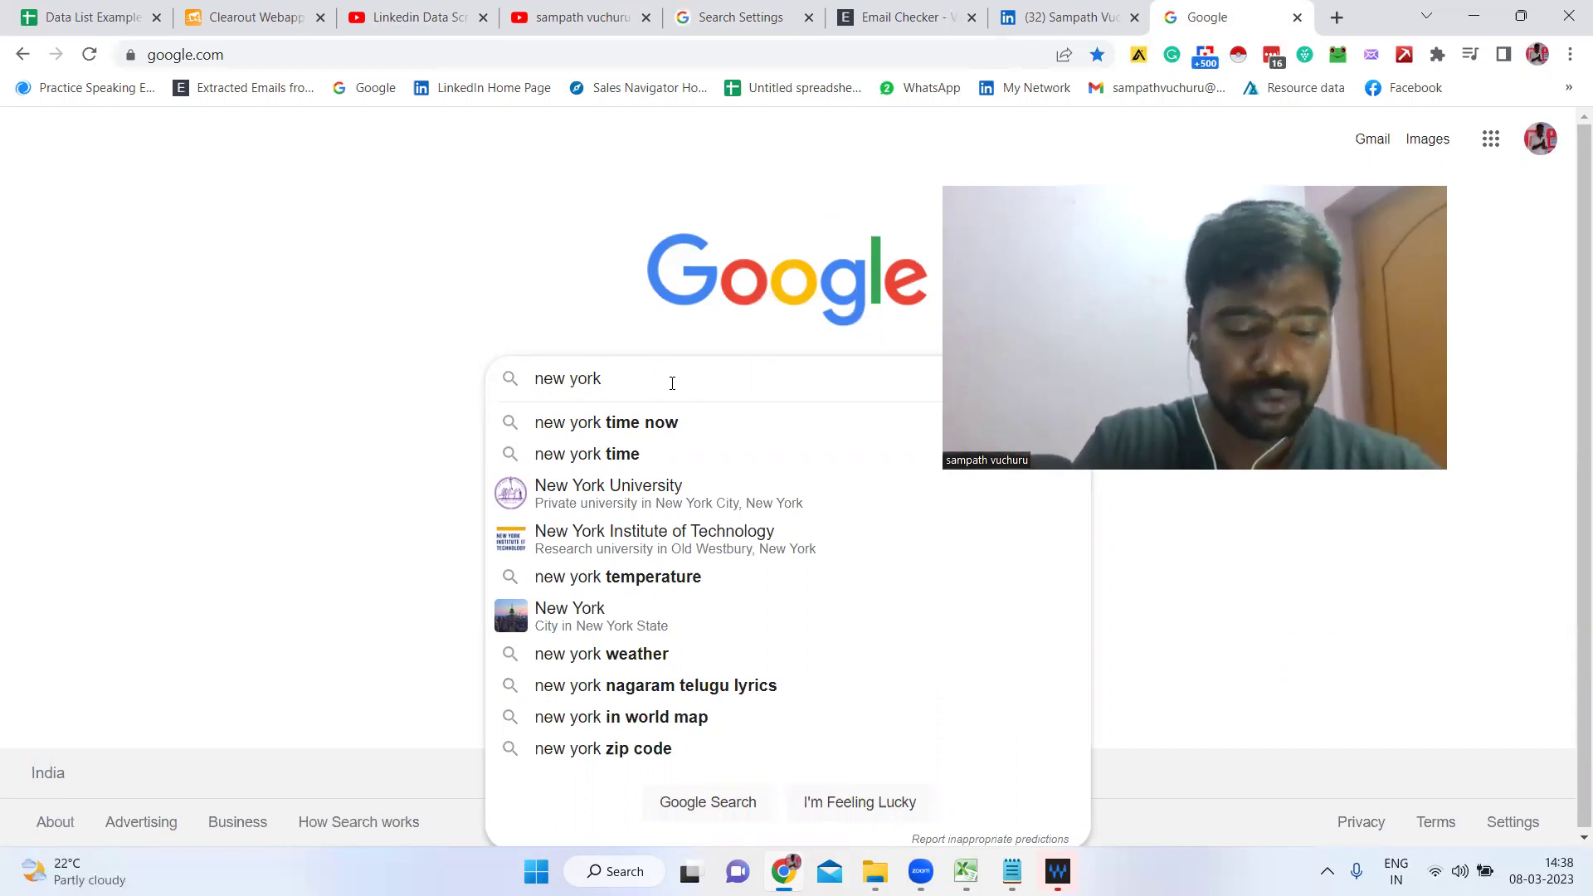
text(acc)
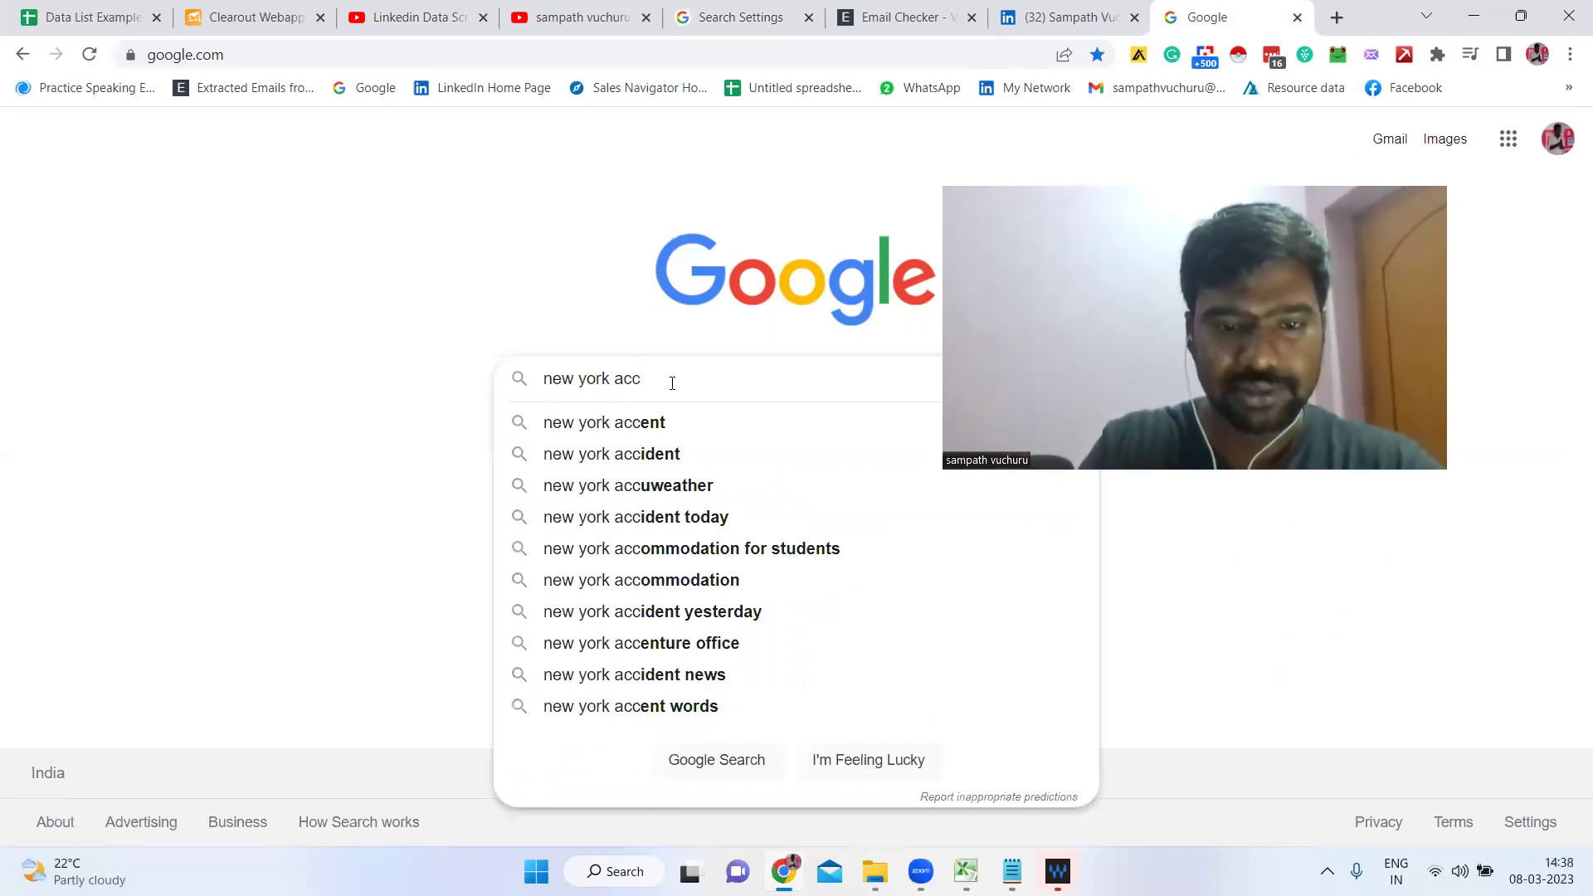
text(ou)
key(Down)
key(Down)
key(BackSpace)
key(BackSpace)
key(BackSpace)
key(BackSpace)
key(BackSpace)
key(BackSpace)
key(Return)
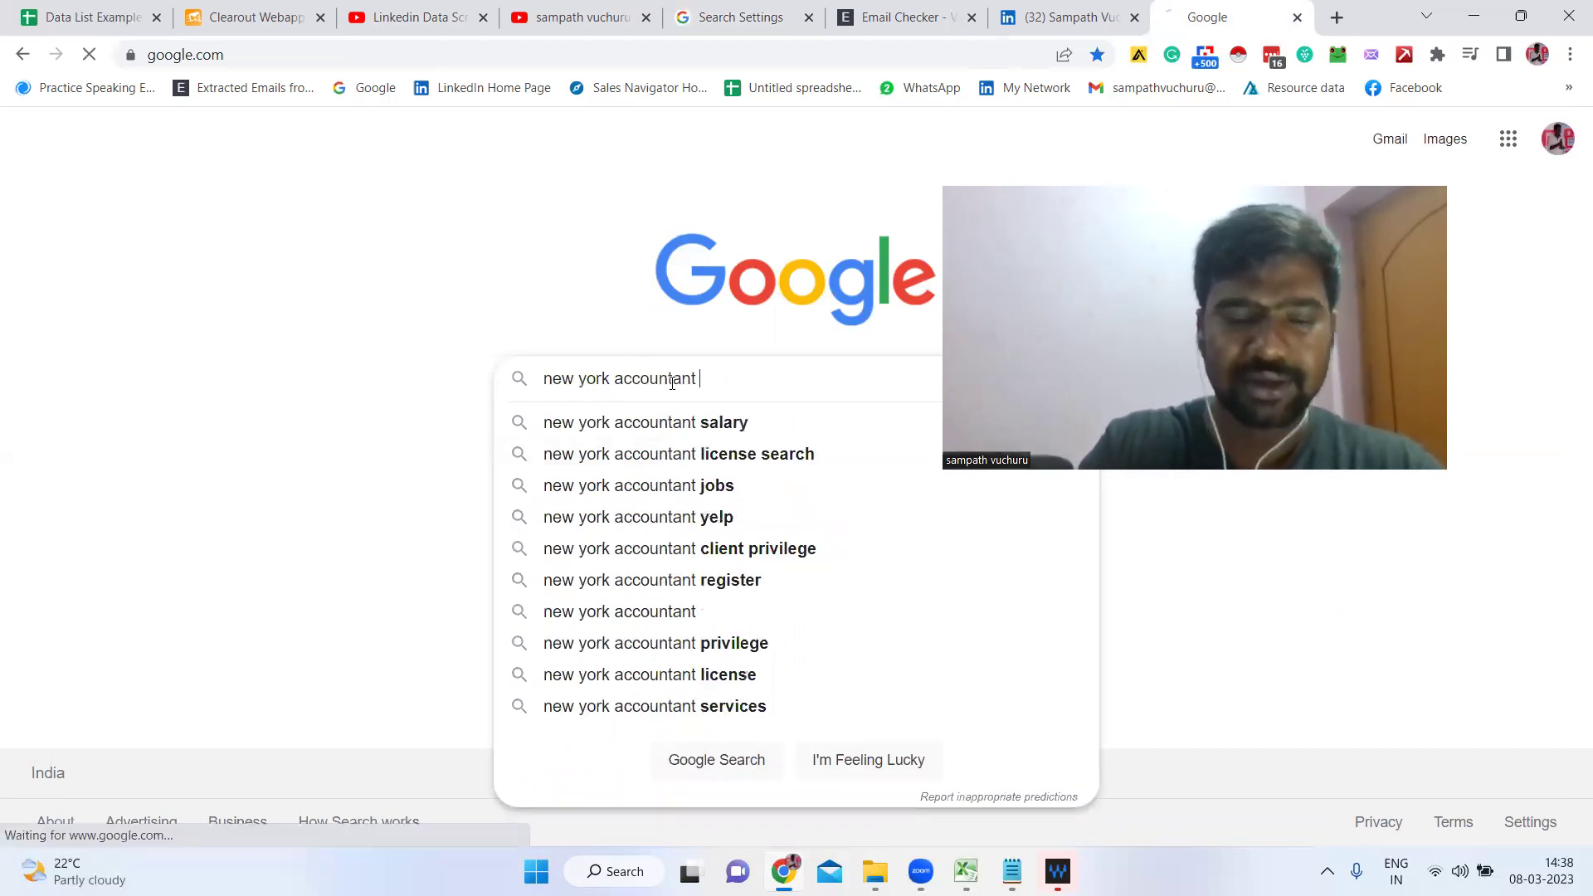
Step: Examine the location and profession keywords of the query and read through the listed websites and businesses
triple_click(259, 157)
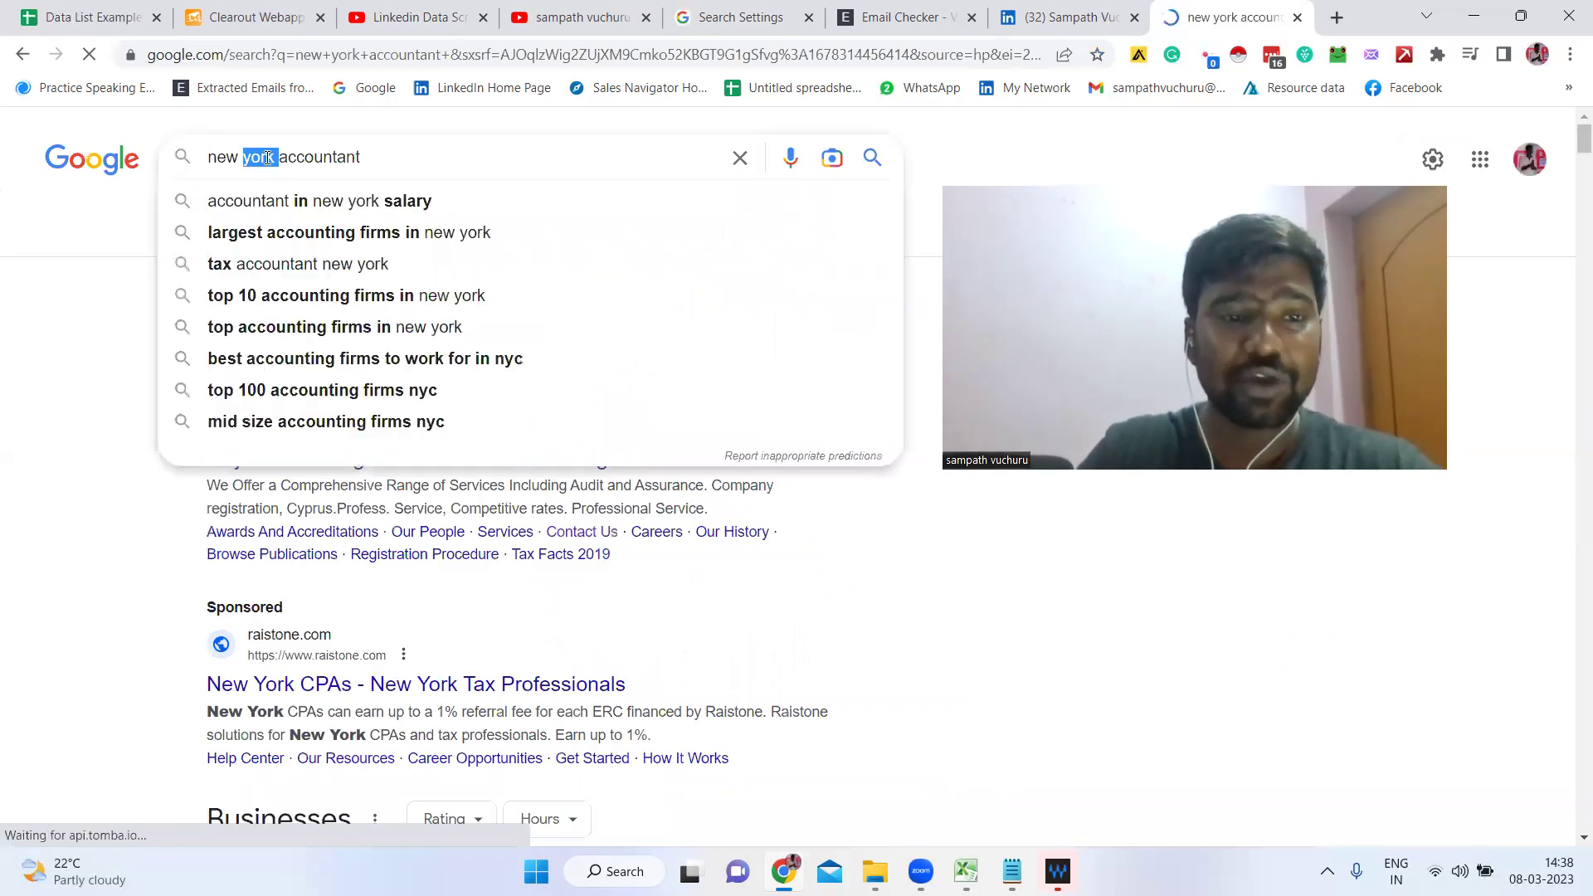
double_click(304, 157)
click(303, 157)
click(163, 487)
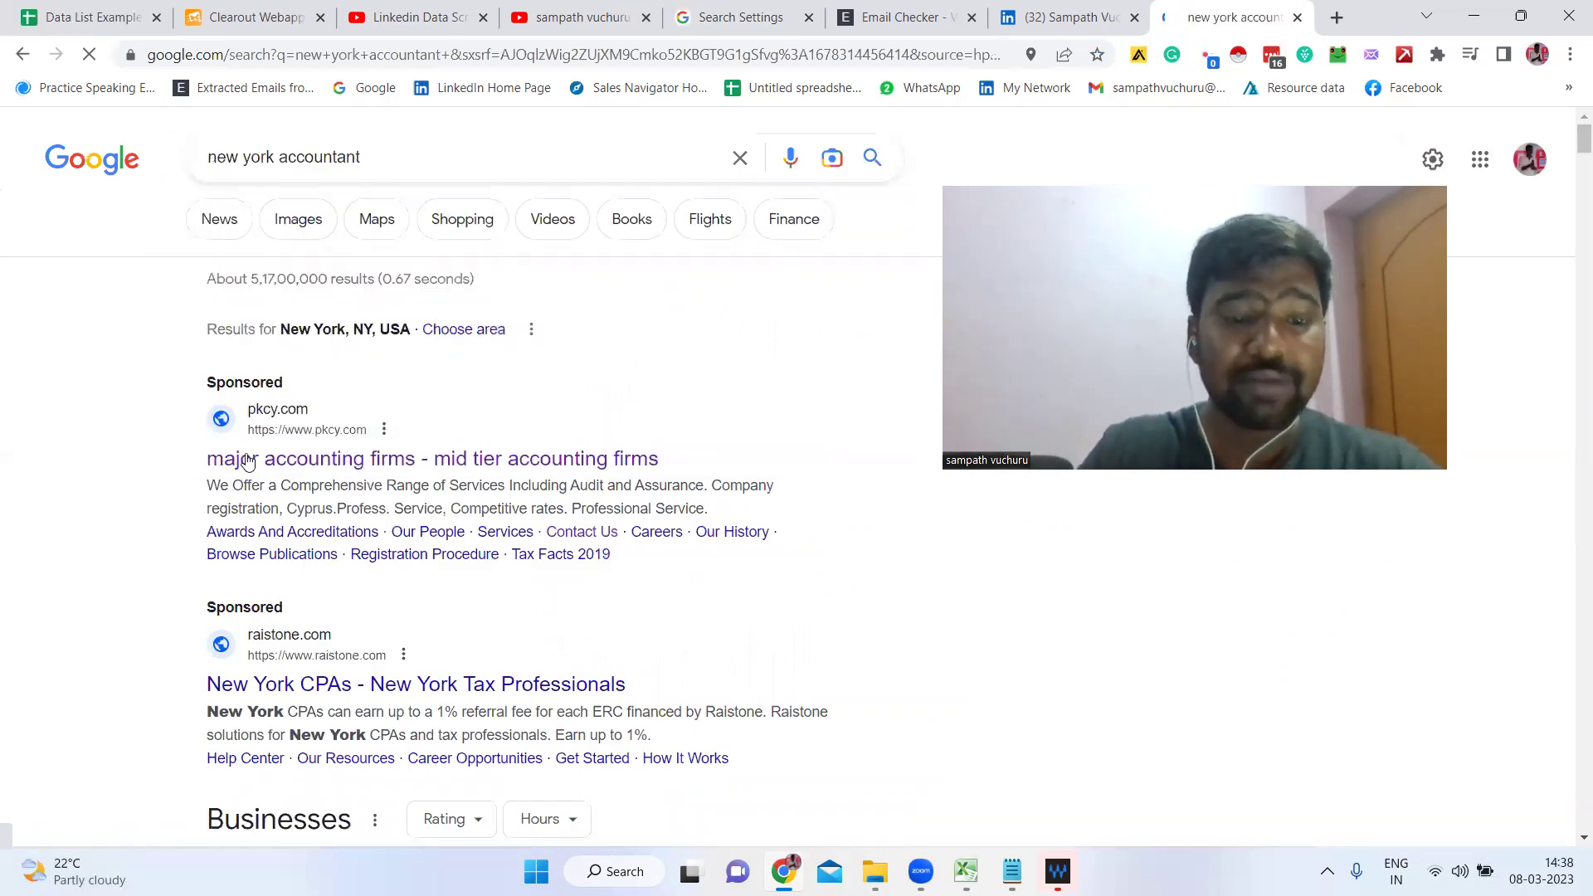
scroll(259, 450, down, 10)
scroll(259, 449, down, 10)
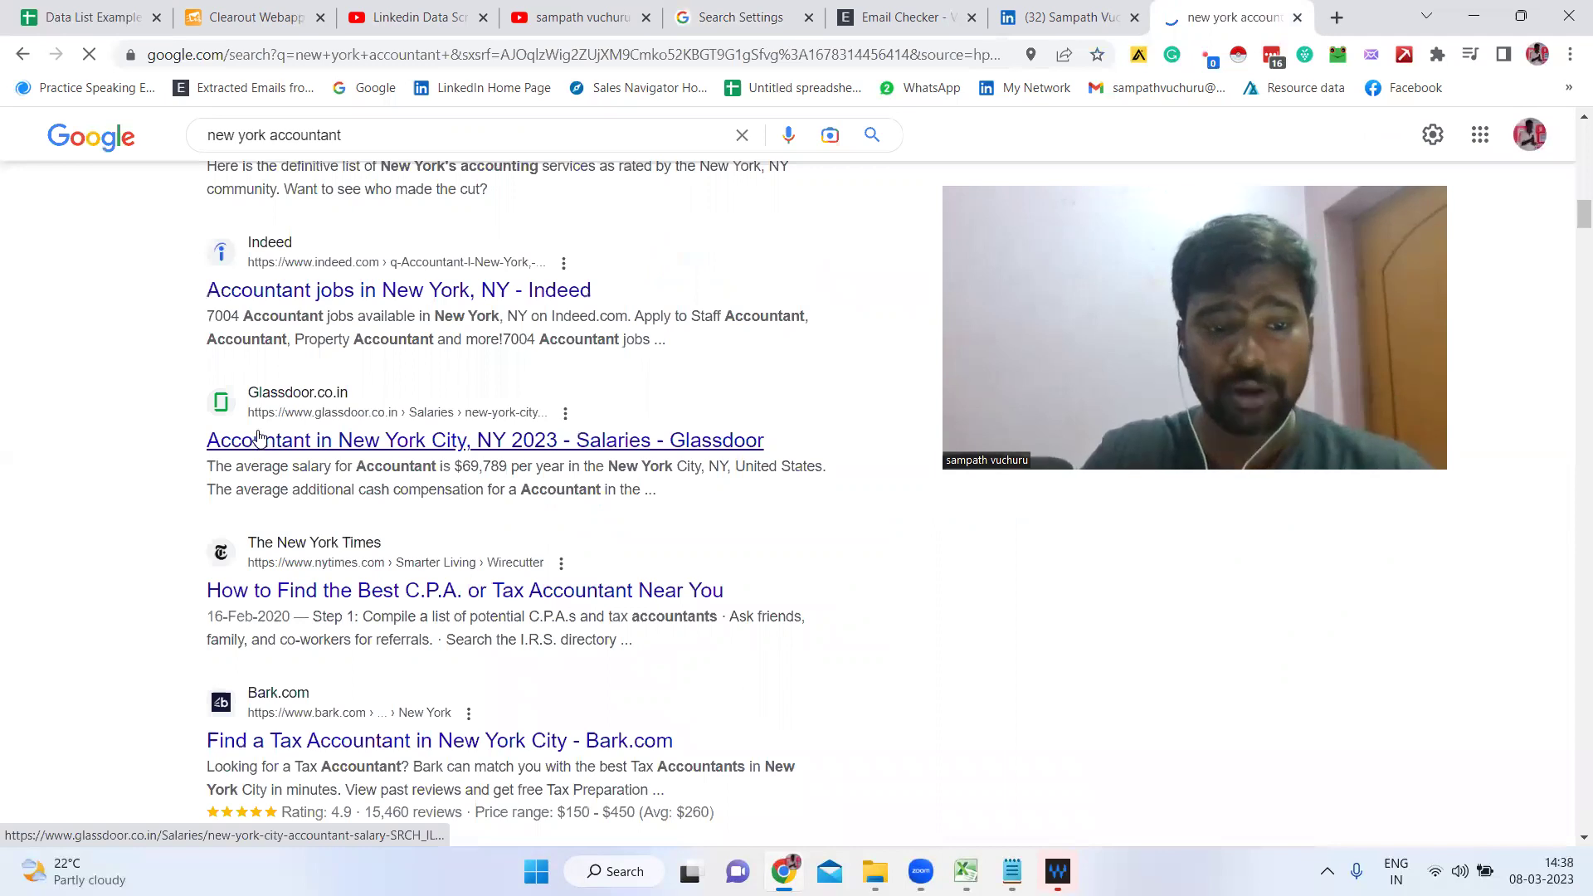
scroll(259, 440, down, 6)
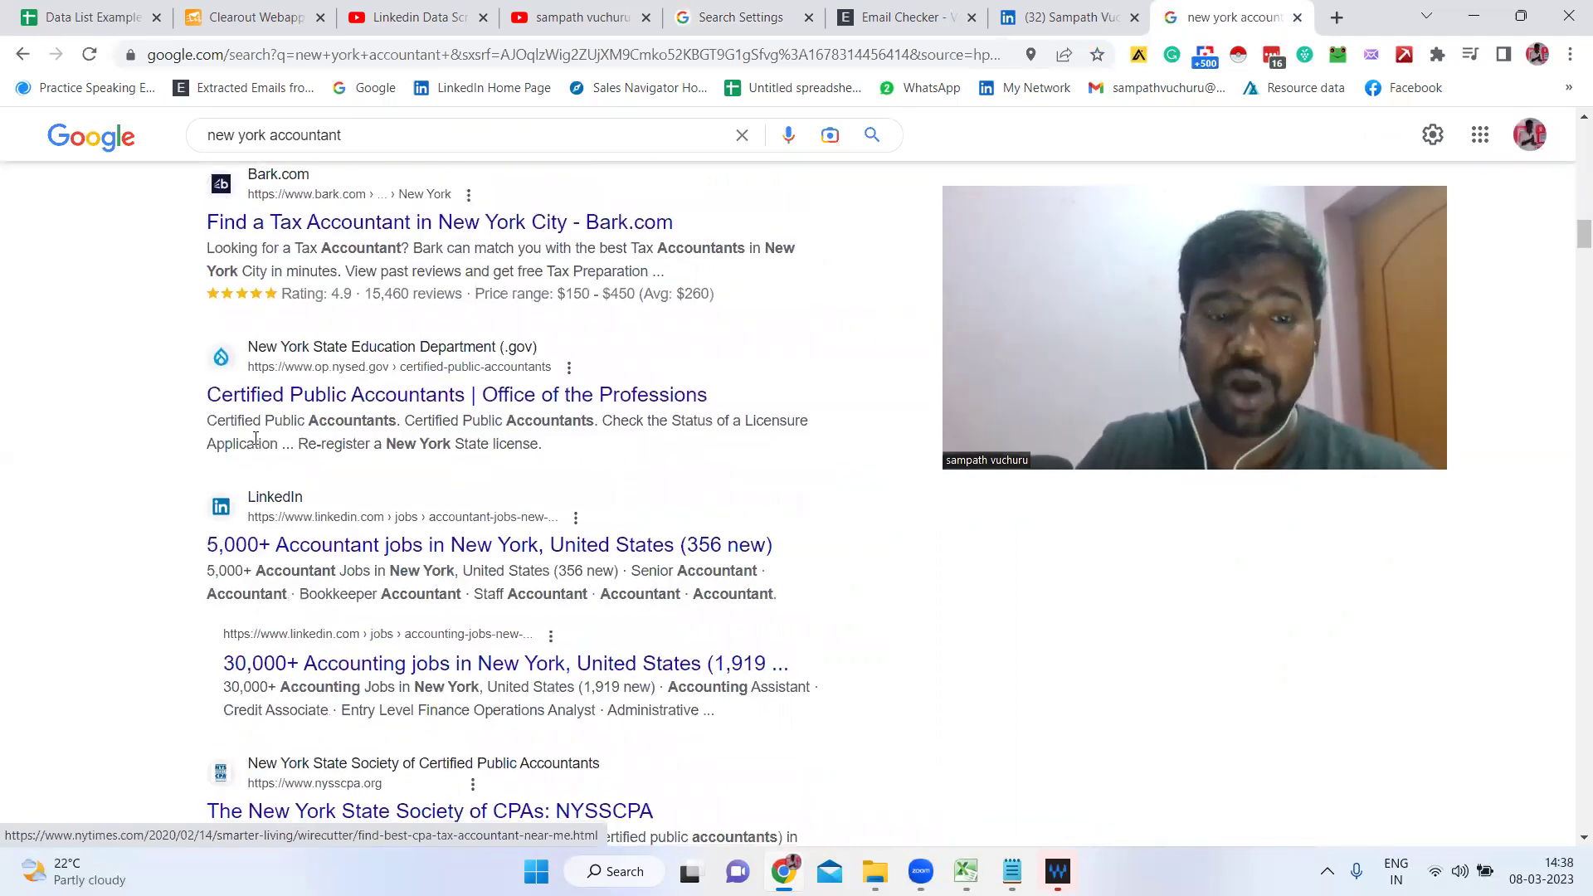
scroll(255, 439, down, 15)
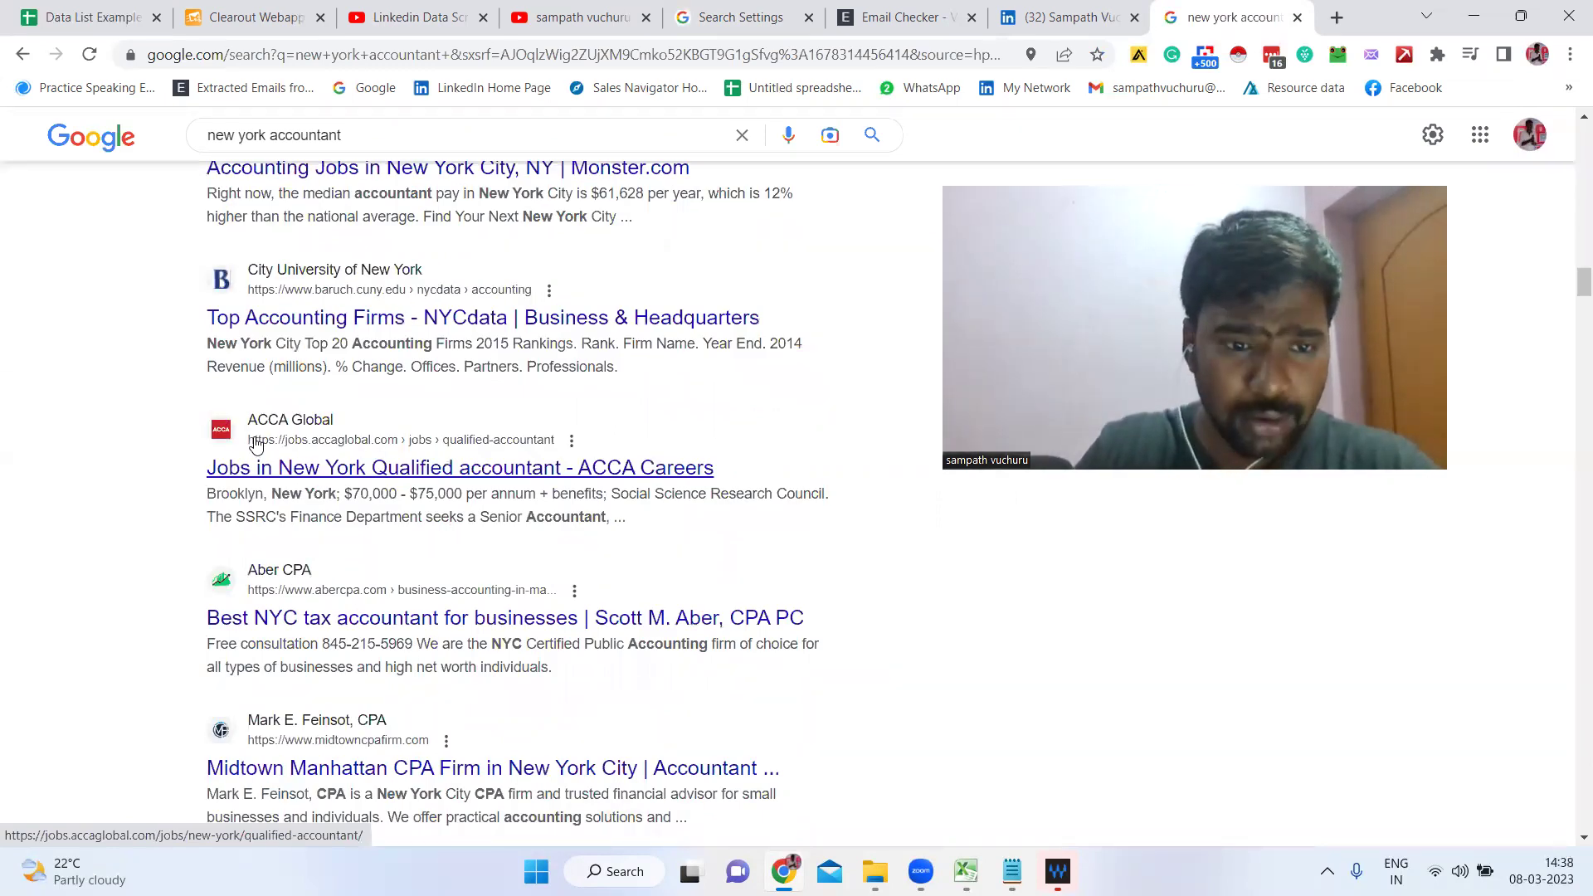
scroll(256, 446, down, 5)
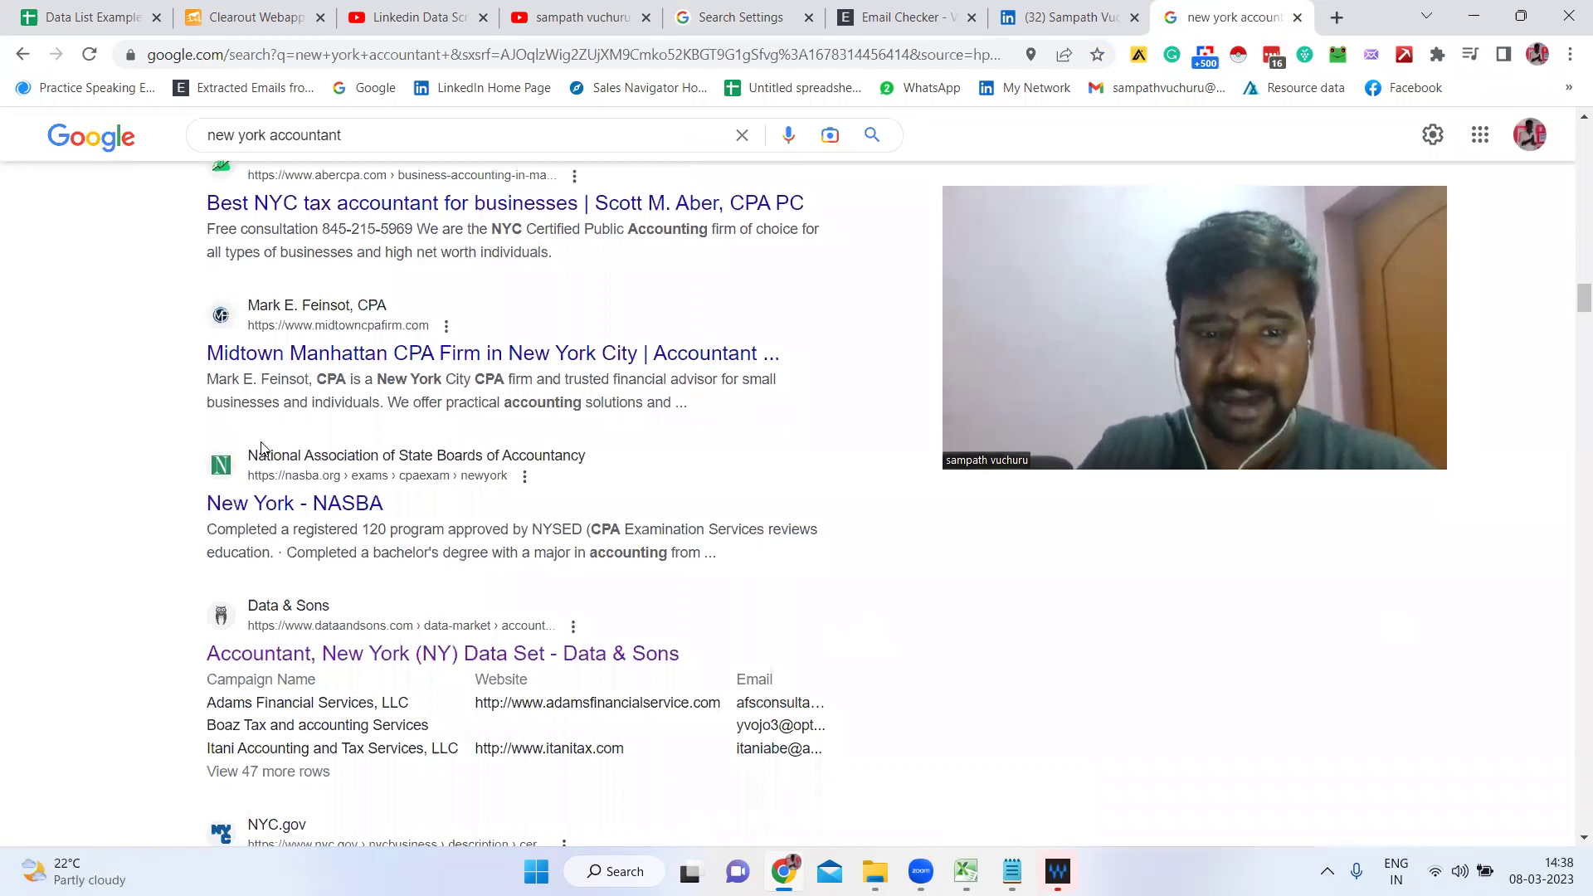
scroll(260, 448, up, 10)
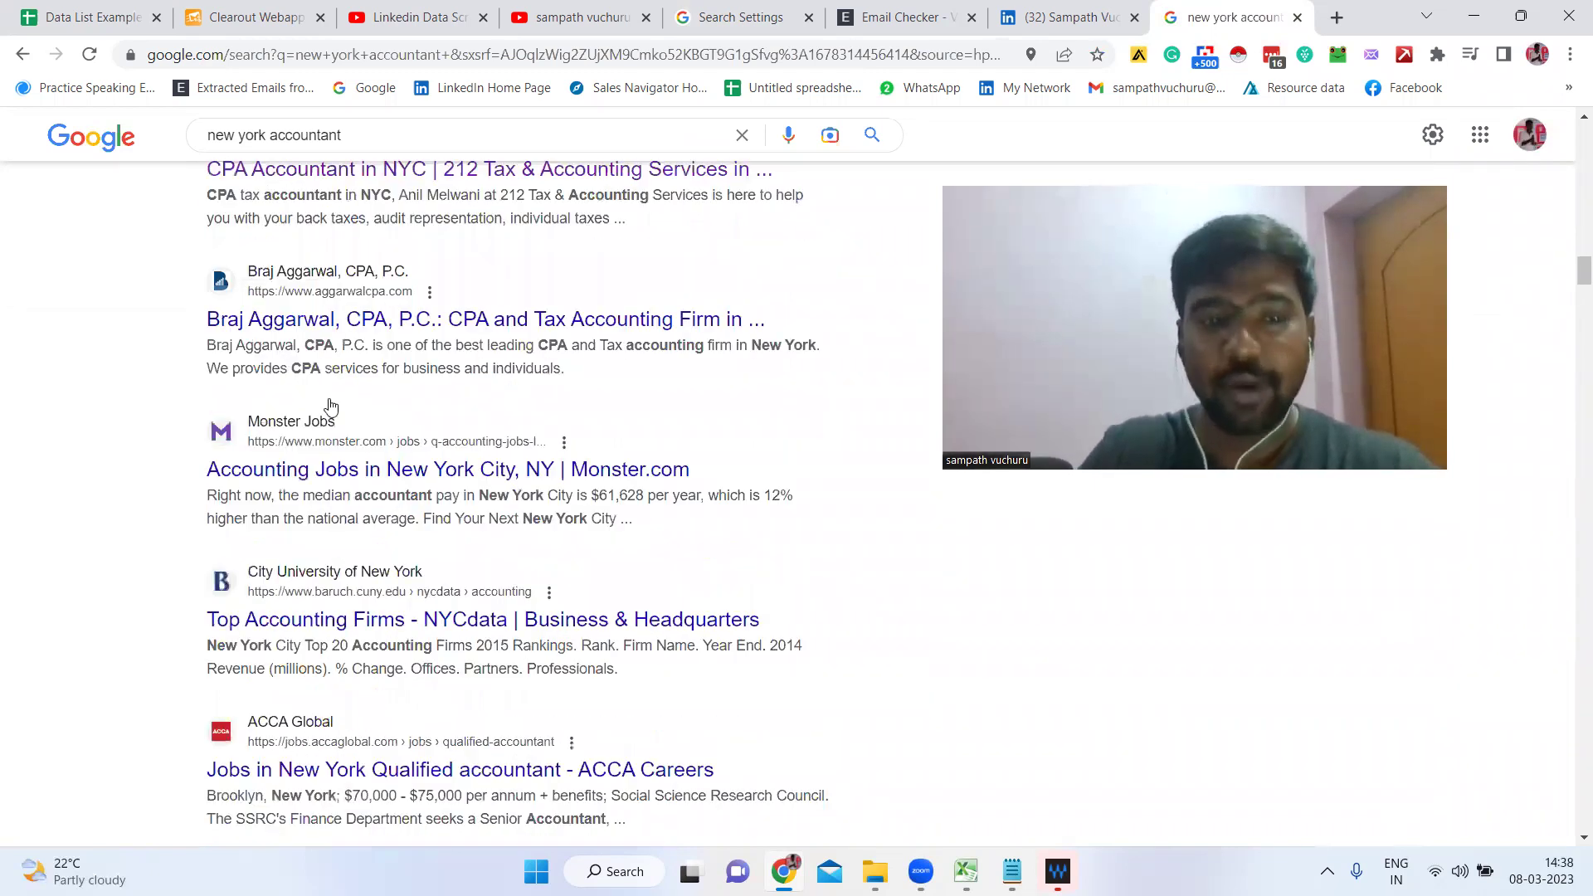
scroll(332, 404, up, 10)
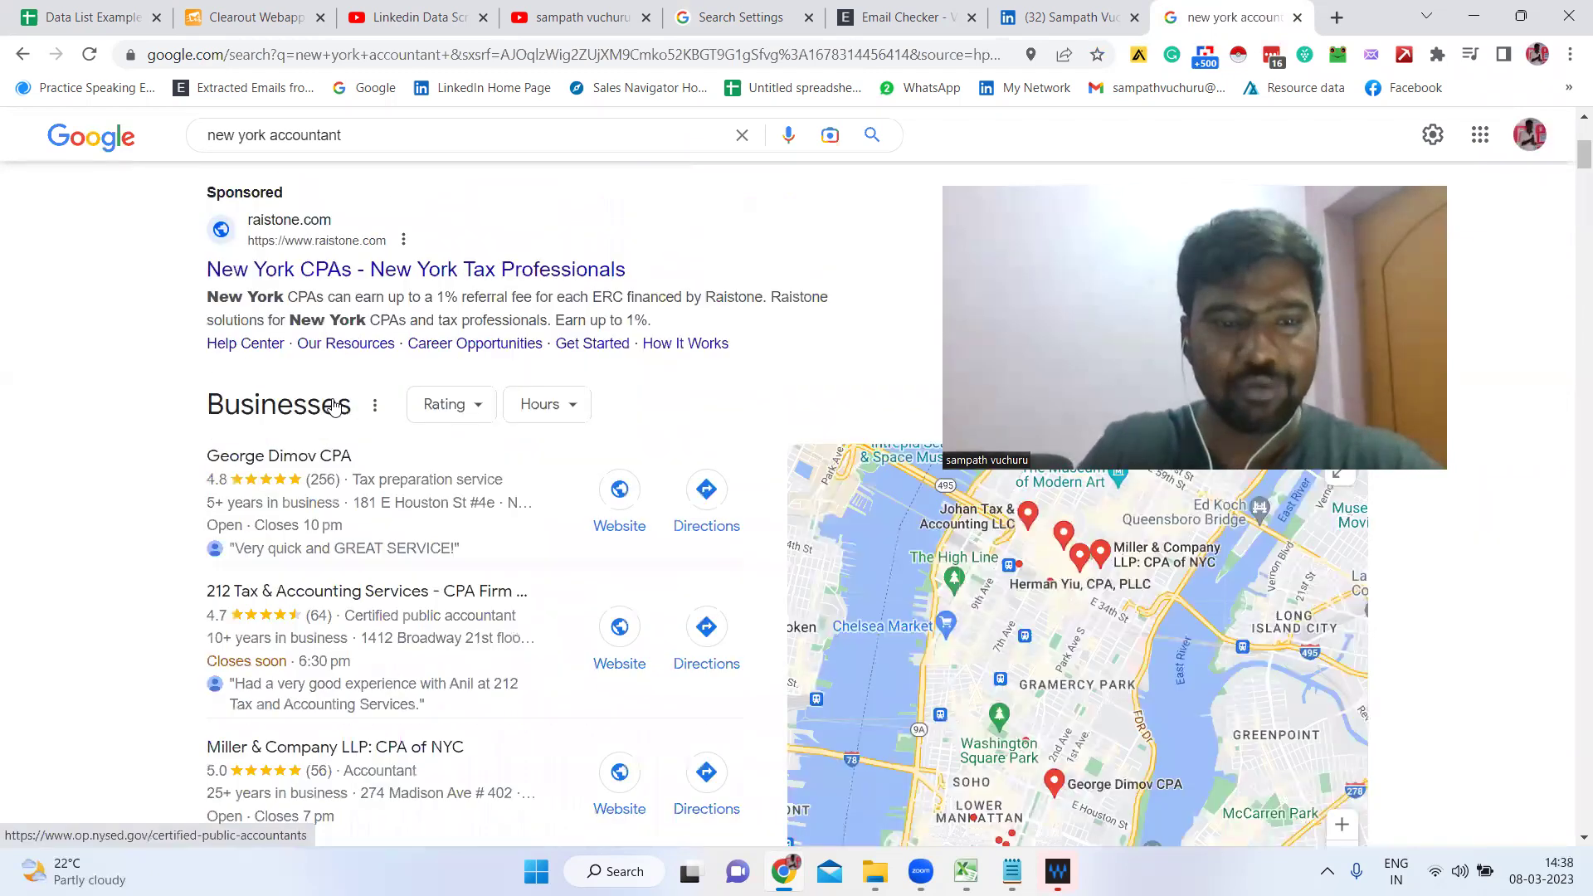
click(371, 151)
text(em)
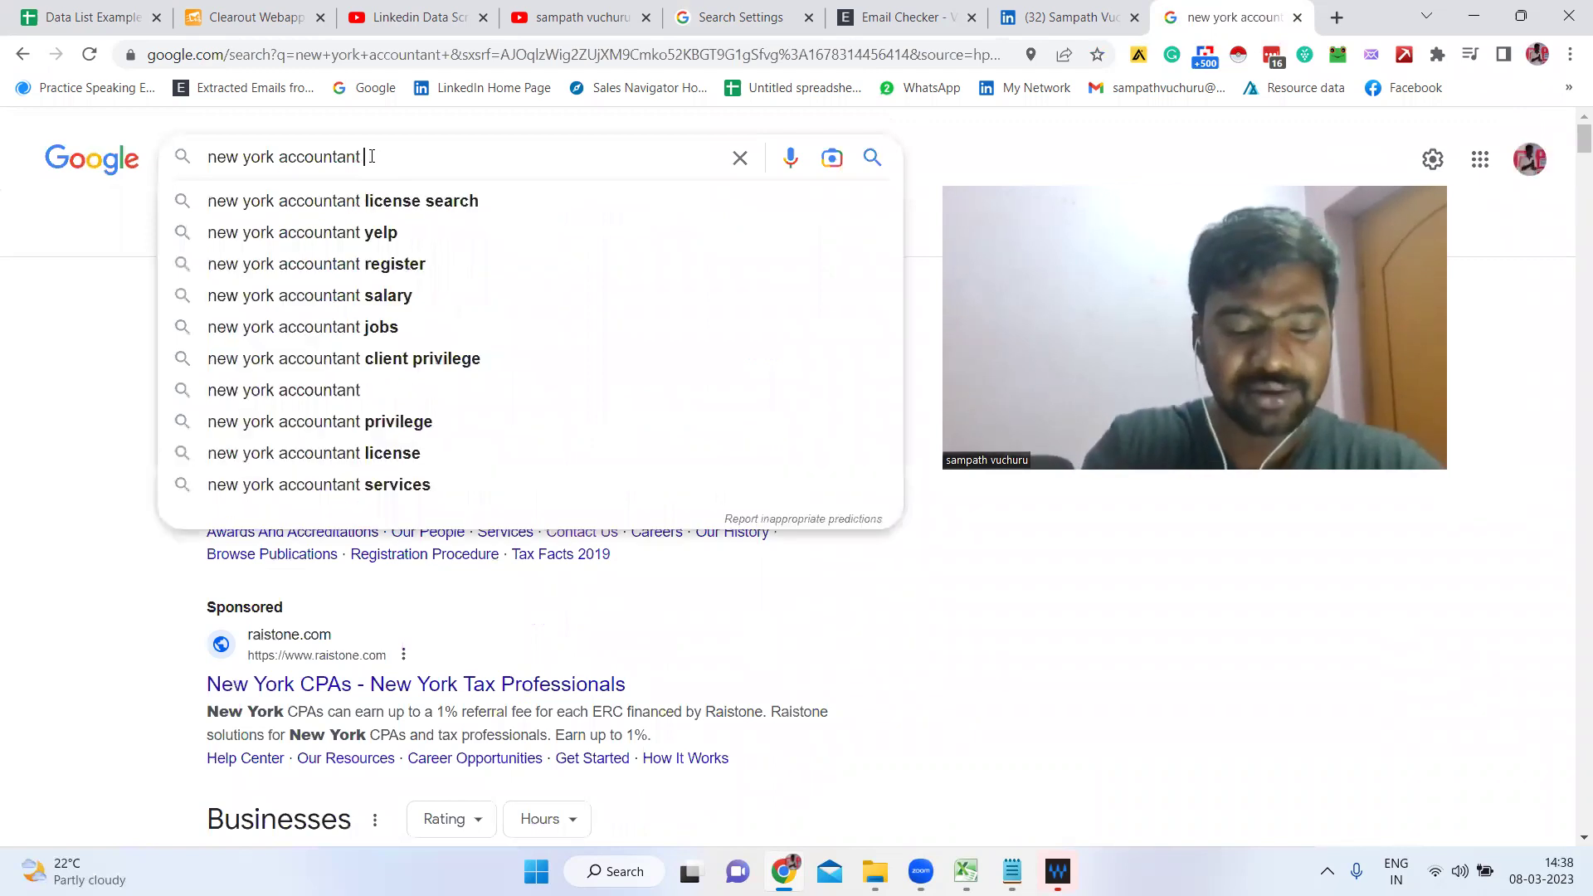
text(a)
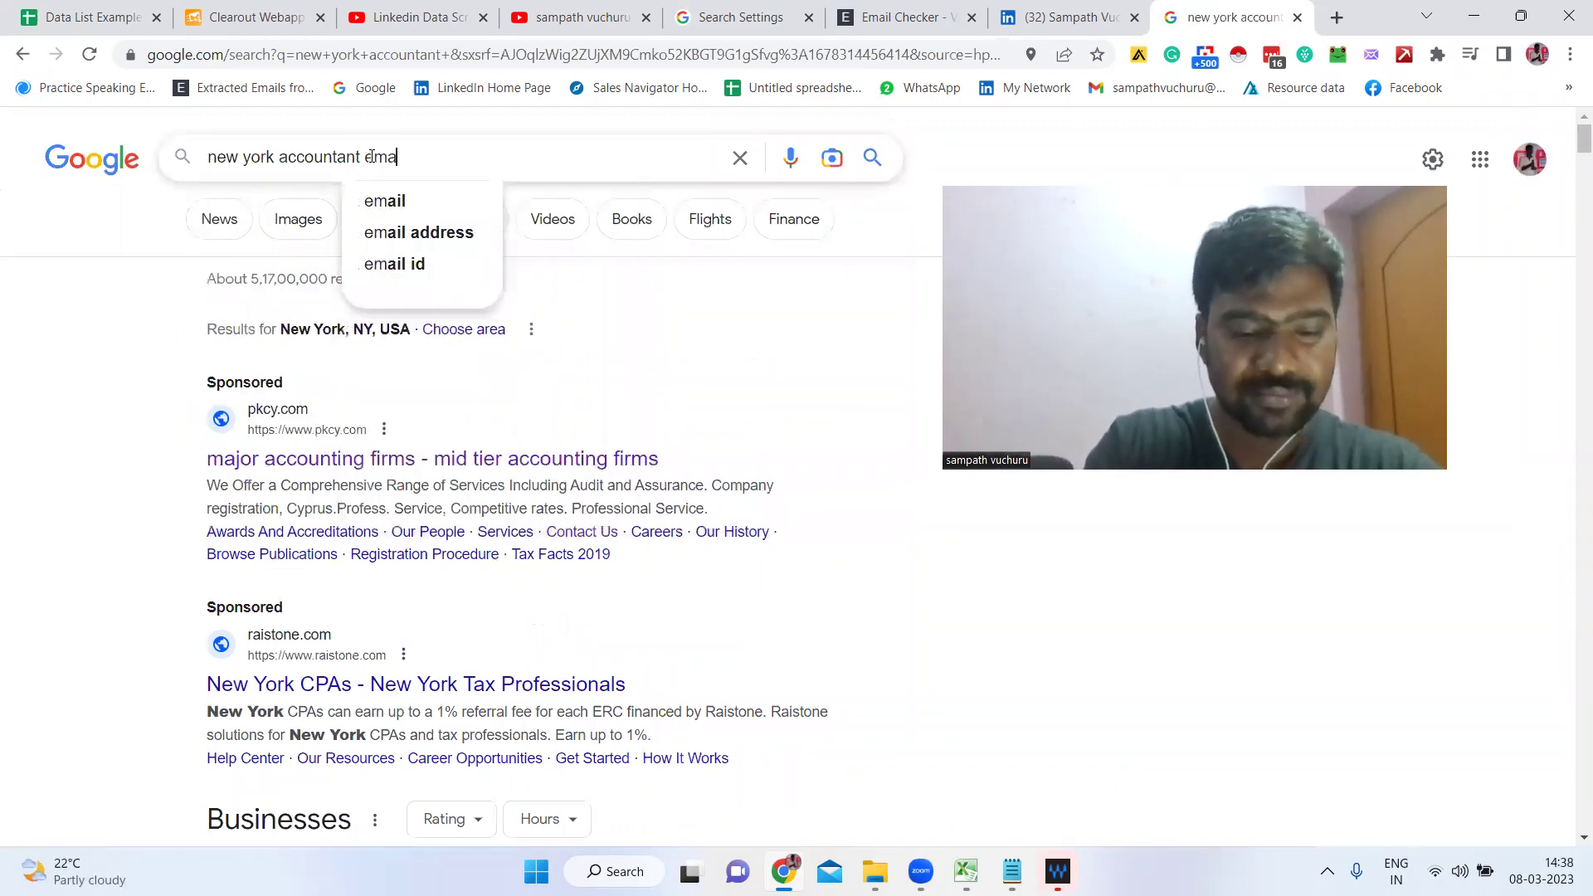
text(il @)
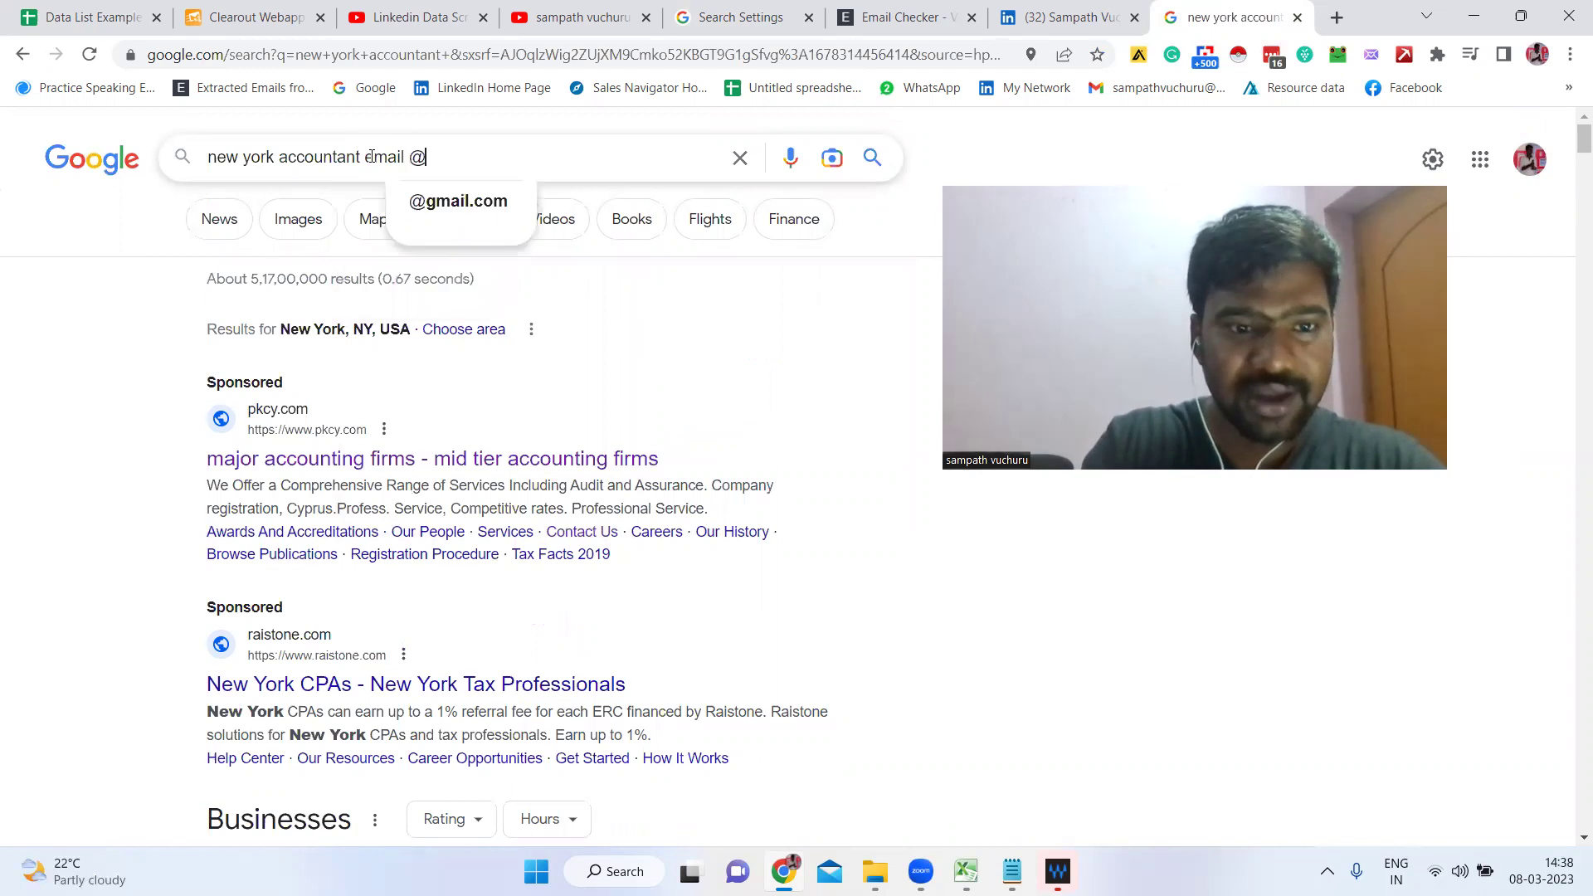
text(g)
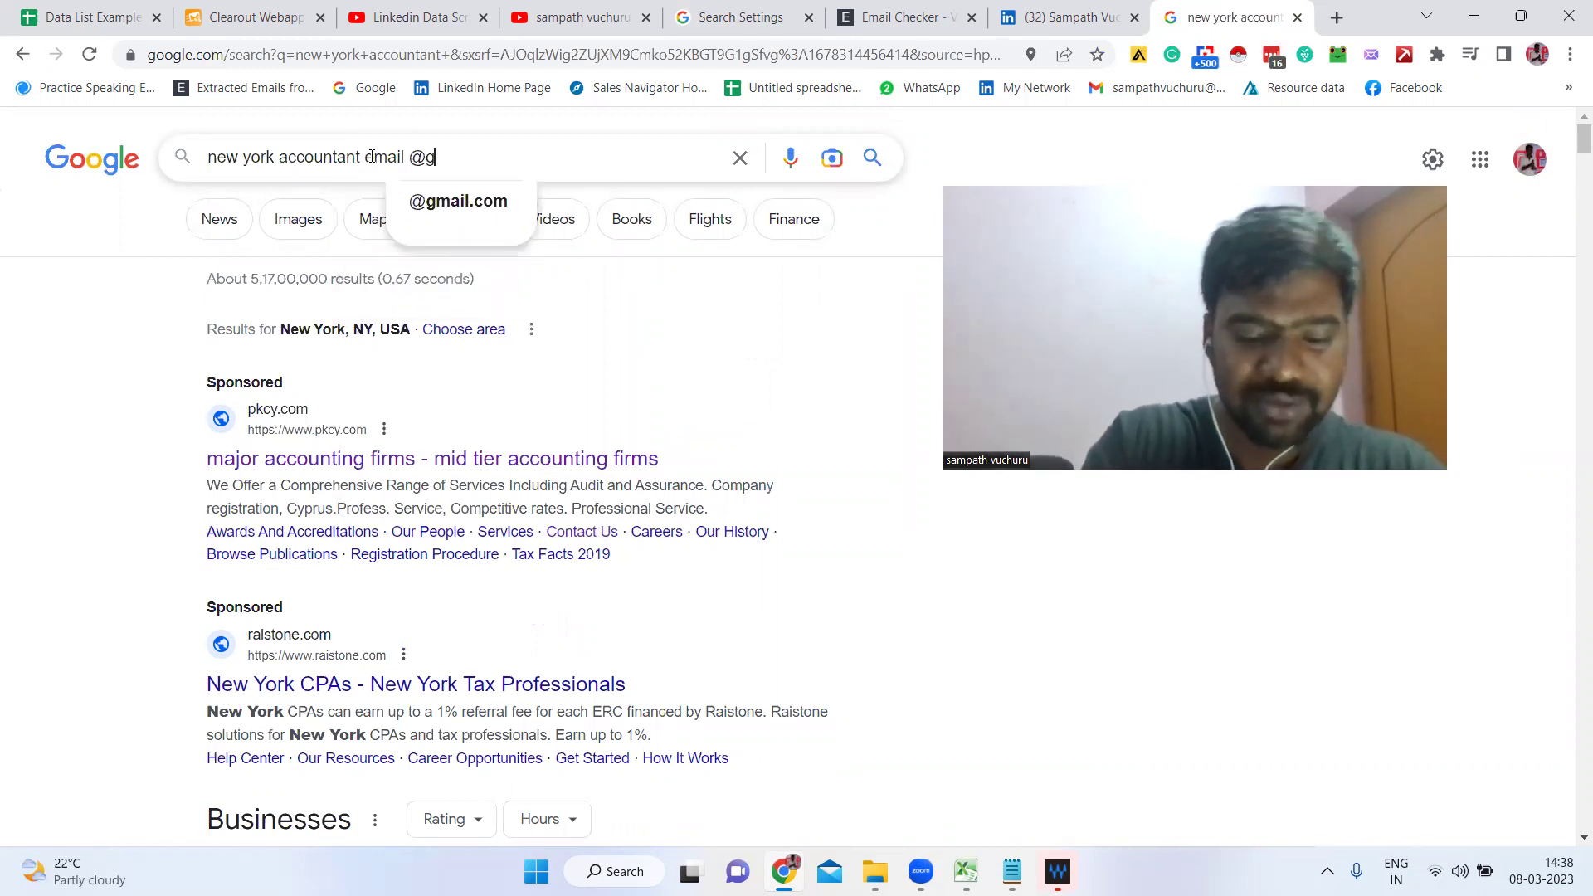
text(mail.com)
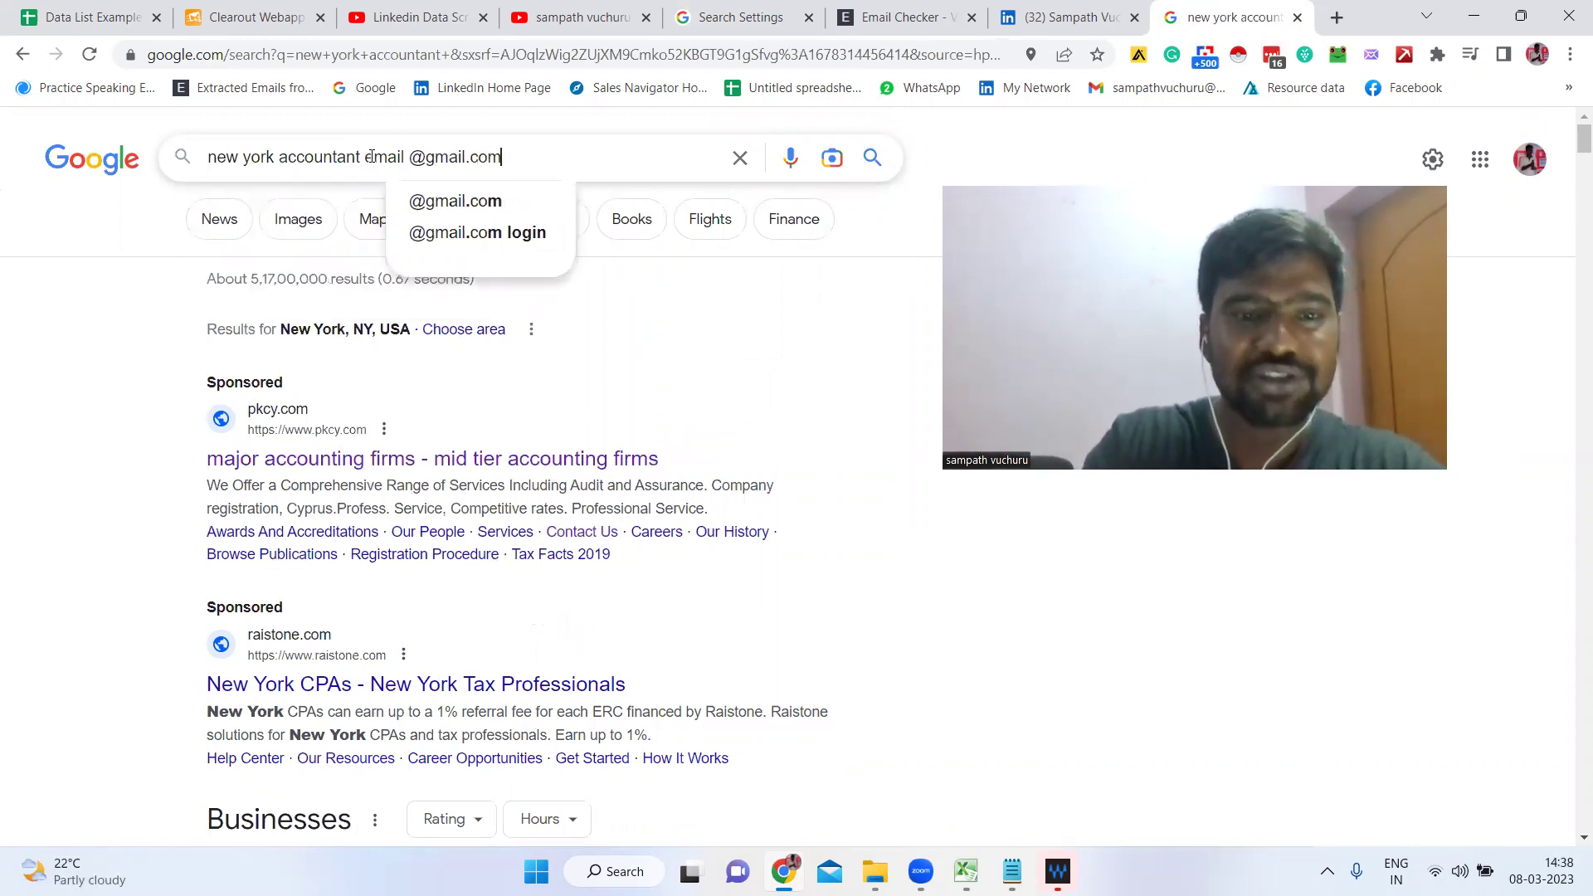
key(Return)
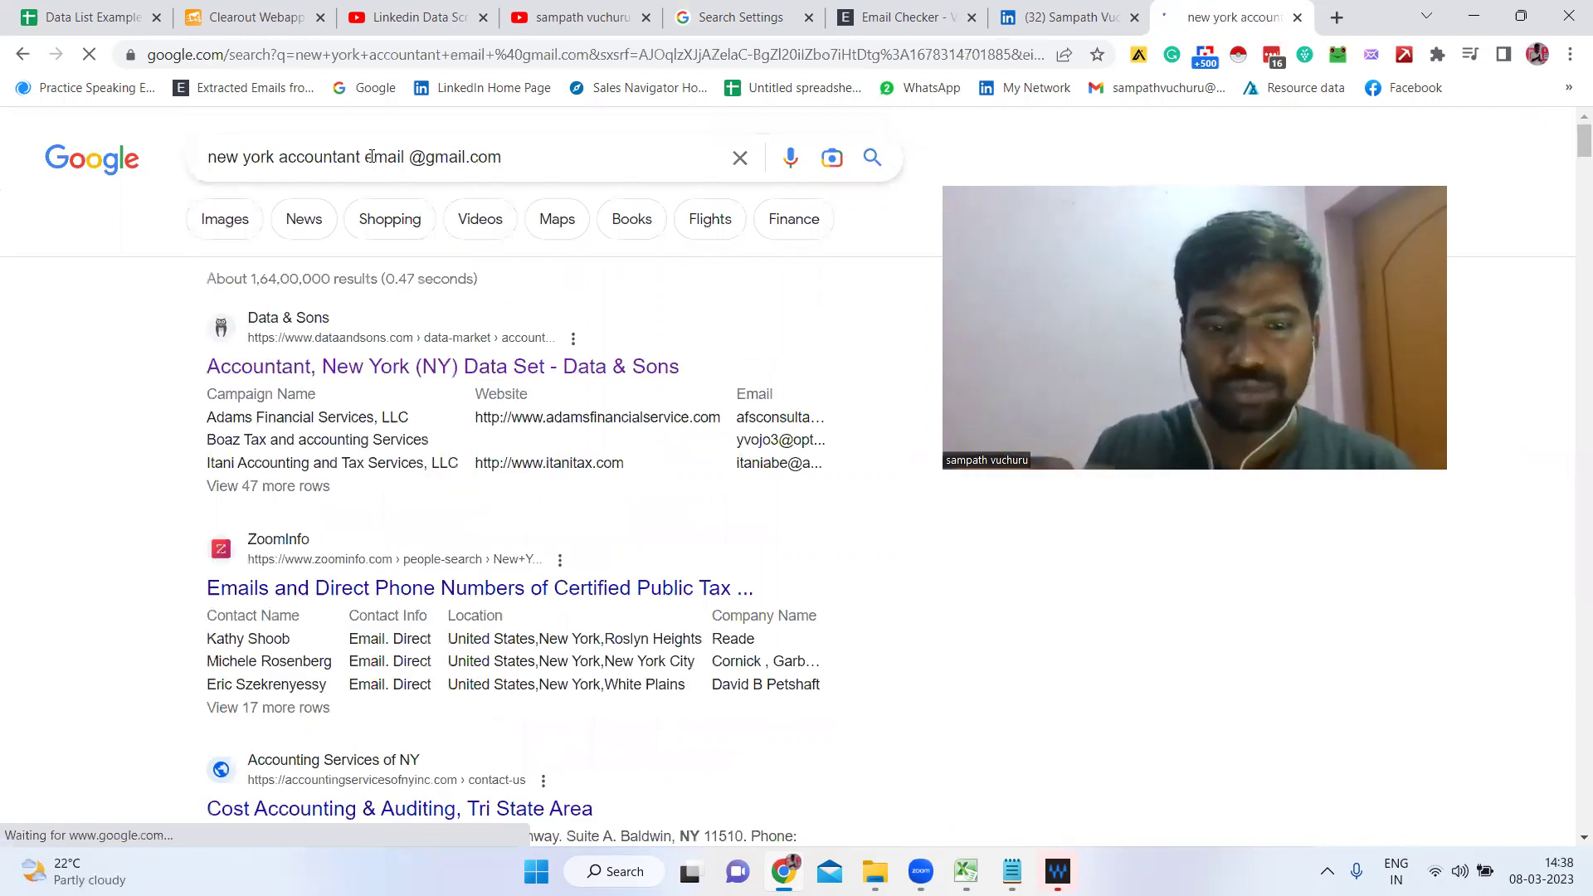
Step: Read through the search results down to the end of the page, checking the listings for accountants' Gmail addresses
scroll(125, 338, down, 10)
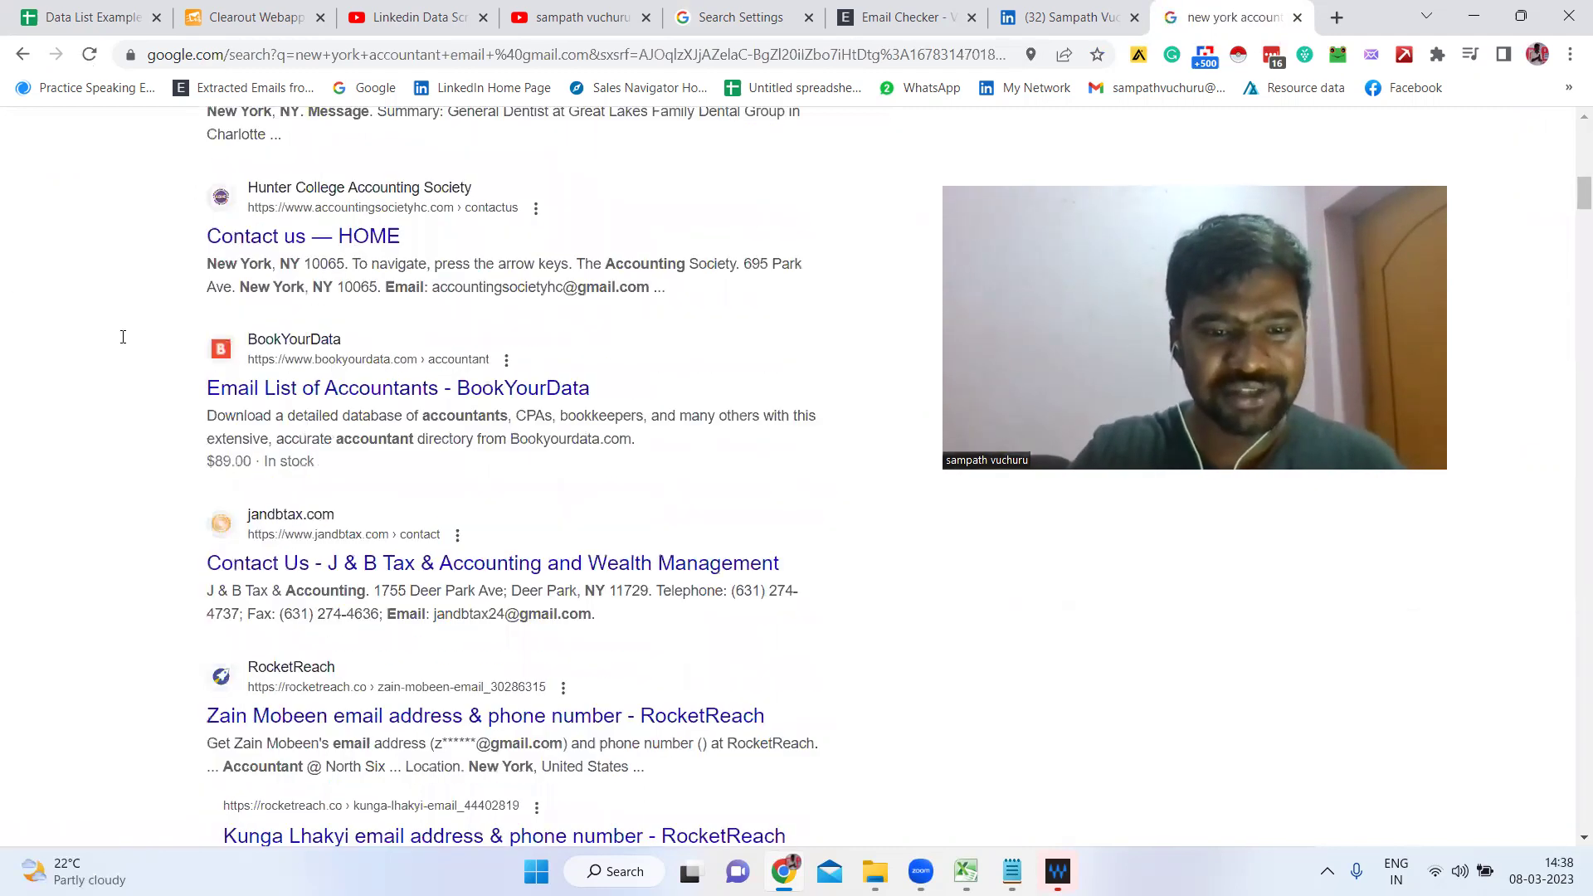
scroll(492, 502, down, 8)
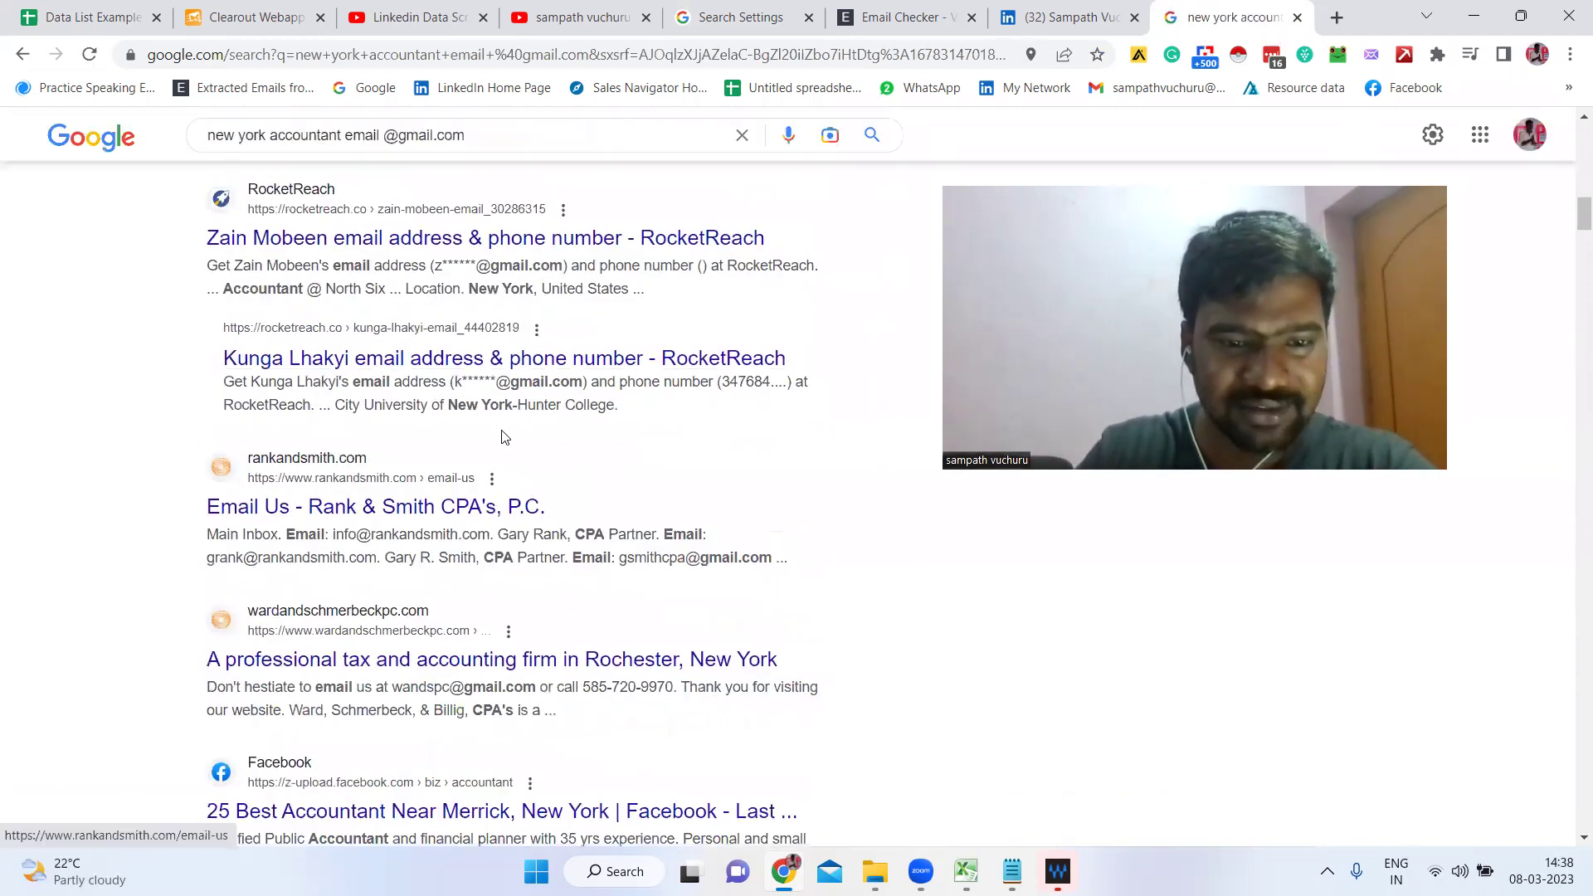
drag(642, 350, 582, 349)
click(448, 335)
double_click(357, 319)
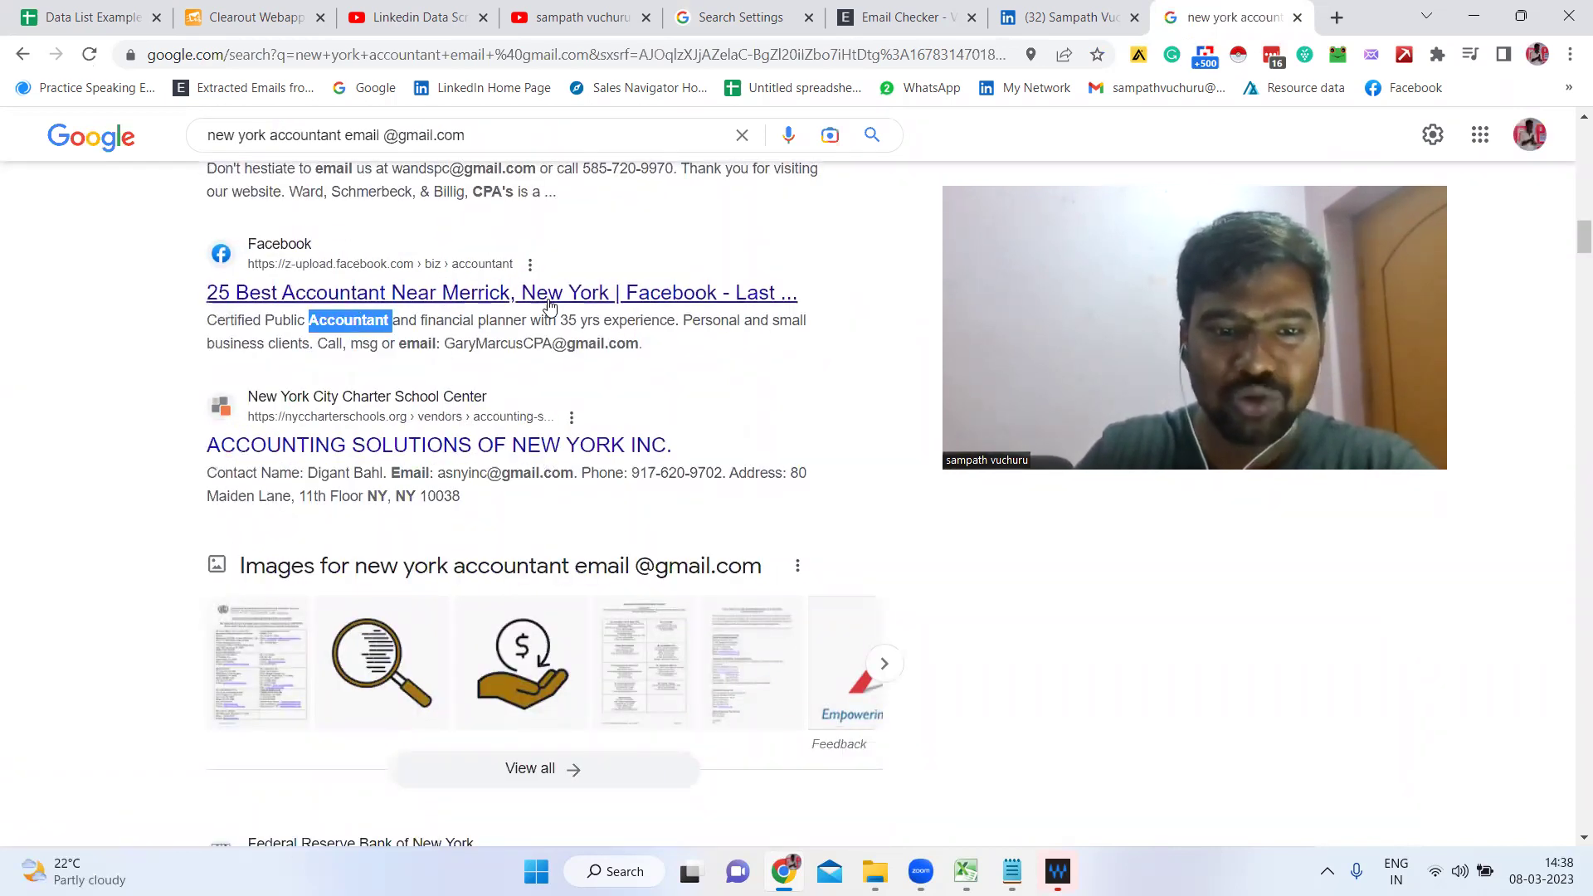
scroll(581, 373, up, 15)
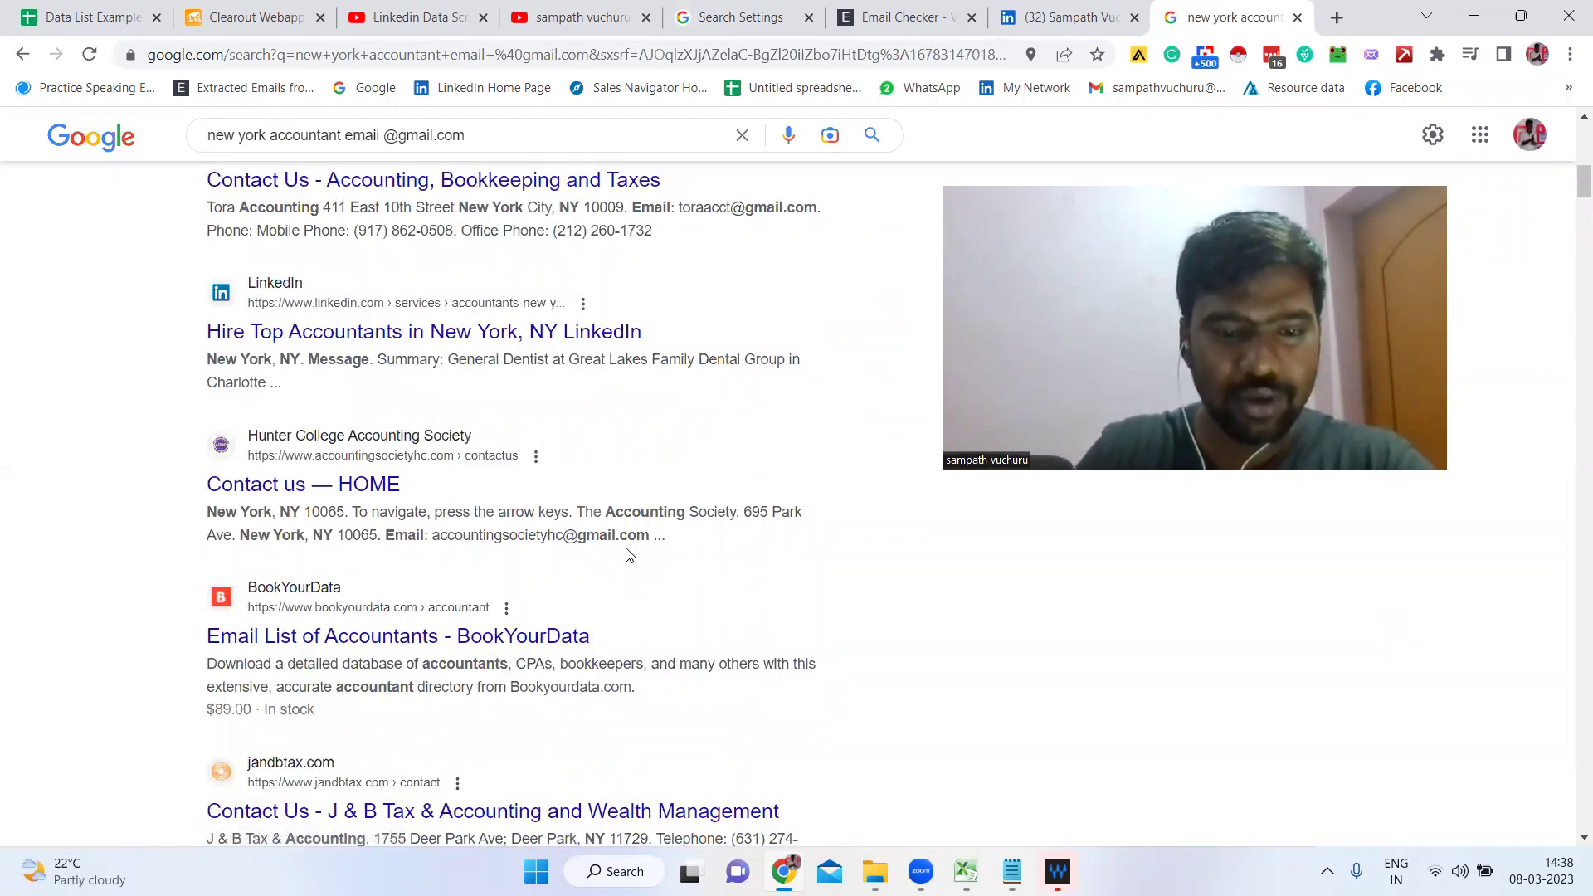
scroll(630, 552, down, 20)
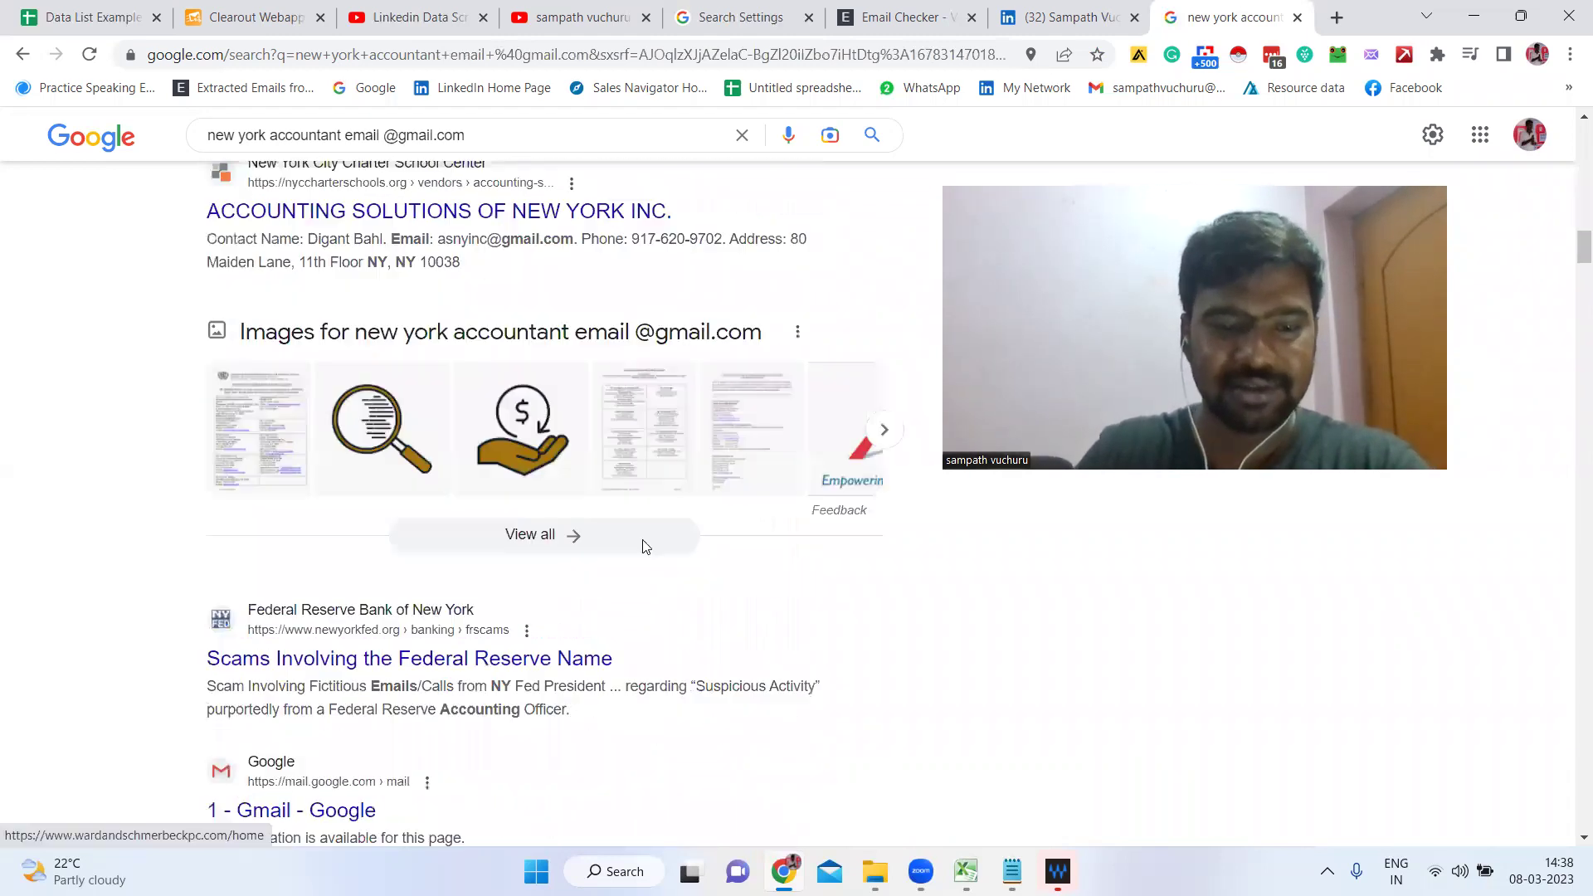
scroll(645, 553, down, 20)
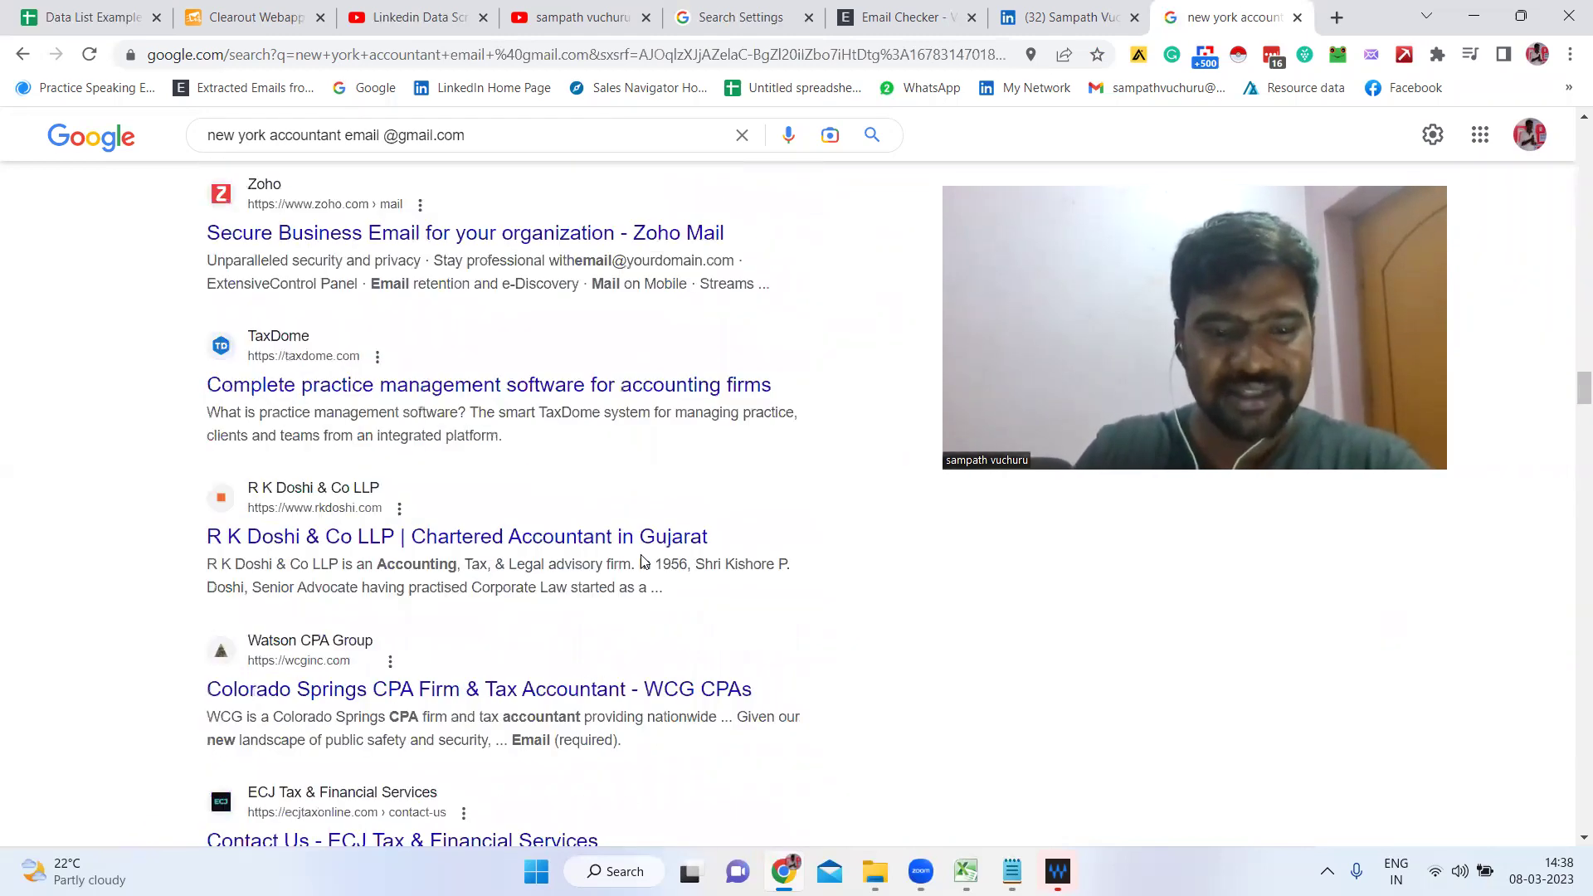
scroll(623, 581, down, 6)
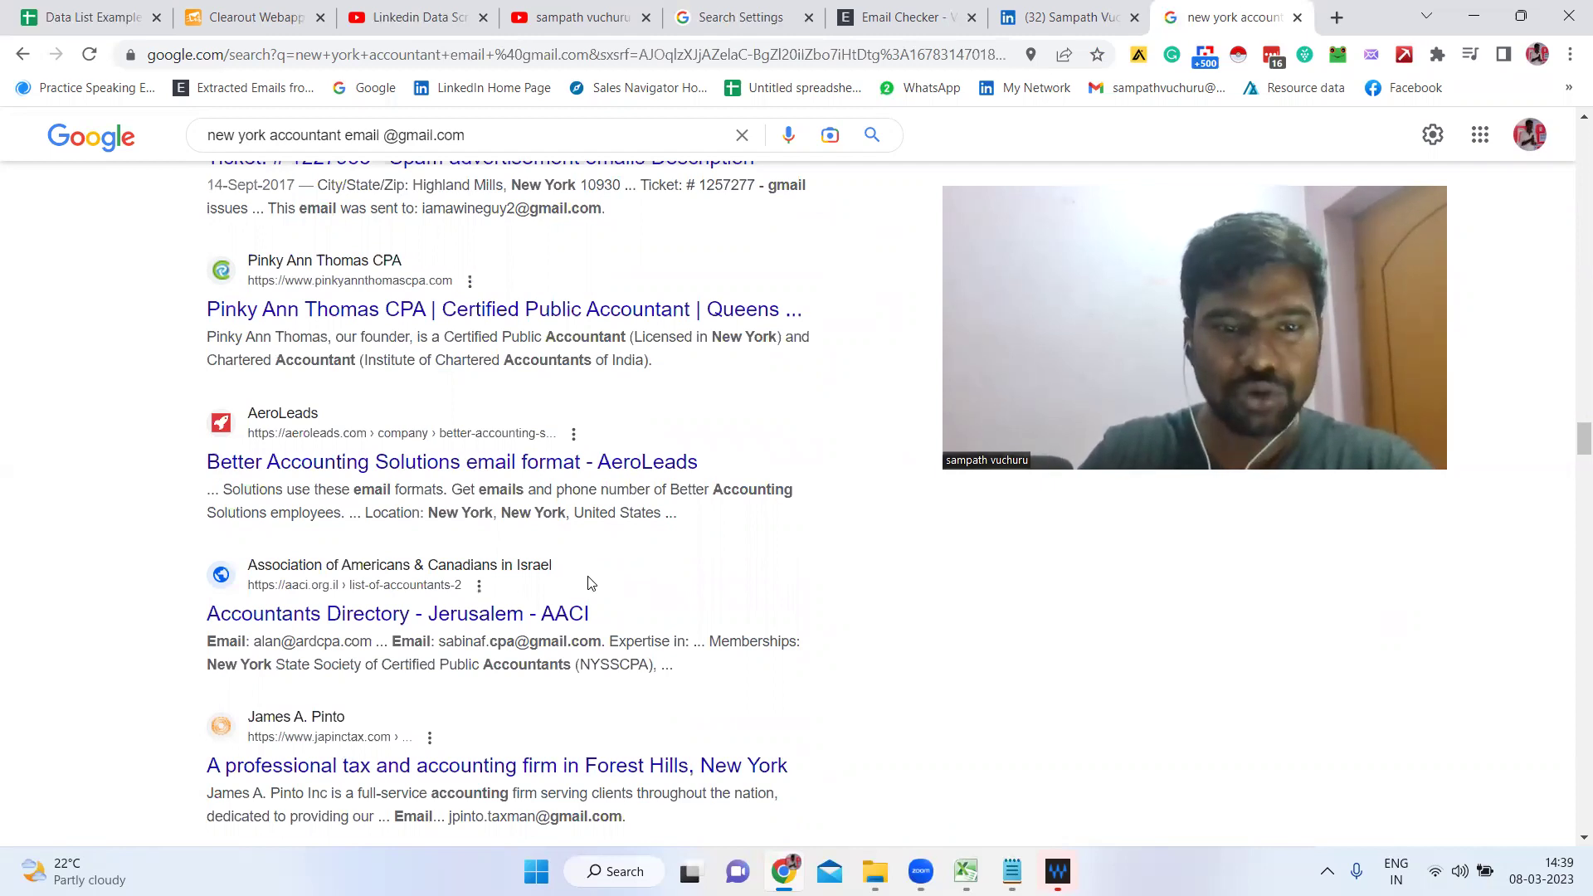
scroll(591, 584, down, 20)
scroll(558, 589, down, 8)
scroll(498, 523, down, 5)
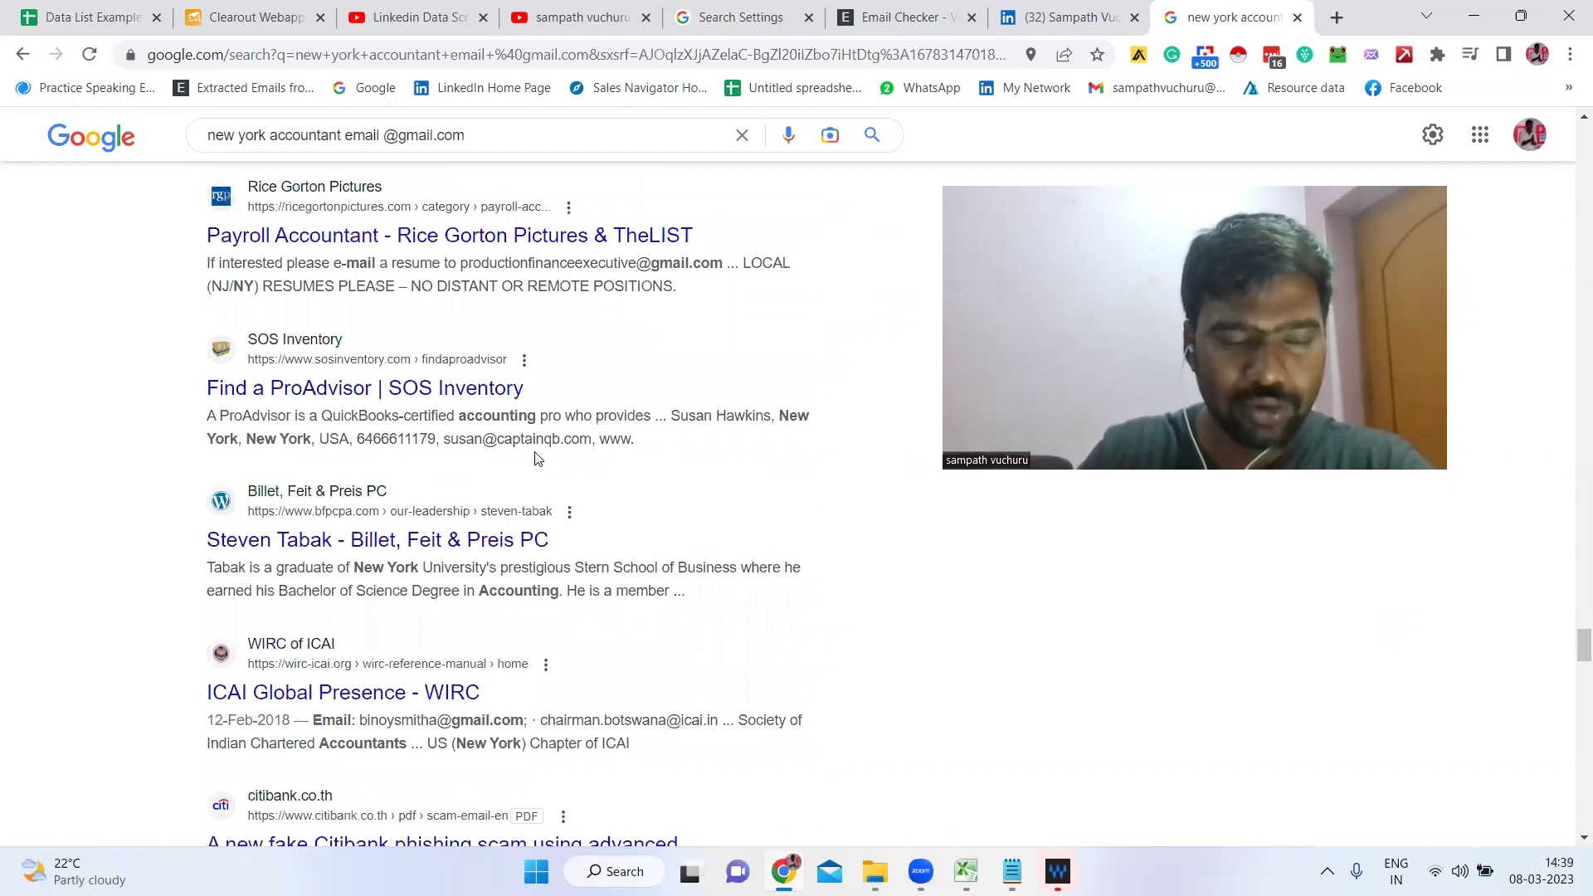
scroll(539, 490, down, 15)
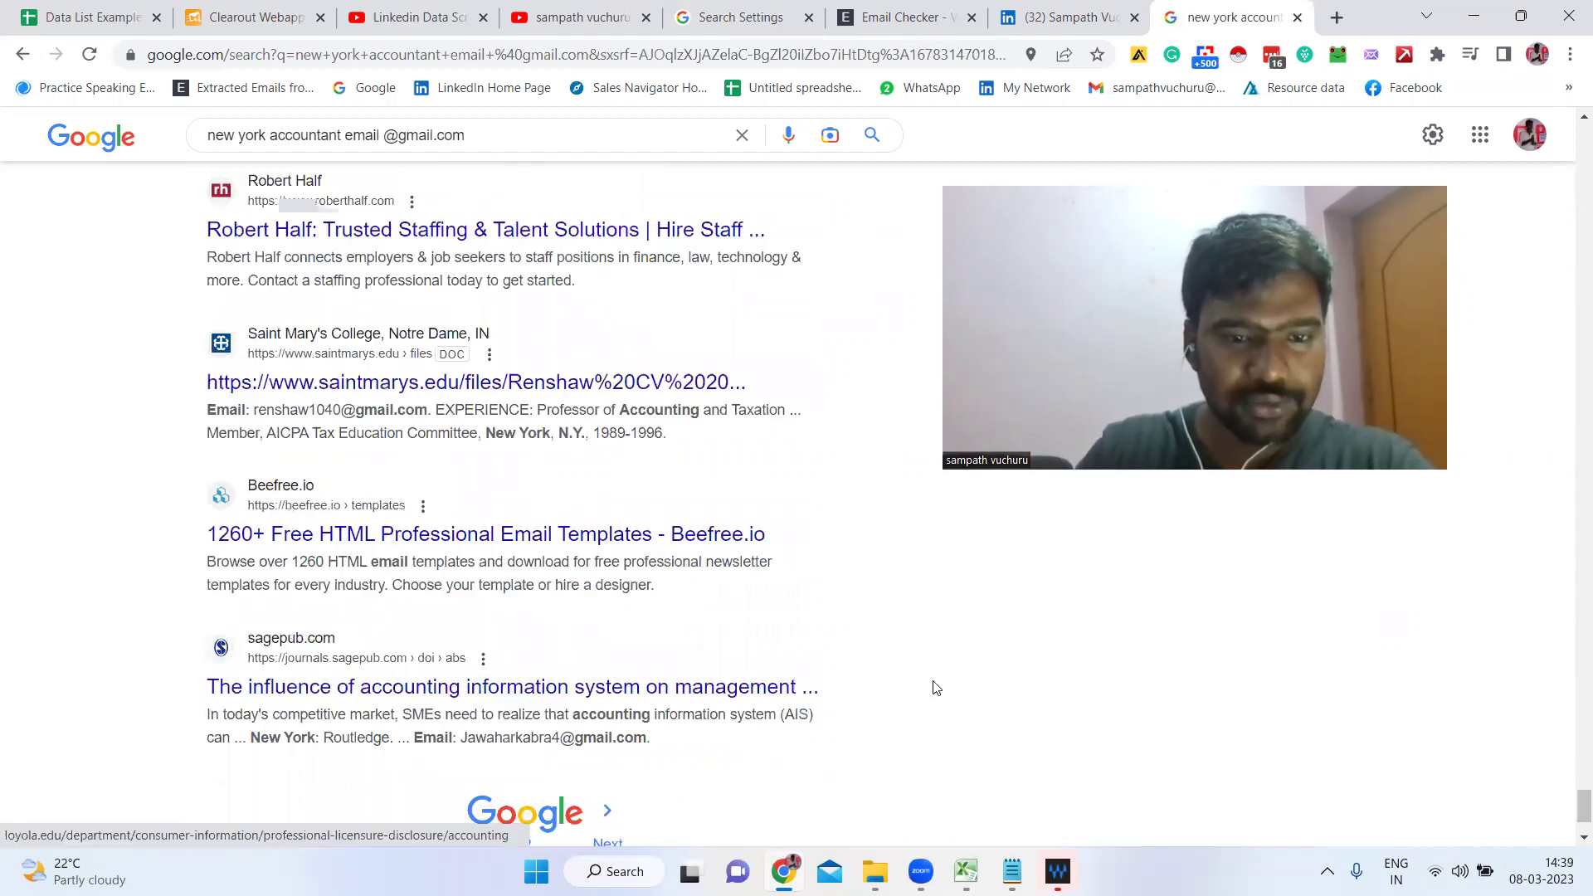
scroll(948, 680, down, 1)
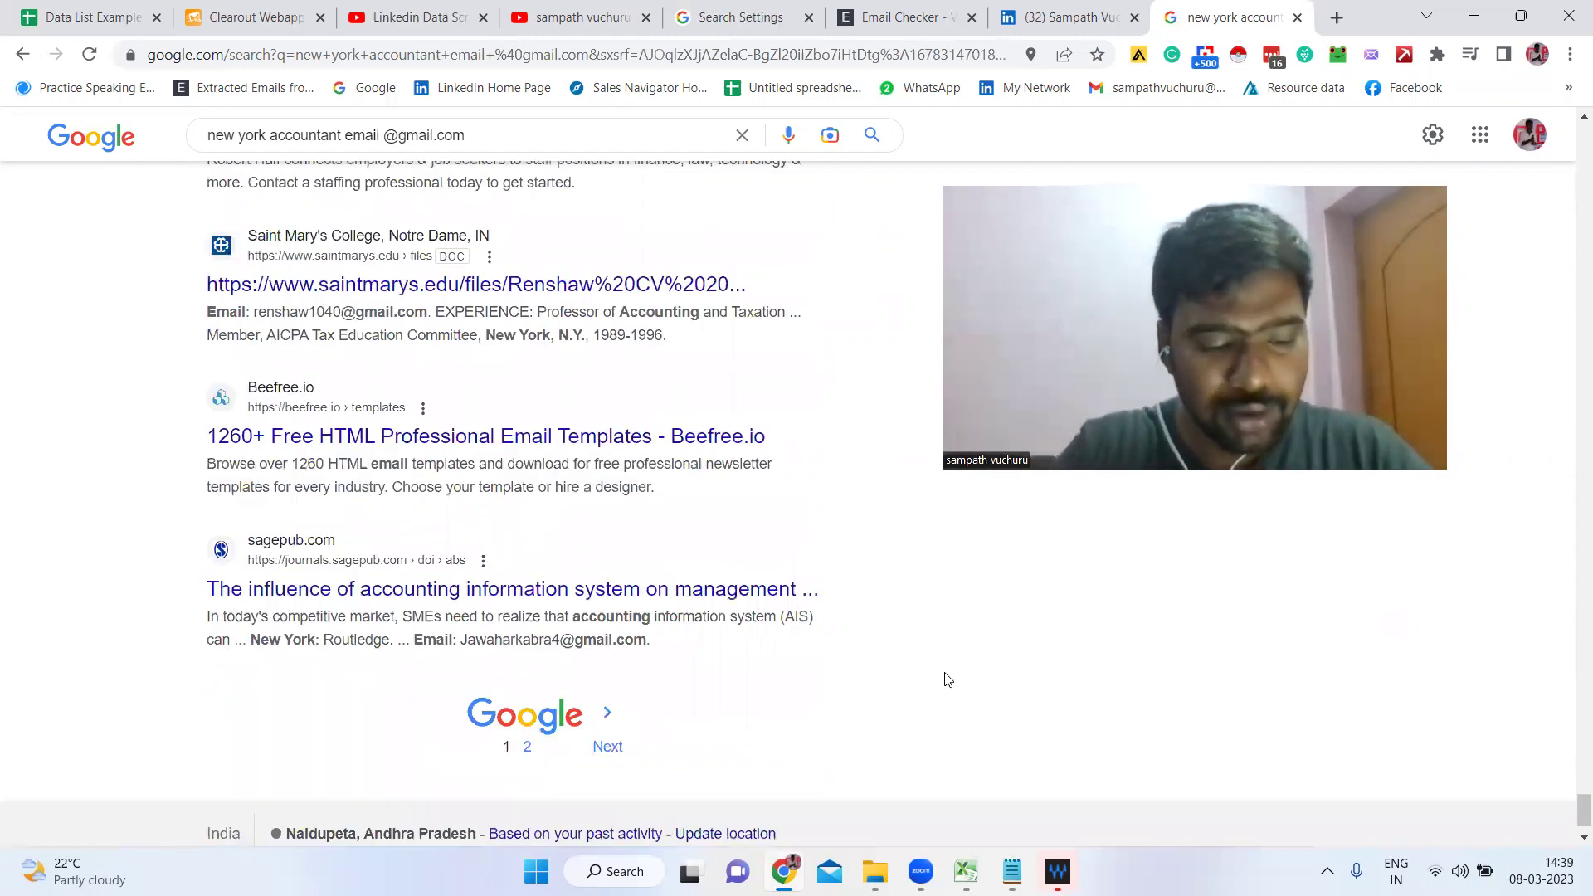
key(ctrl+f)
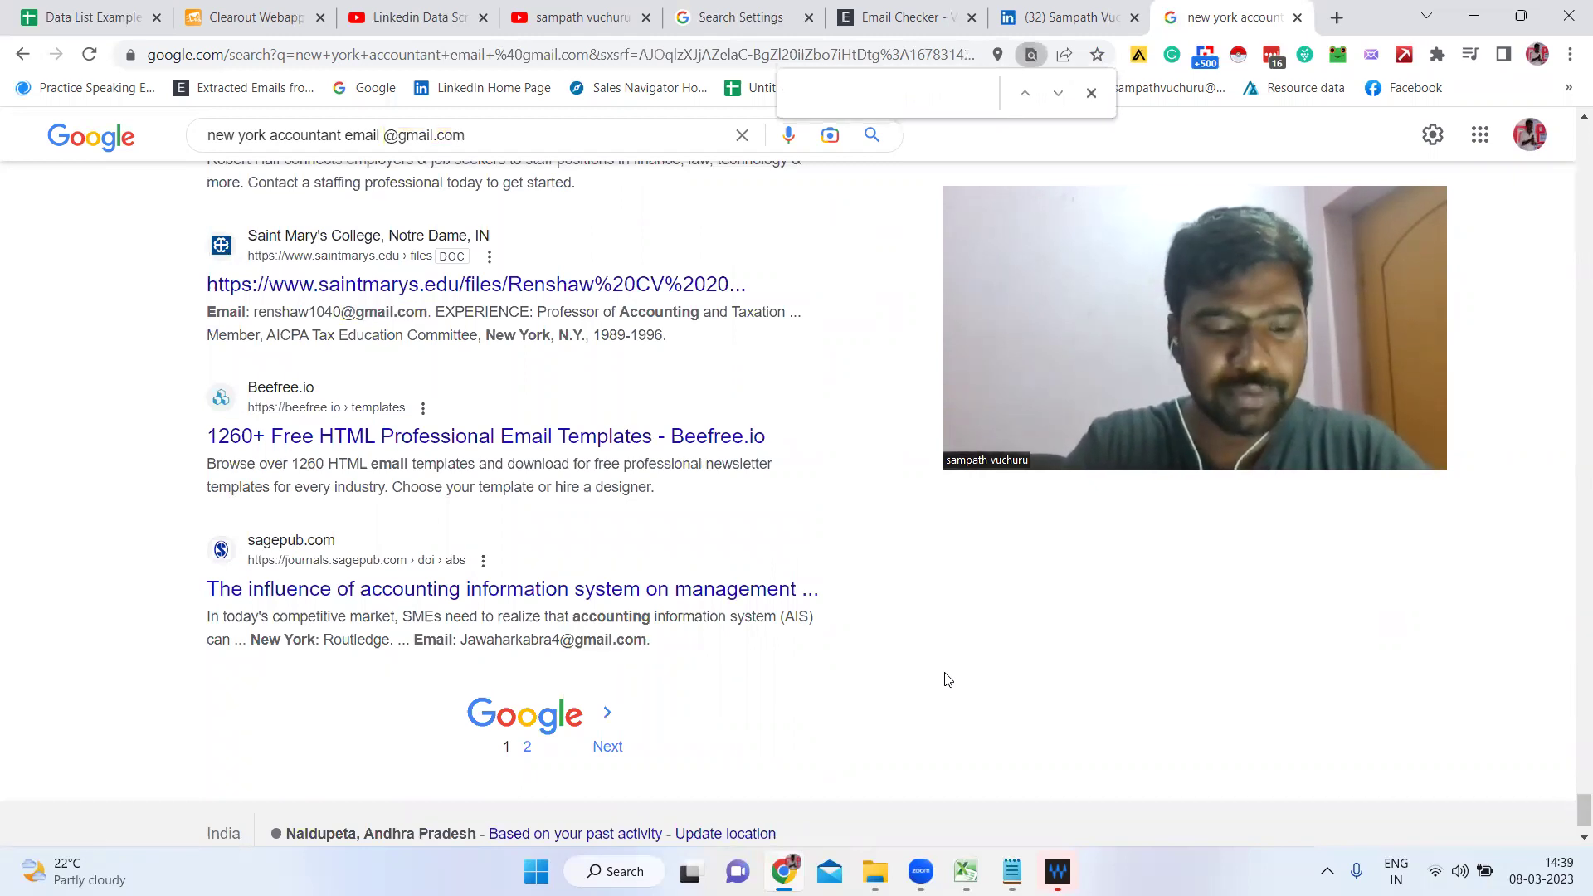
text(@gmail.com)
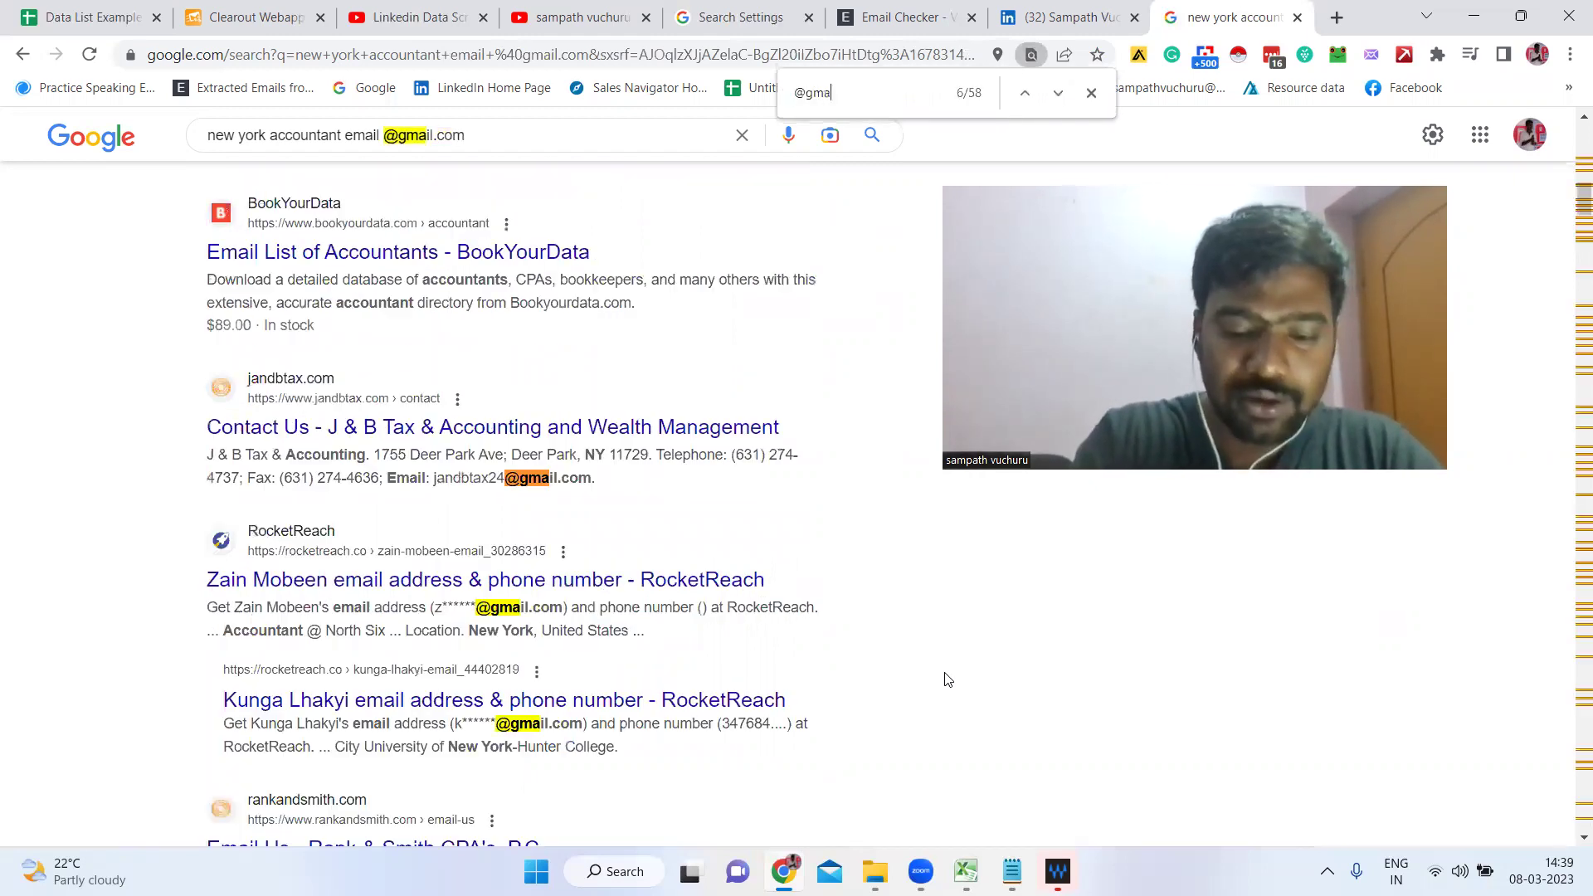
key(Return)
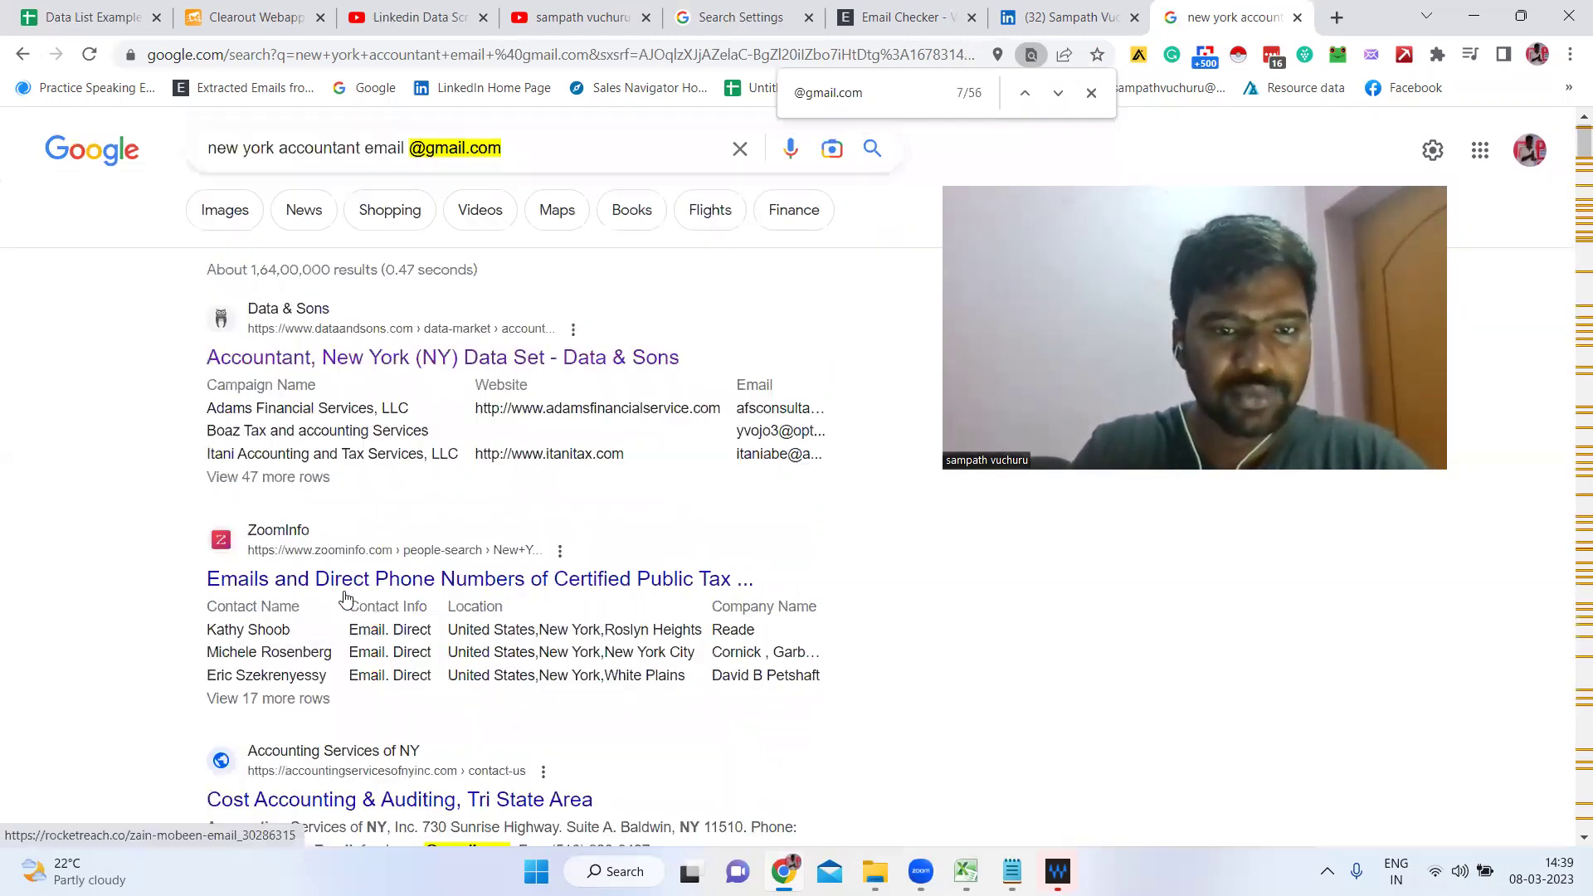
scroll(344, 602, up, 5)
scroll(722, 506, down, 10)
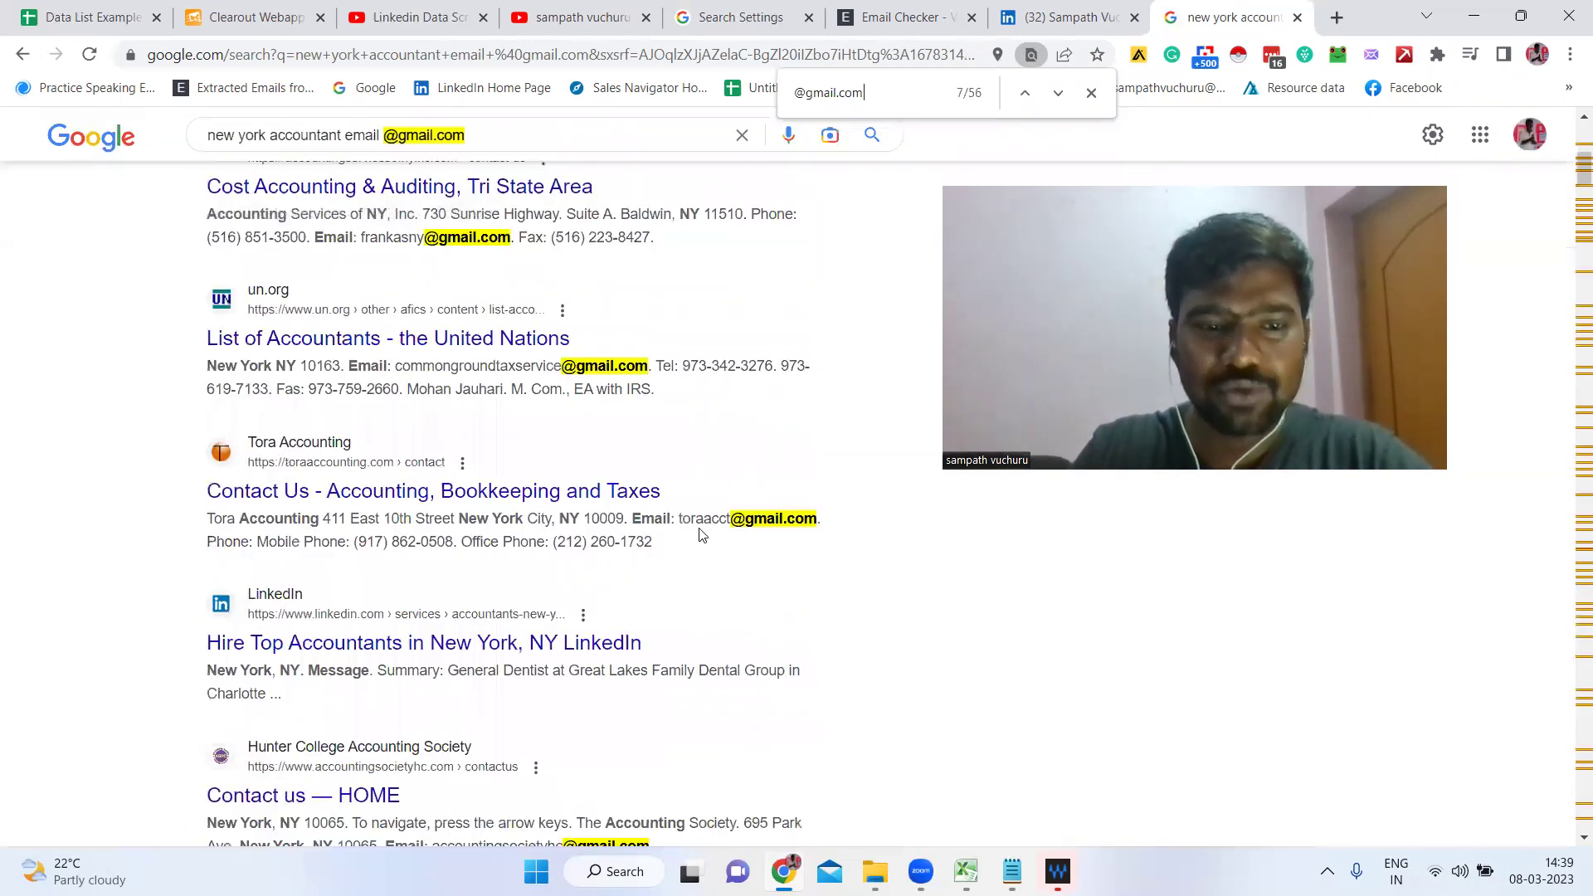
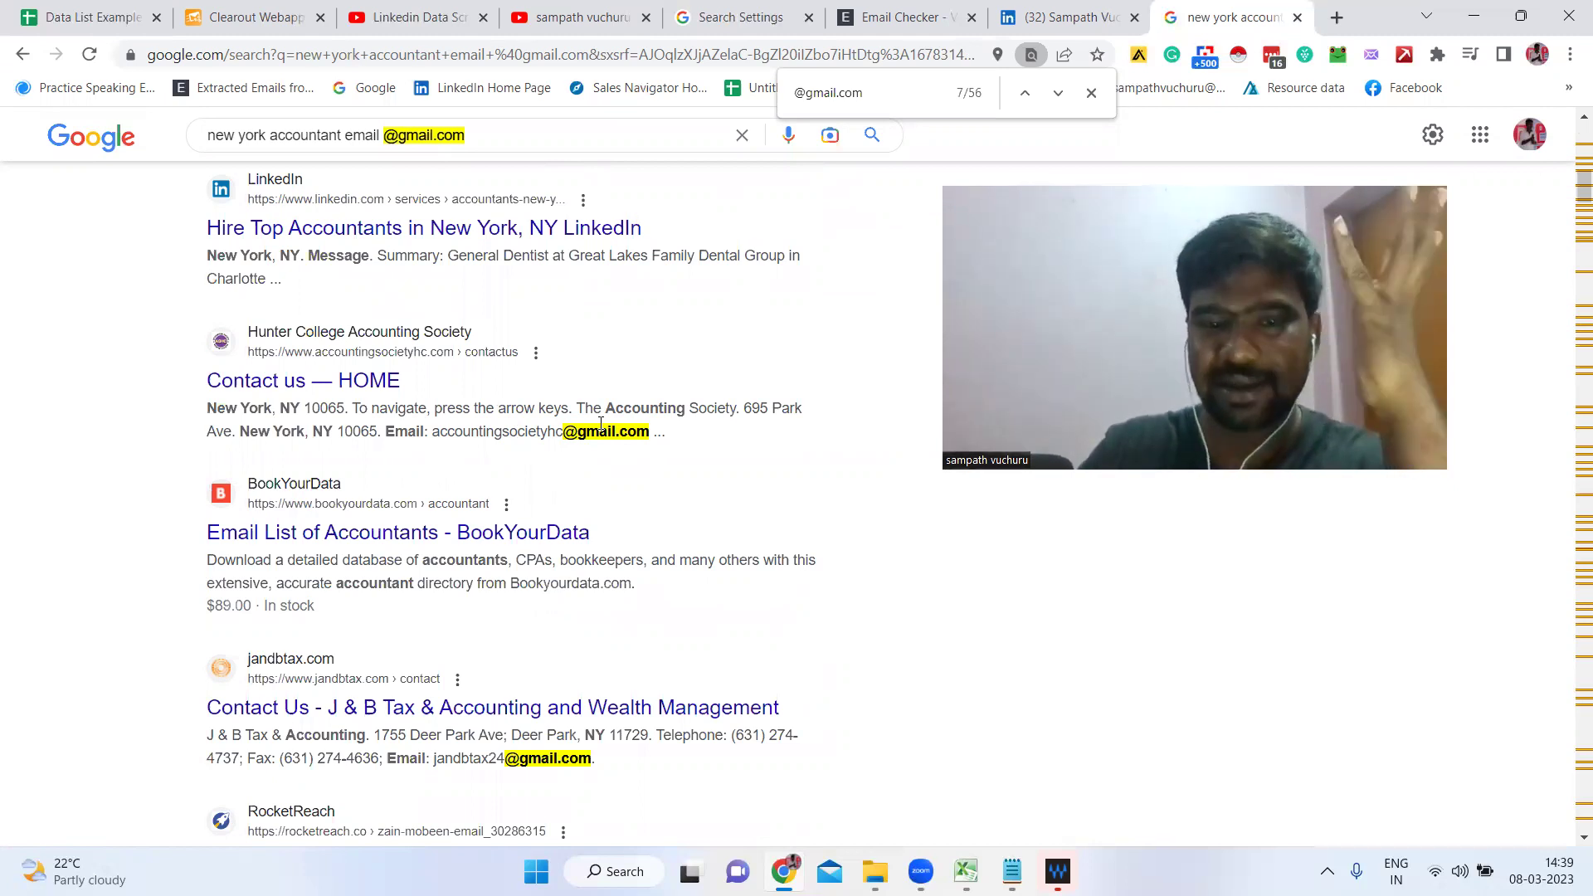
Step: Copy the entire content of the search results page, dismissing the webpage save dialog
scroll(605, 432, up, 5)
scroll(610, 442, up, 3)
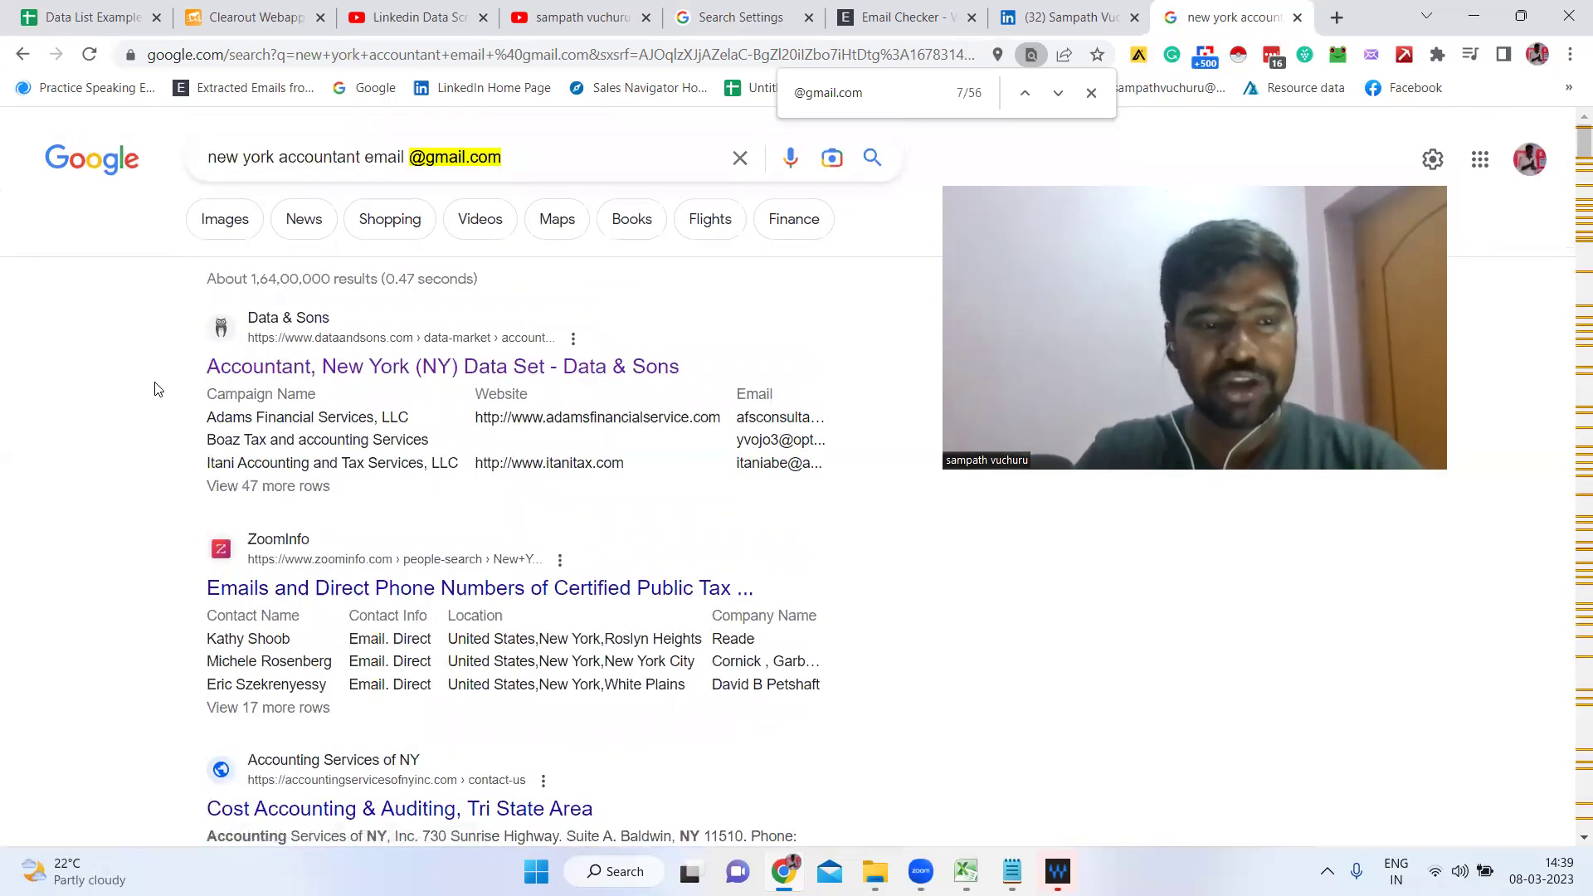
key(ctrl+a)
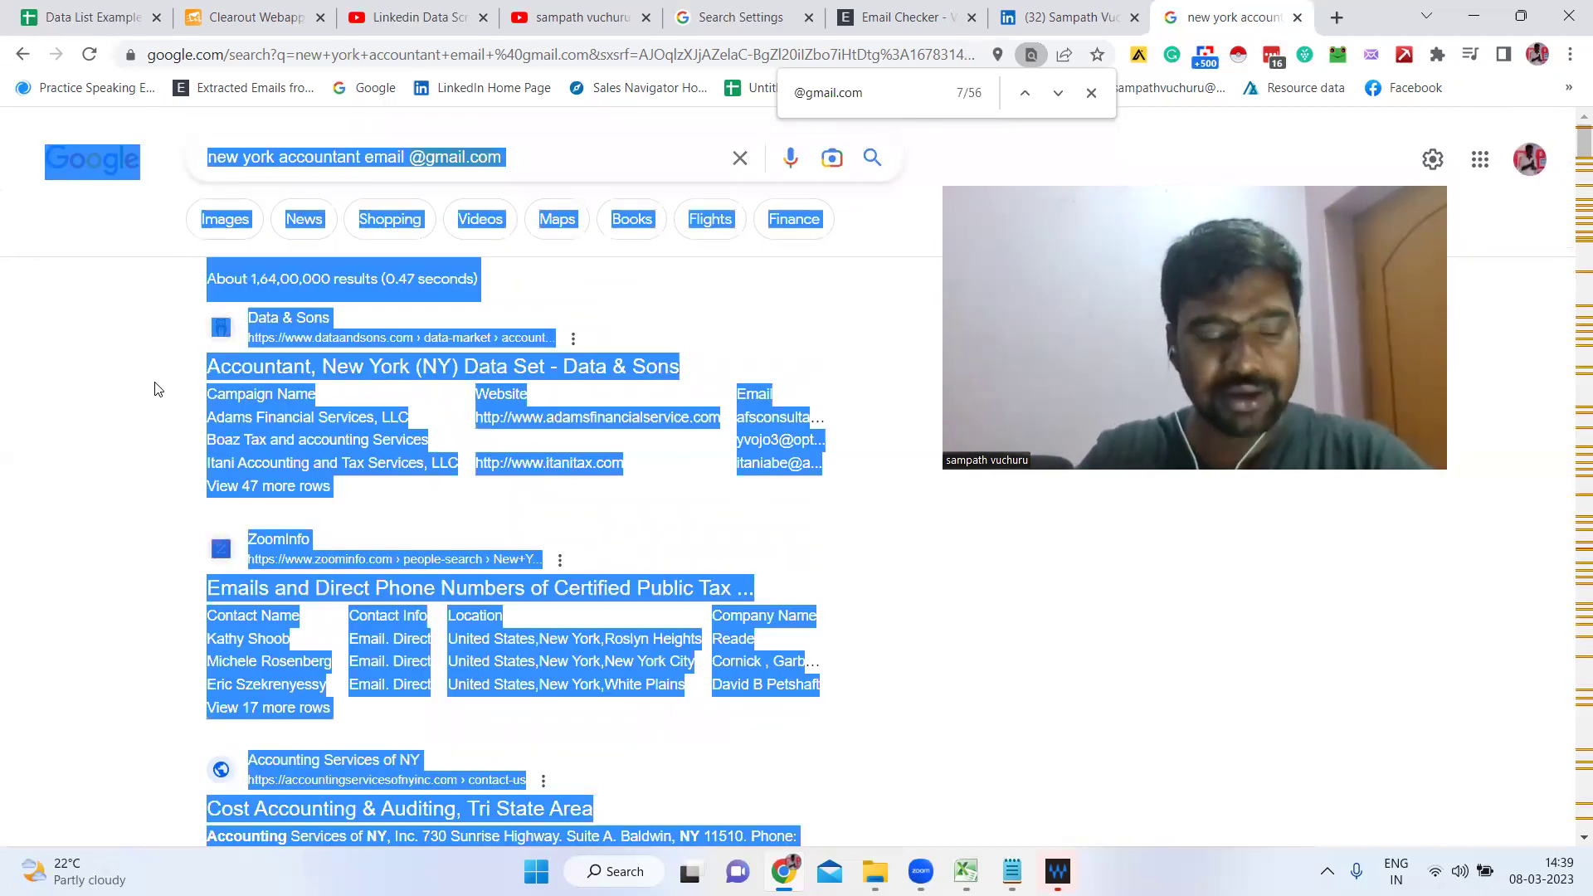
key(ctrl+c)
key(ctrl+s)
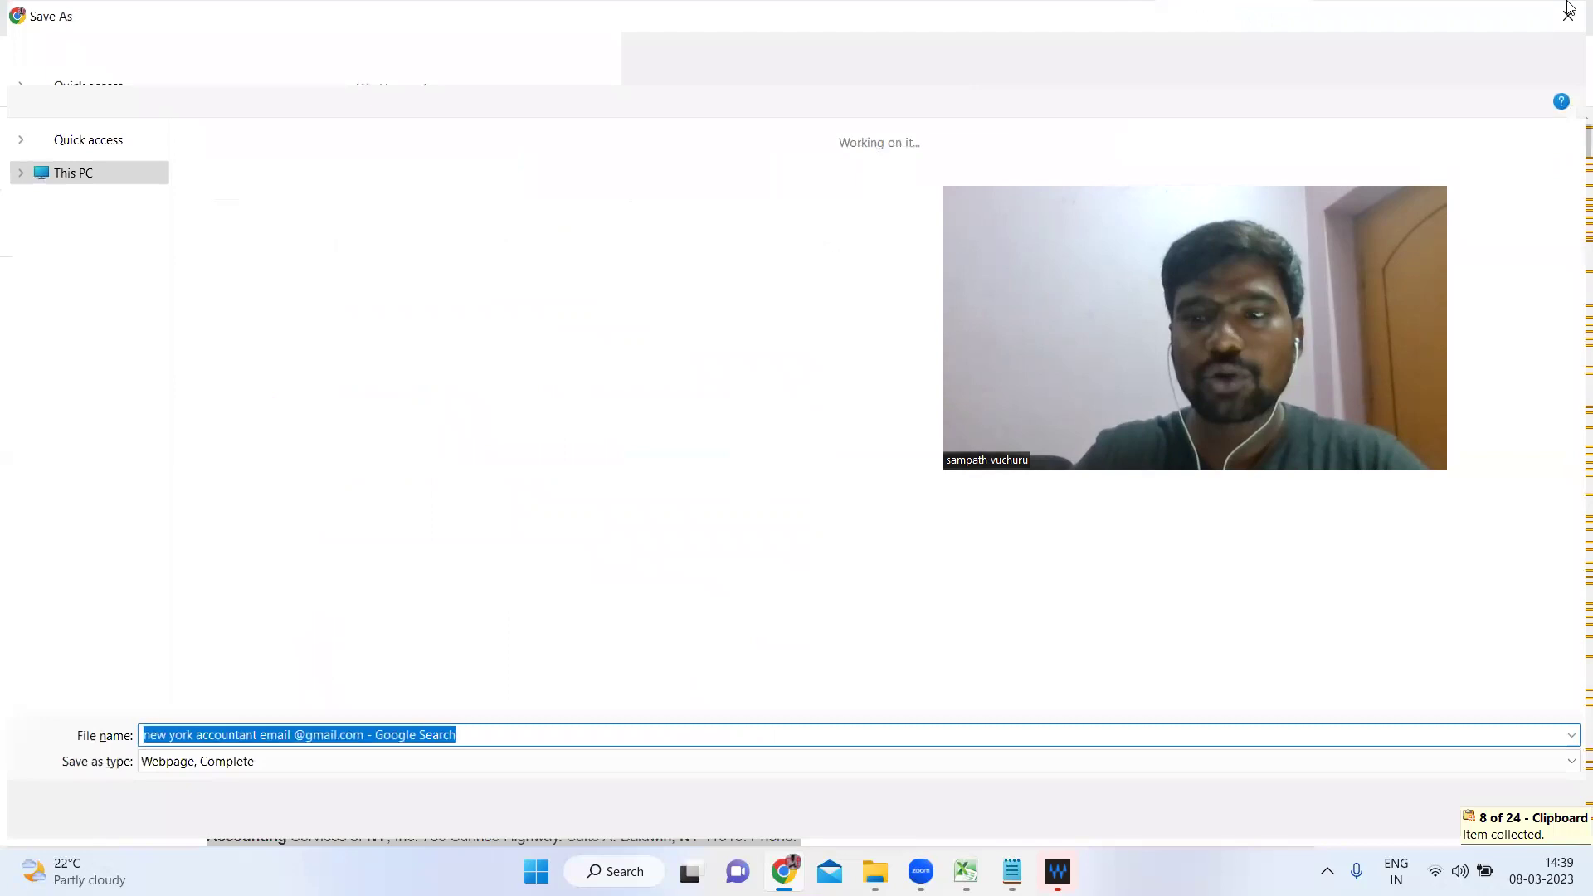
key(Escape)
Step: Switch to the Email Checker site, open its Email Extractor tool and highlight the tool's description
click(937, 14)
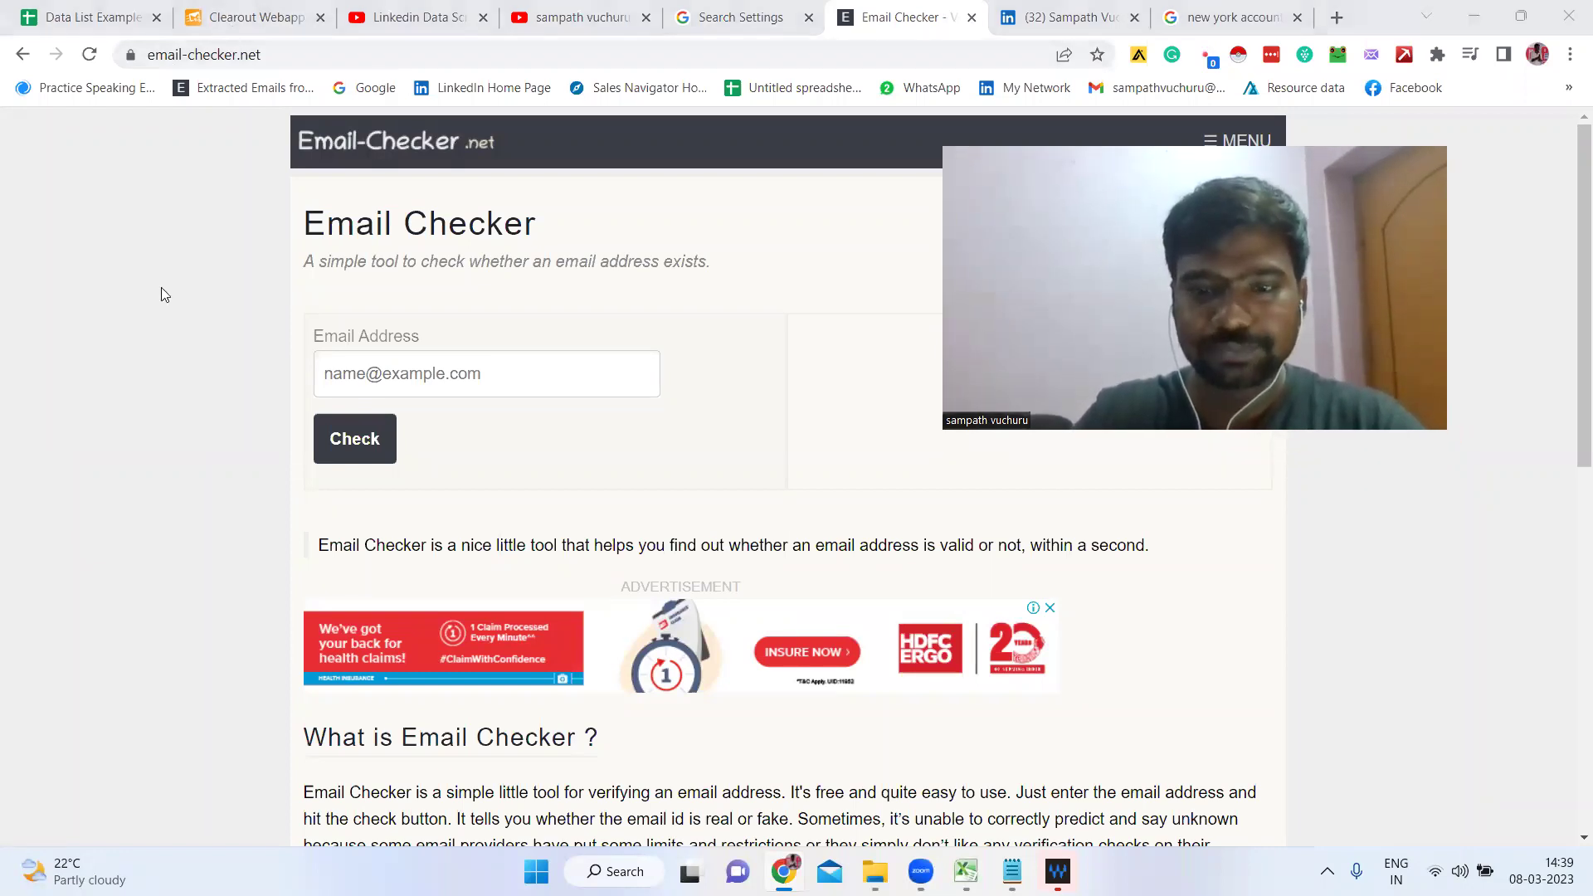
click(1239, 140)
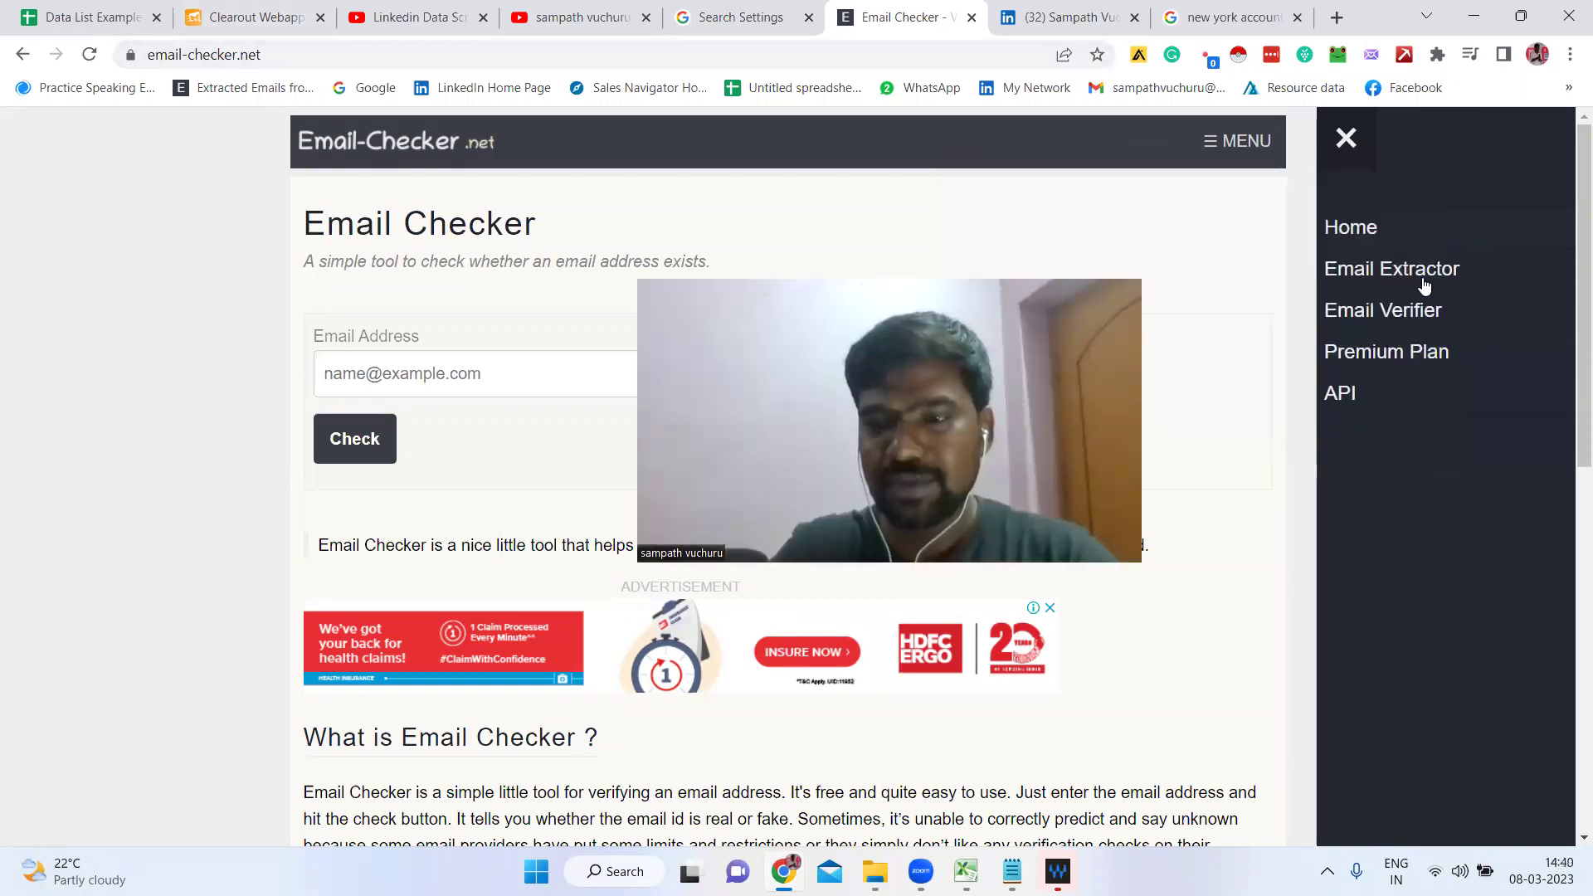
click(1337, 282)
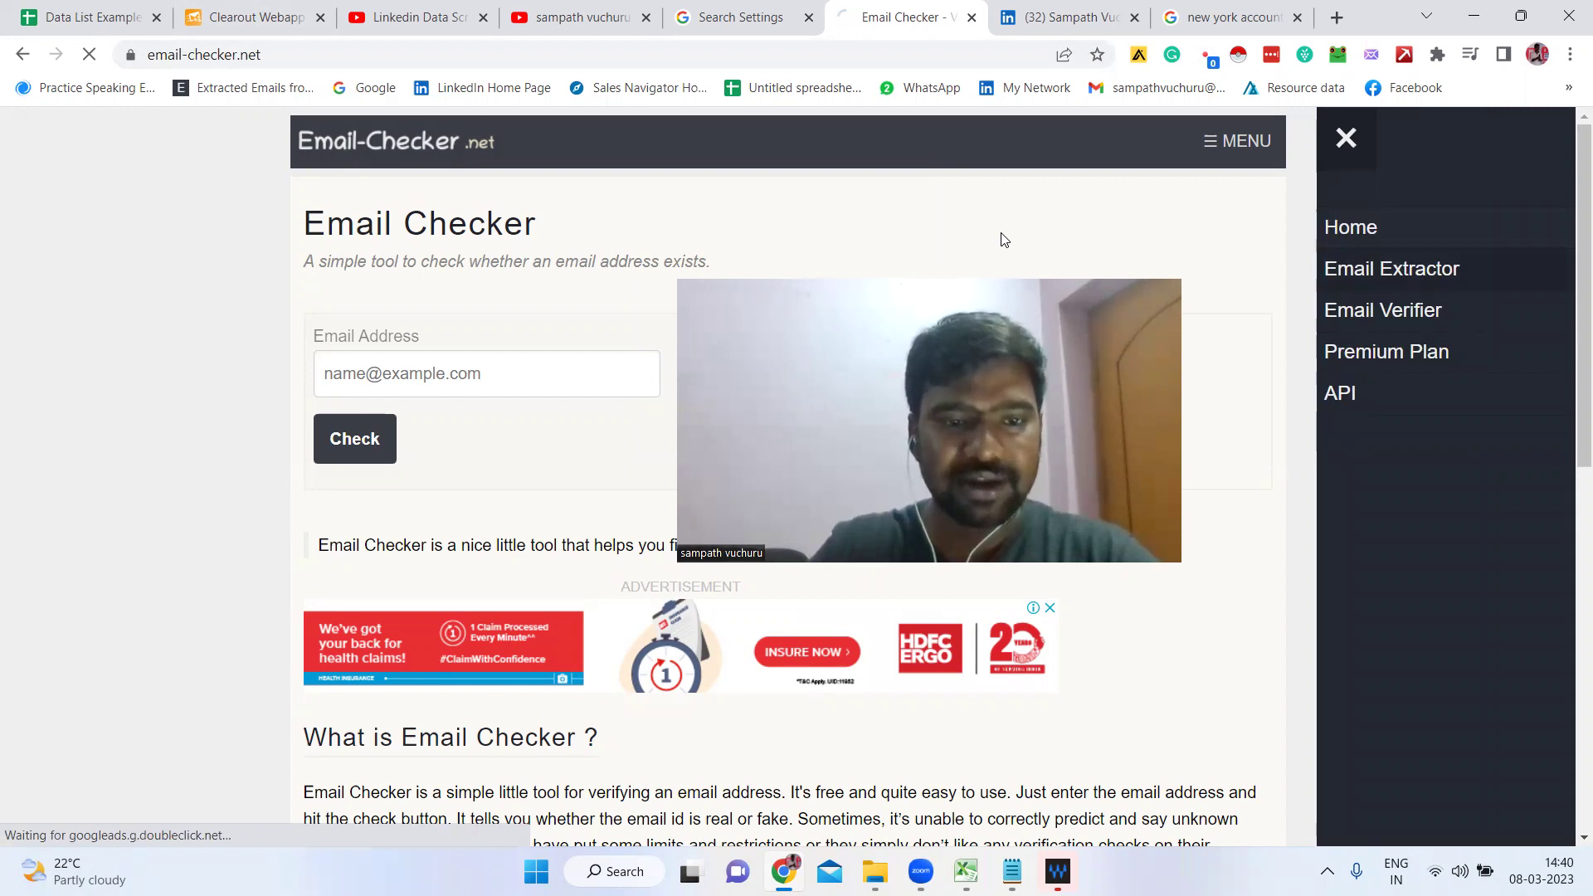
triple_click(380, 265)
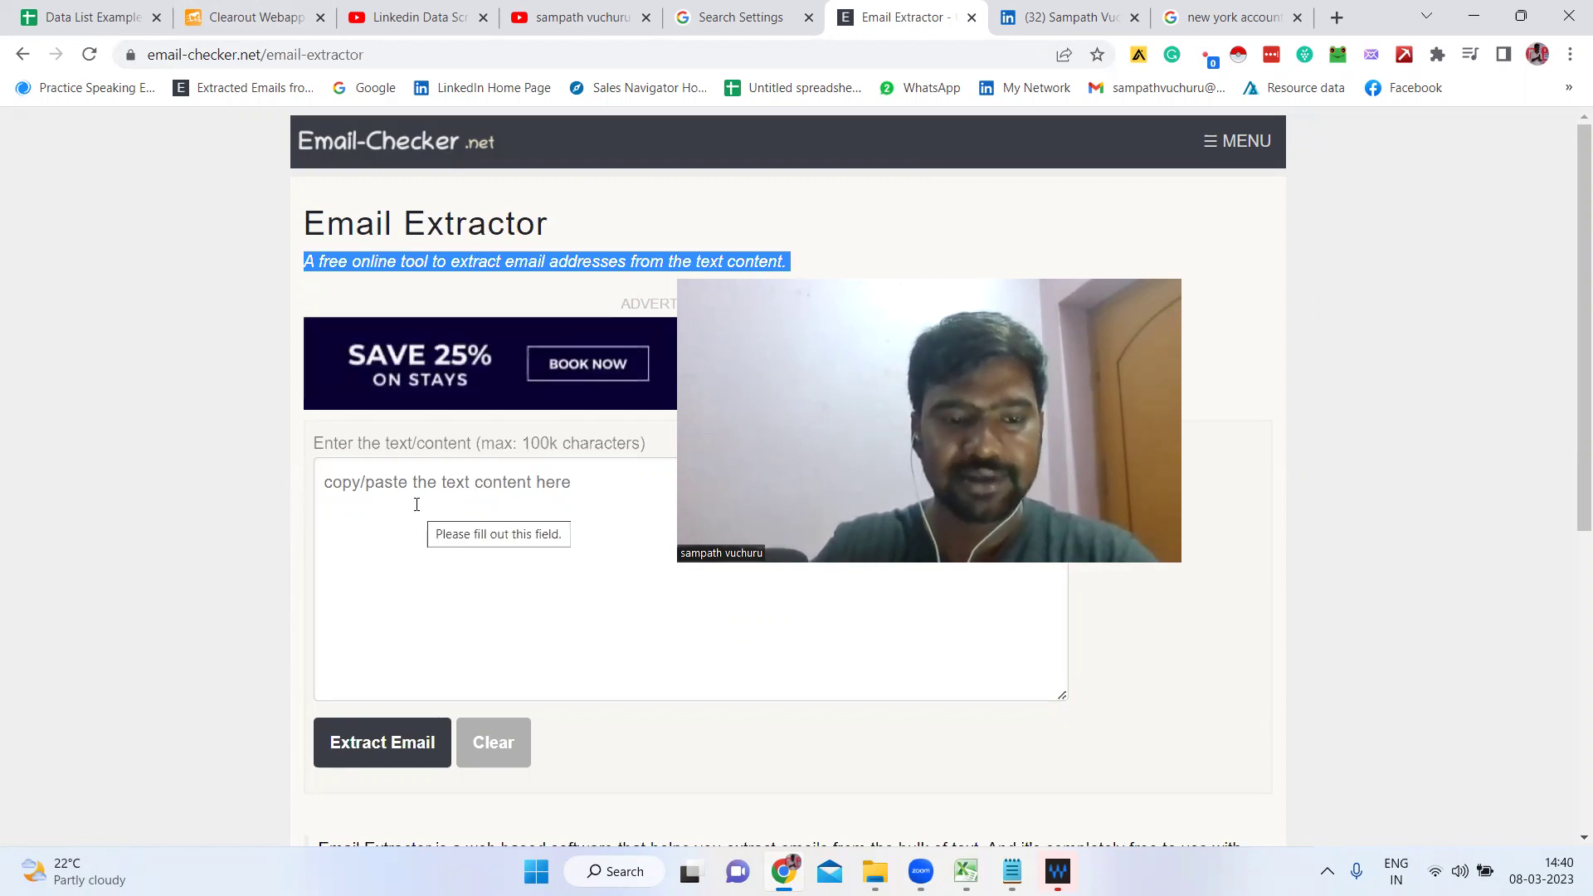
Step: Paste the copied search results into the Email Extractor's text field and extract the email addresses
scroll(416, 452, down, 4)
scroll(411, 445, up, 2)
click(411, 444)
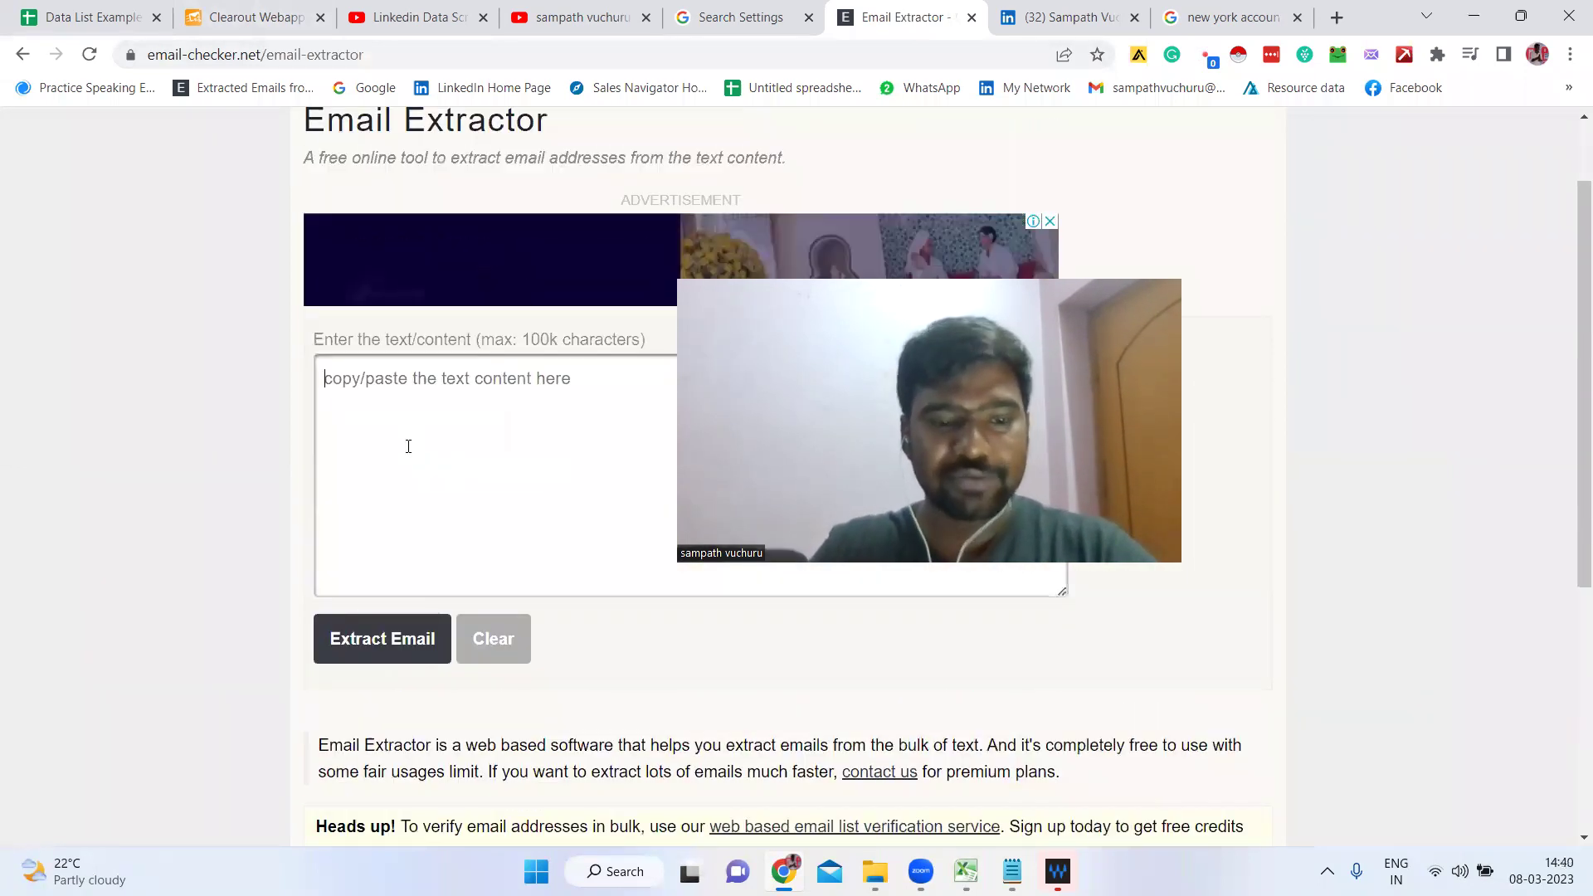
key(ctrl+v)
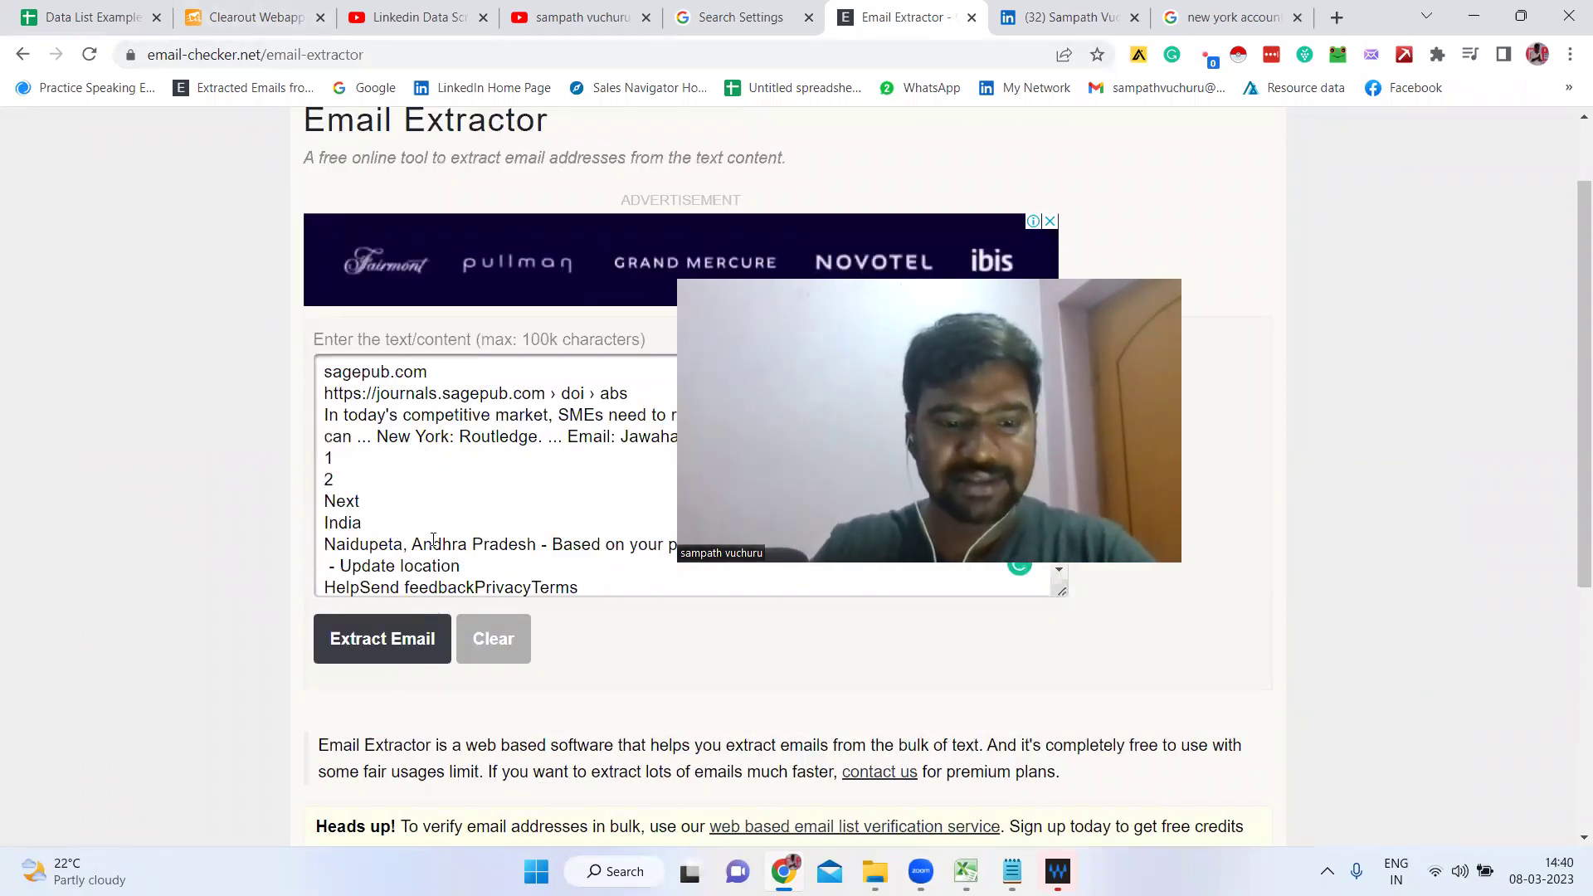
click(379, 639)
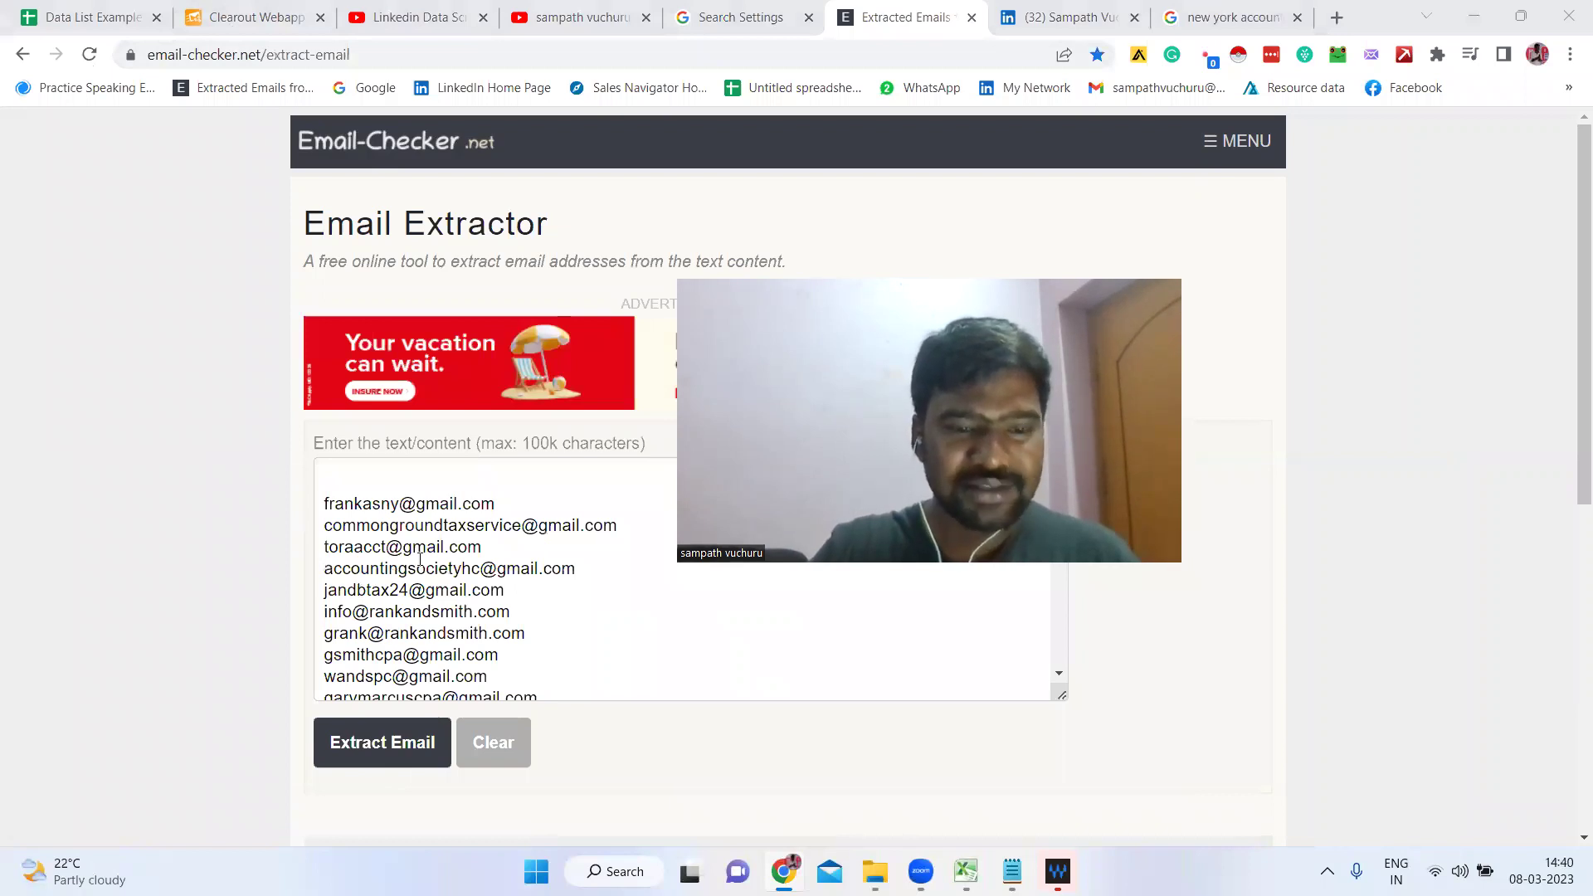
Step: Delete the masked Gmail address filled with x's near the end of the extracted email list
scroll(420, 560, down, 15)
double_click(520, 610)
click(262, 607)
drag(520, 614, 322, 614)
click(327, 615)
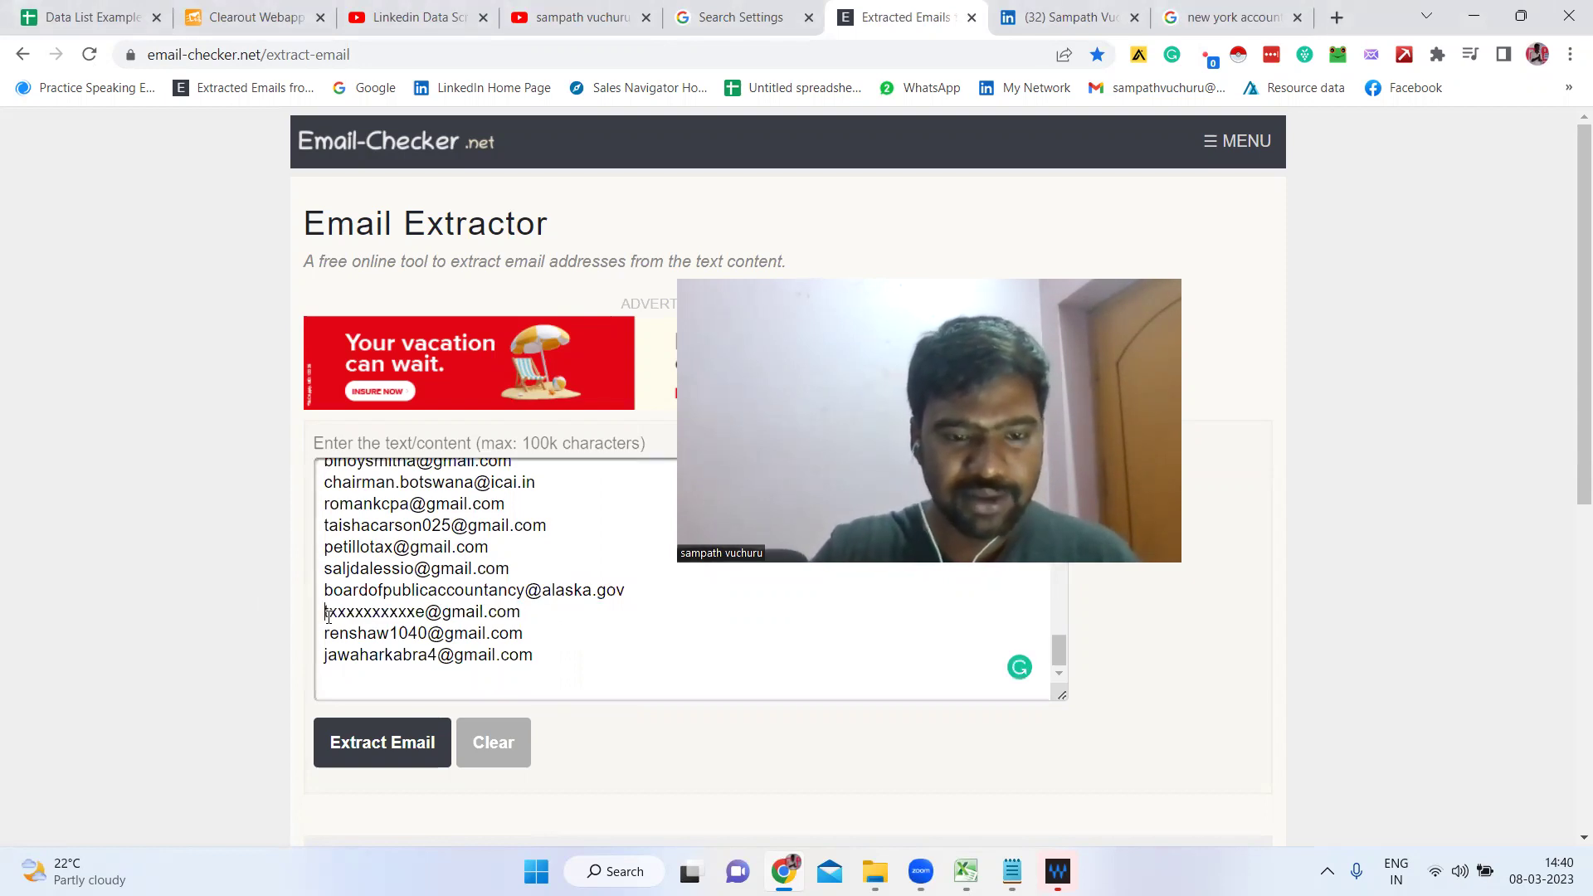
key(BackSpace)
key(BackSpace)
key(BackSpace)
key(BackSpace)
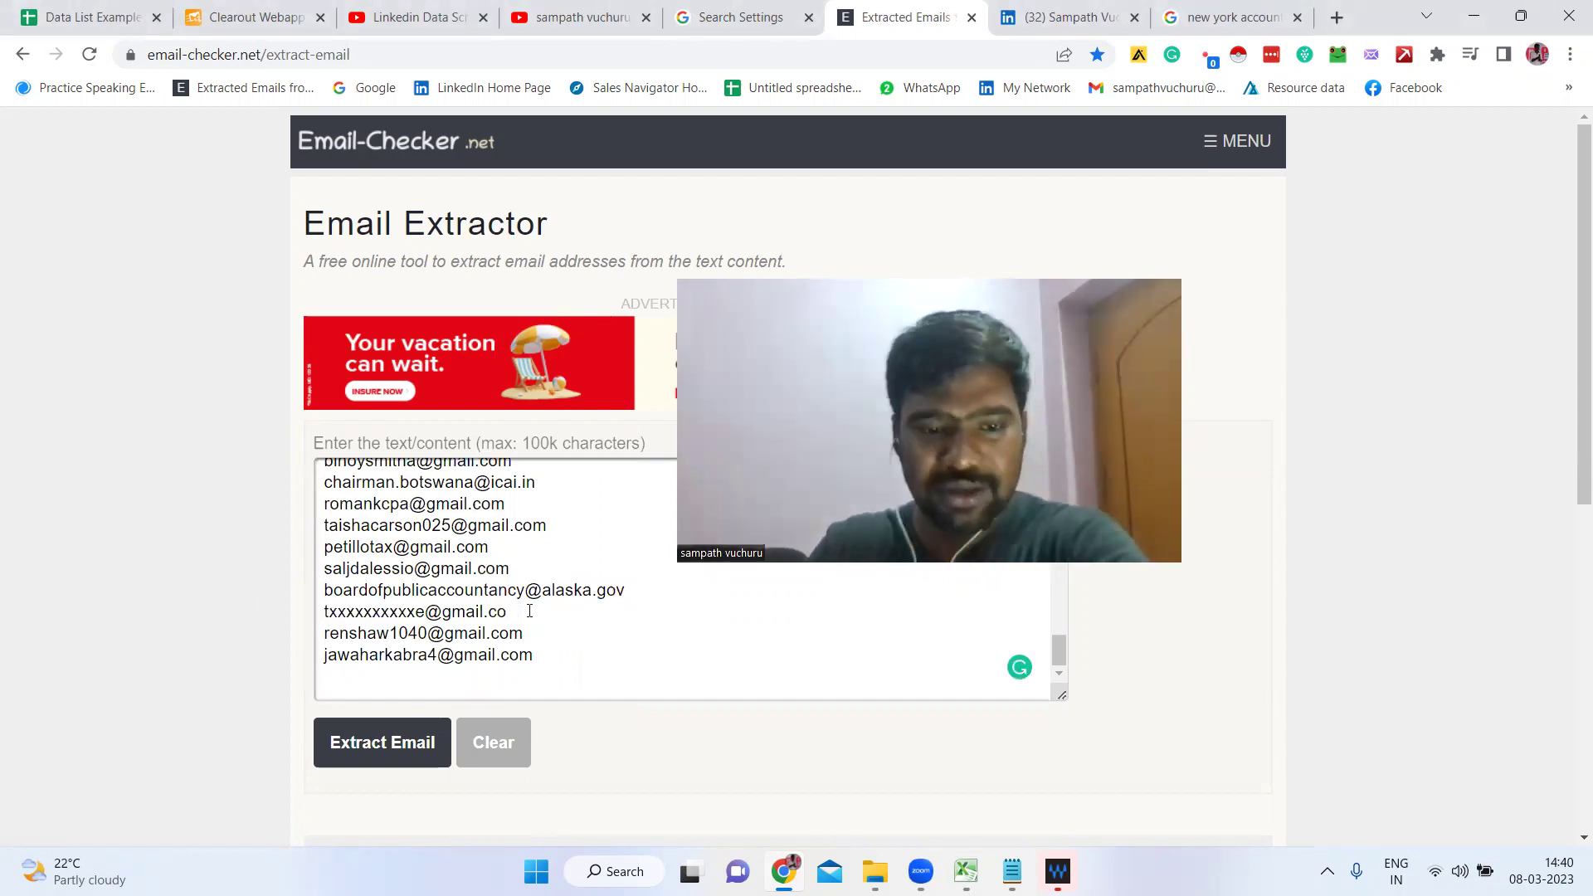
key(BackSpace)
key(BackSpace)
key(BackSpace)
key(BackSpace)
key(BackSpace)
key(BackSpace)
key(BackSpace)
key(BackSpace)
key(BackSpace)
key(BackSpace)
key(BackSpace)
key(BackSpace)
key(BackSpace)
key(BackSpace)
key(BackSpace)
key(BackSpace)
key(BackSpace)
key(BackSpace)
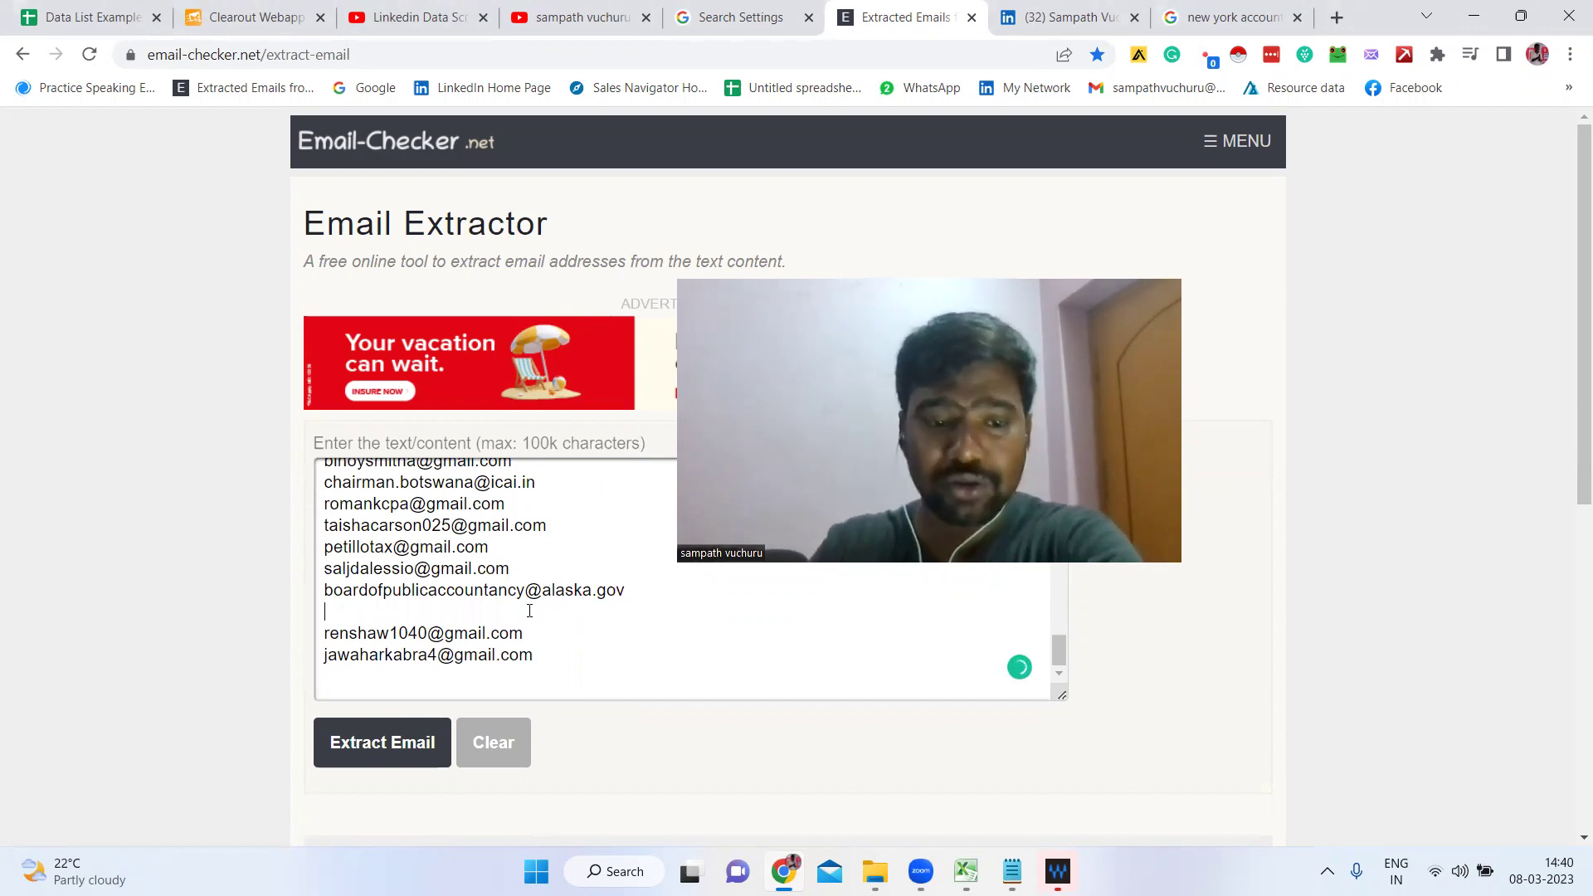
Step: Delete the Alaska public accountancy board's address from near the end of the extracted email list
key(BackSpace)
key(BackSpace)
key(BackSpace)
key(BackSpace)
key(BackSpace)
key(BackSpace)
key(BackSpace)
key(BackSpace)
key(BackSpace)
key(BackSpace)
key(BackSpace)
key(BackSpace)
key(BackSpace)
key(BackSpace)
key(BackSpace)
key(BackSpace)
key(BackSpace)
key(BackSpace)
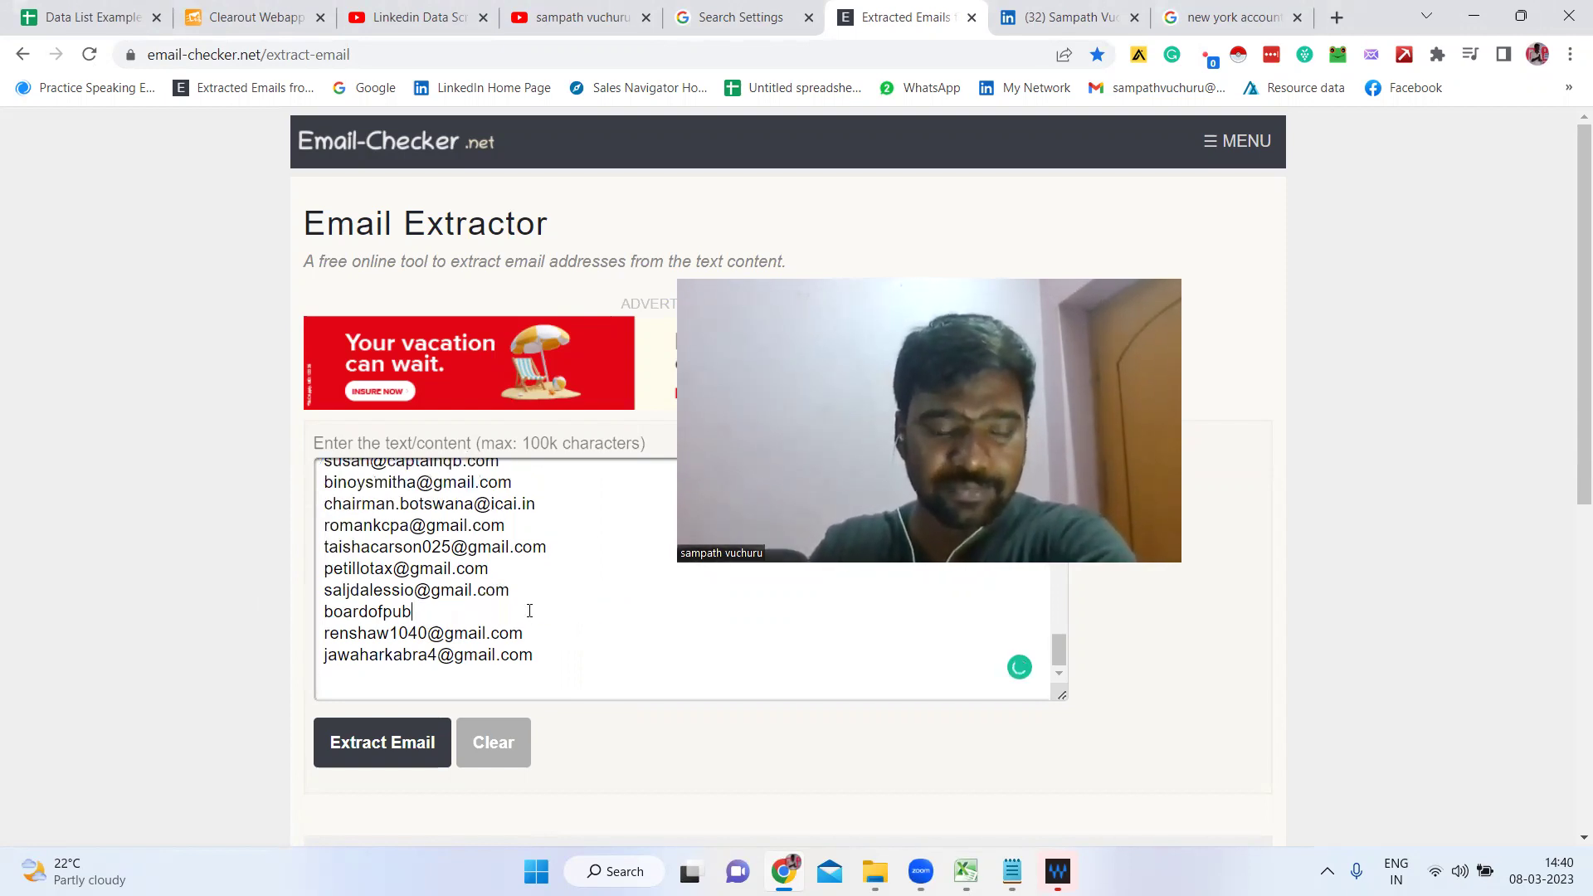
key(BackSpace)
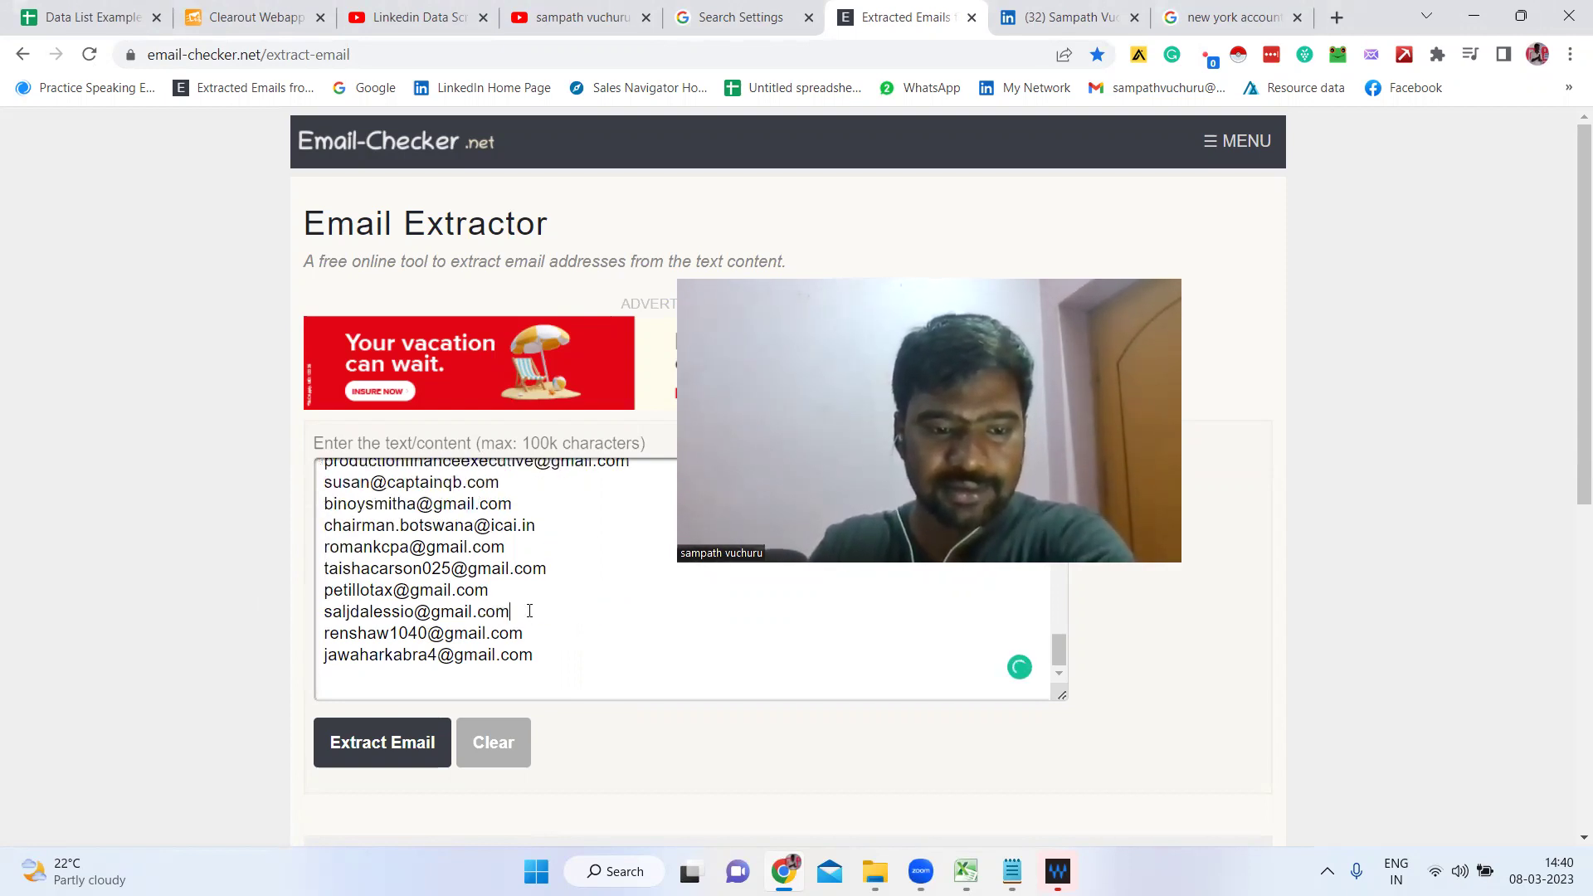
Step: Copy the cleaned email list into the CEOS EMails workbook in Excel, starting at cell A2 under the Emails heading, and check the pasted rows
key(ctrl+a)
key(ctrl+c)
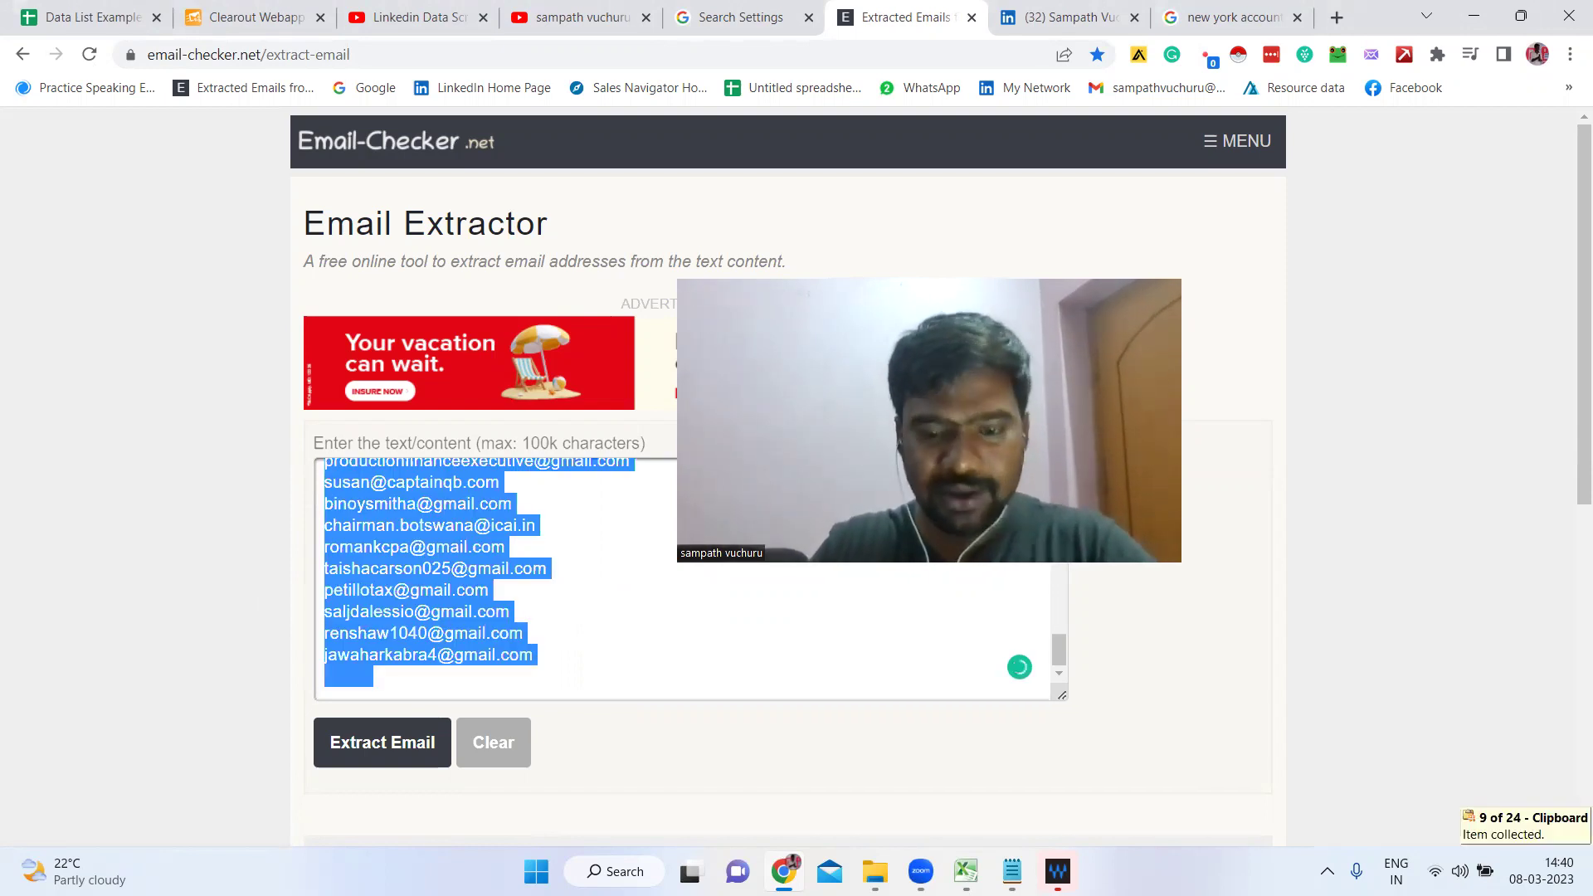
key(alt+Tab)
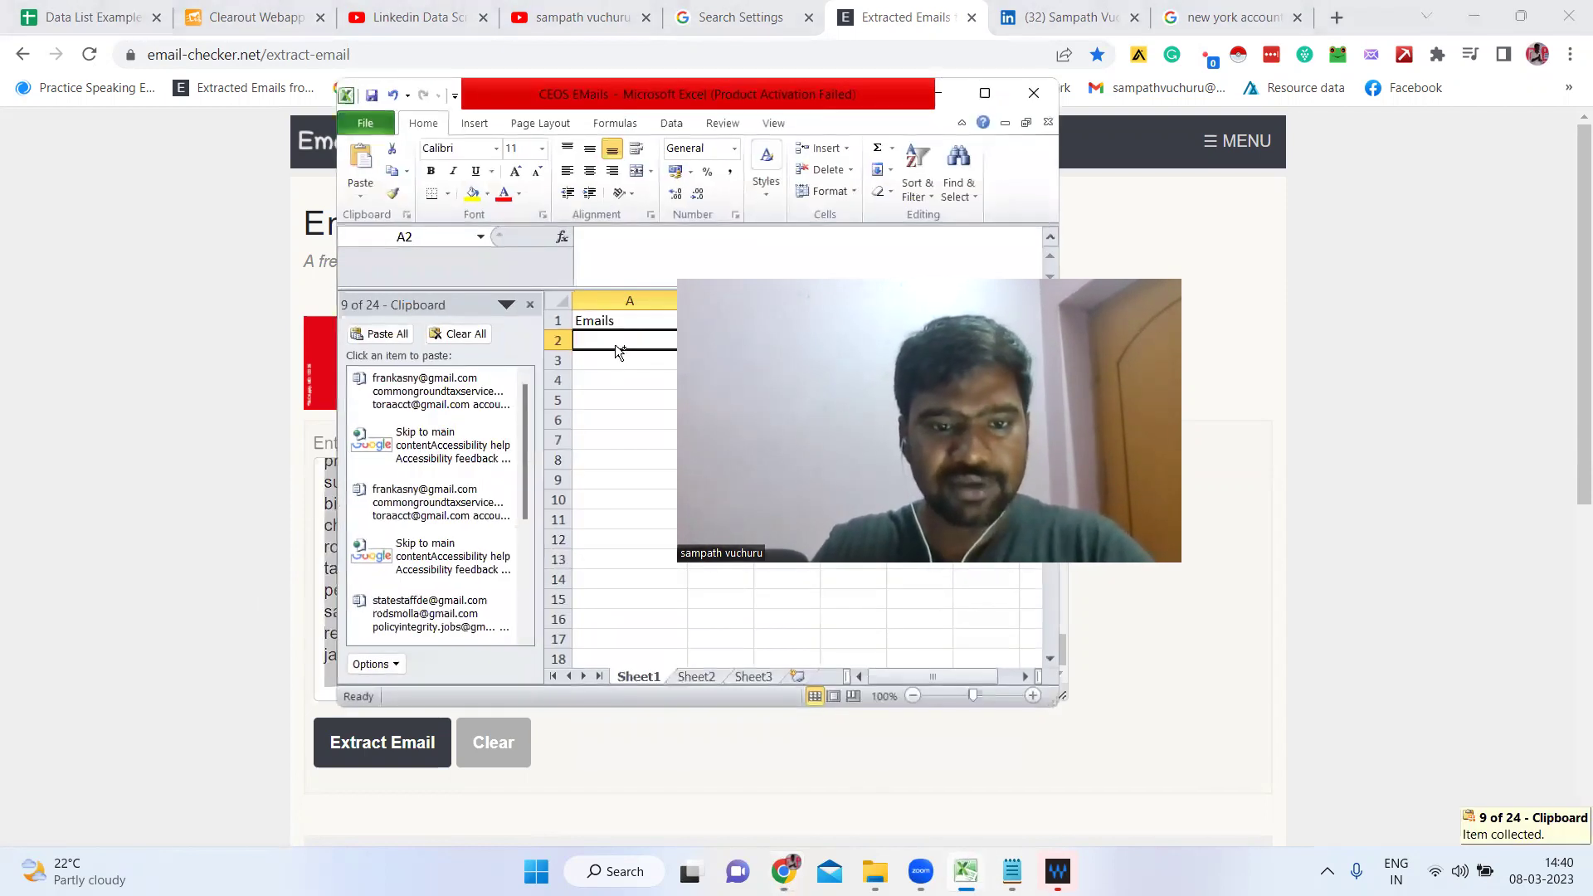
key(ctrl+v)
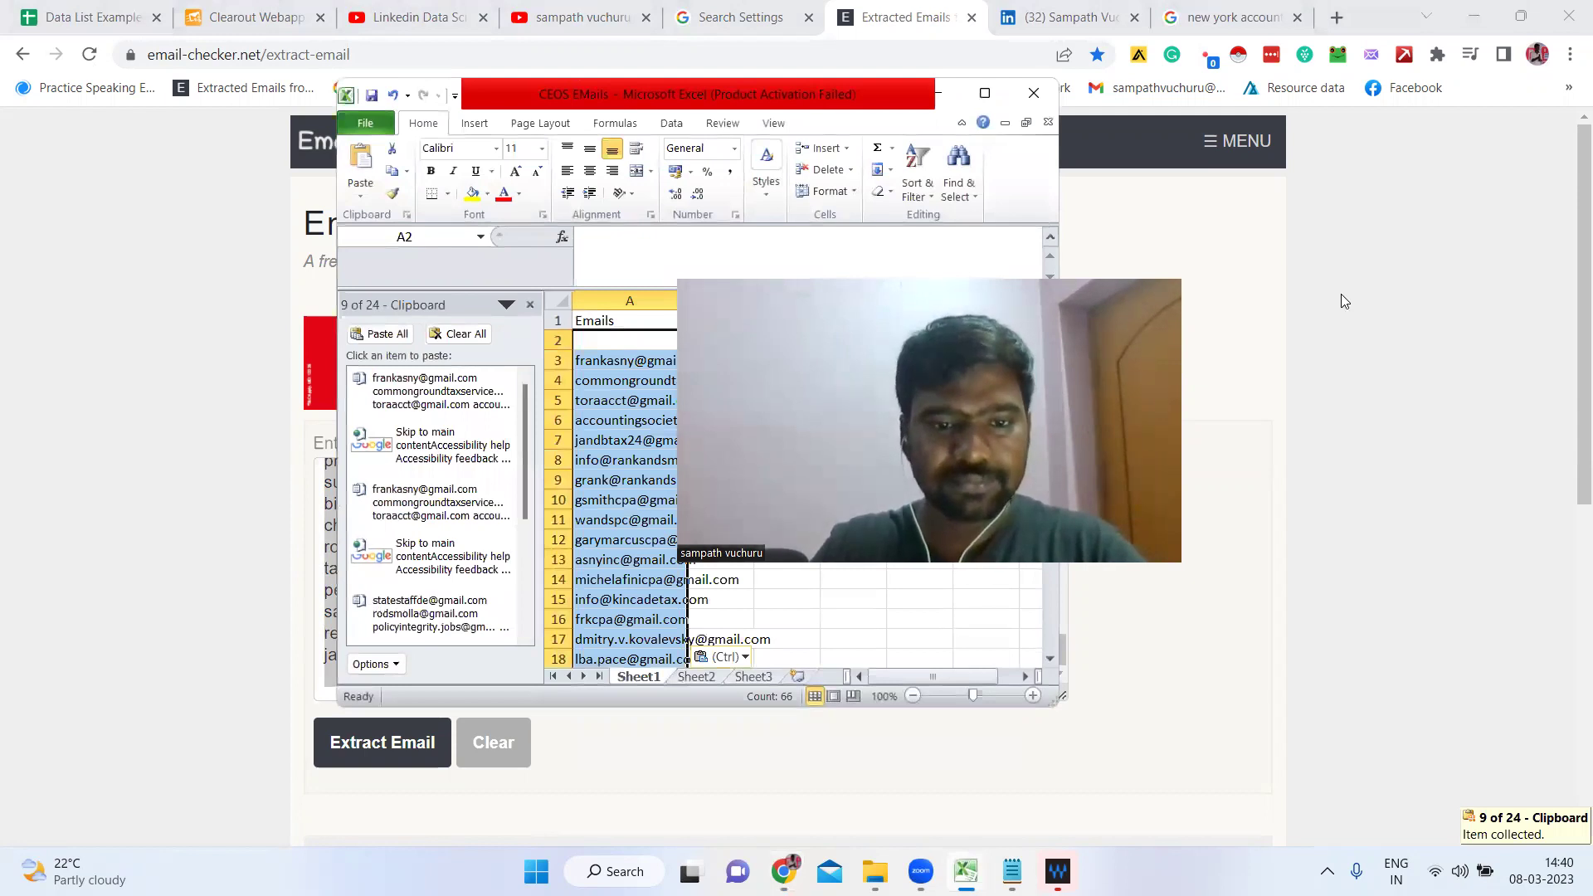
click(880, 420)
scroll(619, 597, down, 17)
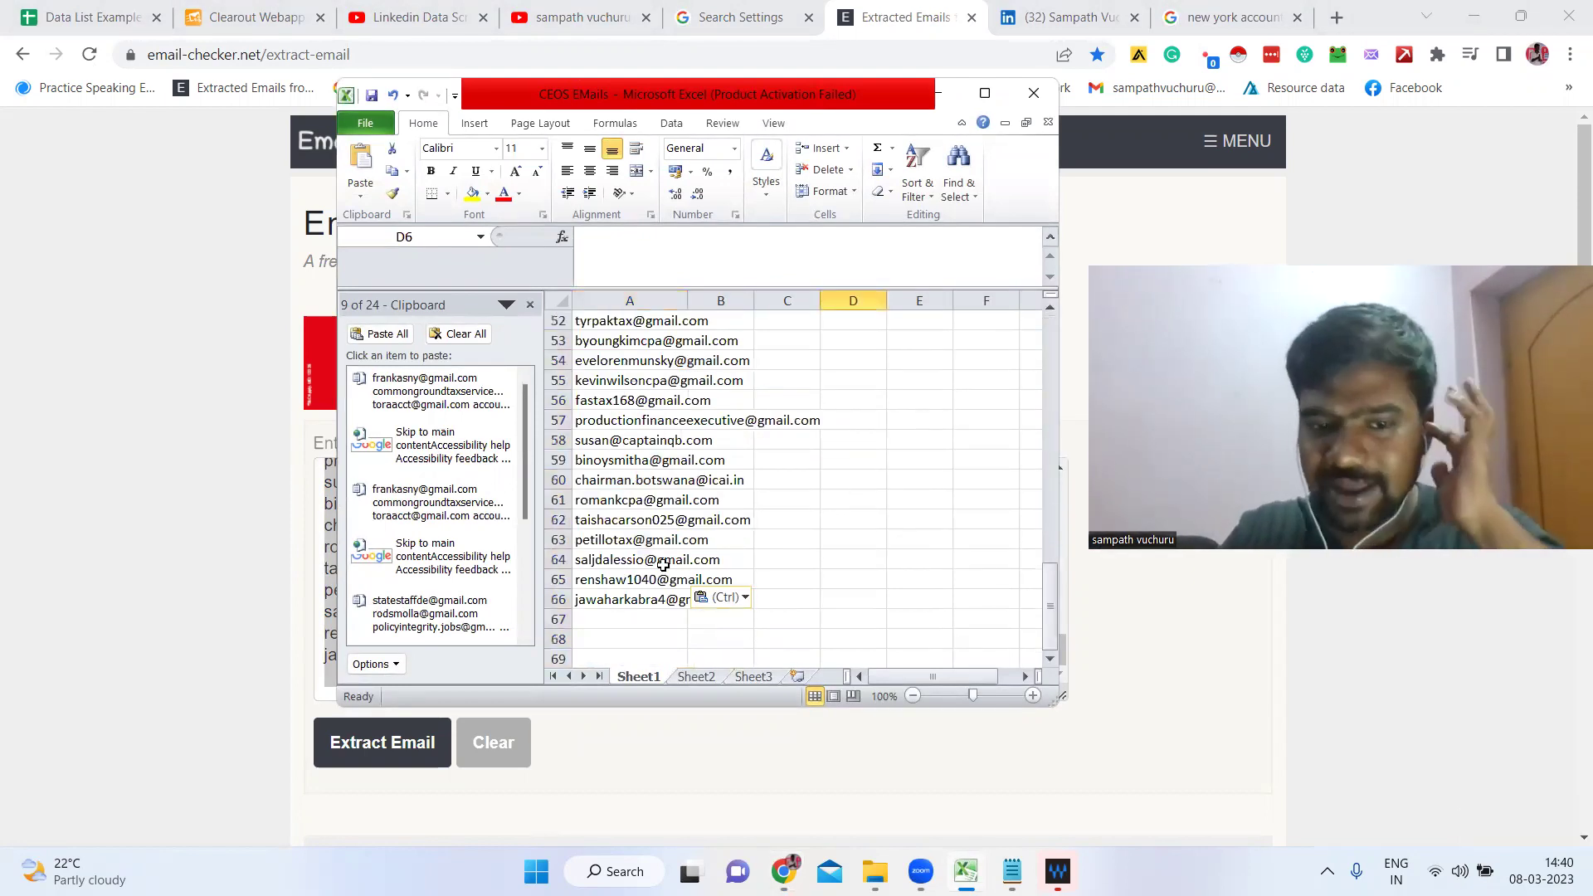
click(937, 92)
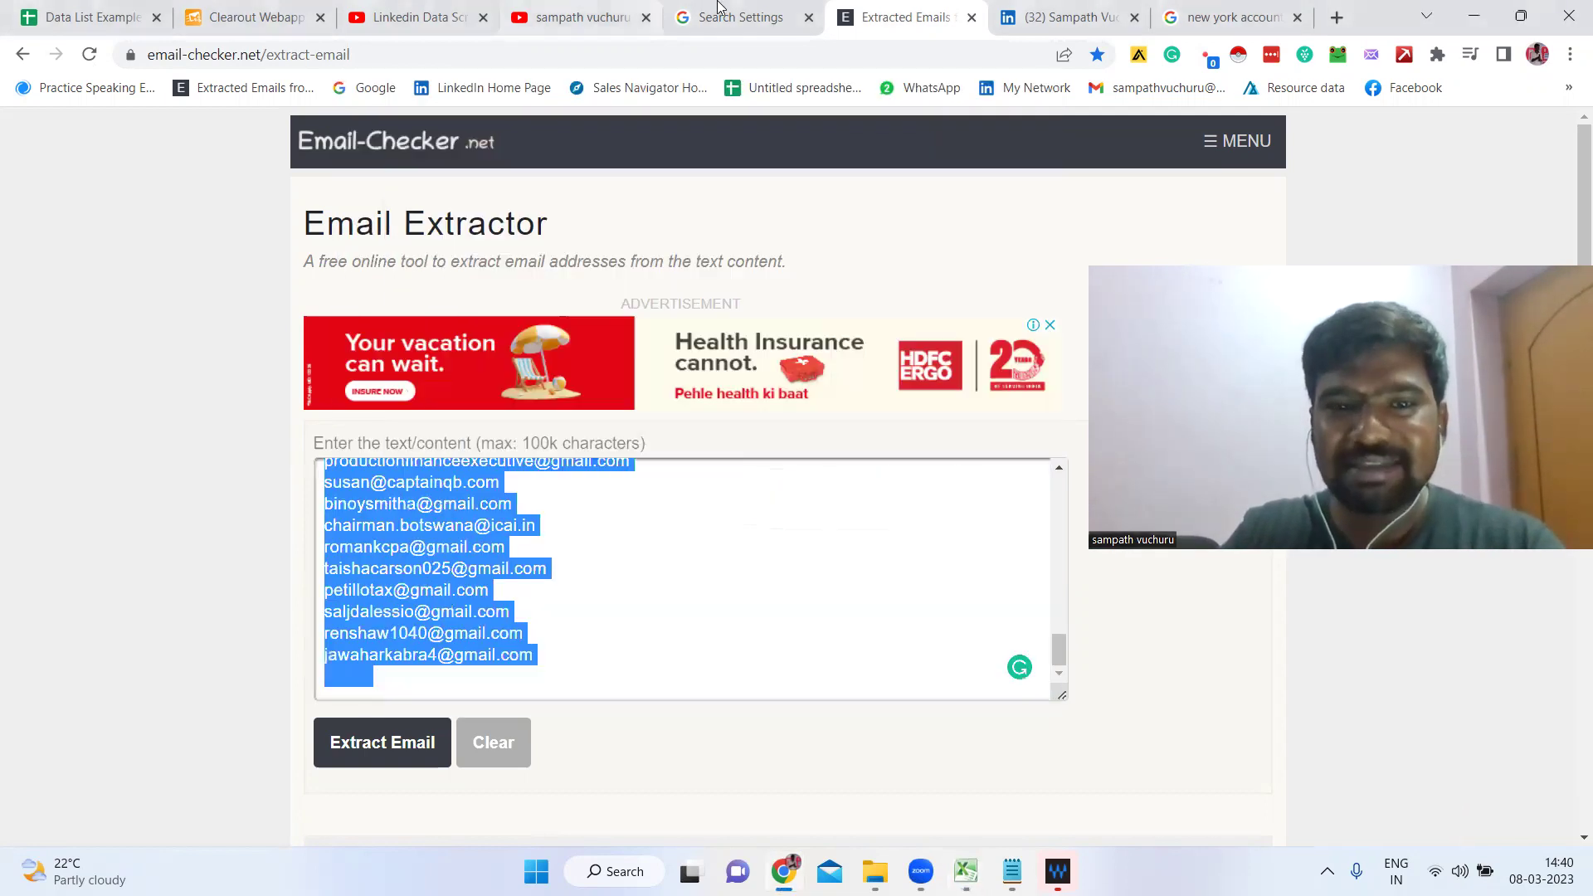
Step: Return to the New York accountant Gmail search in Chrome, look through the results and open the second results page
click(719, 12)
click(1170, 18)
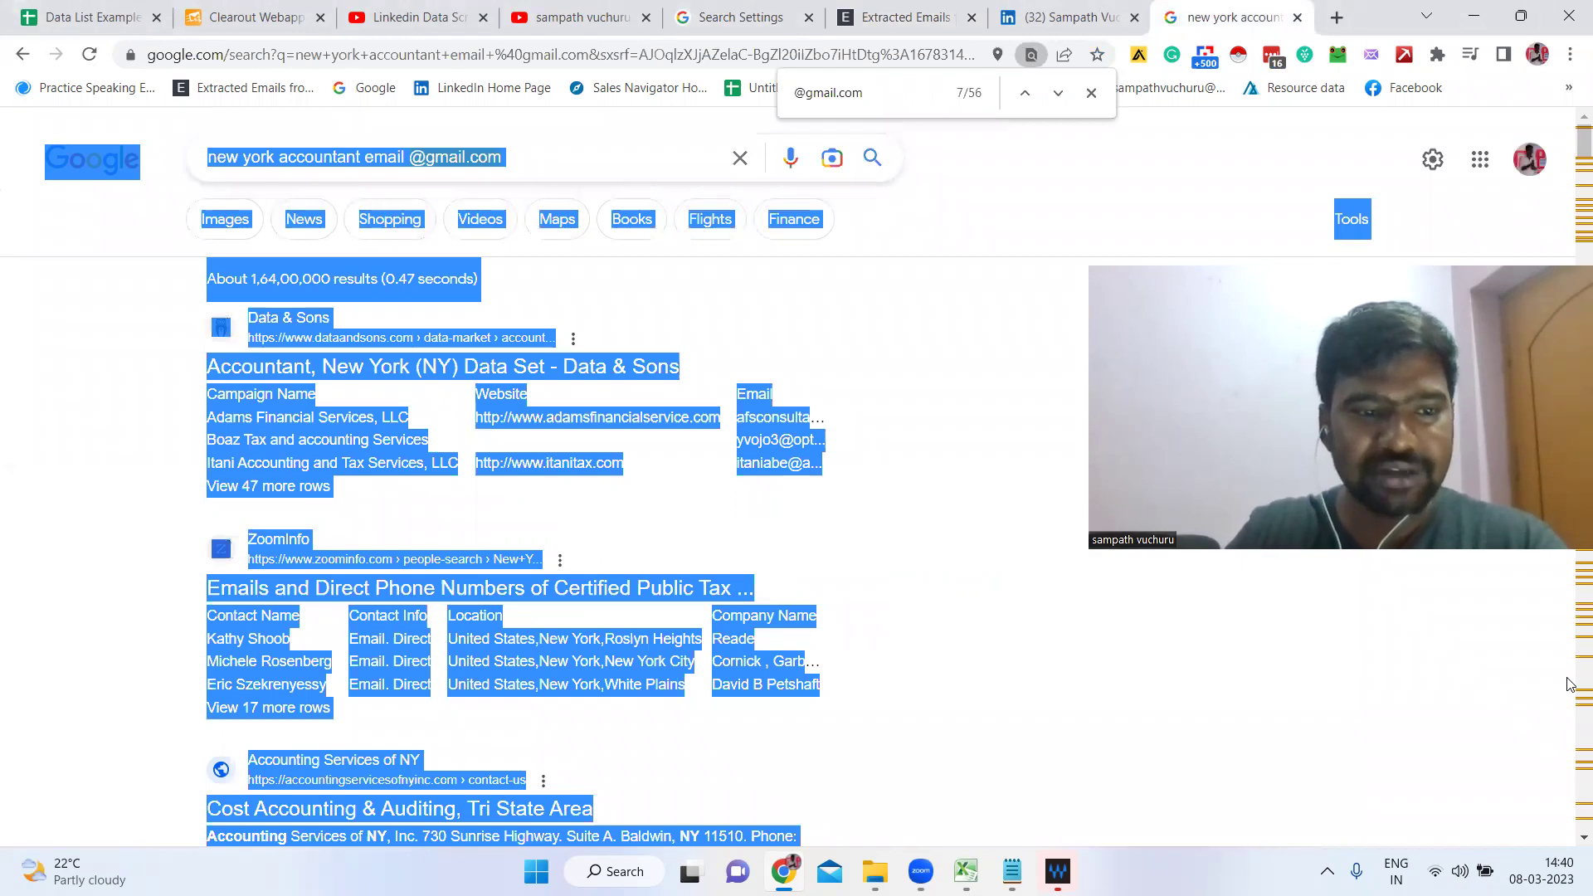
click(890, 501)
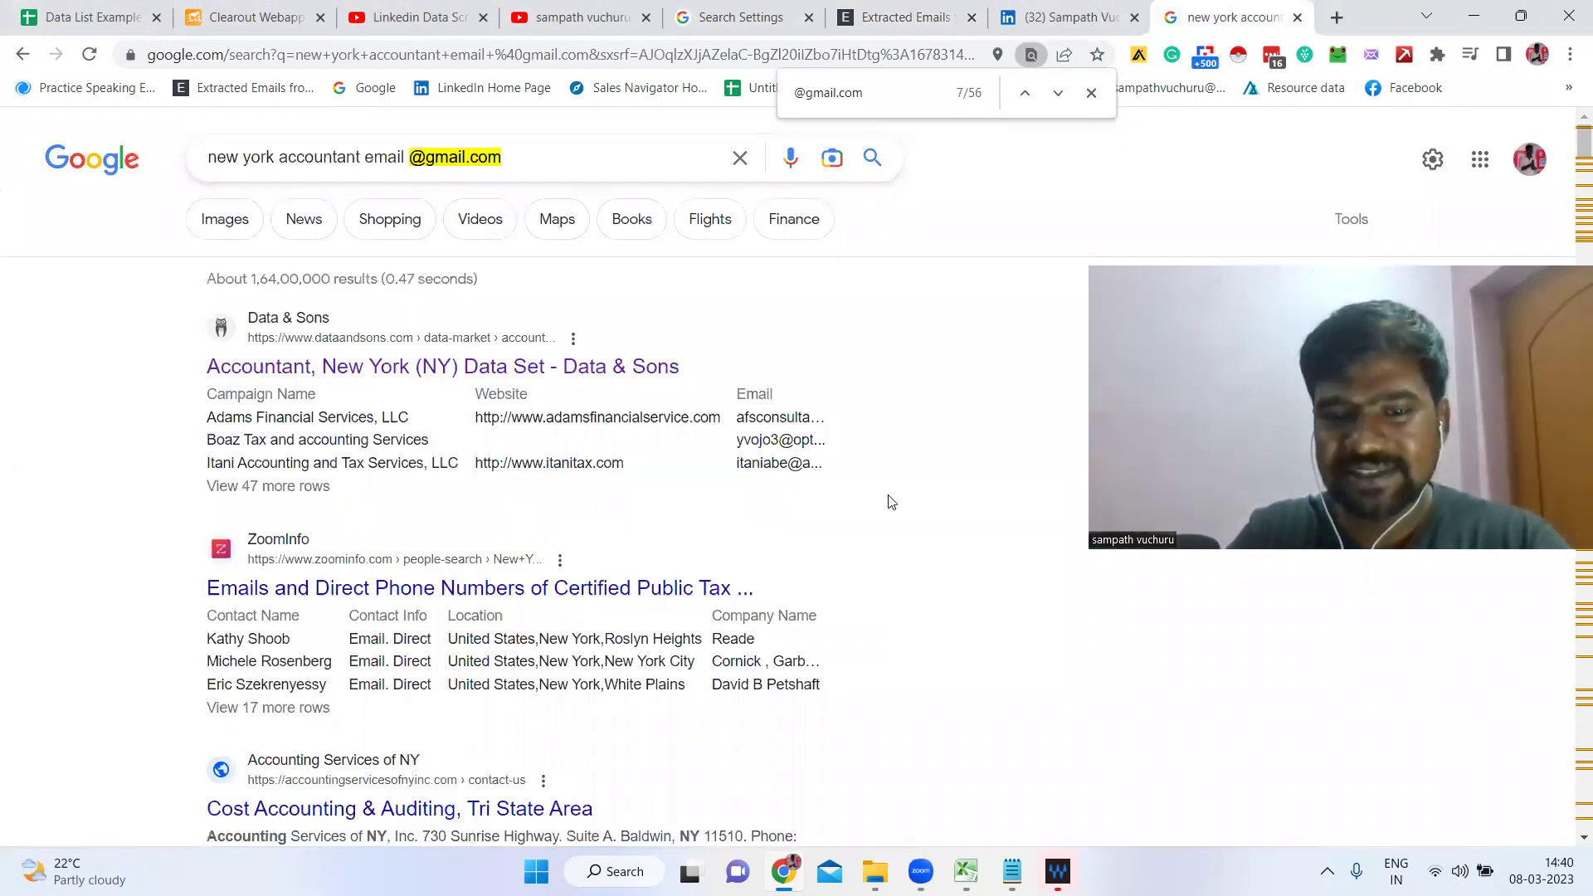
scroll(880, 519, down, 10)
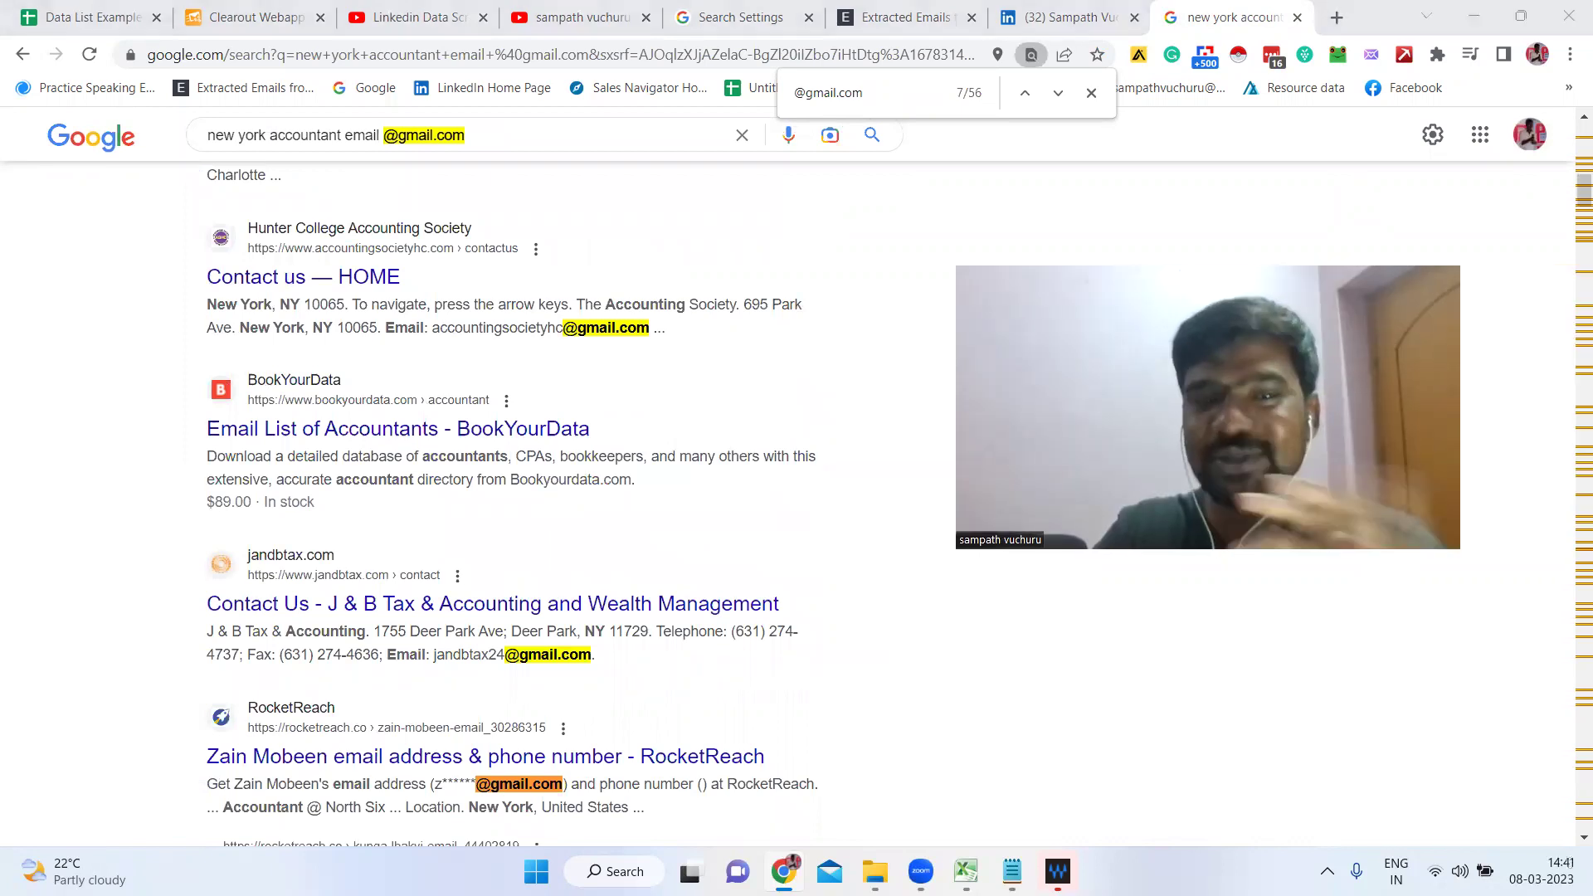
scroll(571, 408, down, 7)
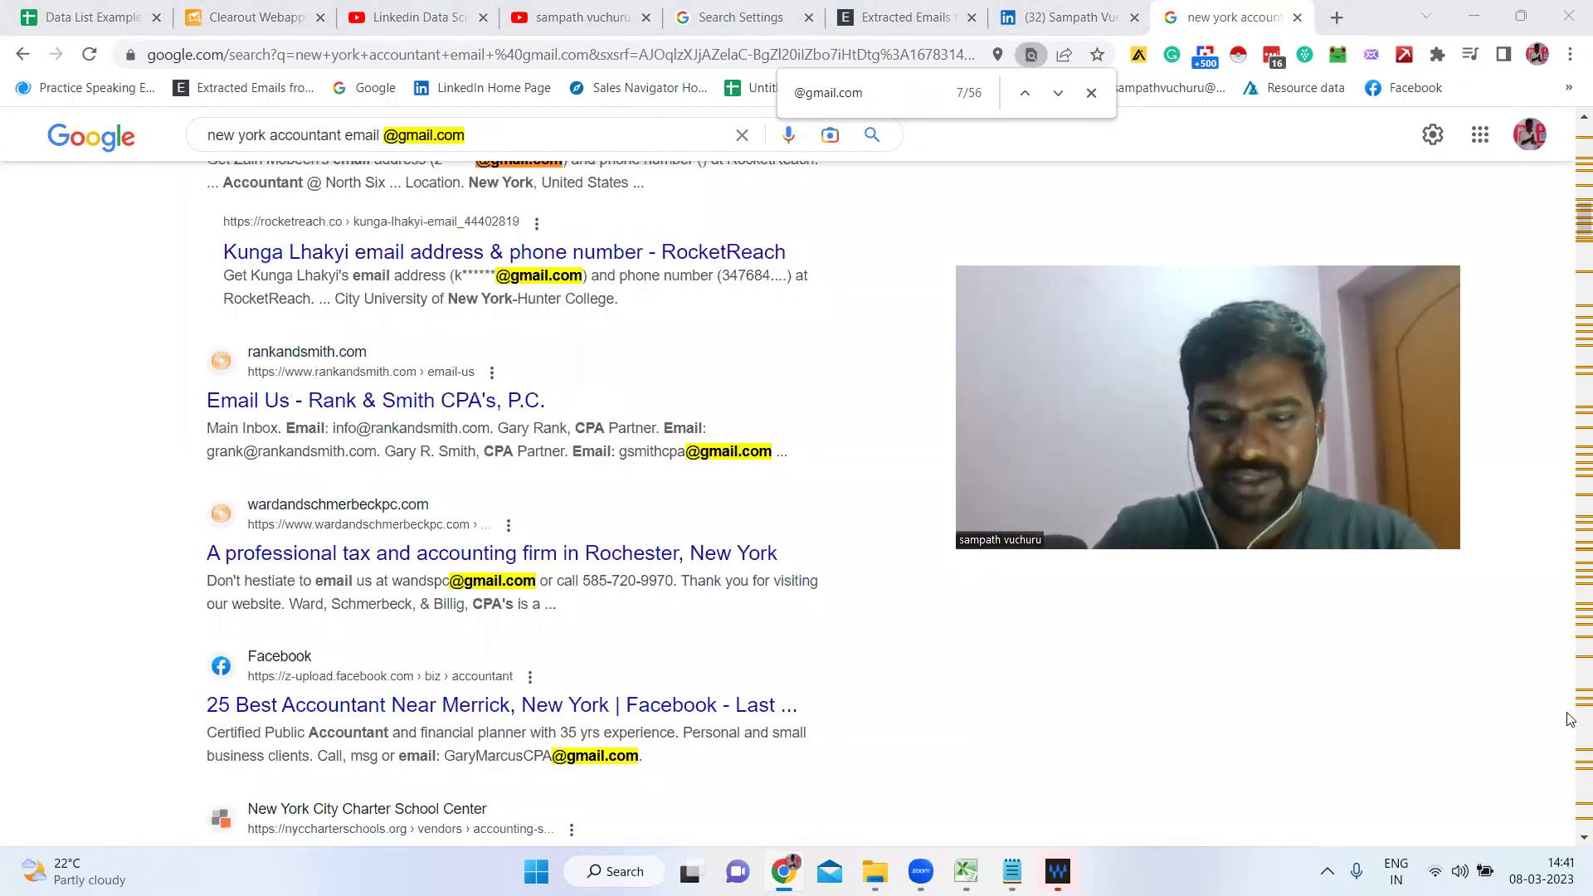
scroll(490, 670, down, 10)
click(529, 684)
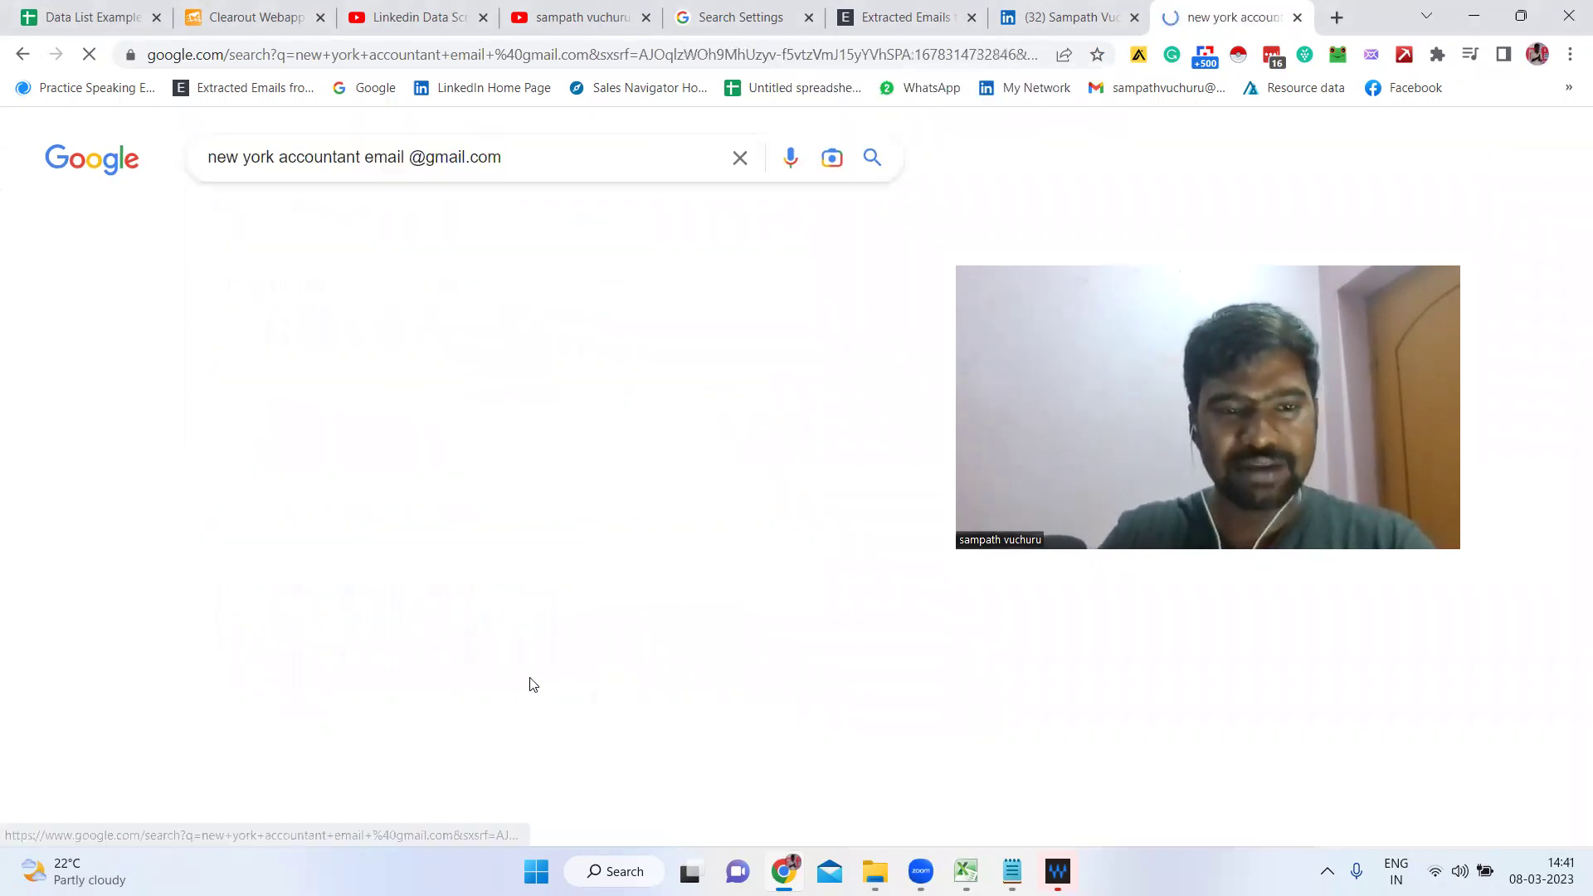
Step: Look through the second page of Gmail search results and copy its entire content
scroll(475, 612, down, 20)
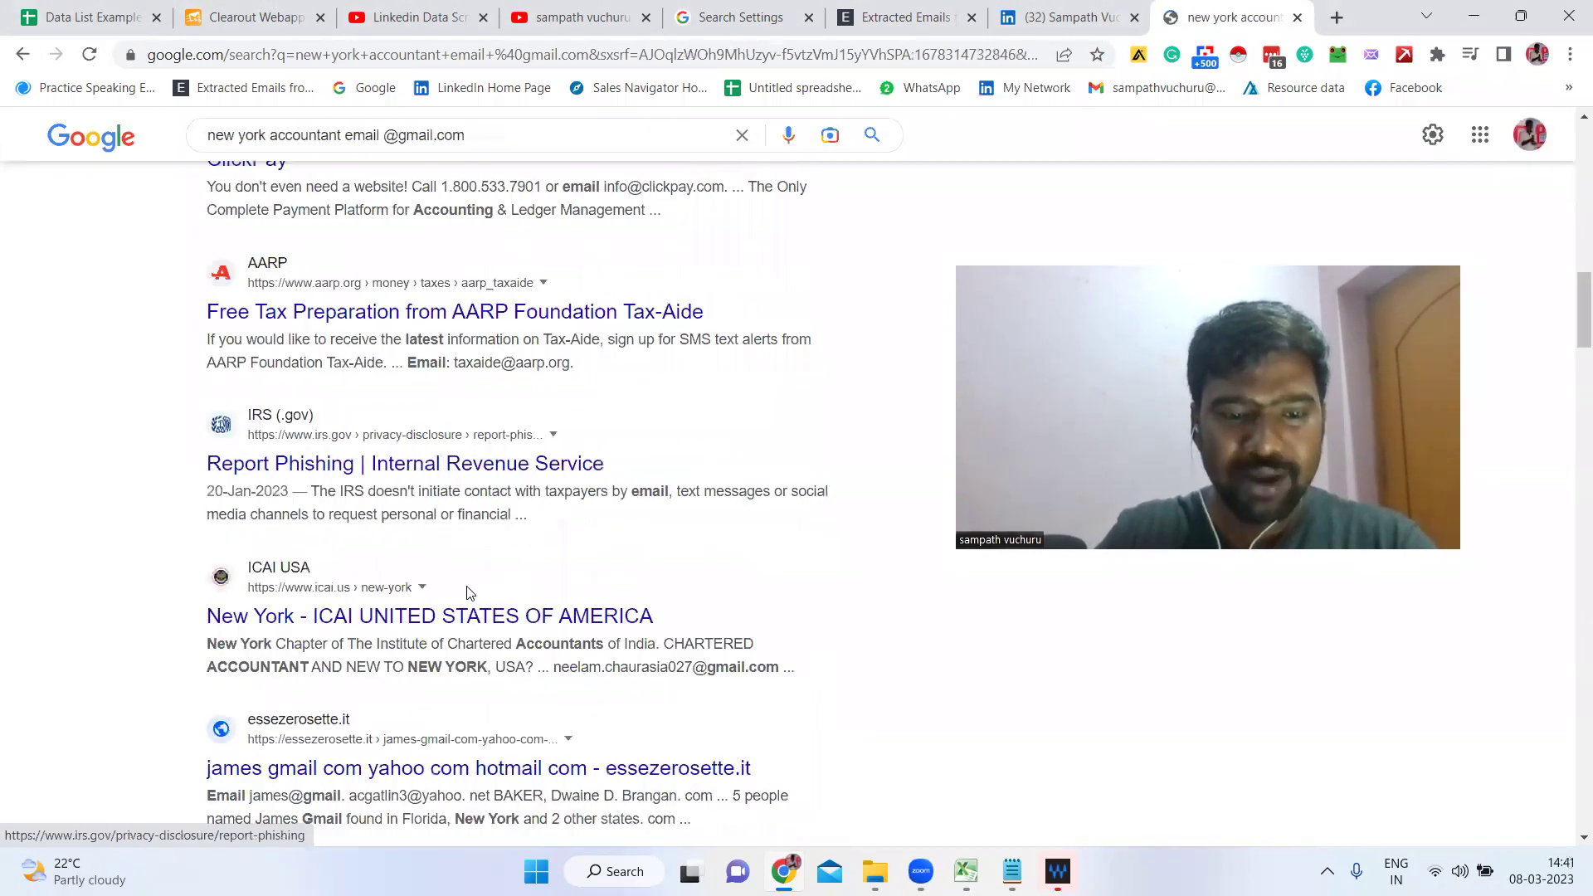
scroll(470, 593, down, 15)
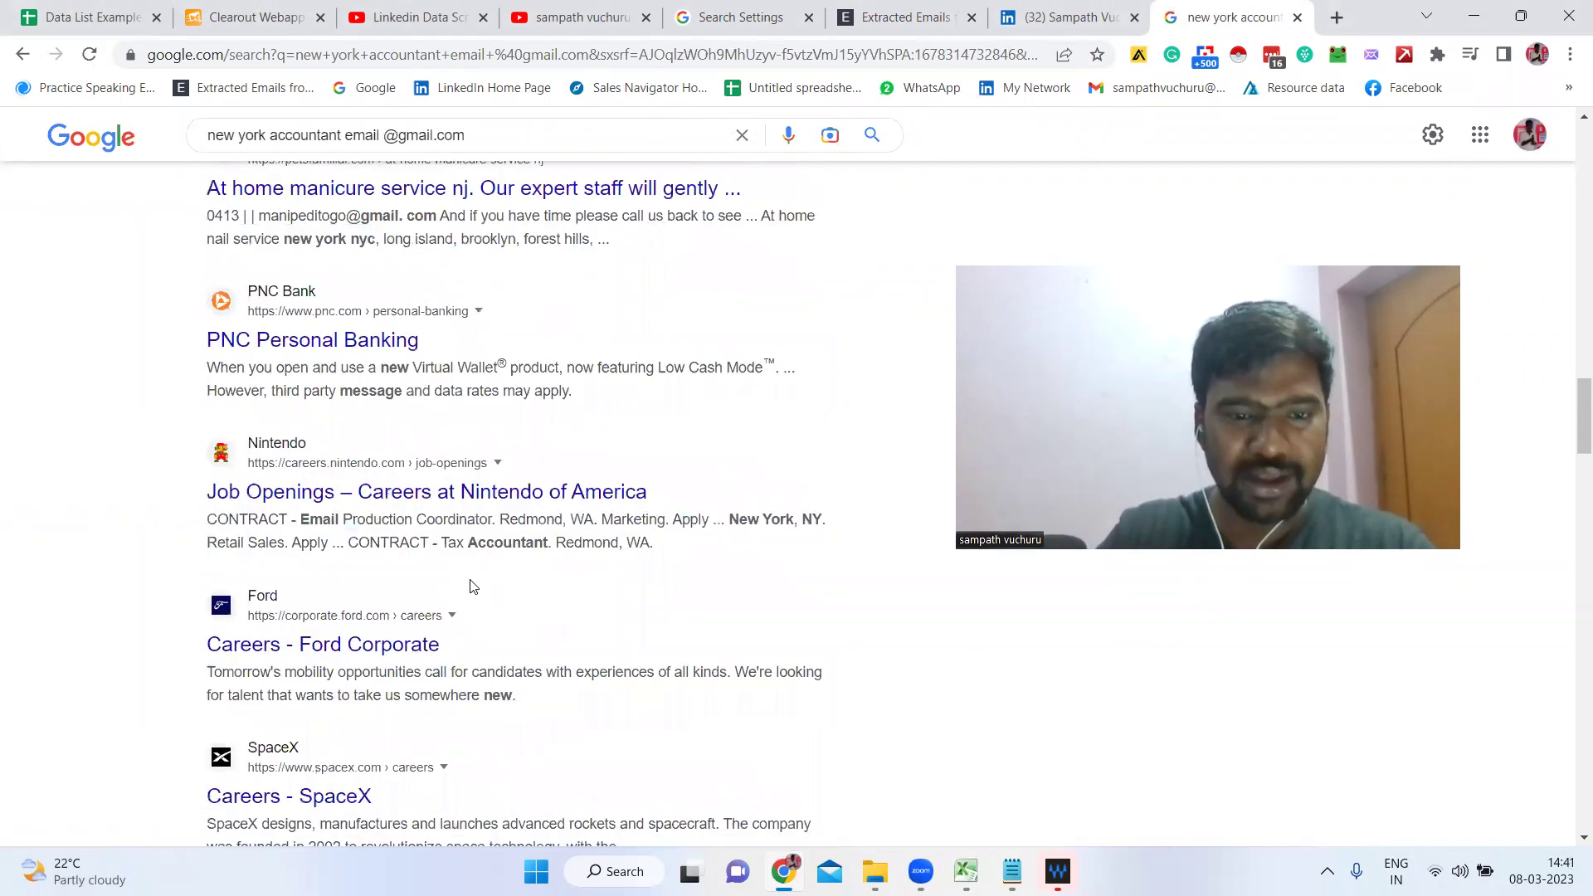
scroll(471, 574, down, 15)
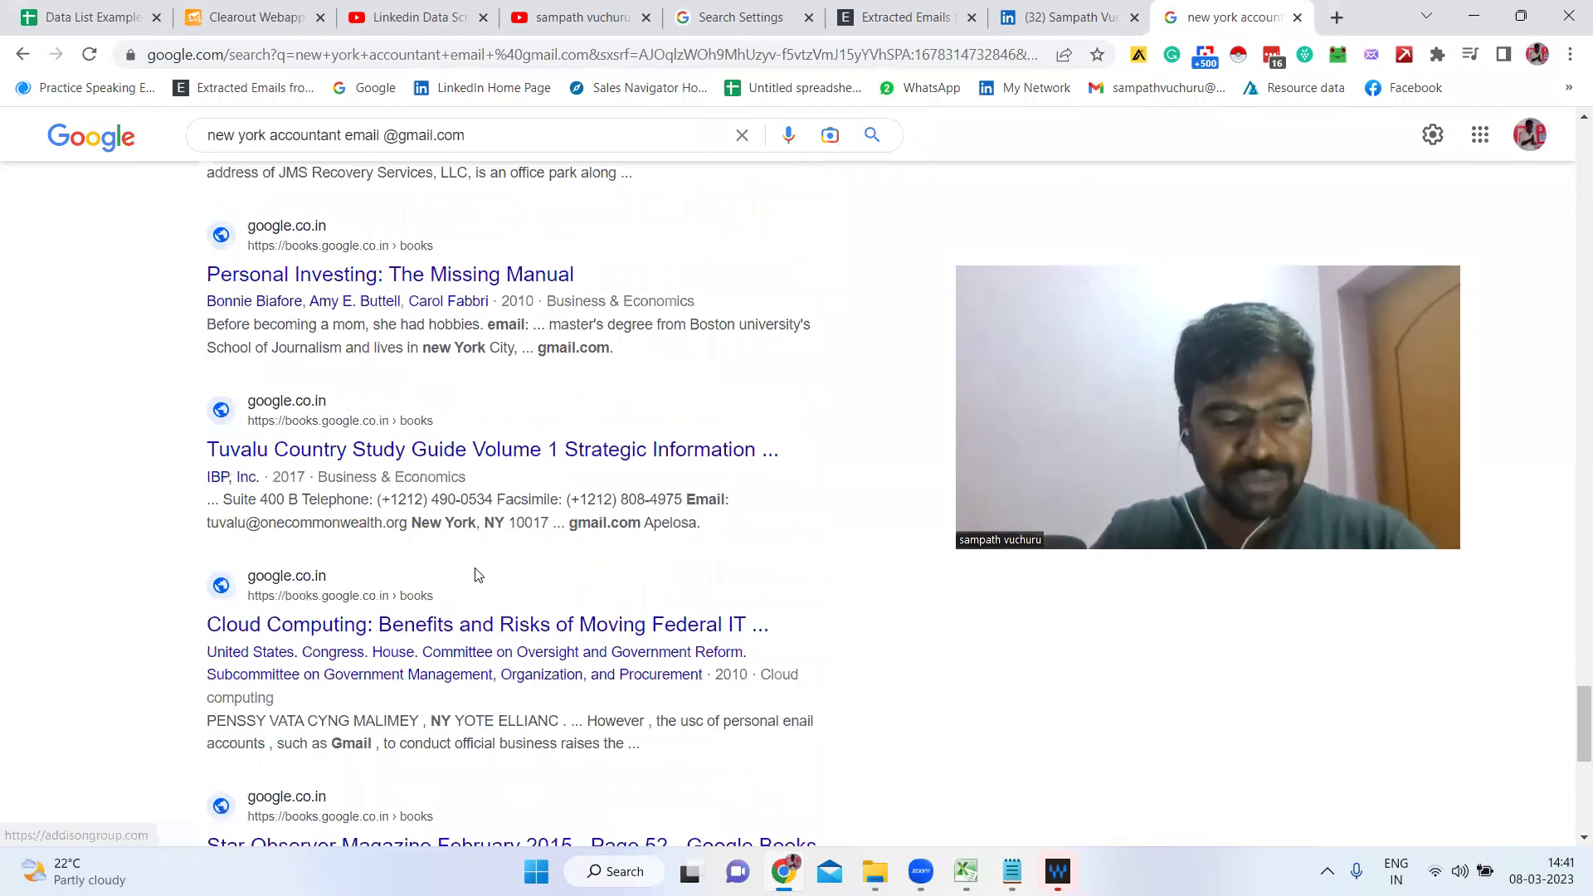
key(ctrl+a)
key(ctrl+c)
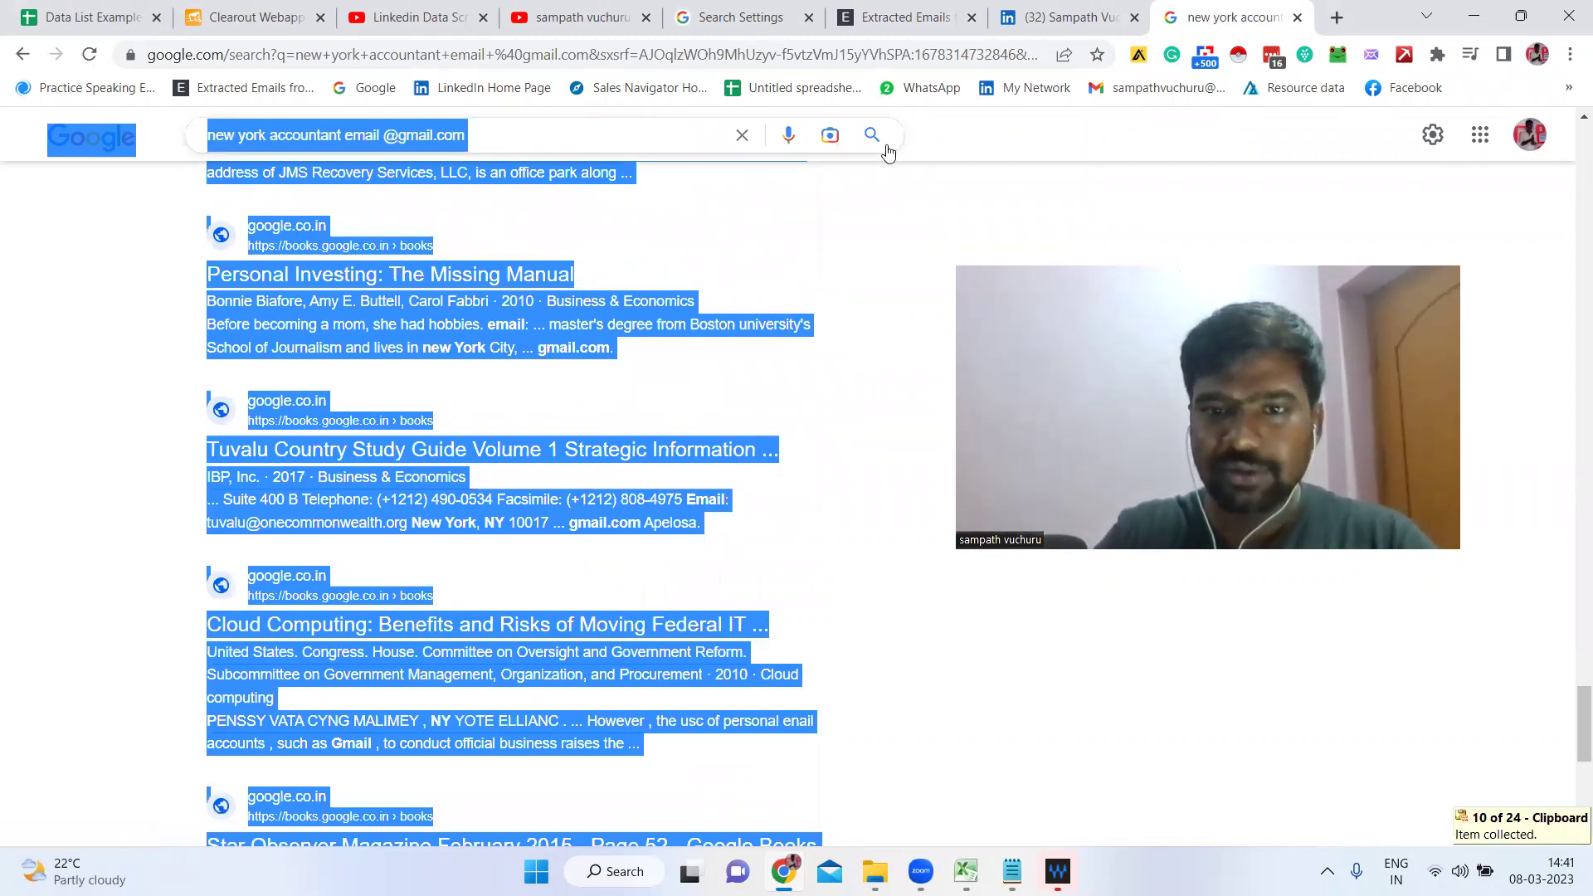
Step: Replace the list in the Email Extractor with the copied second results page and extract its email addresses
click(886, 15)
key(ctrl+v)
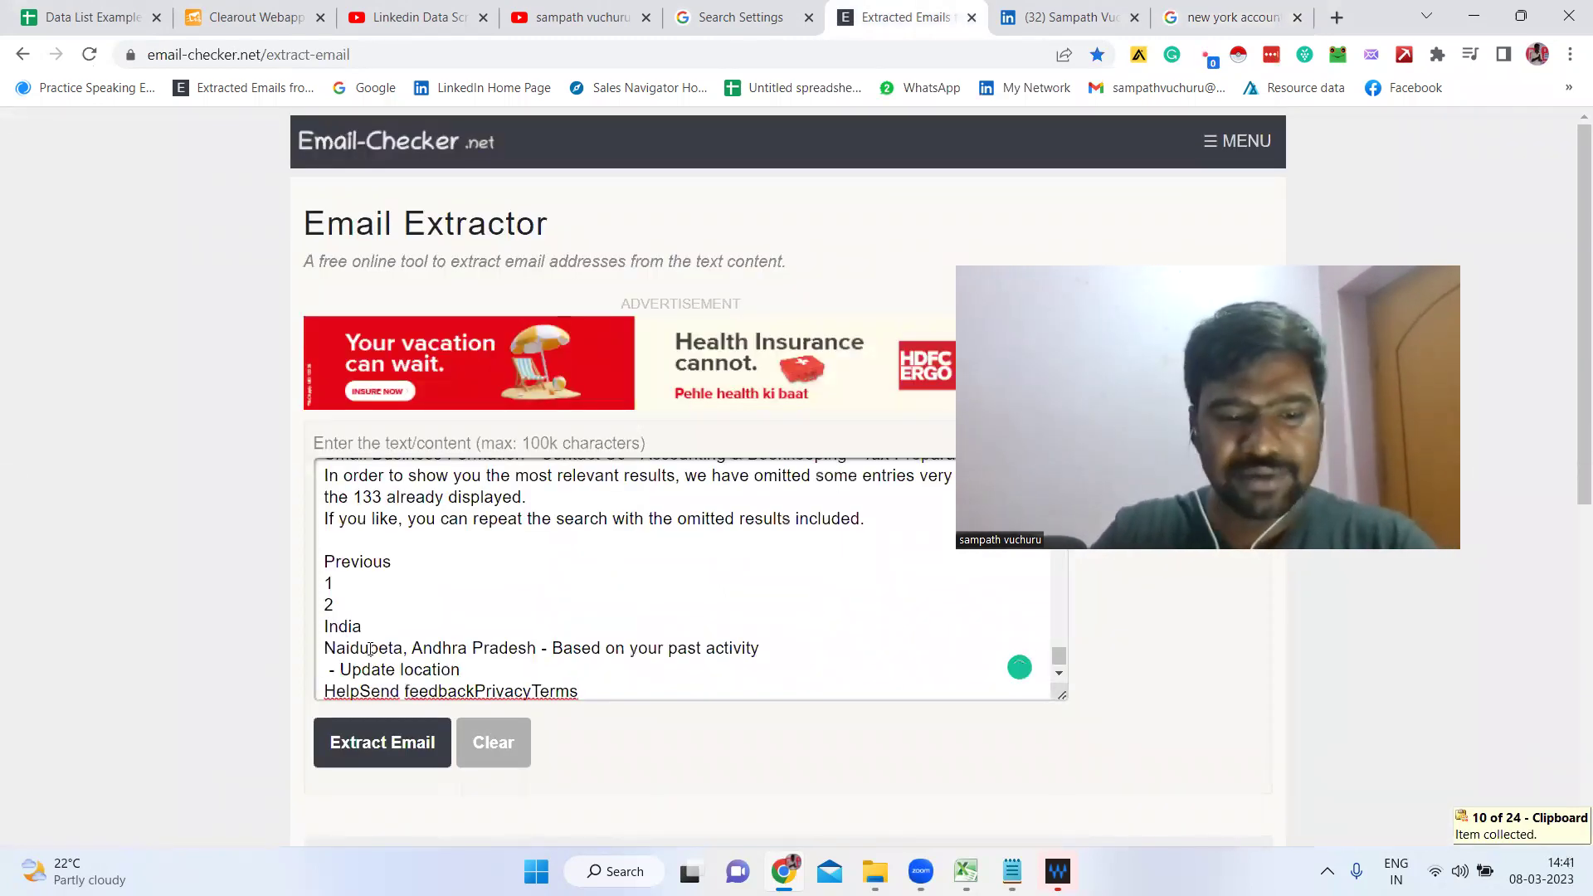
click(384, 759)
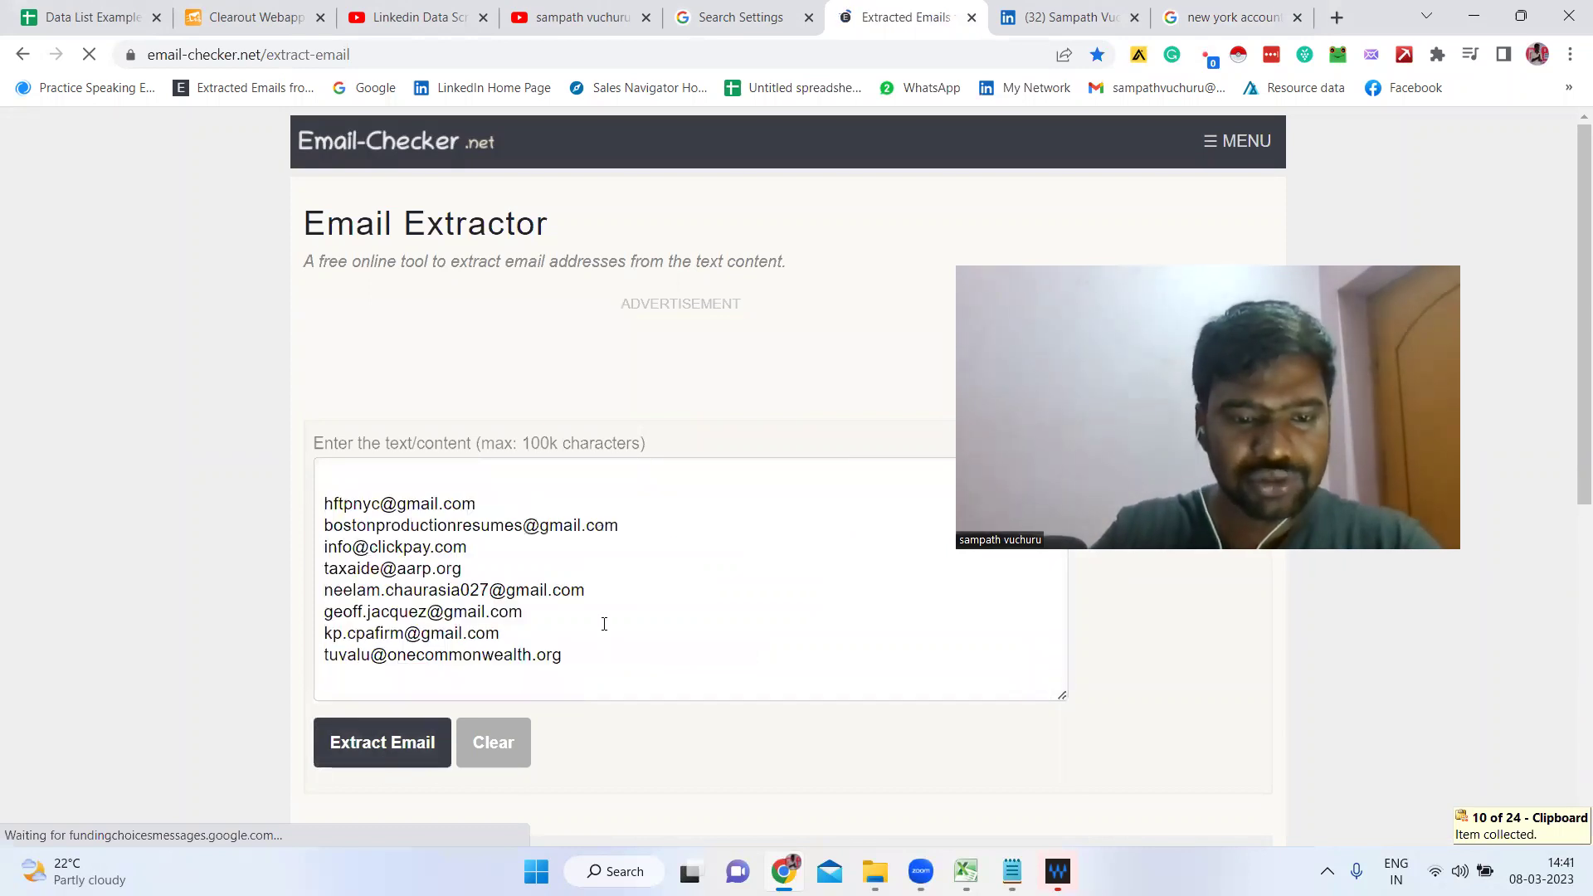
Step: Copy the newly extracted addresses into column A of the Excel sheet below the existing emails, starting at row 67, and check them
triple_click(604, 624)
key(ctrl+a)
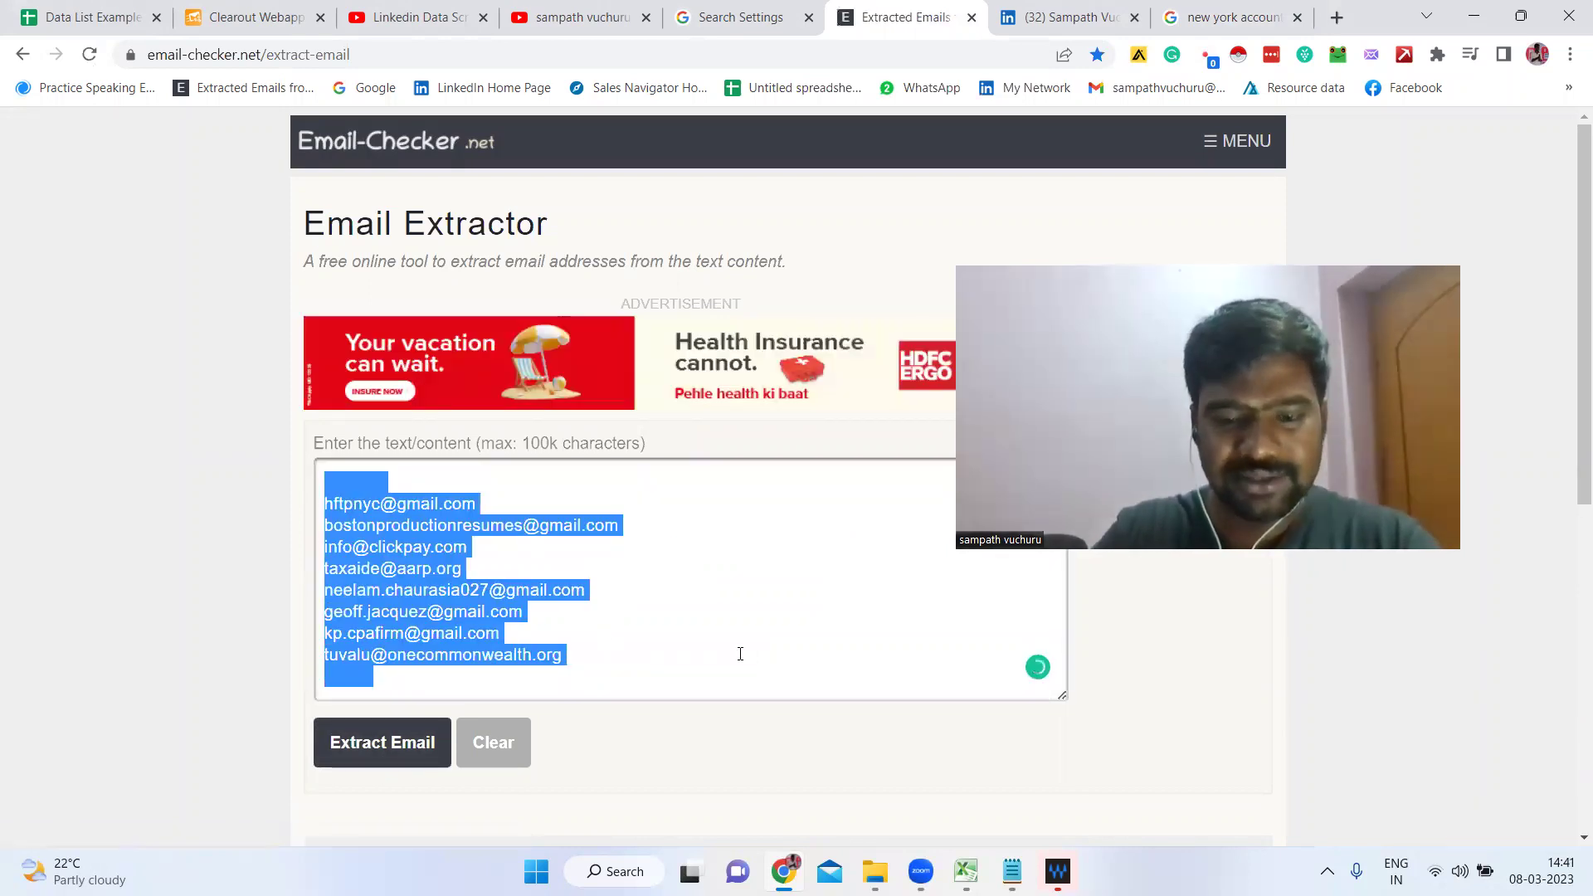
key(ctrl+c)
key(alt+Tab)
click(656, 621)
key(ctrl+v)
click(719, 585)
scroll(709, 596, down, 9)
scroll(876, 314, up, 7)
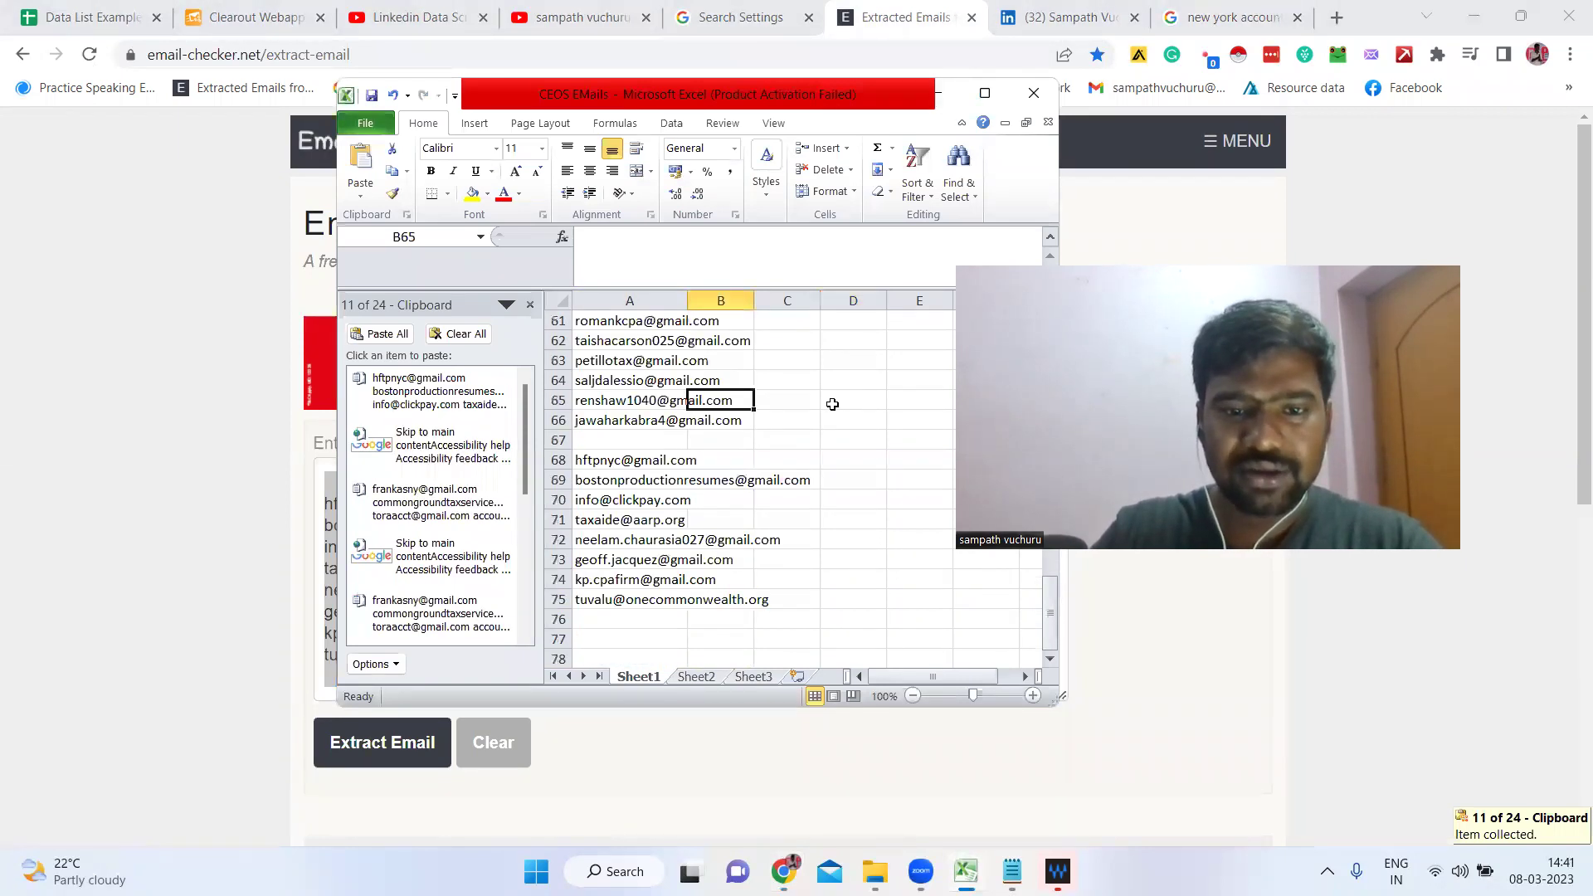
click(946, 98)
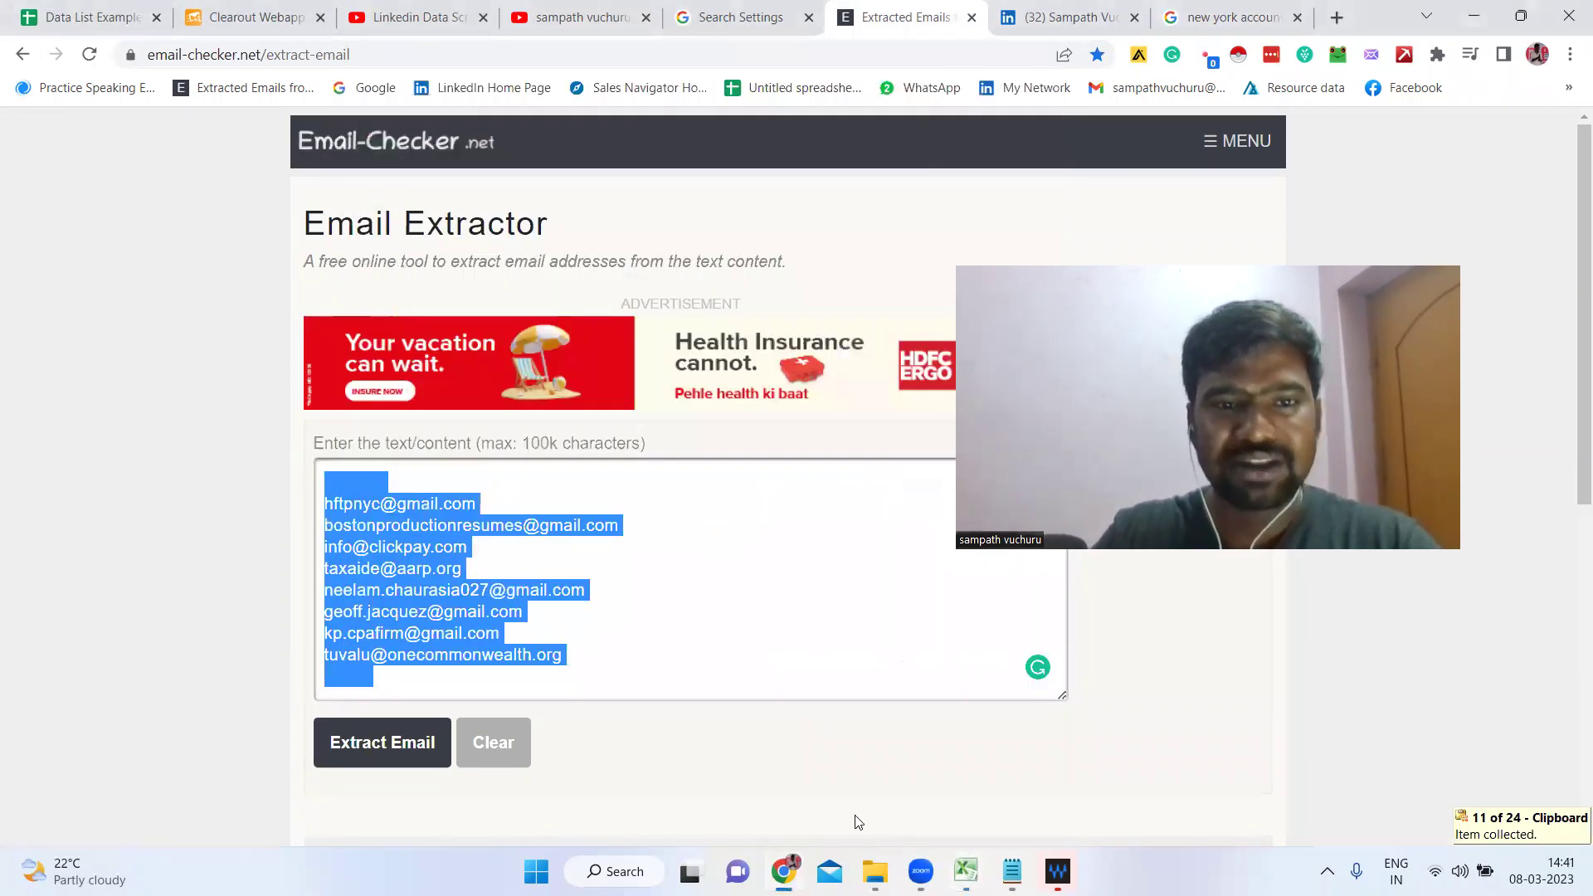
click(1166, 8)
double_click(237, 449)
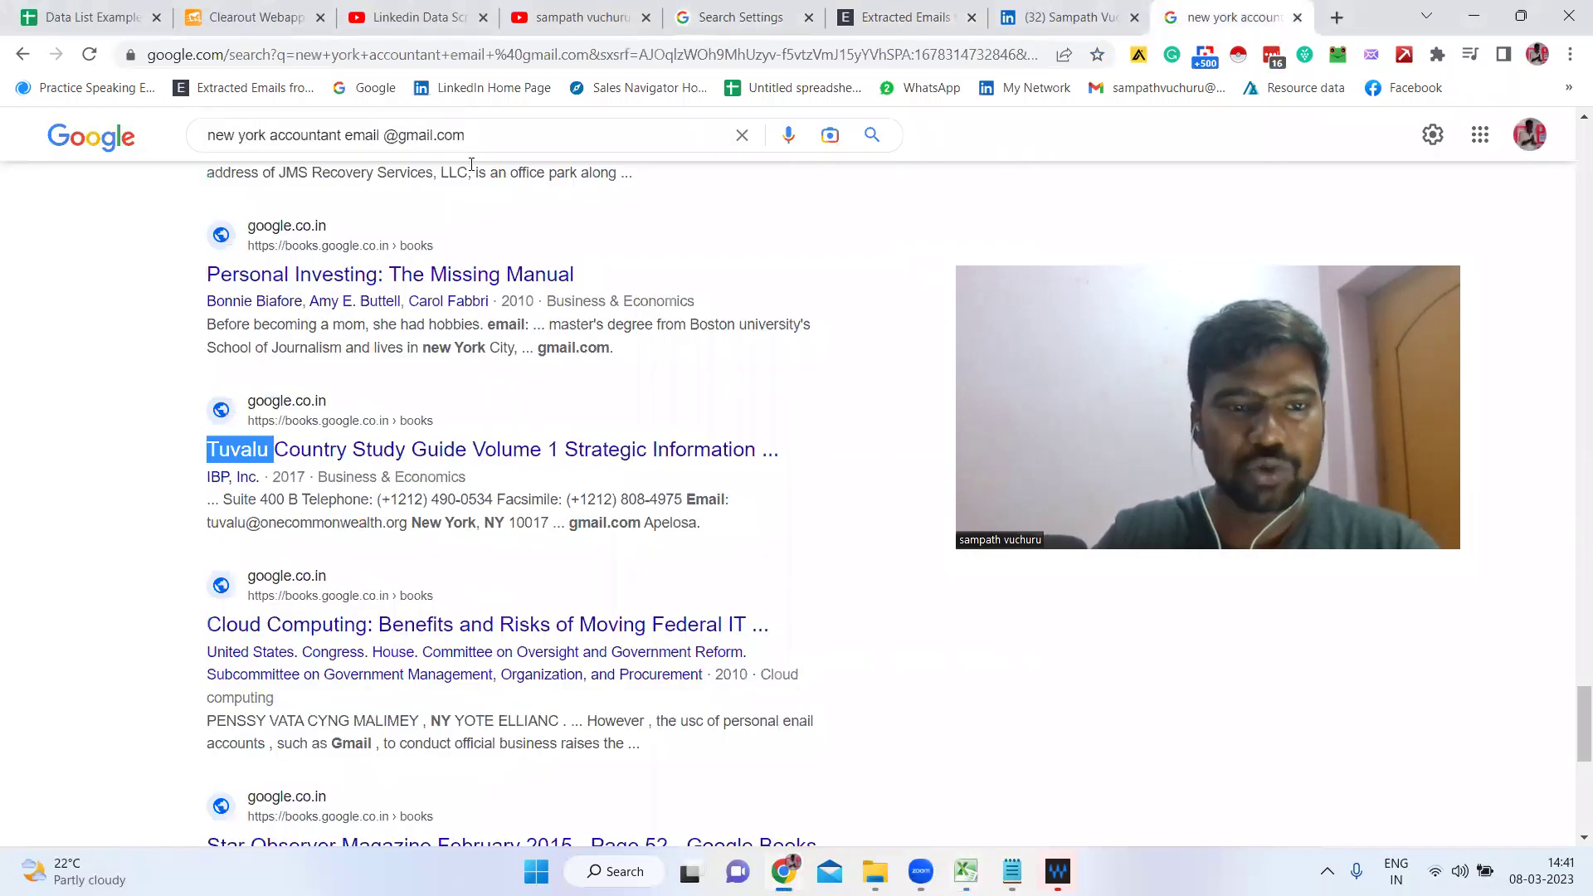
click(429, 133)
key(BackSpace)
key(BackSpace)
key(BackSpace)
key(BackSpace)
text(yahoo)
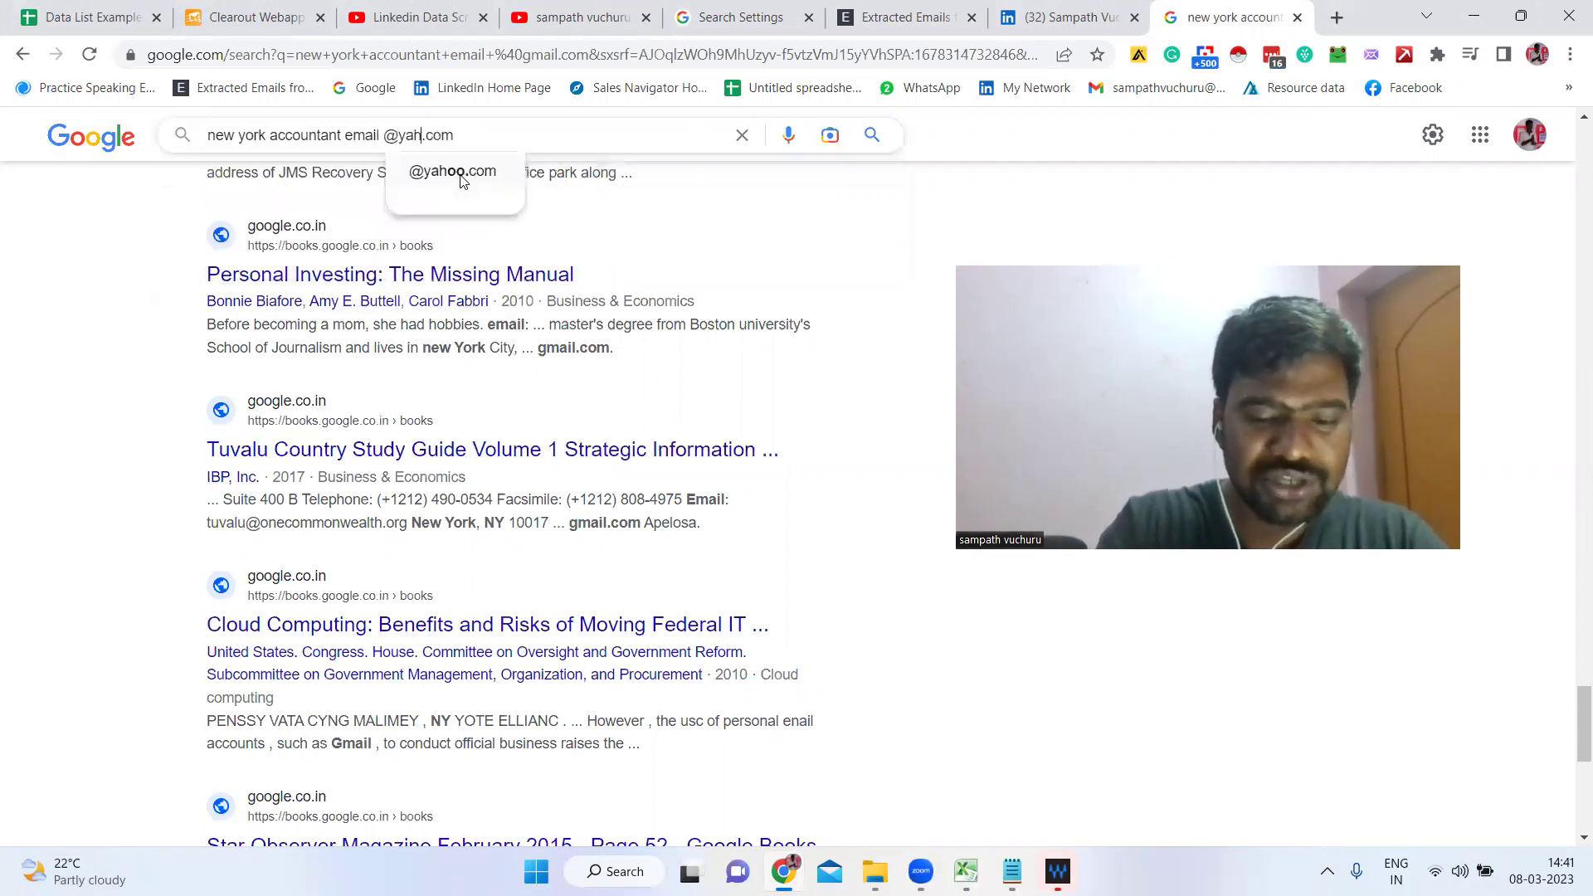
key(Return)
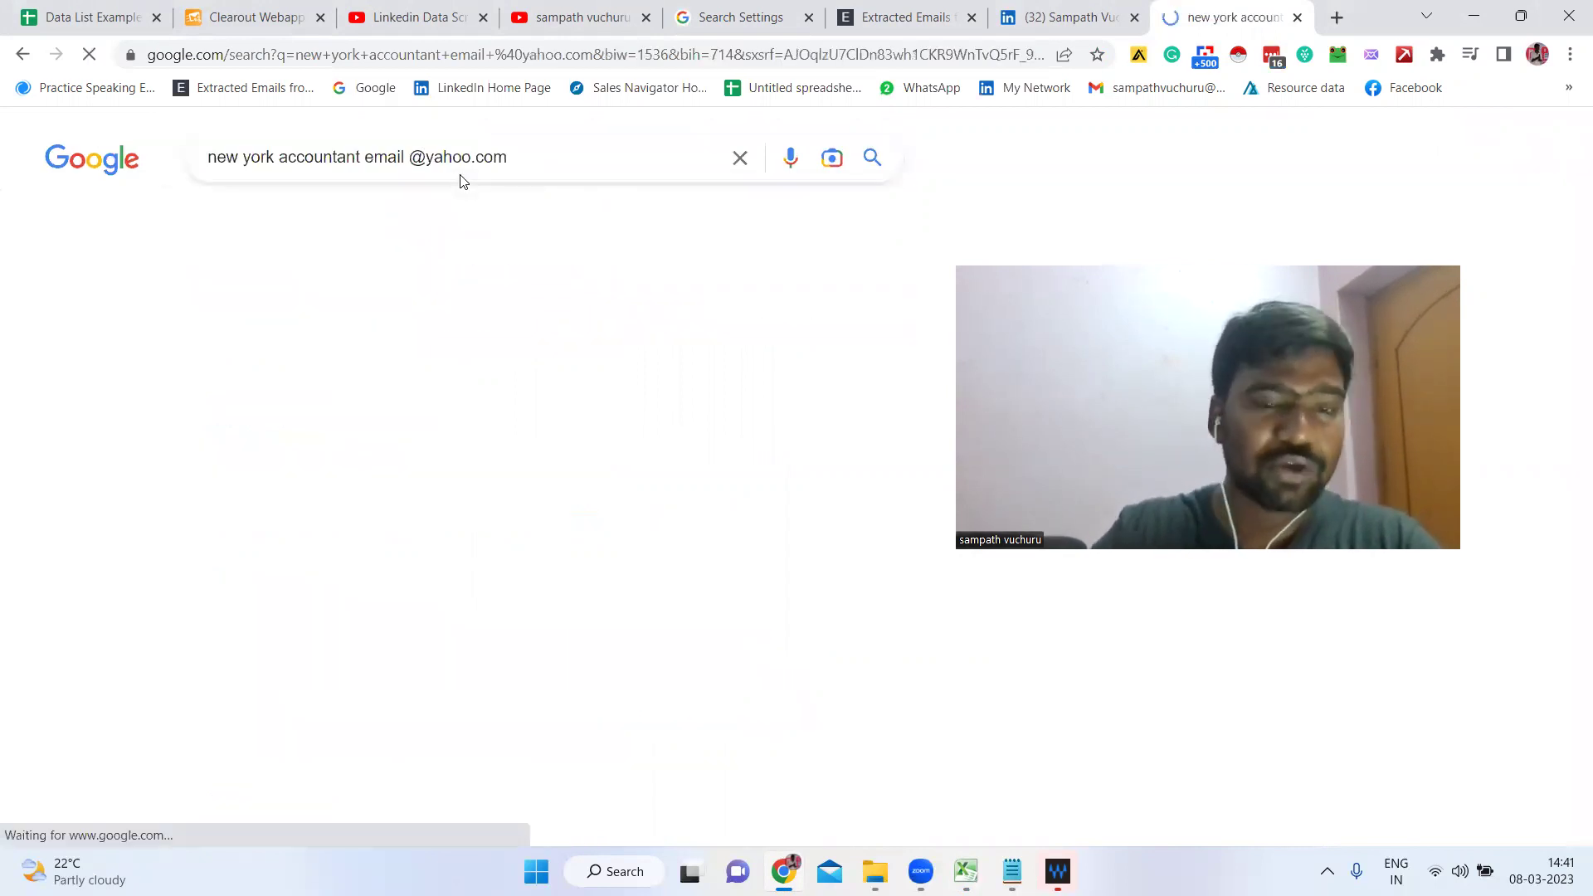
scroll(610, 373, down, 12)
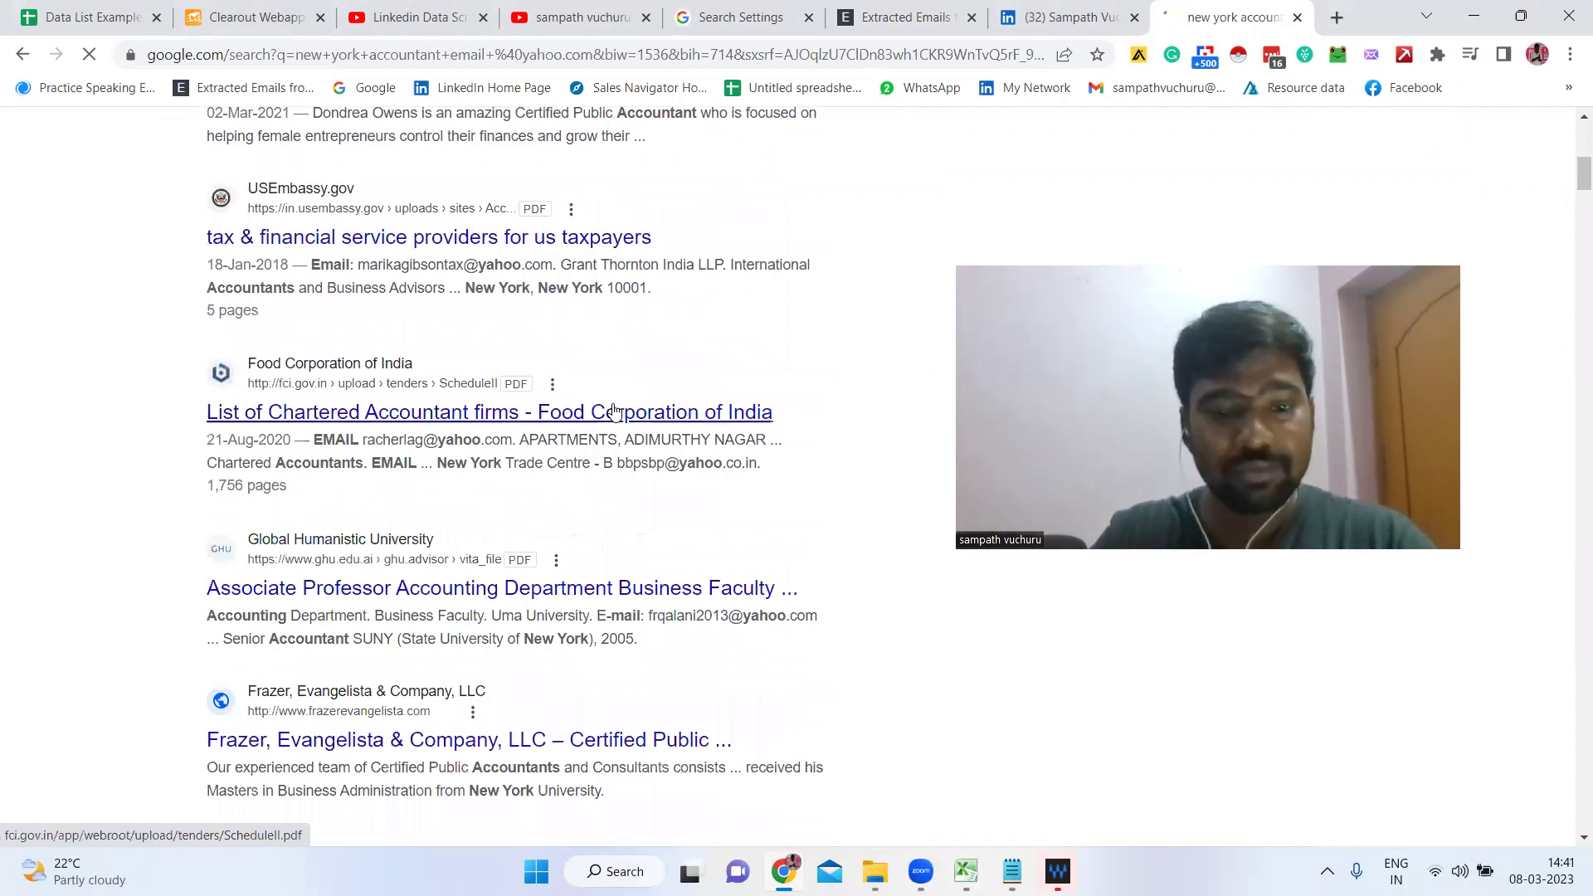
scroll(623, 421, down, 20)
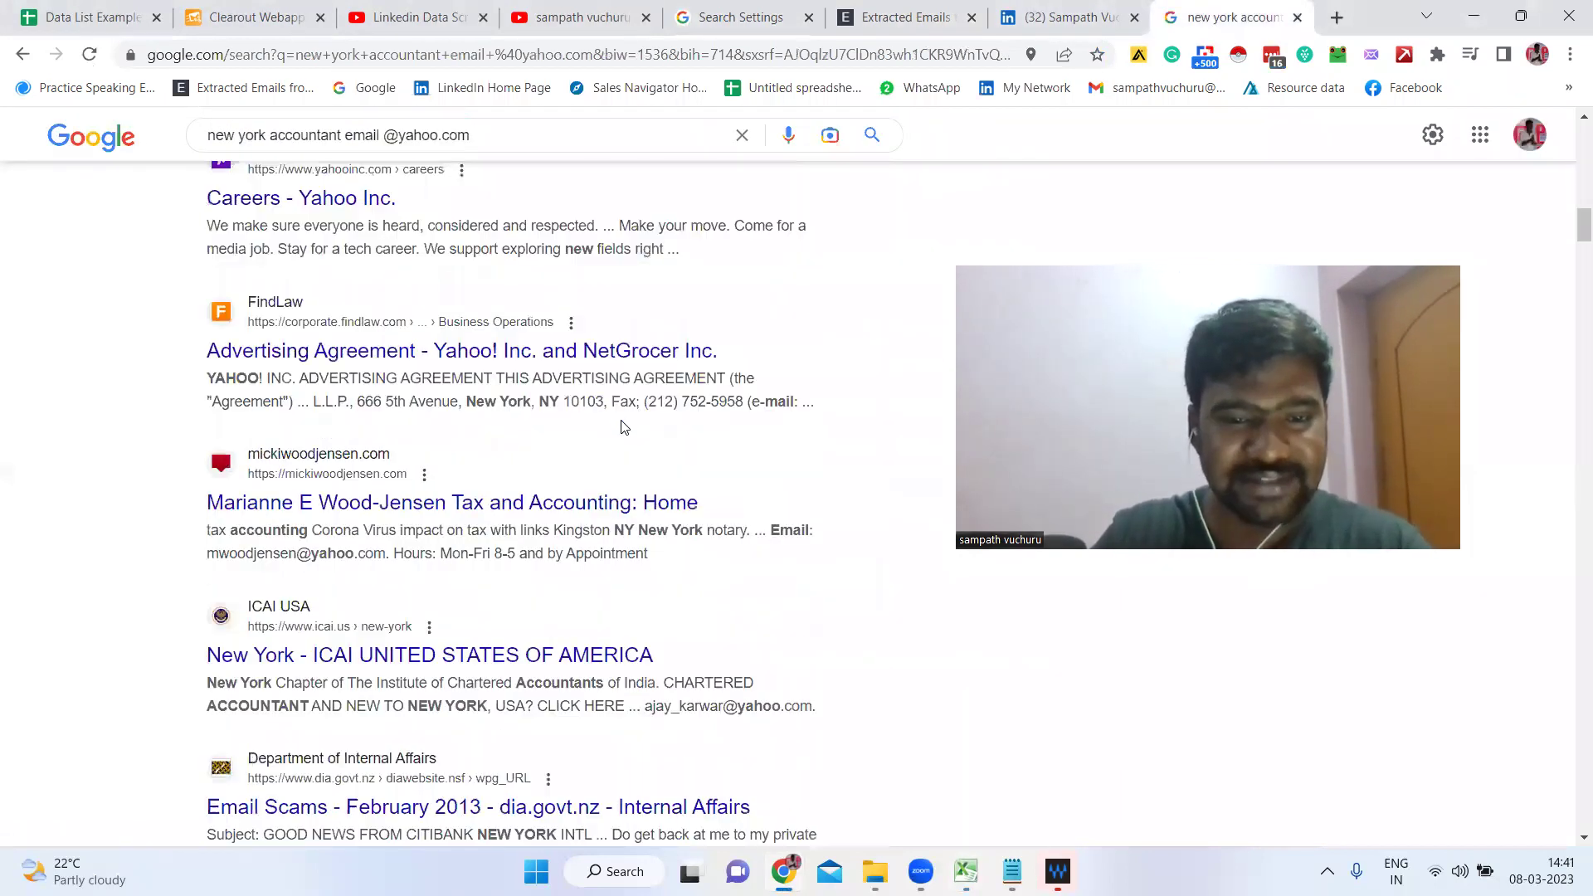
scroll(633, 444, down, 15)
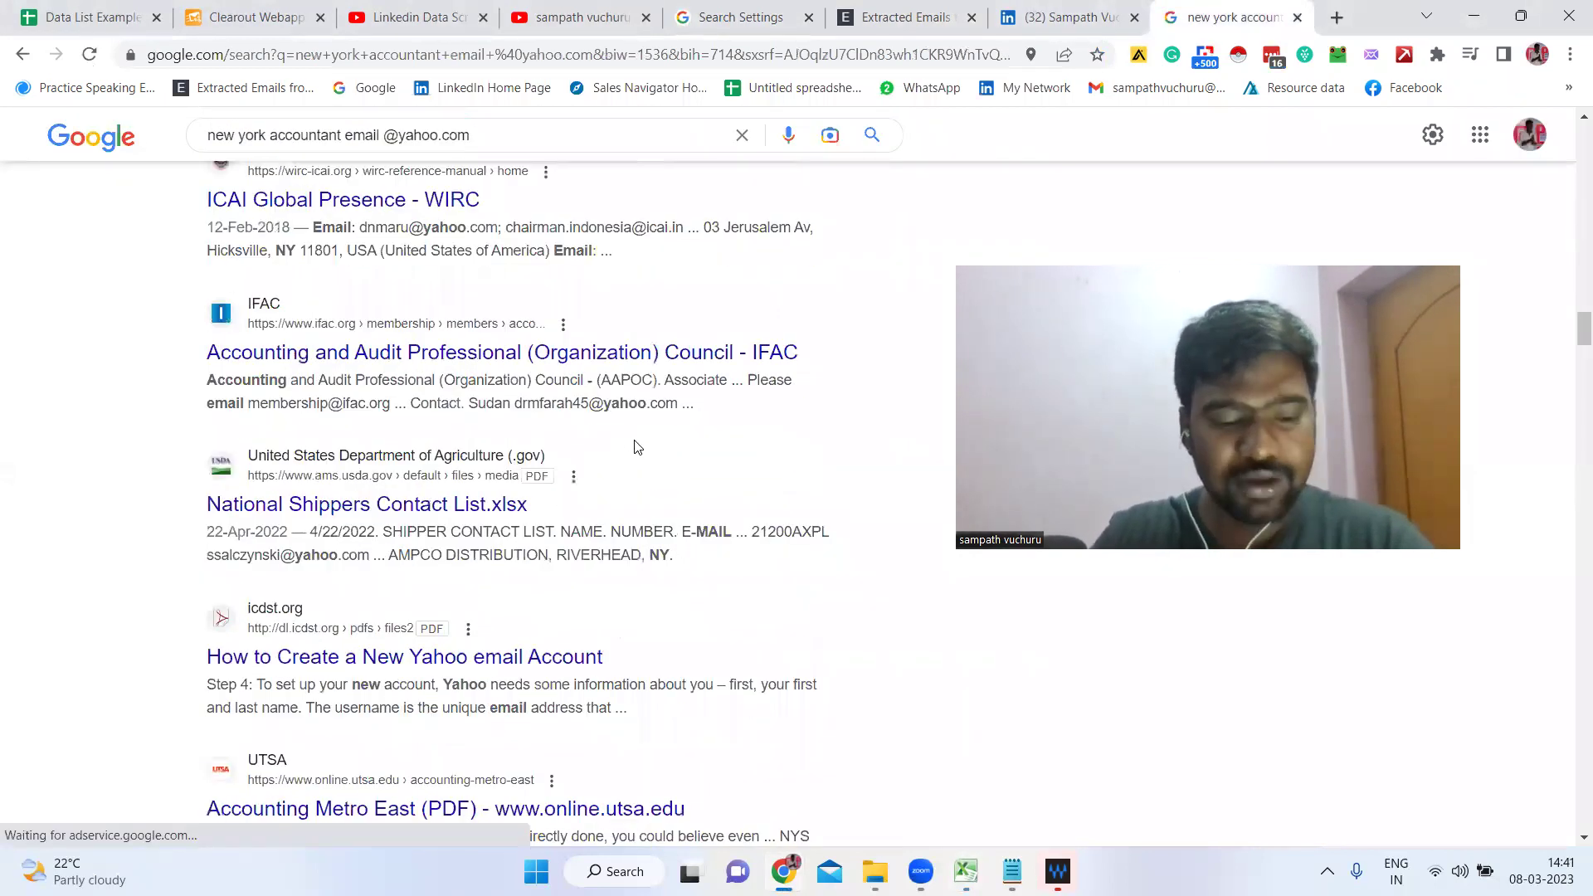
key(ctrl+f)
key(End)
key(BackSpace)
key(BackSpace)
key(BackSpace)
key(BackSpace)
key(BackSpace)
key(BackSpace)
key(BackSpace)
key(BackSpace)
key(BackSpace)
text(yahoo)
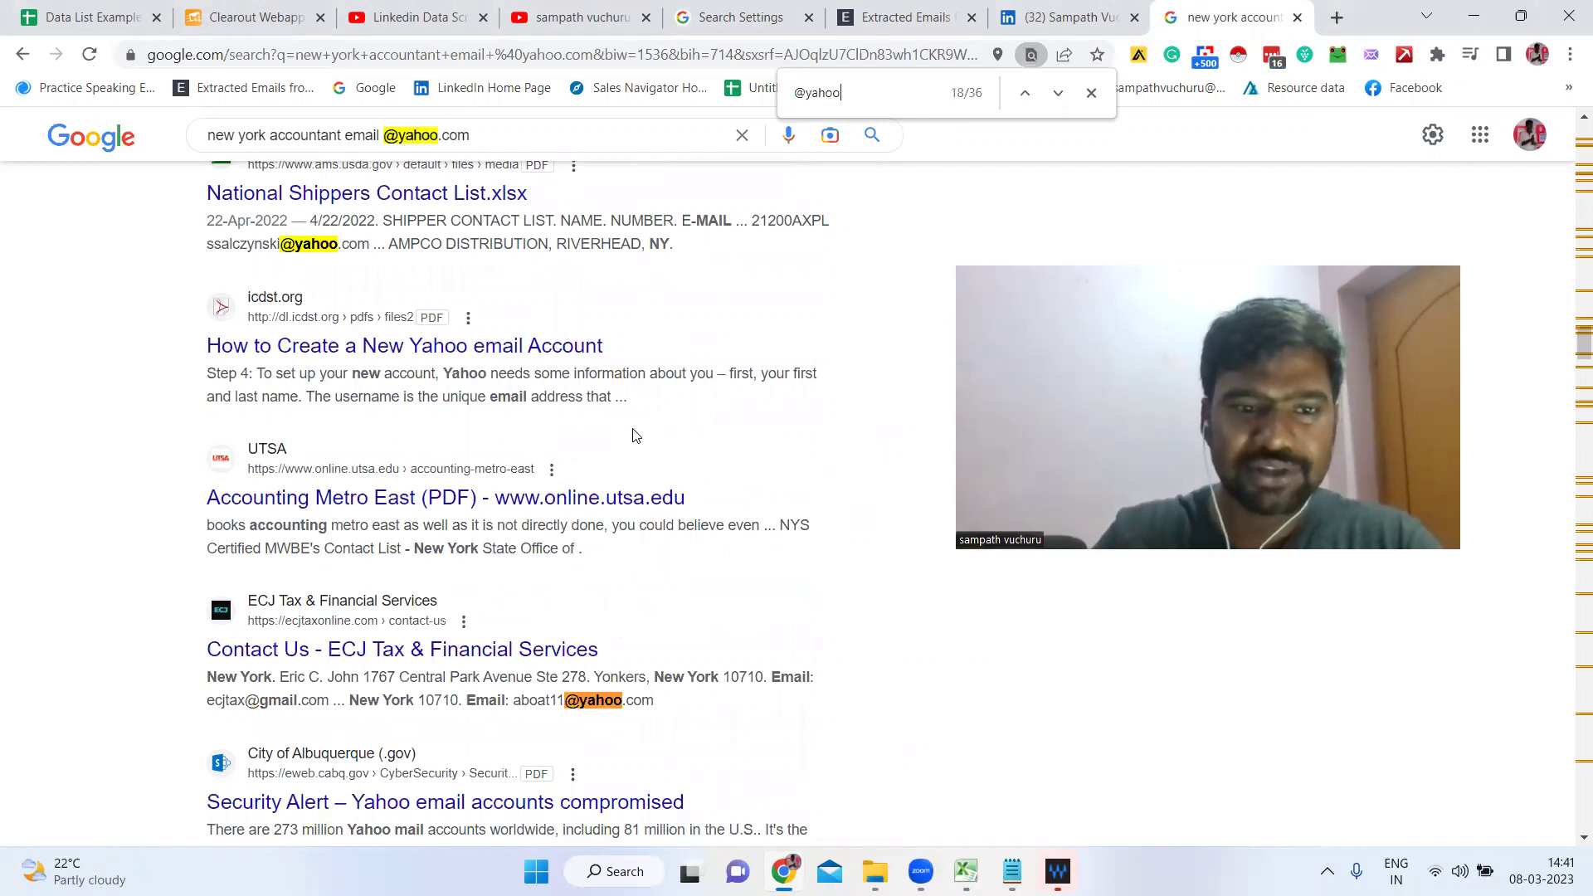
scroll(356, 249, down, 20)
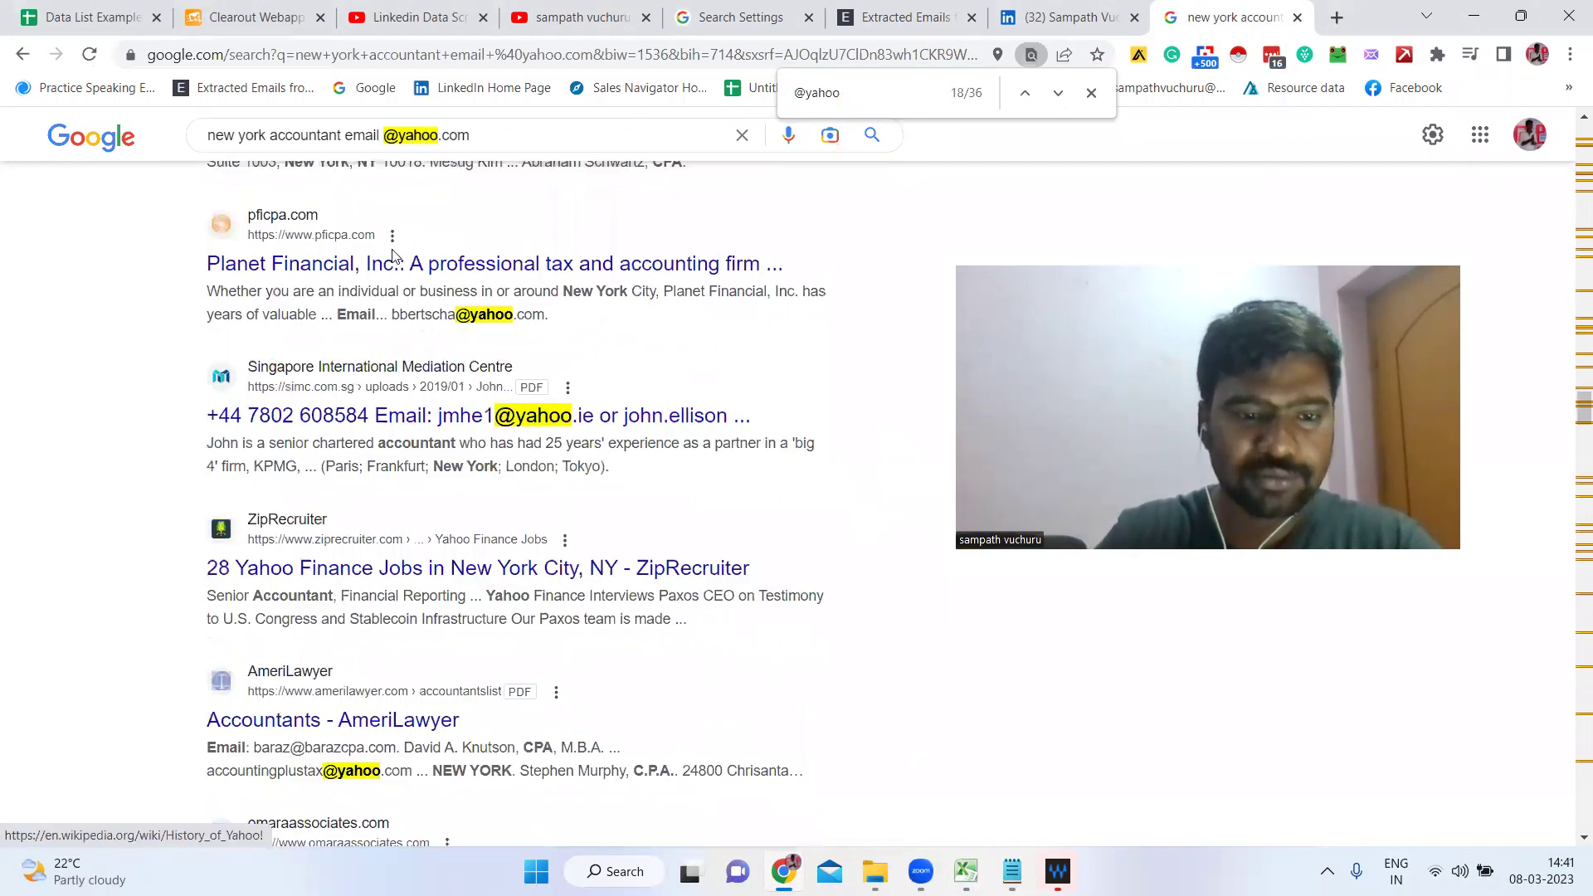
scroll(390, 315, down, 10)
key(ctrl+f)
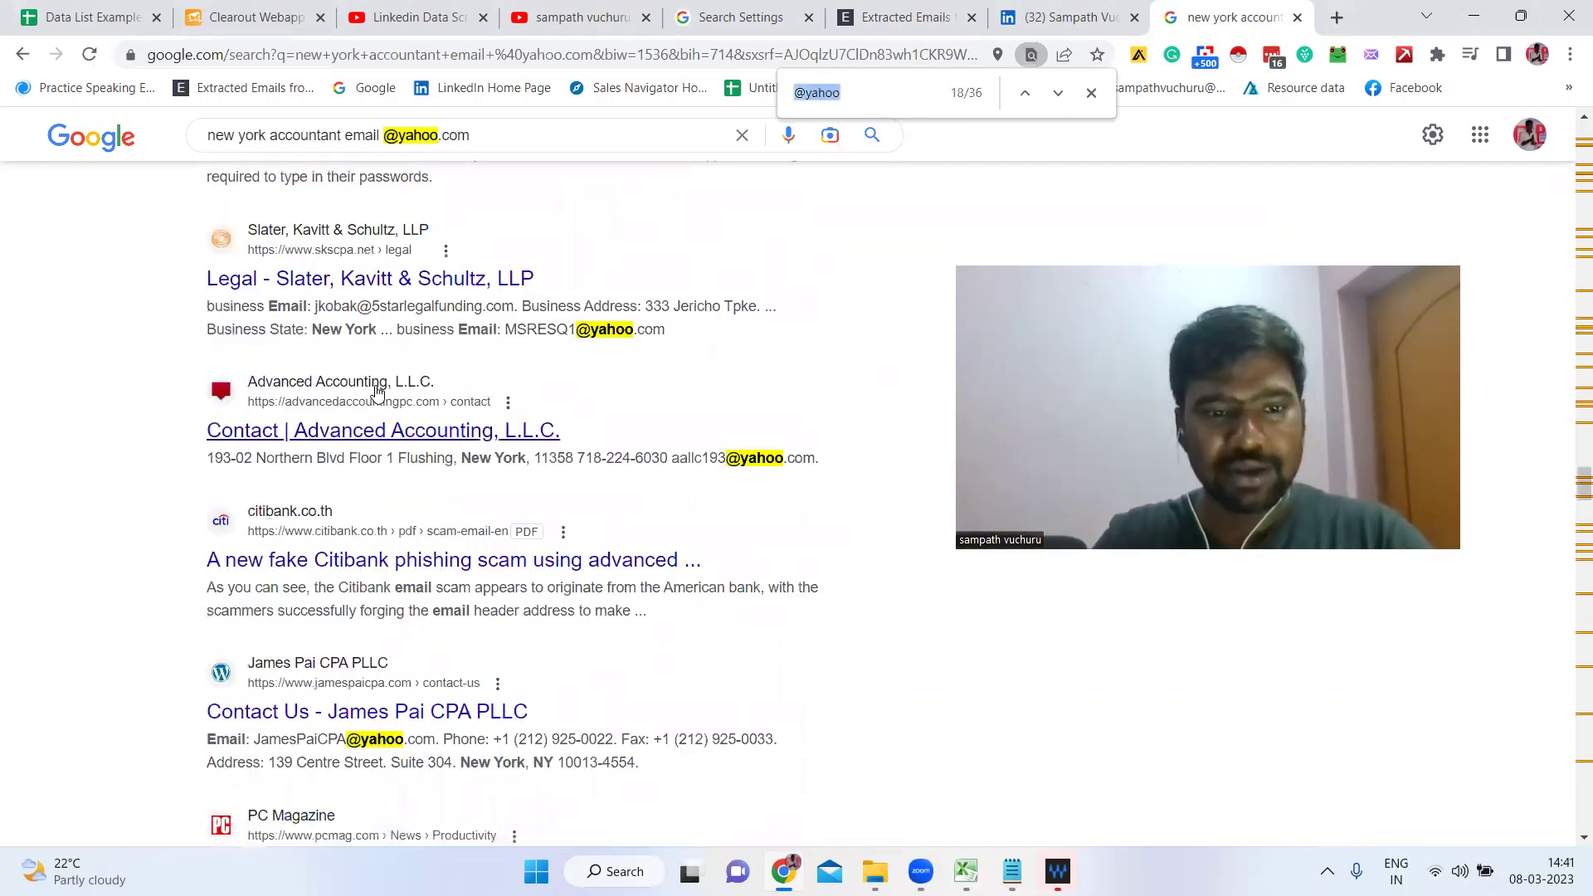
scroll(375, 390, down, 10)
scroll(1062, 194, up, 2)
key(Escape)
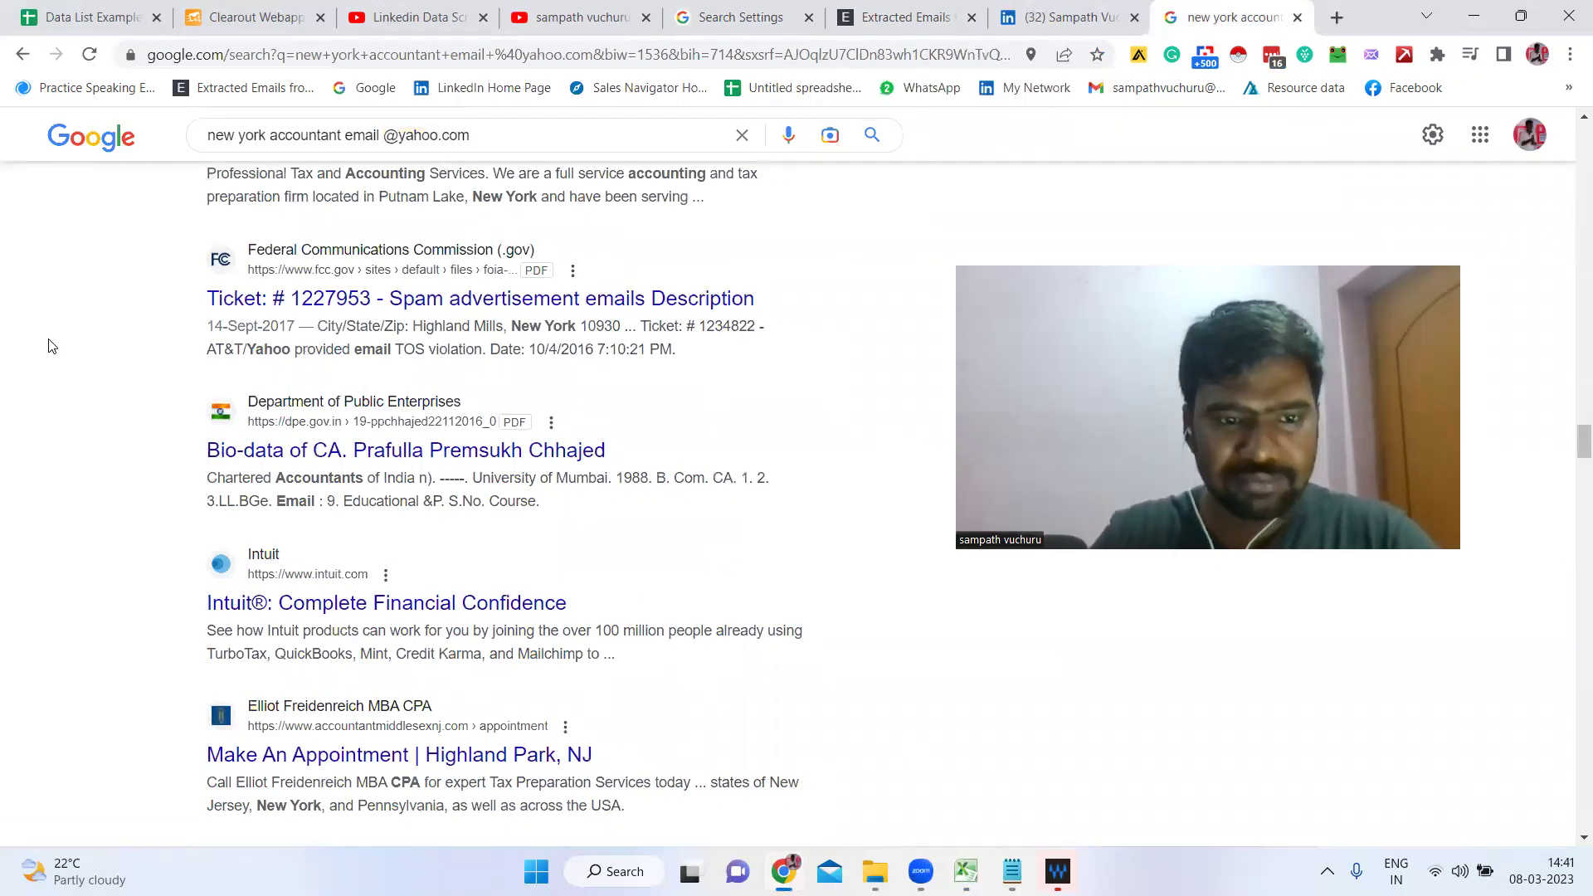
Step: Copy the entire Yahoo search results page and go back to the Email Extractor
key(ctrl+a)
key(ctrl+c)
key(ctrl+shift+Tab)
key(ctrl+shift+Tab)
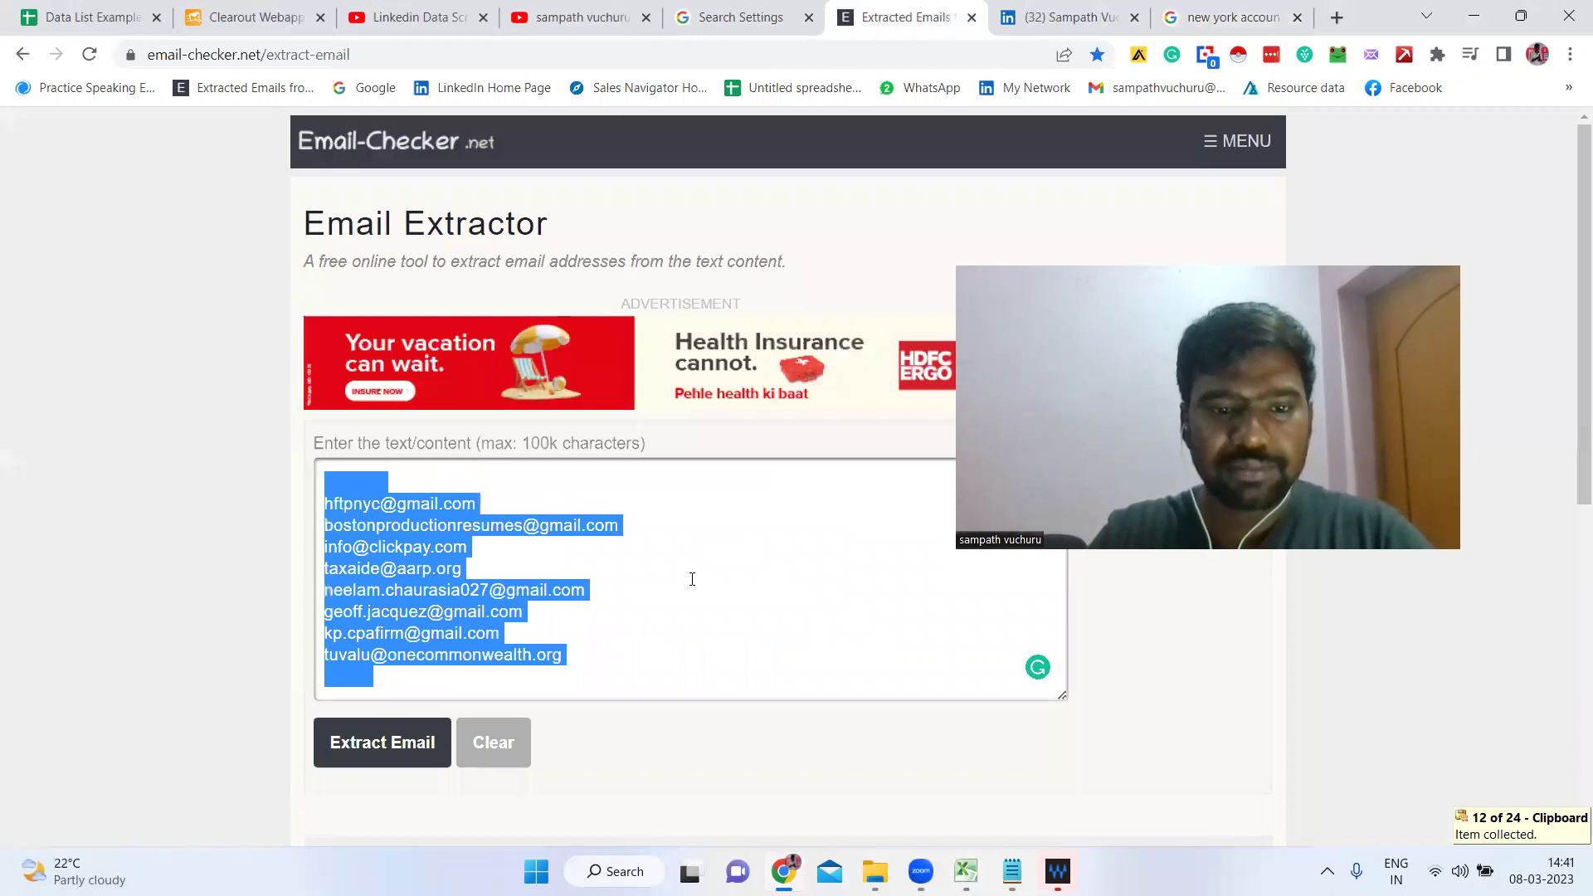
Step: Replace the previous list with the copied Yahoo results, extract the email addresses and look through the extracted list
key(Delete)
key(ctrl+v)
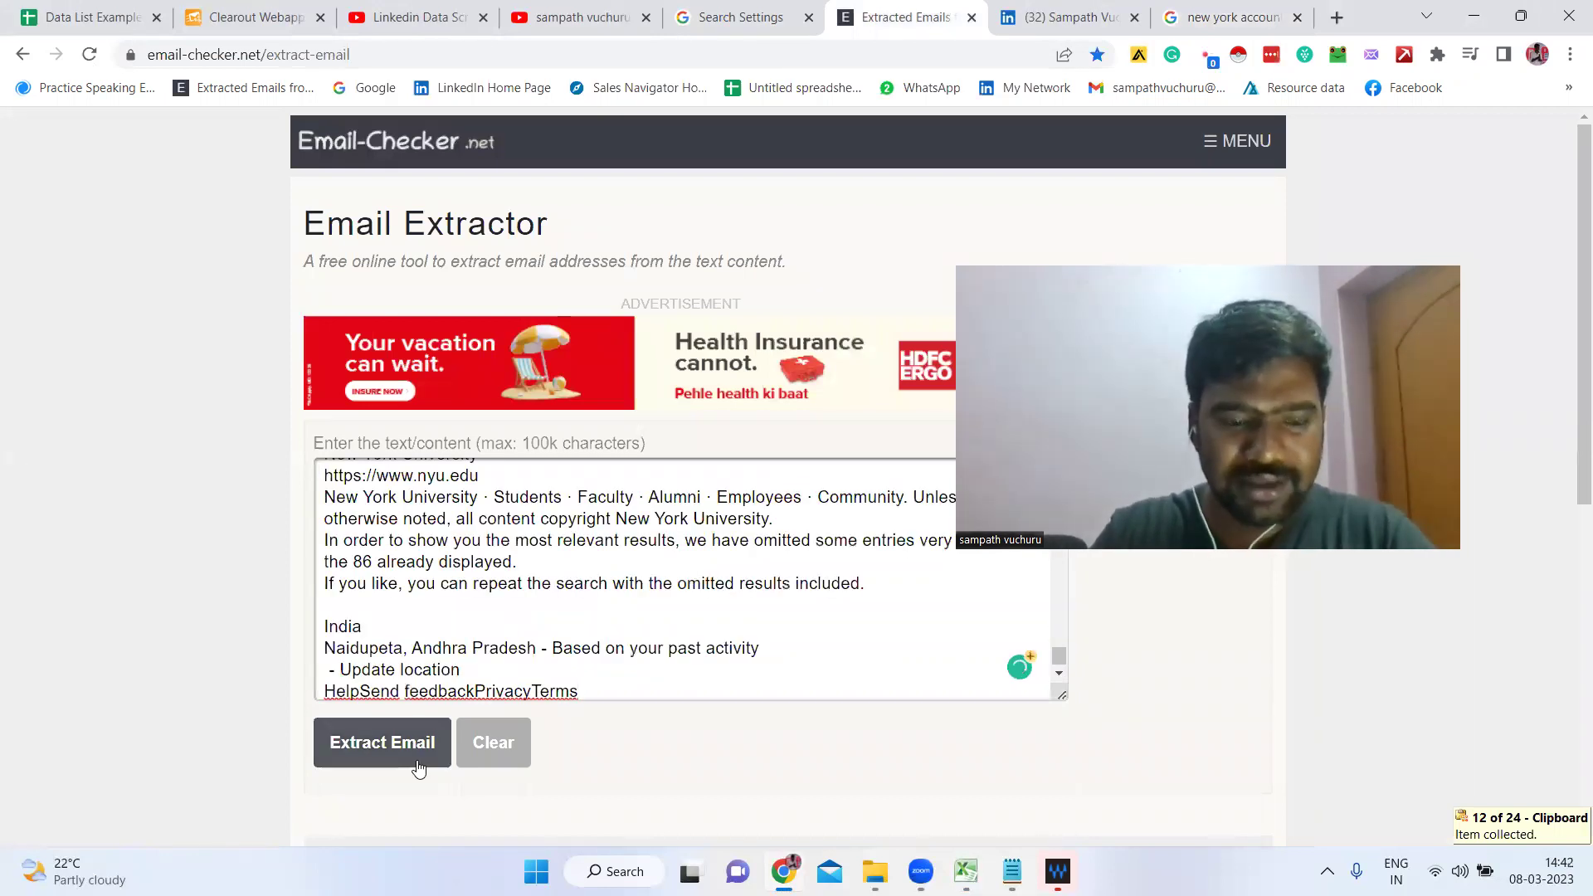
click(423, 764)
scroll(521, 614, down, 10)
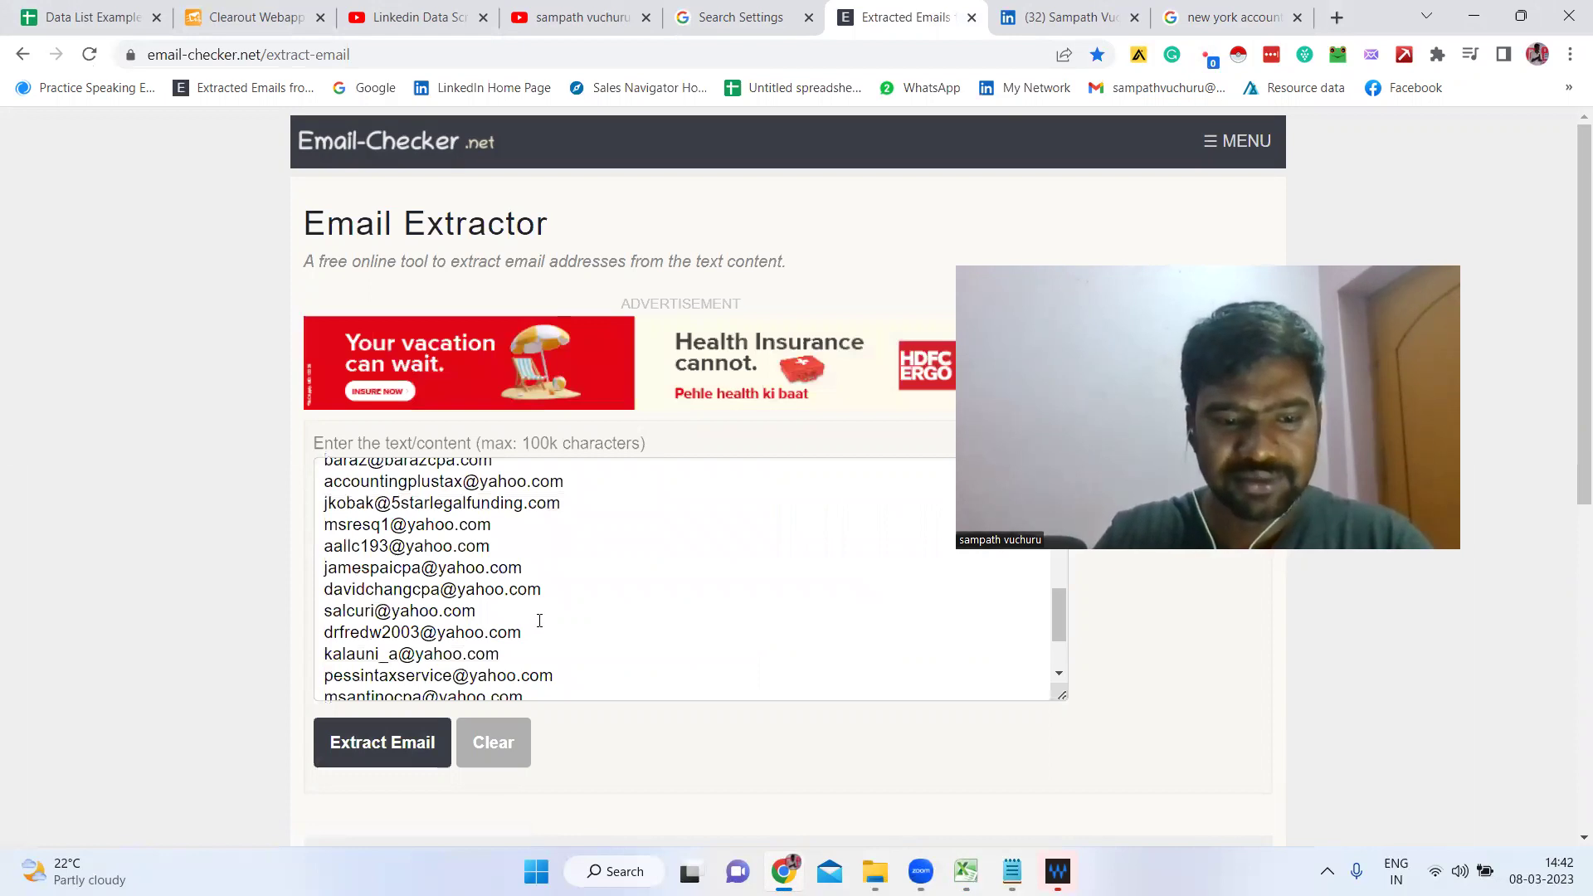
scroll(541, 618, down, 8)
scroll(539, 618, up, 6)
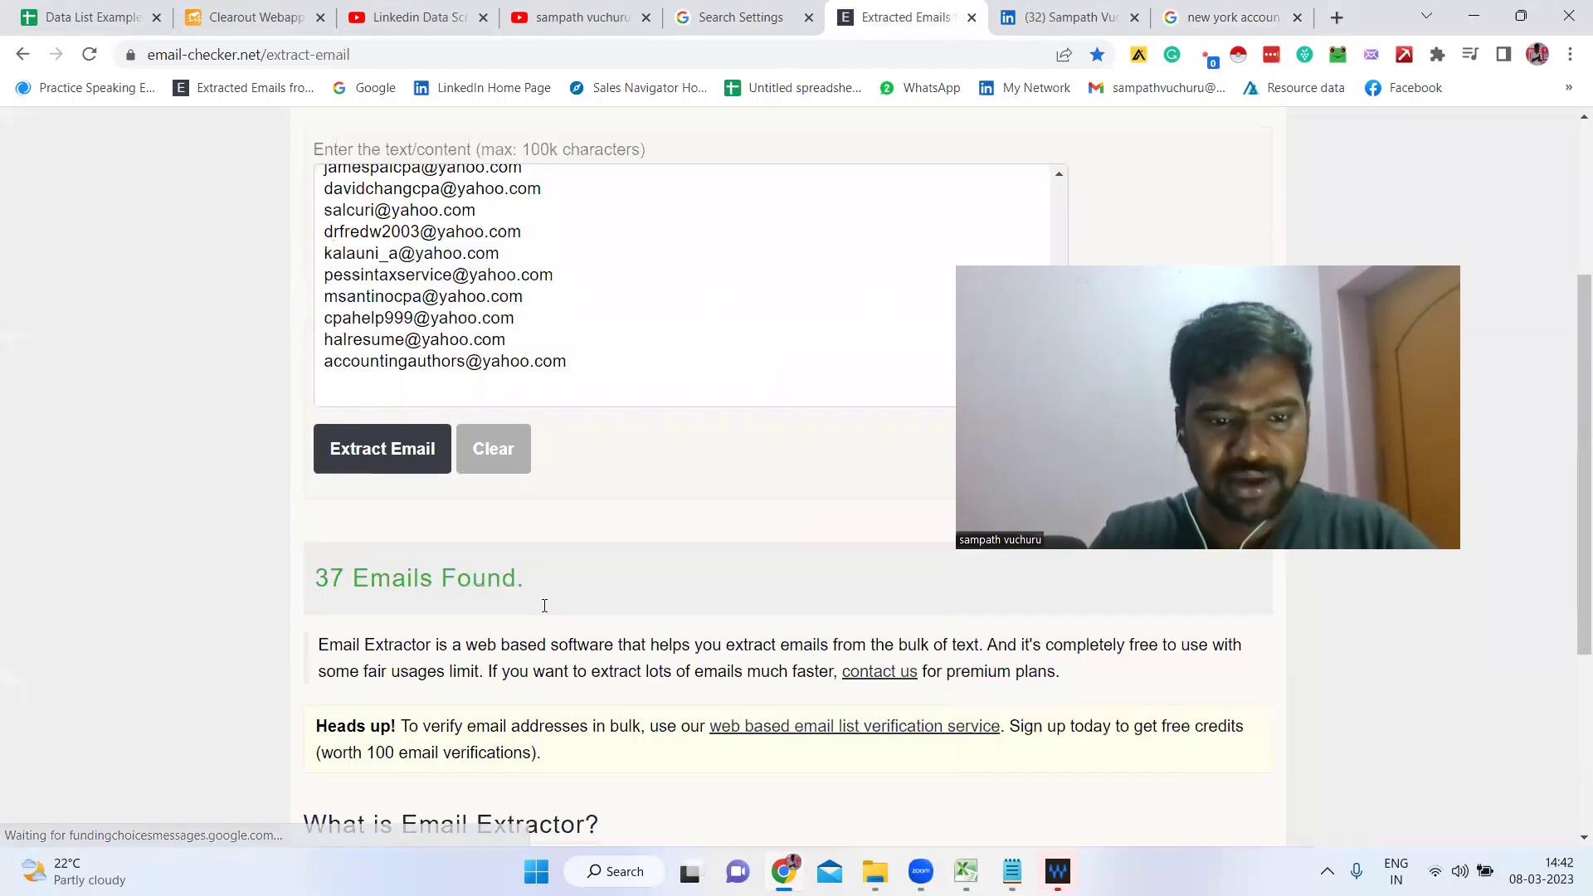
Step: Copy the full list of extracted Yahoo addresses and paste it into the Excel email list from cell A76, directly below the existing entries
key(ctrl+a)
key(ctrl+c)
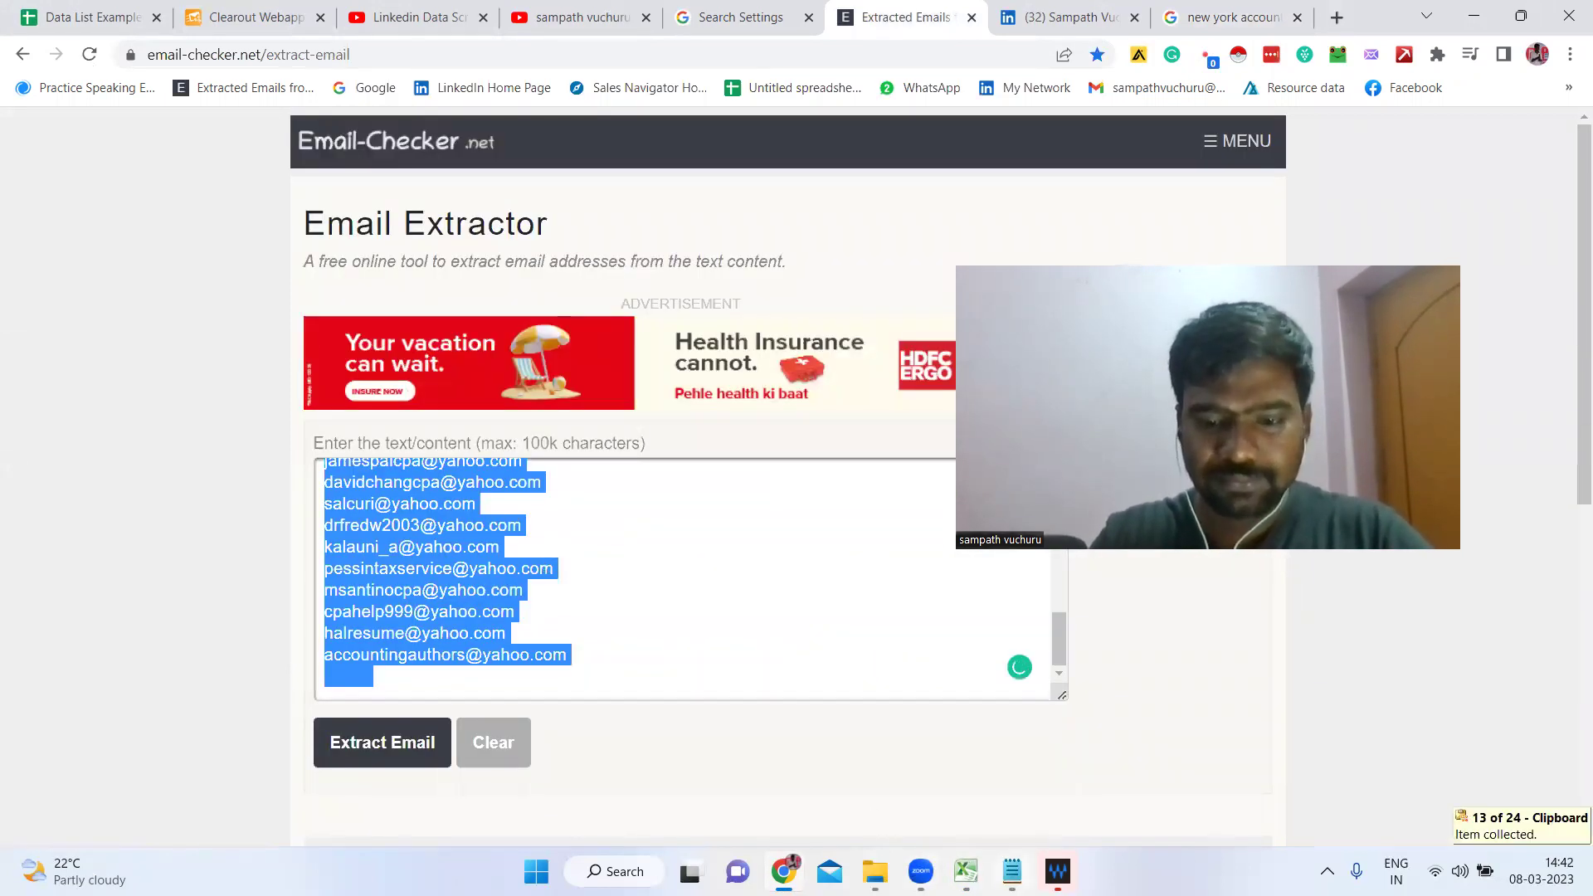
key(alt+Tab)
scroll(703, 580, down, 3)
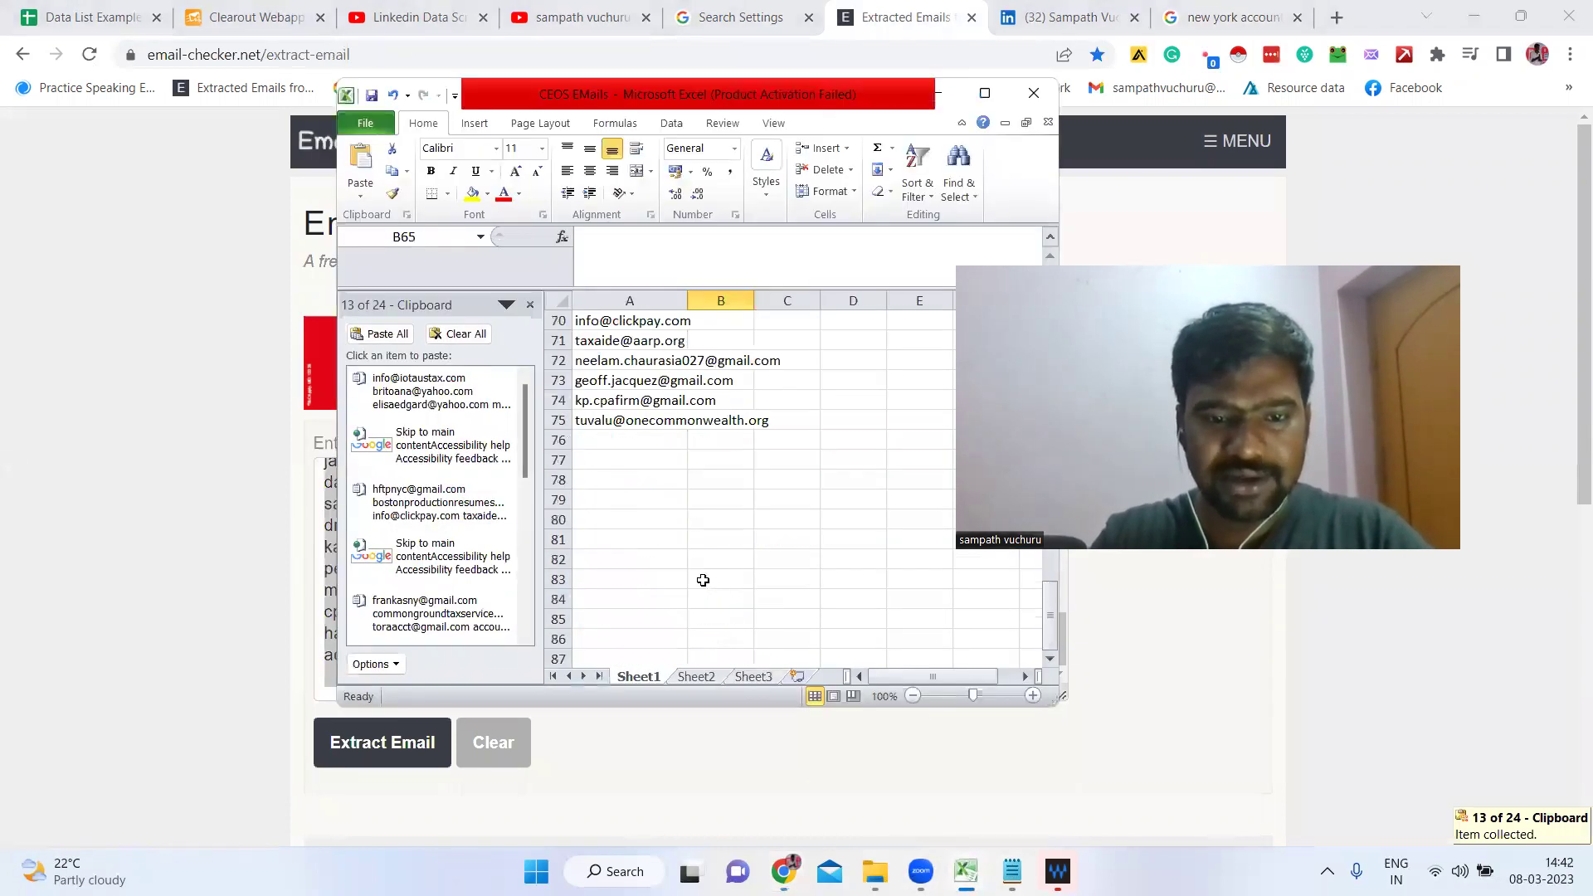
click(593, 444)
key(ctrl+v)
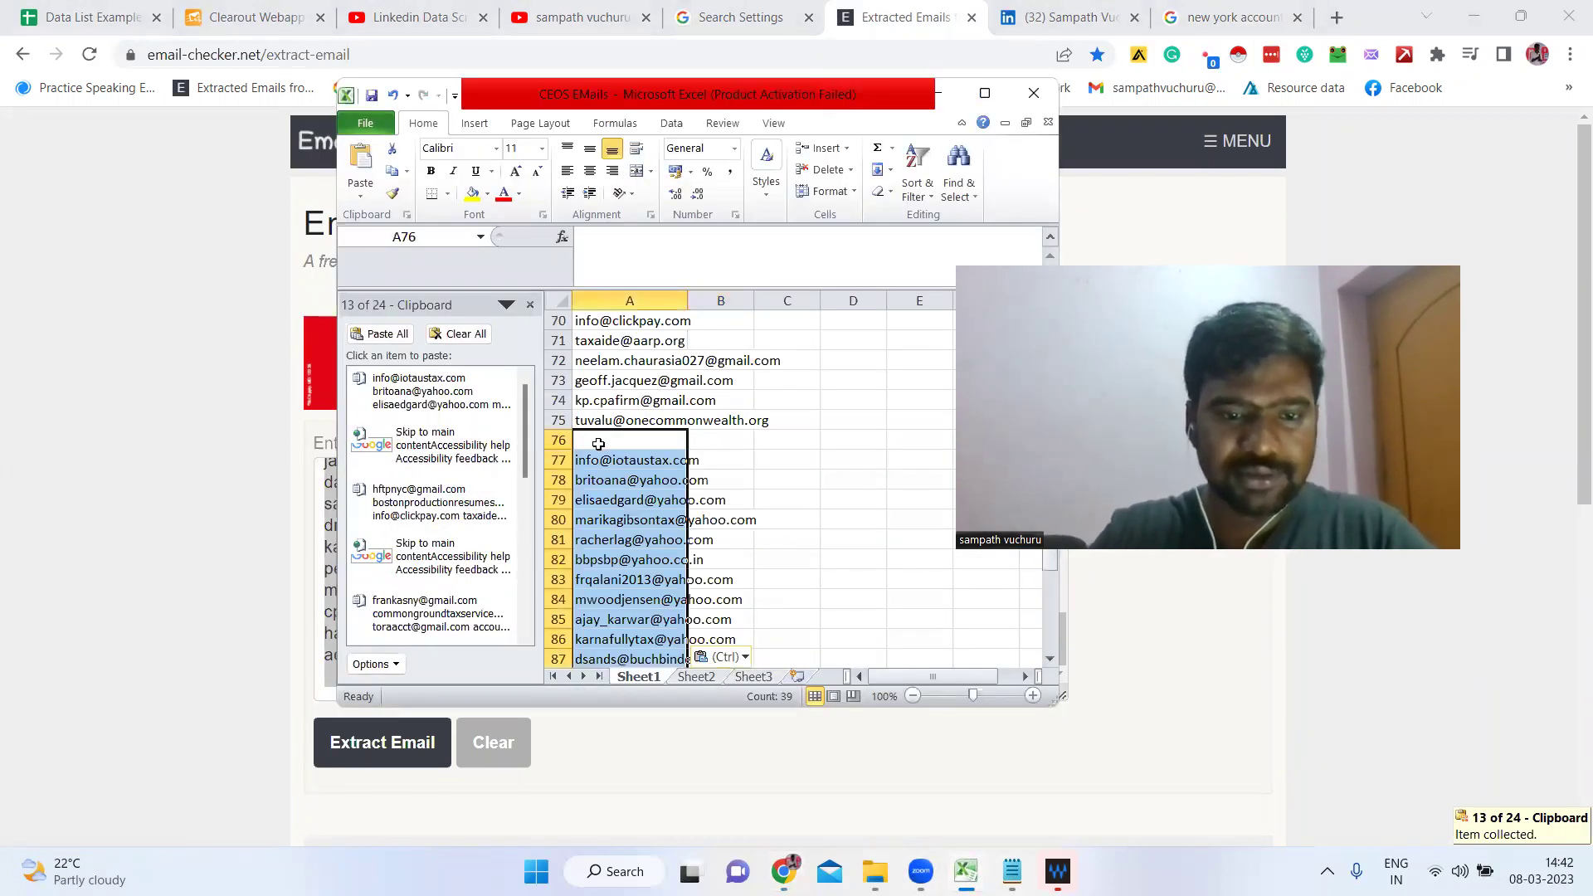
scroll(664, 490, down, 11)
click(648, 541)
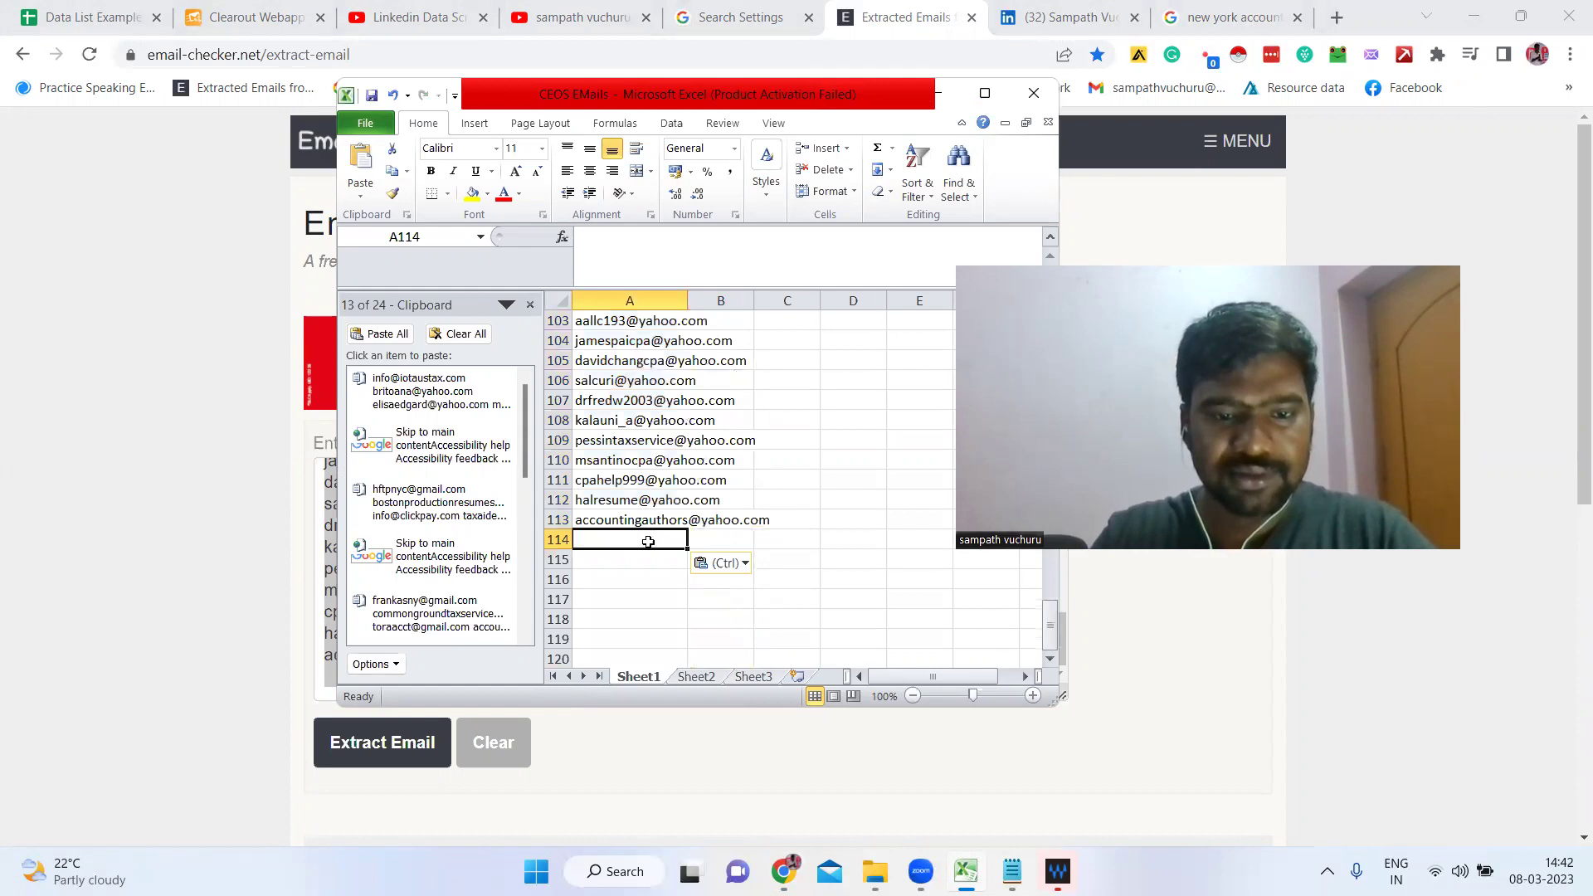
Step: Return to the Google results for the Yahoo search and look through the page to the end of the listings
click(730, 17)
scroll(455, 579, up, 8)
click(1228, 17)
scroll(473, 567, down, 15)
scroll(309, 578, down, 10)
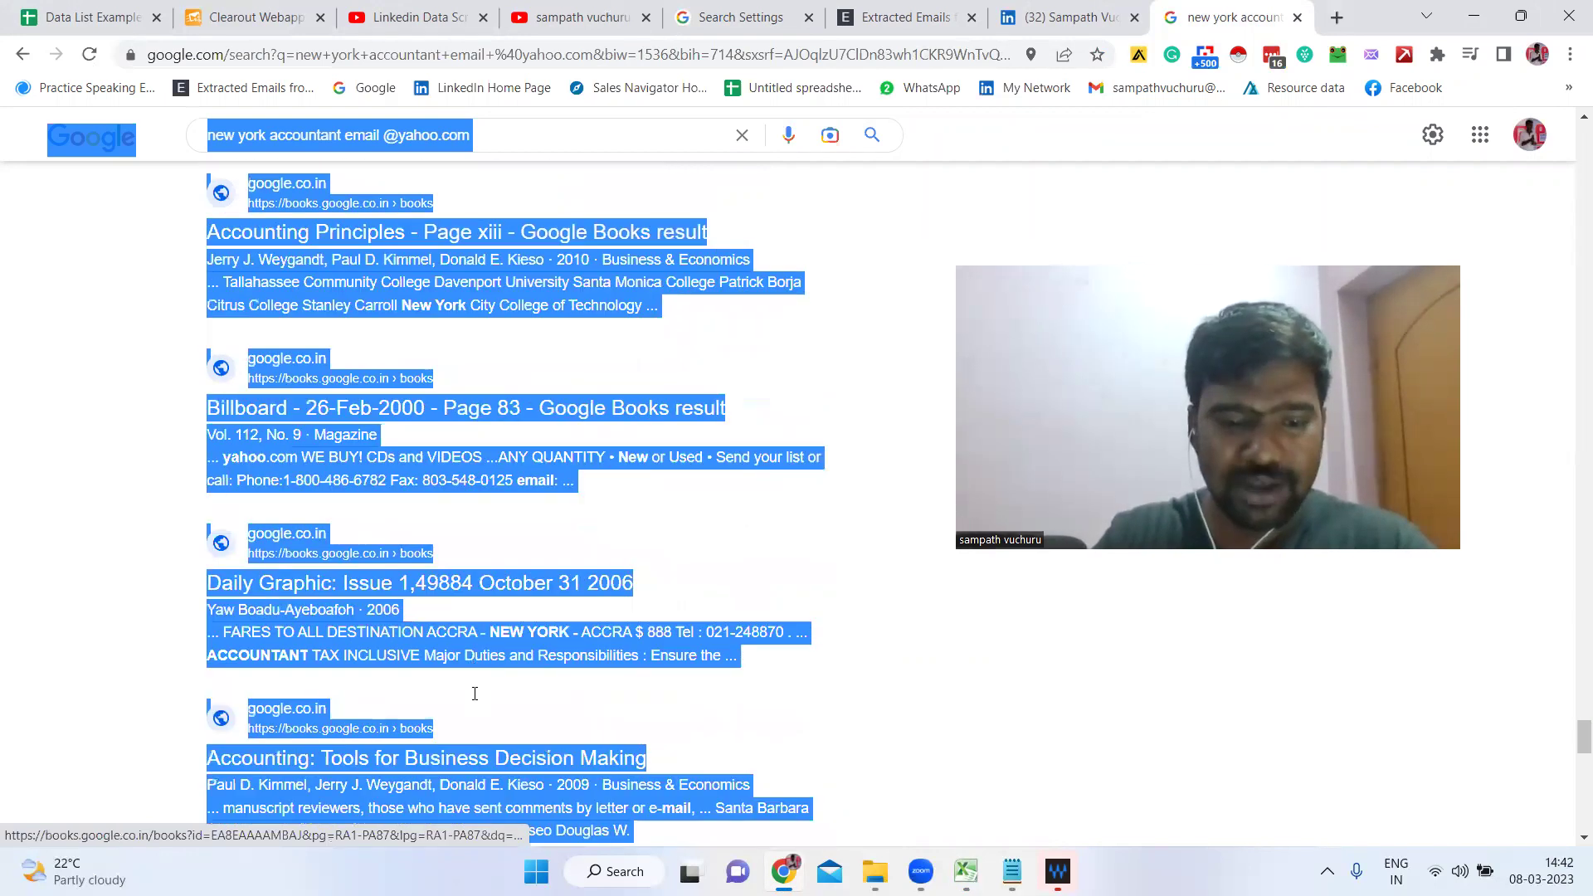
scroll(482, 714, down, 10)
click(500, 748)
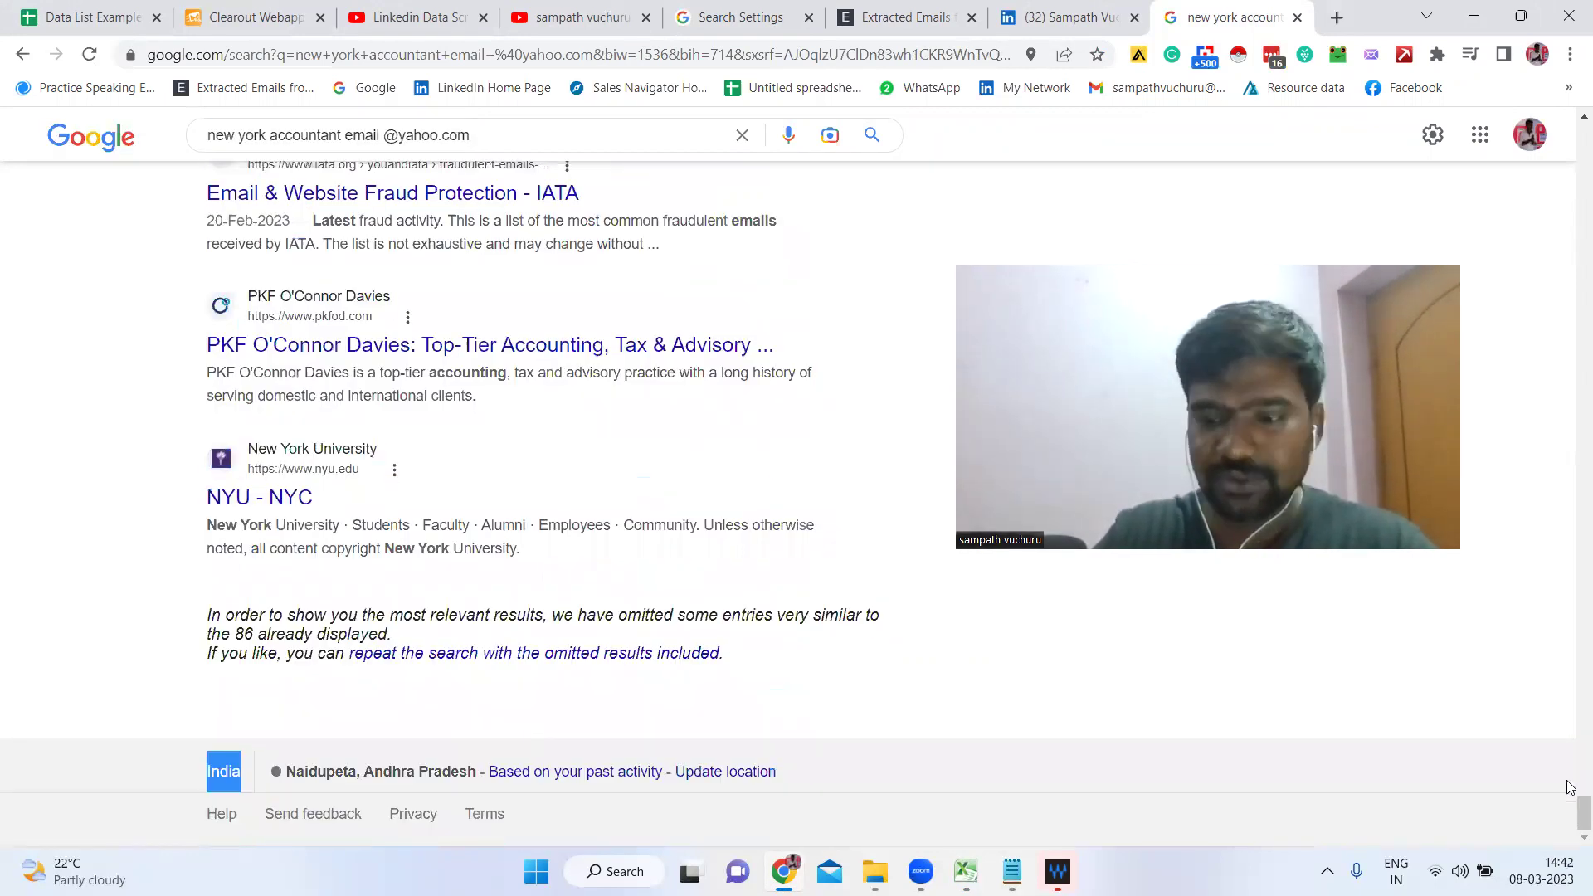
drag(1571, 826, 247, 182)
click(446, 140)
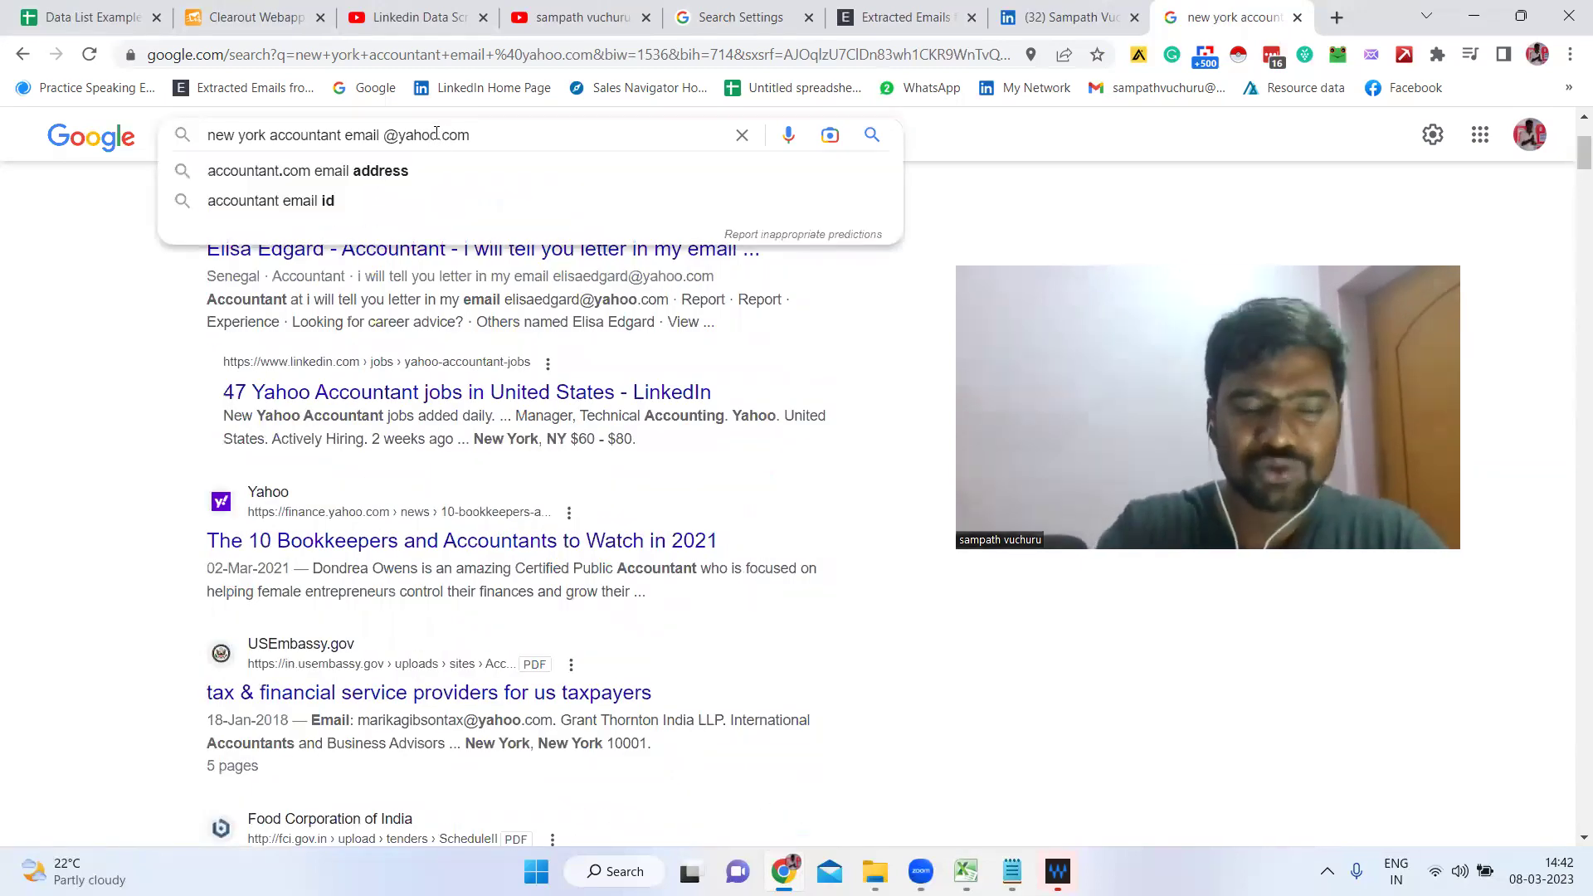
key(BackSpace)
key(BackSpace)
key(BackSpace)
key(BackSpace)
key(BackSpace)
text(aol)
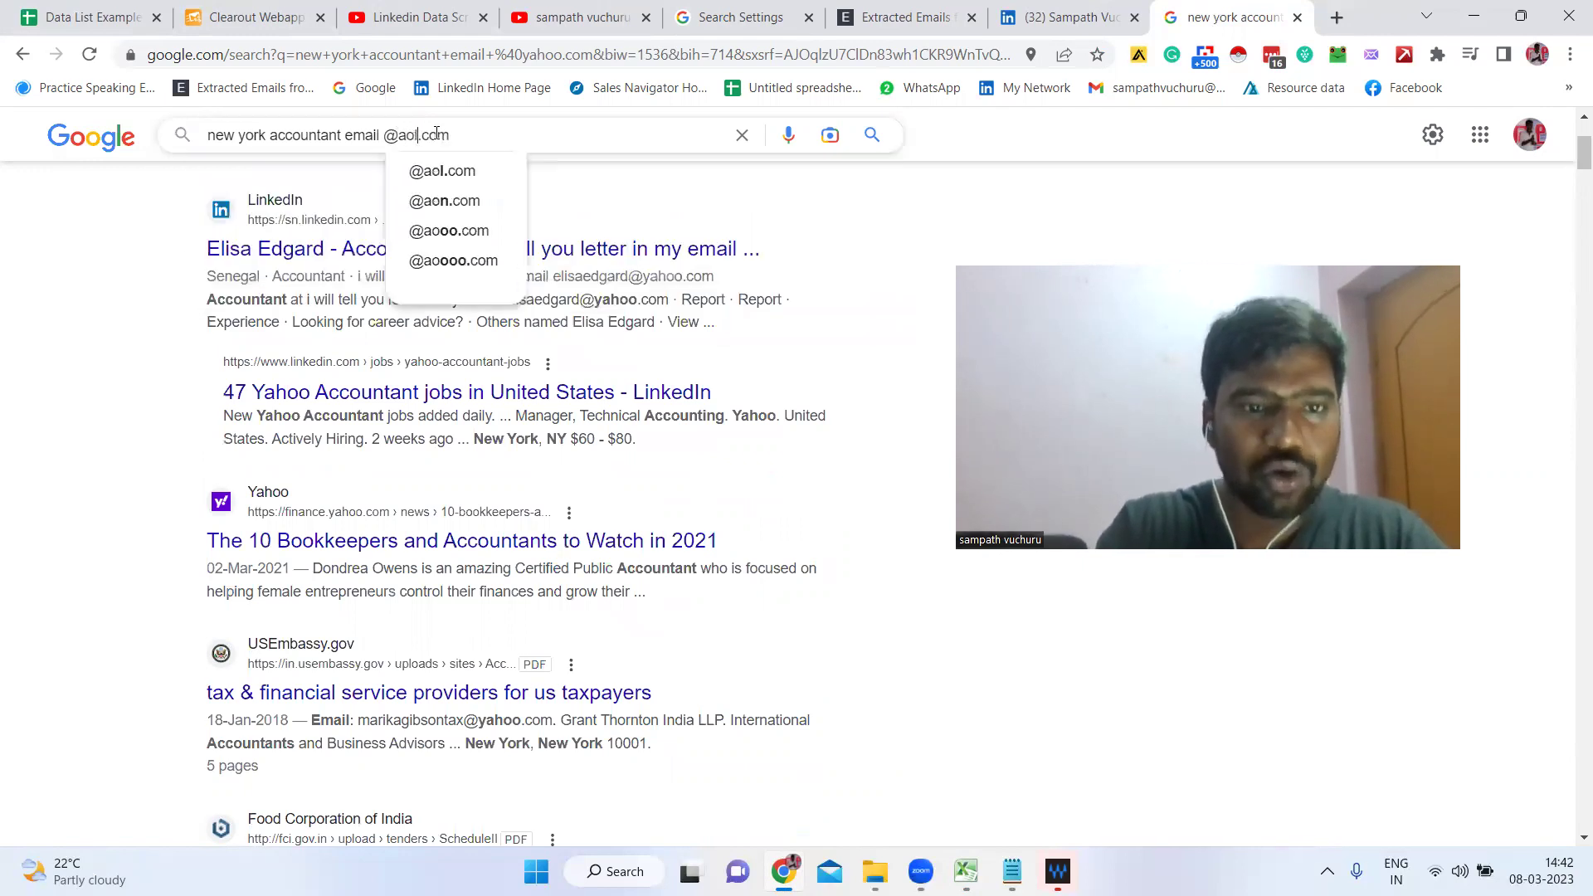
key(Return)
scroll(579, 460, down, 5)
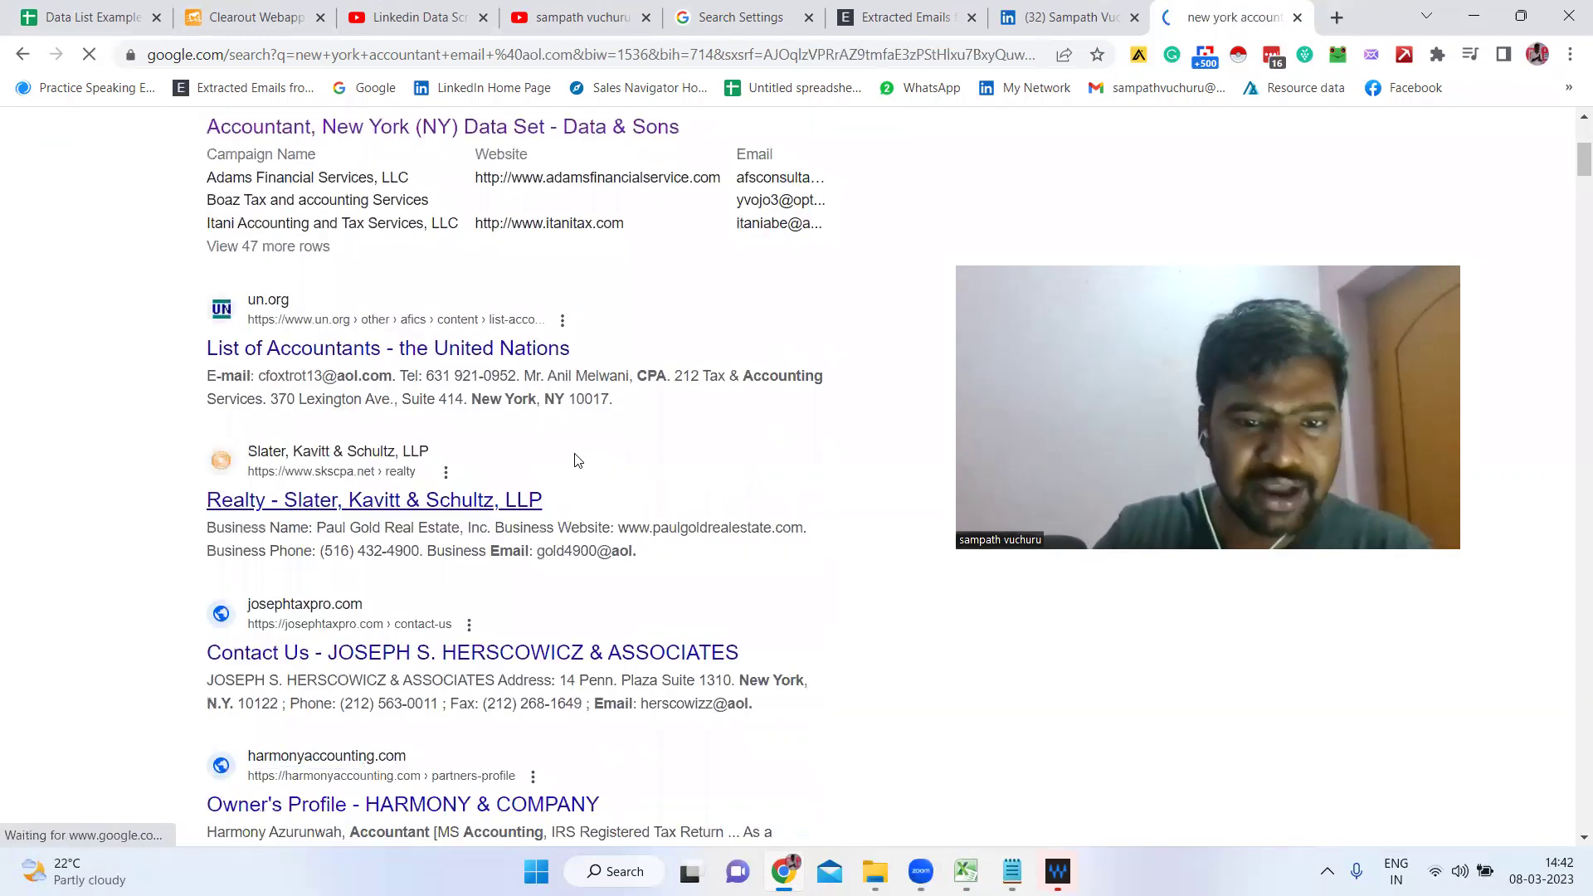
scroll(578, 460, down, 5)
scroll(570, 461, down, 12)
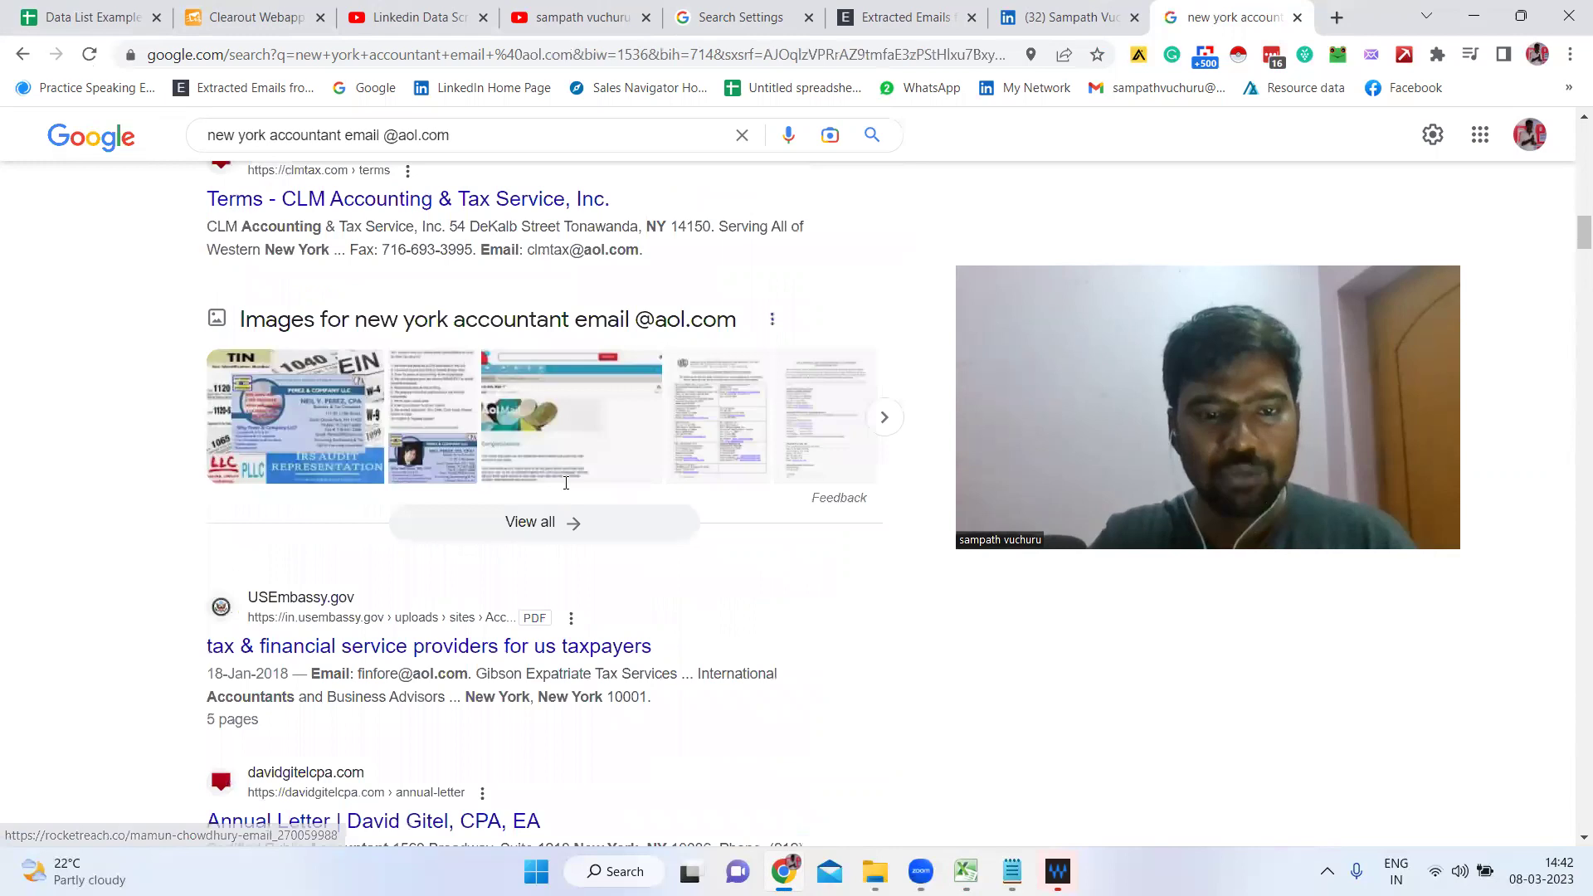
scroll(189, 551, down, 8)
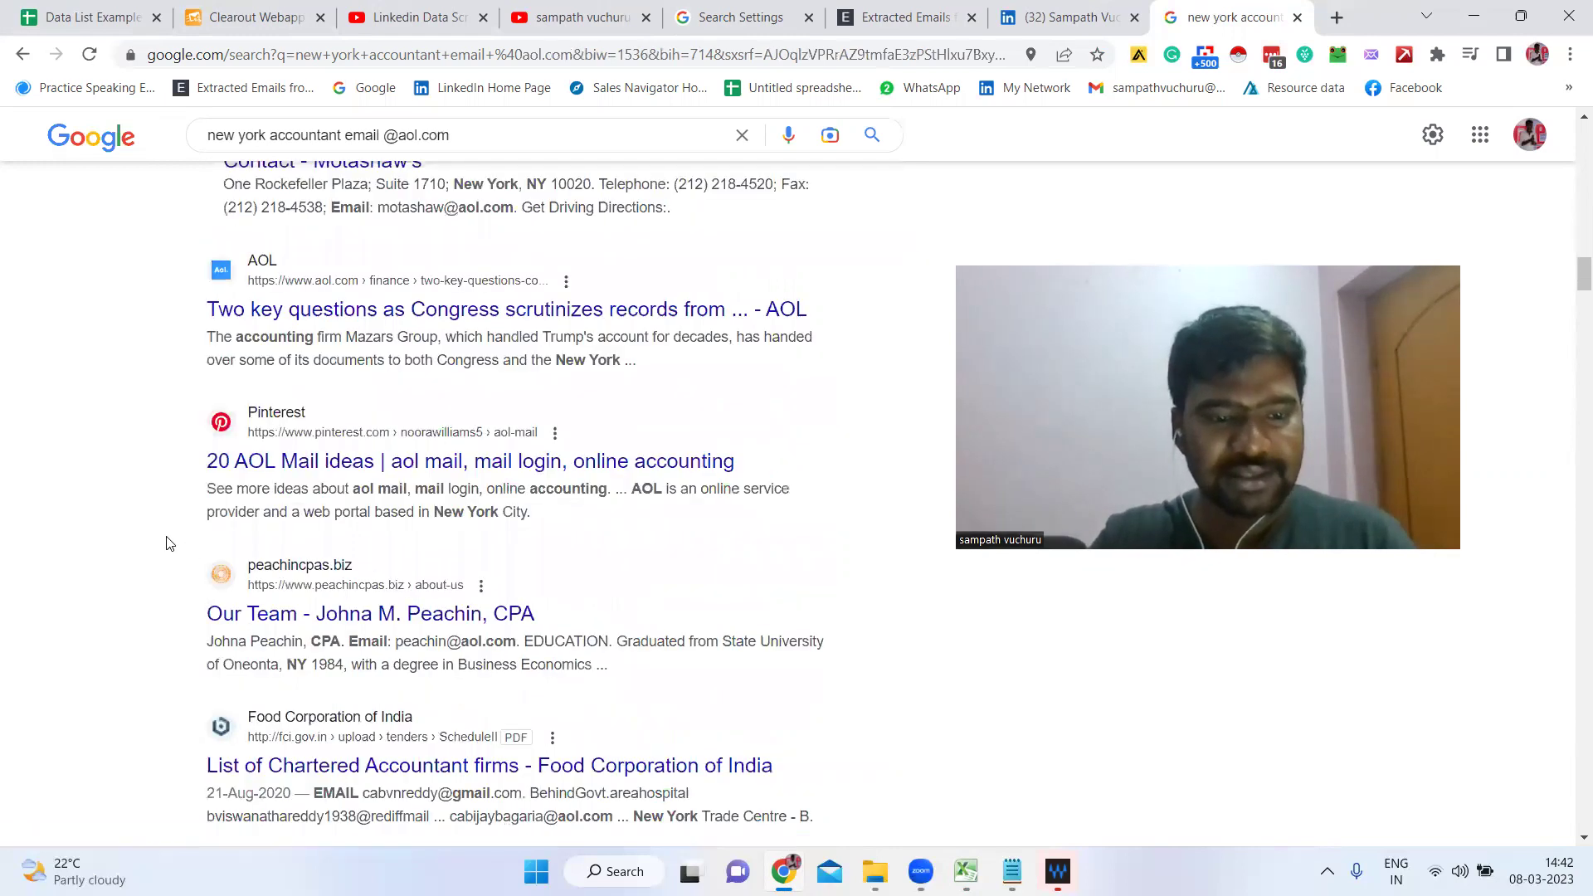
Step: Copy the entire AOL results page into the Email Extractor in place of the previous list and extract the email addresses
key(ctrl+a)
key(ctrl+c)
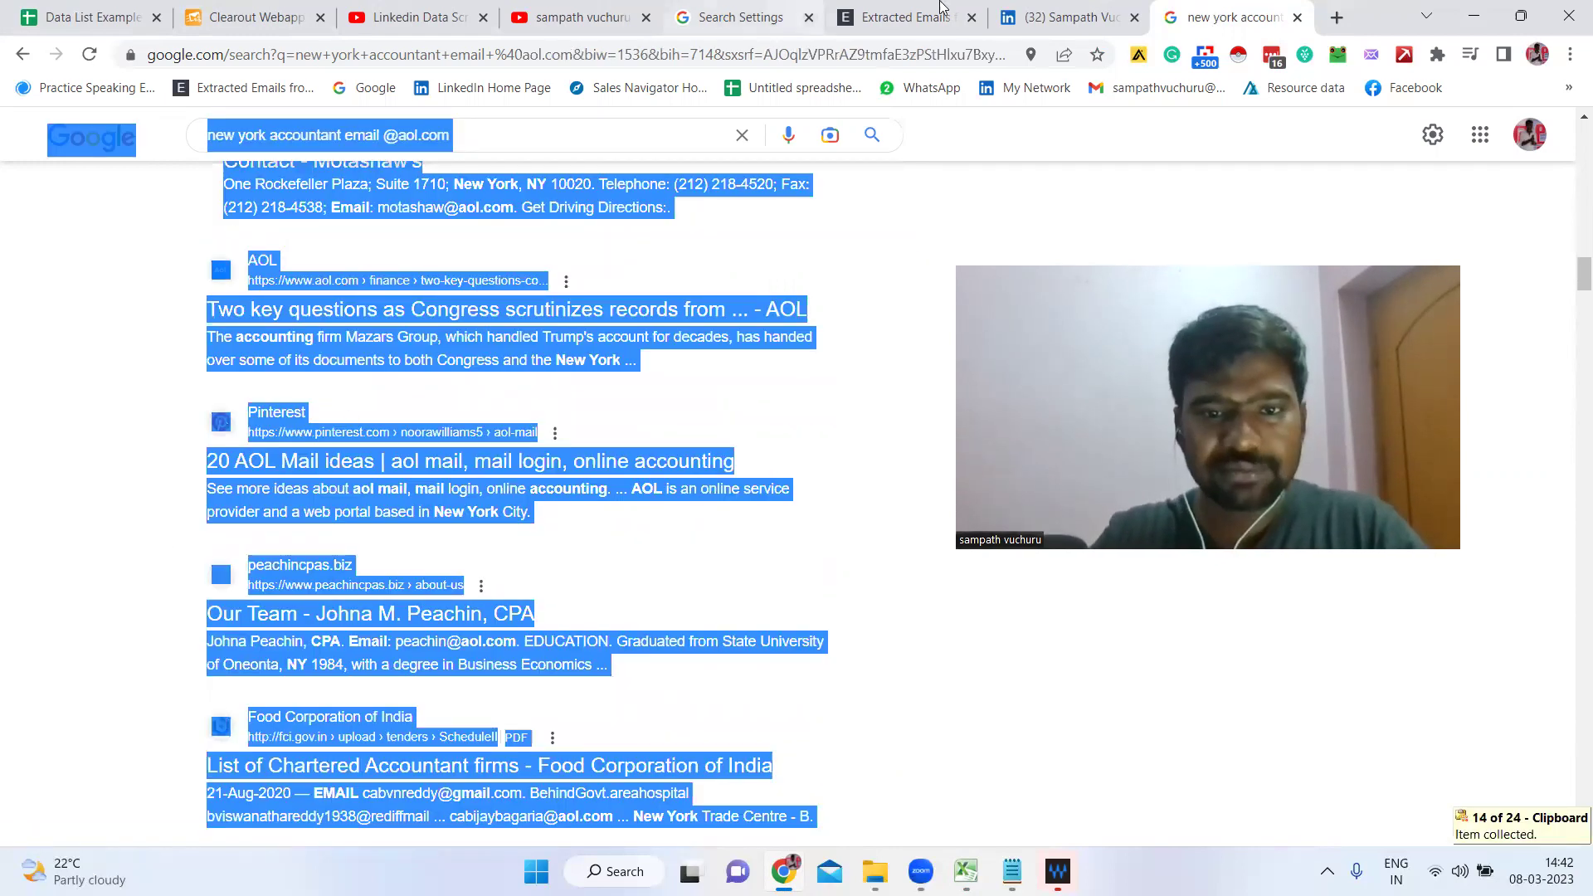
click(904, 17)
key(ctrl+v)
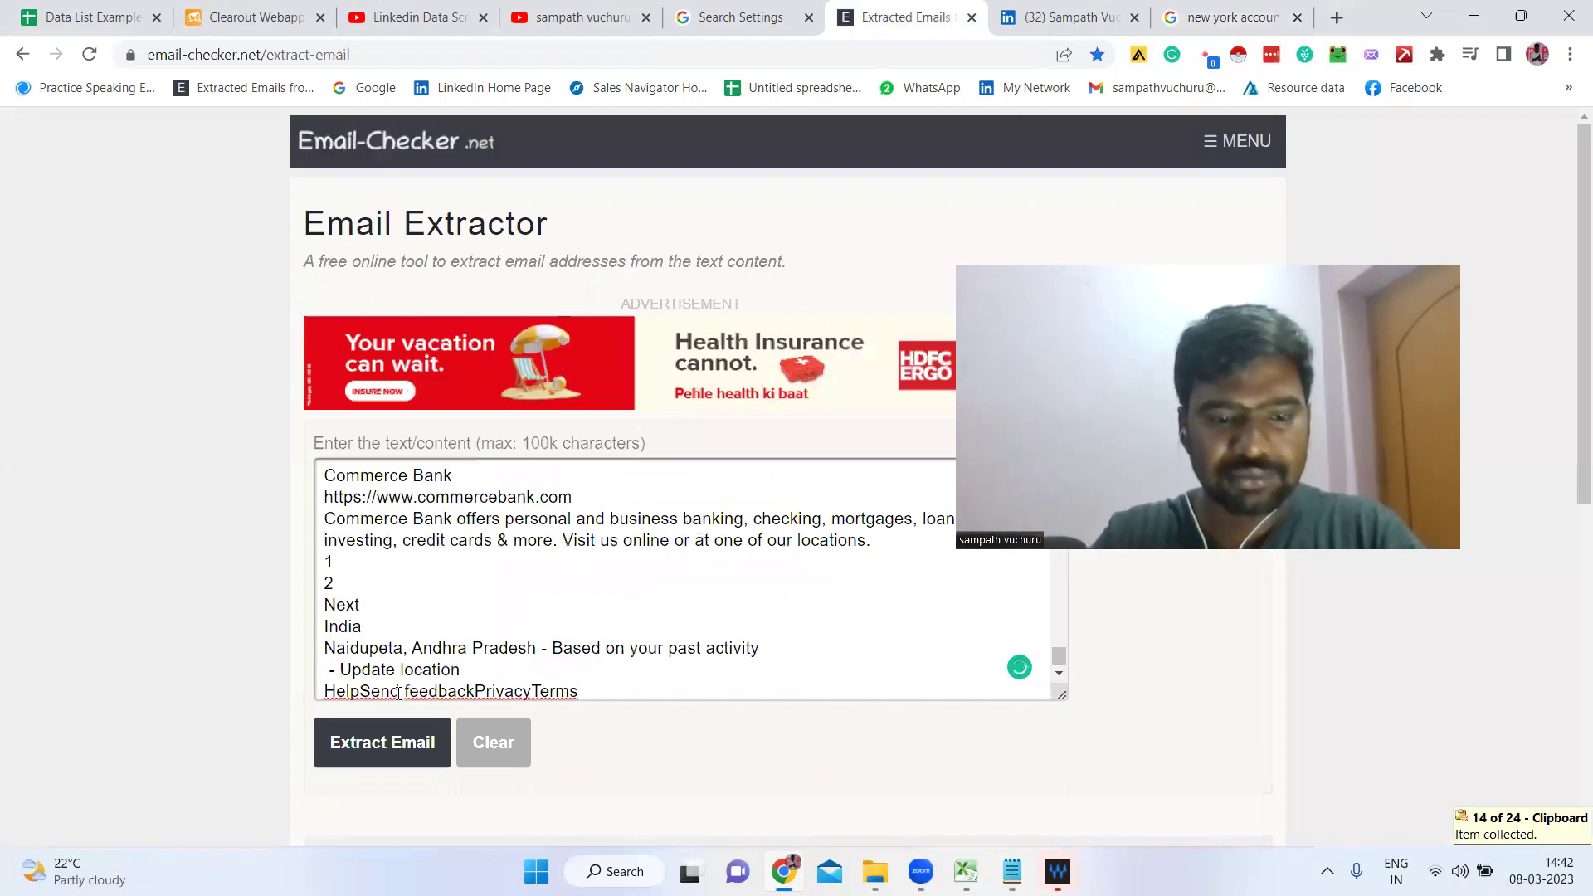
click(402, 747)
scroll(448, 618, down, 5)
scroll(448, 619, down, 5)
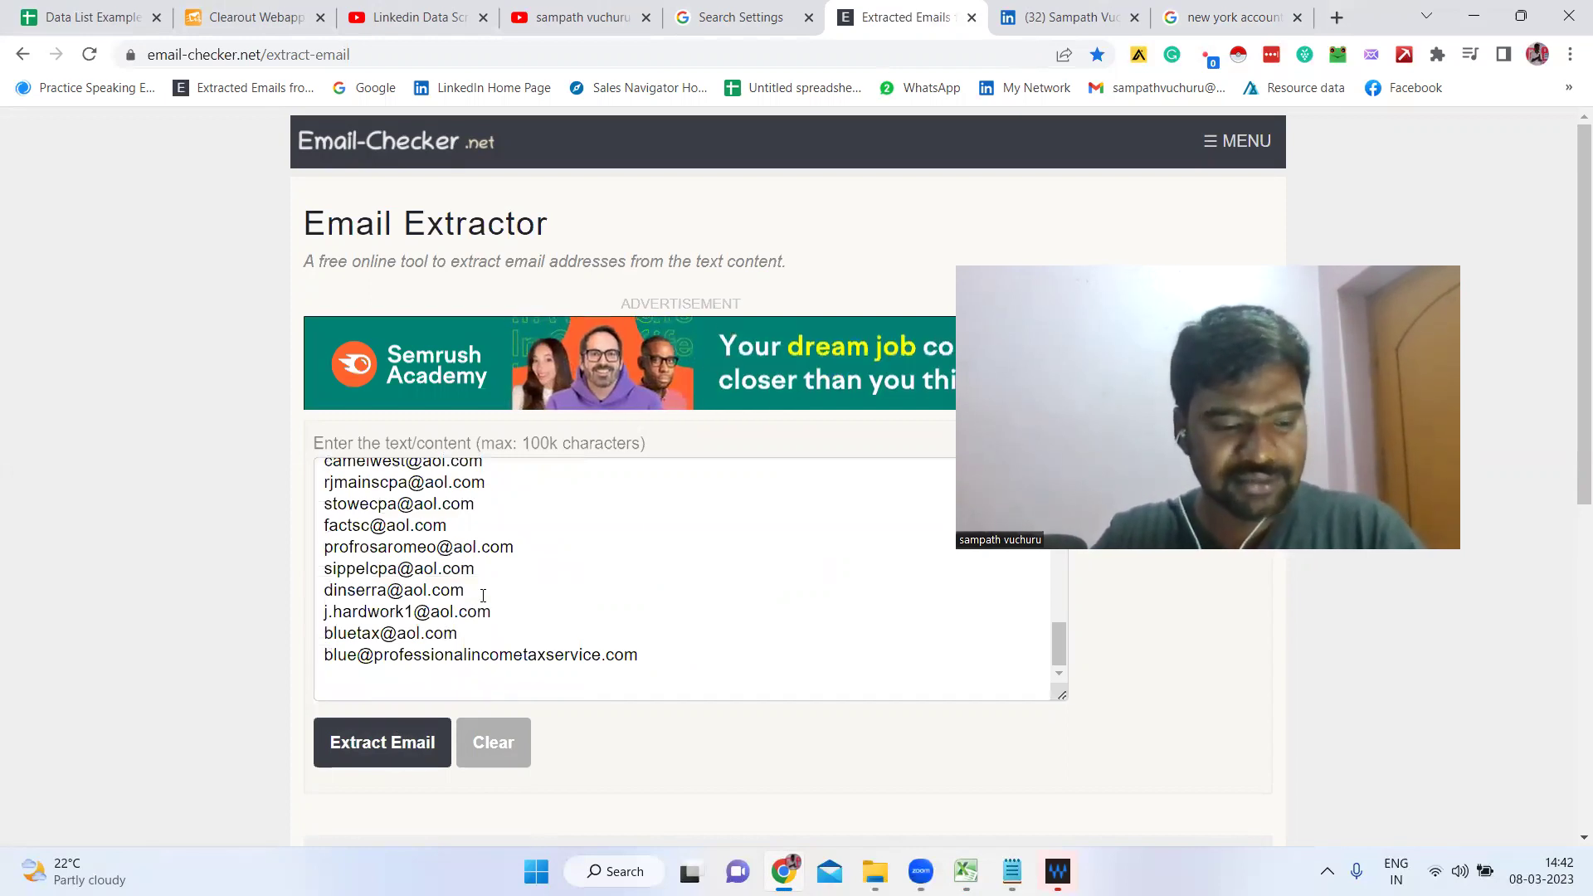
Step: Copy all extracted AOL addresses into the Excel email list from cell A114 and look through the pasted entries
triple_click(483, 597)
key(ctrl+a)
key(ctrl+c)
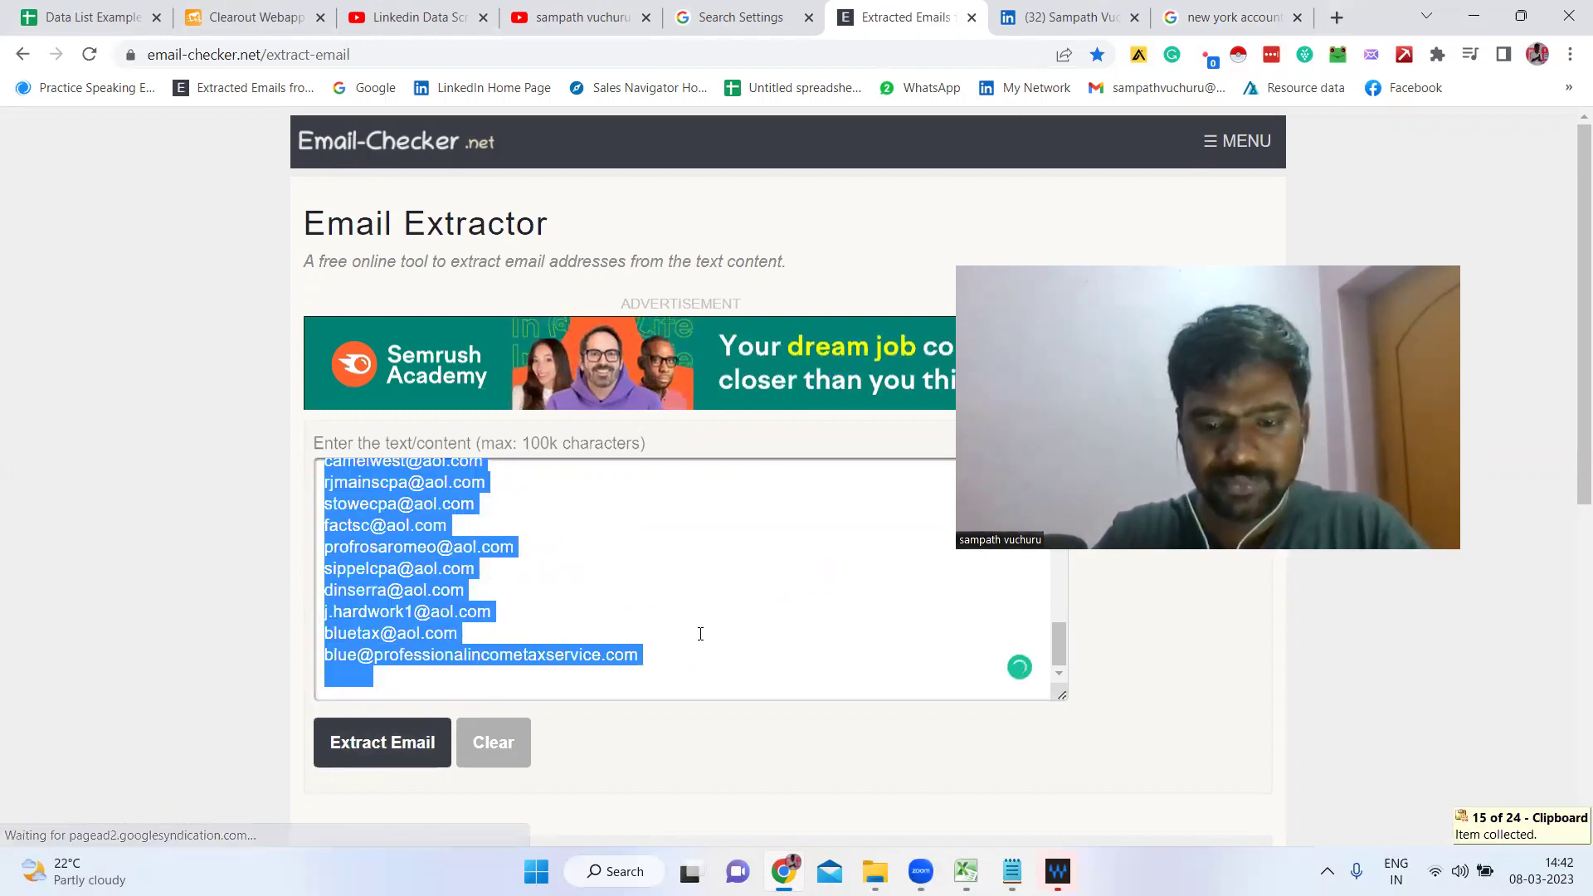
key(alt+Tab)
key(ctrl+v)
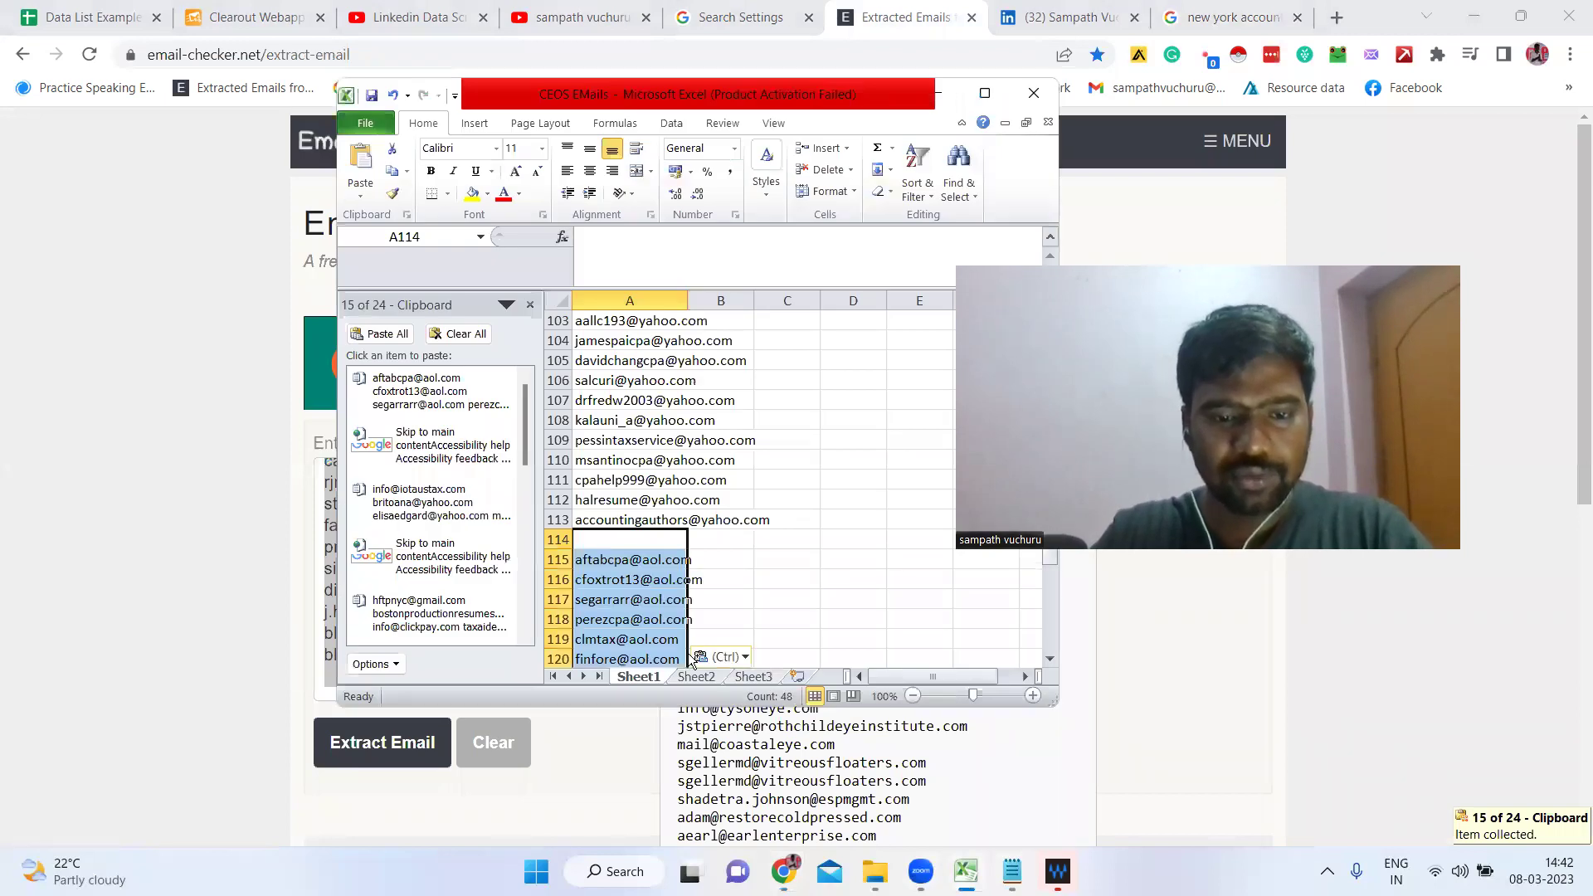
scroll(728, 587, down, 19)
scroll(728, 586, up, 14)
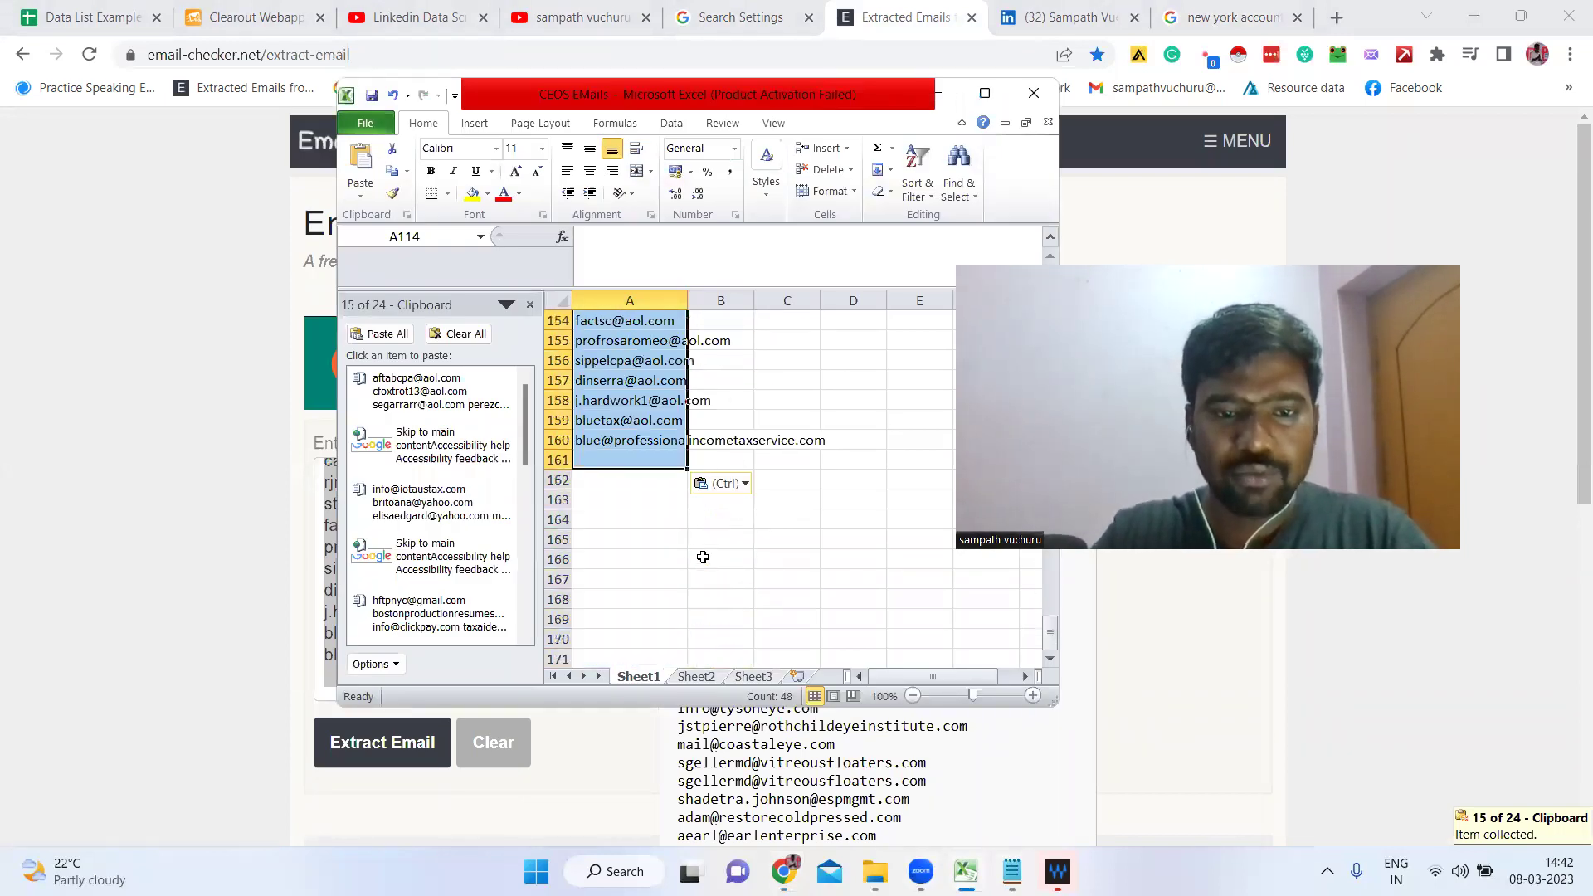
scroll(668, 510, down, 6)
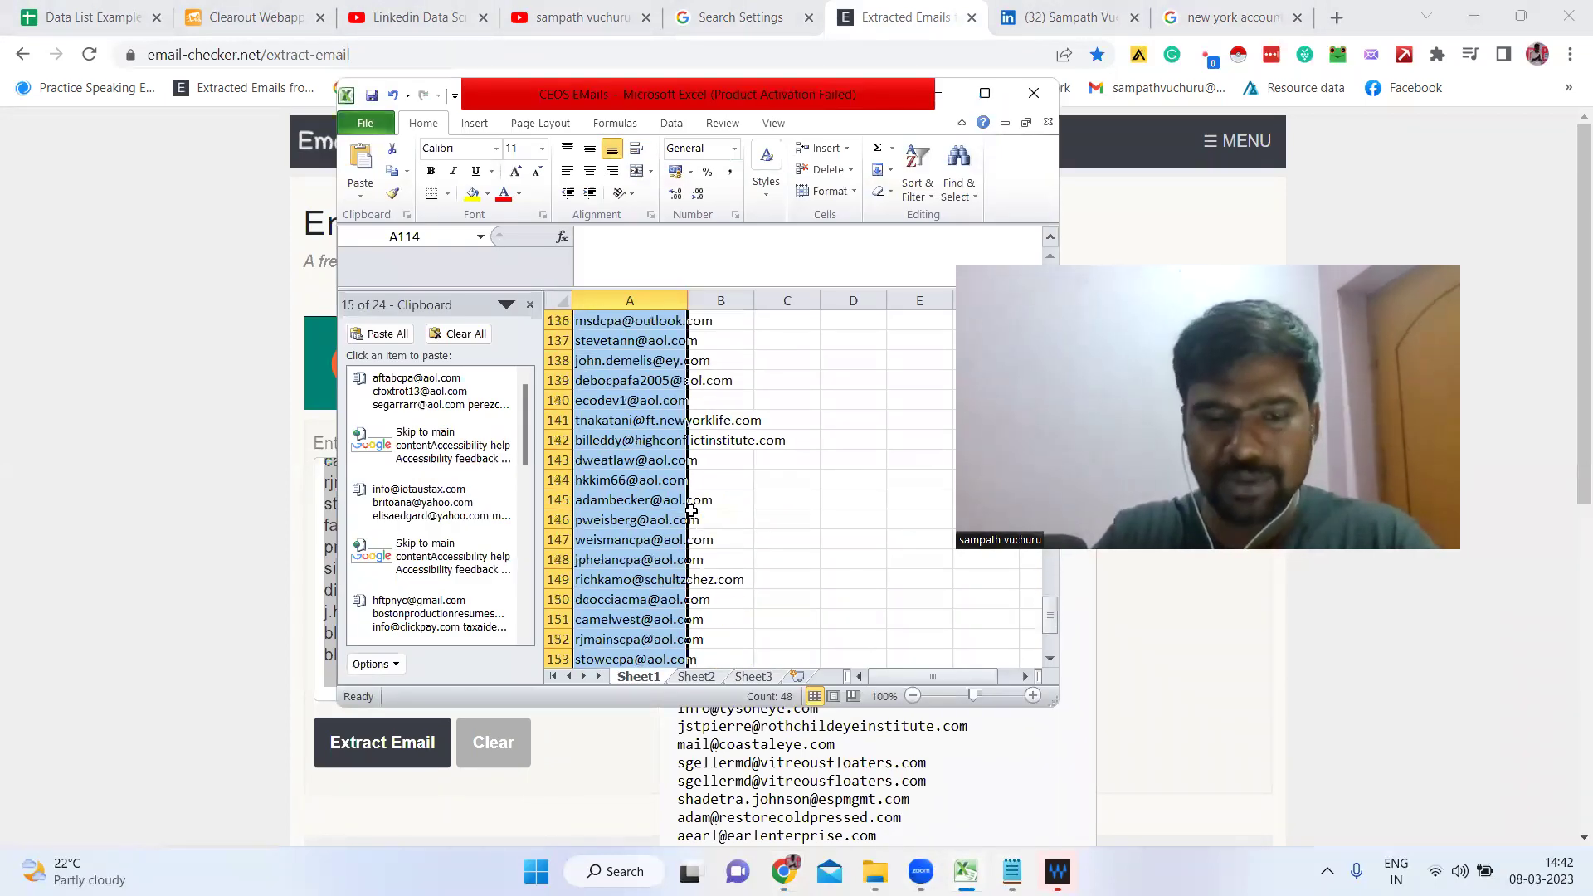
scroll(690, 510, down, 7)
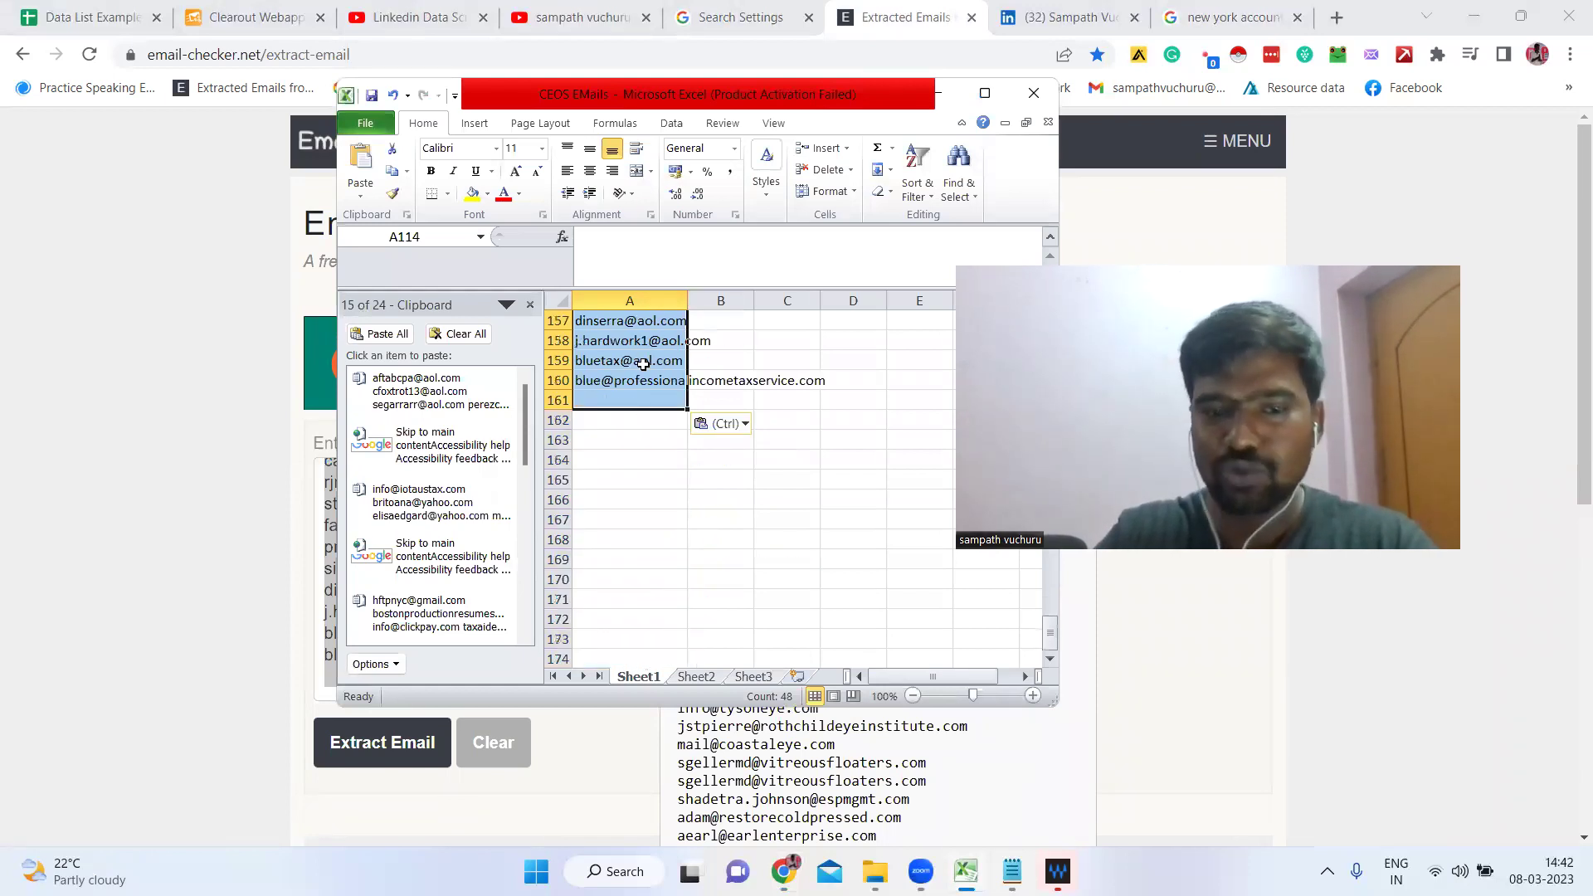
click(638, 379)
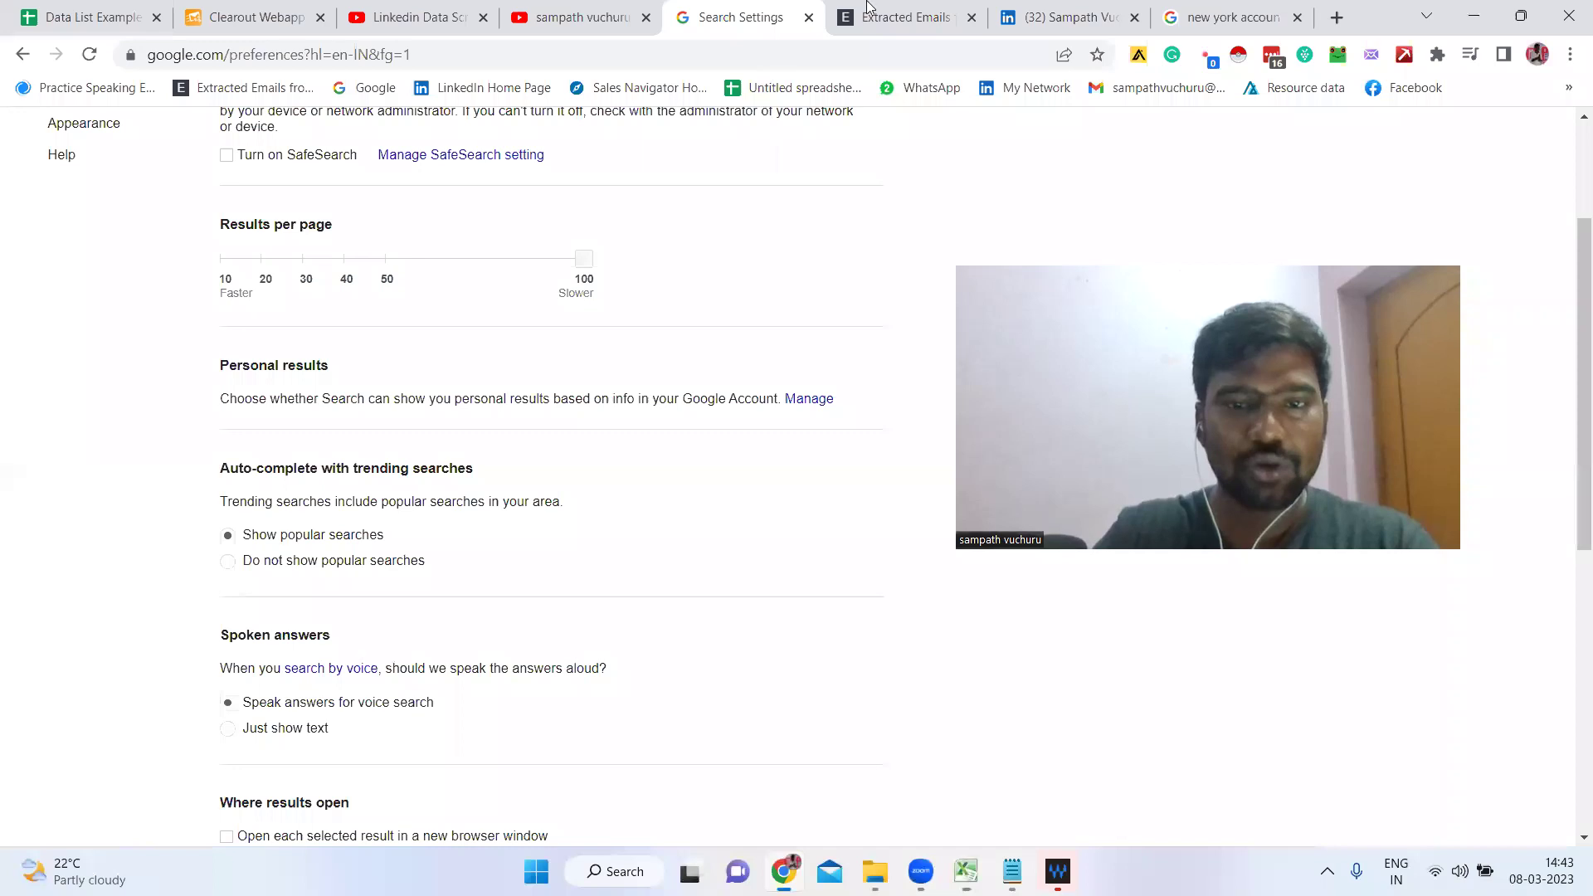
click(797, 17)
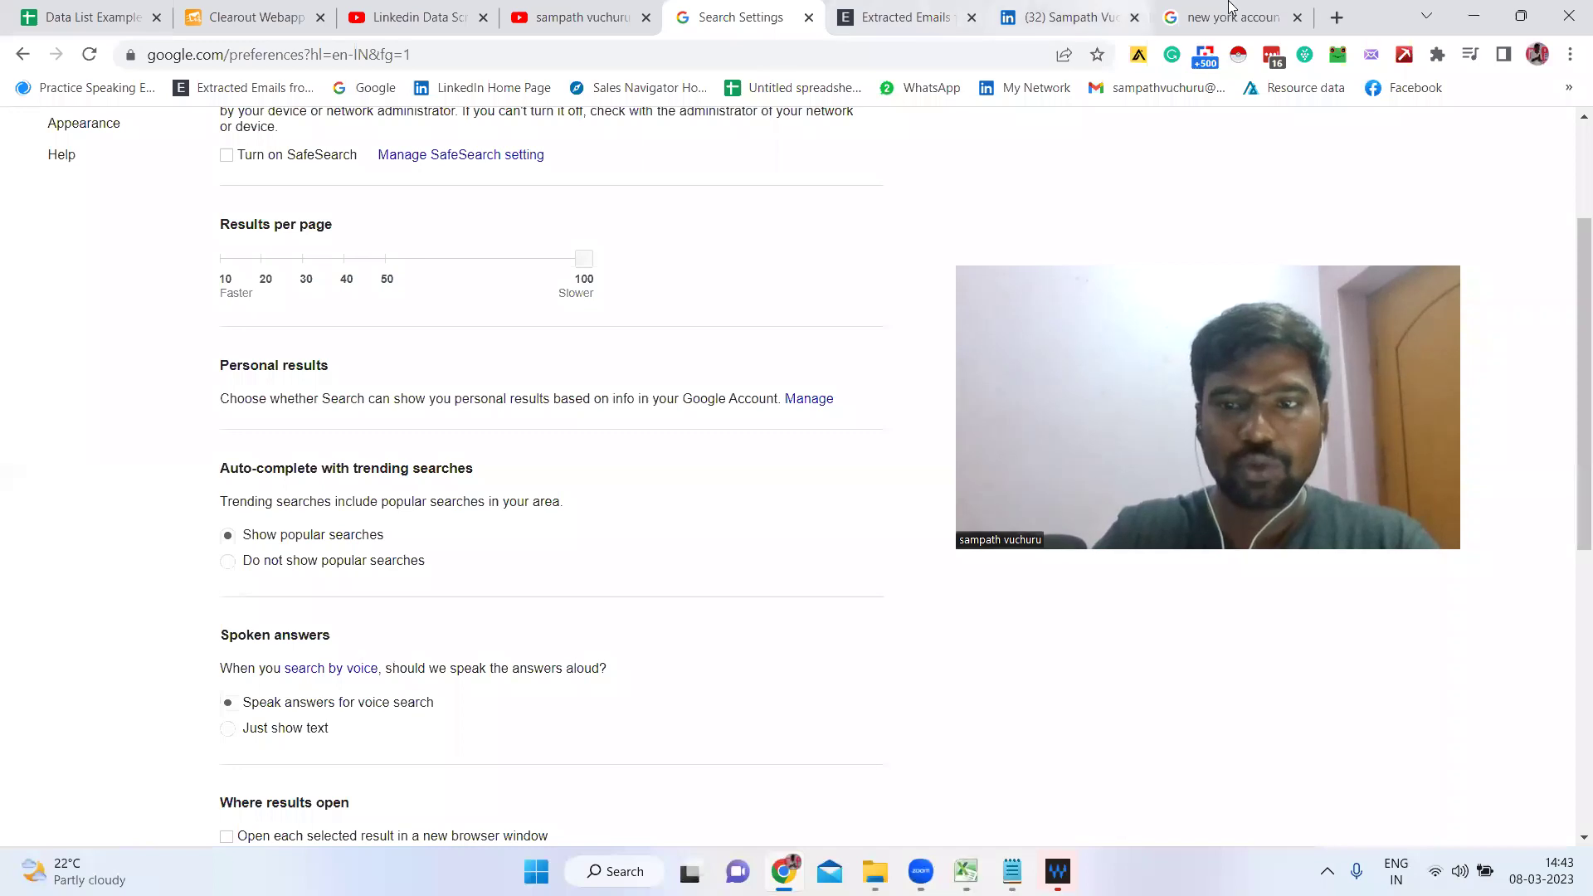
click(1230, 8)
scroll(47, 427, up, 6)
click(408, 153)
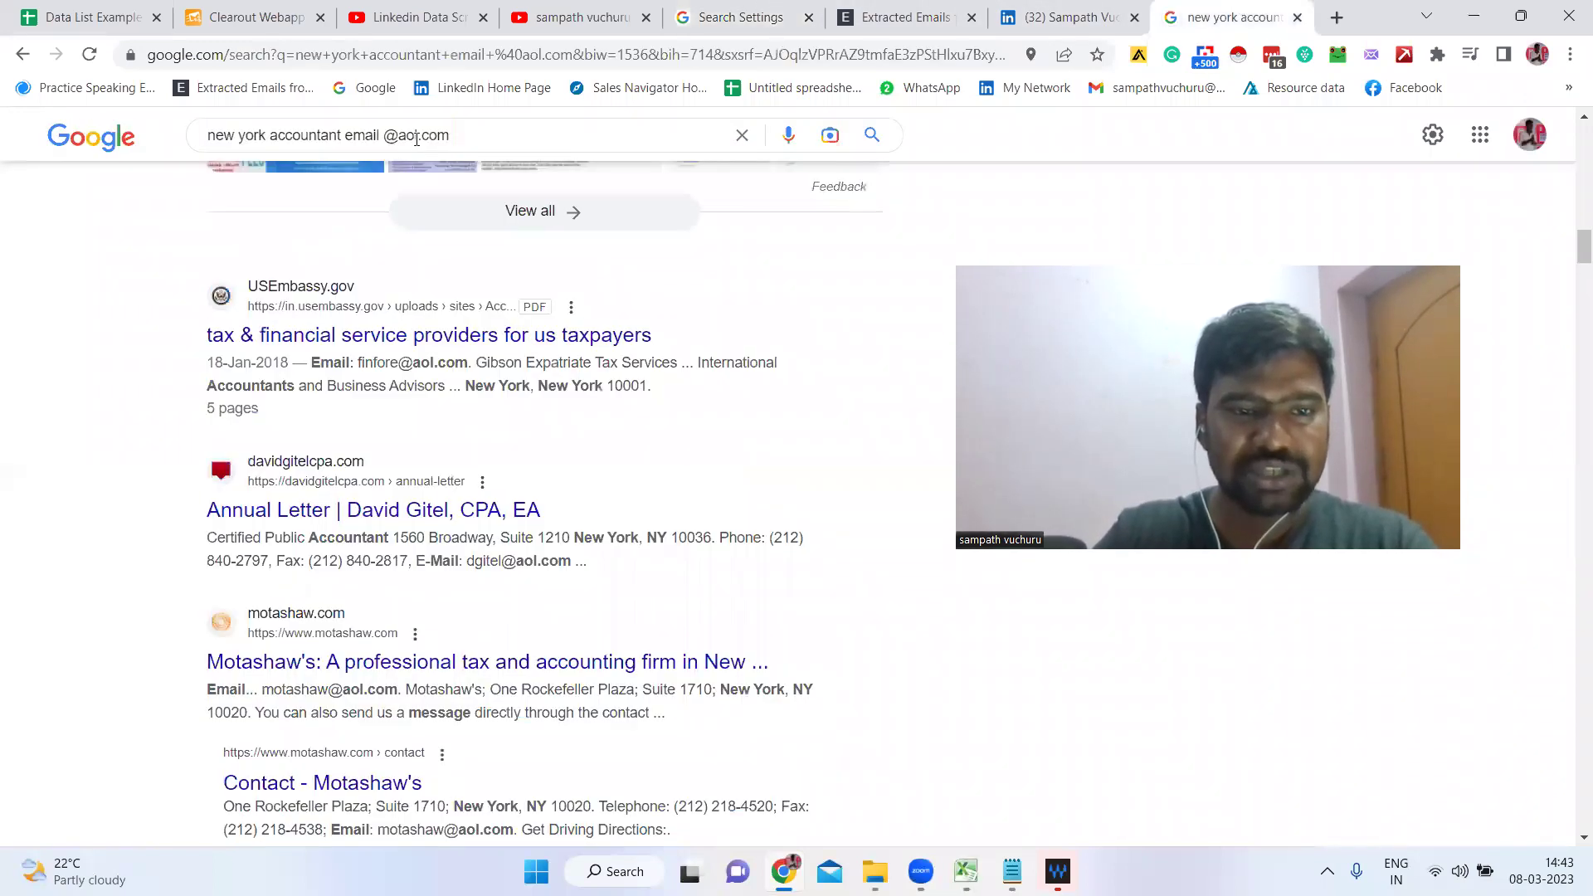
click(416, 140)
key(BackSpace)
key(BackSpace)
key(BackSpace)
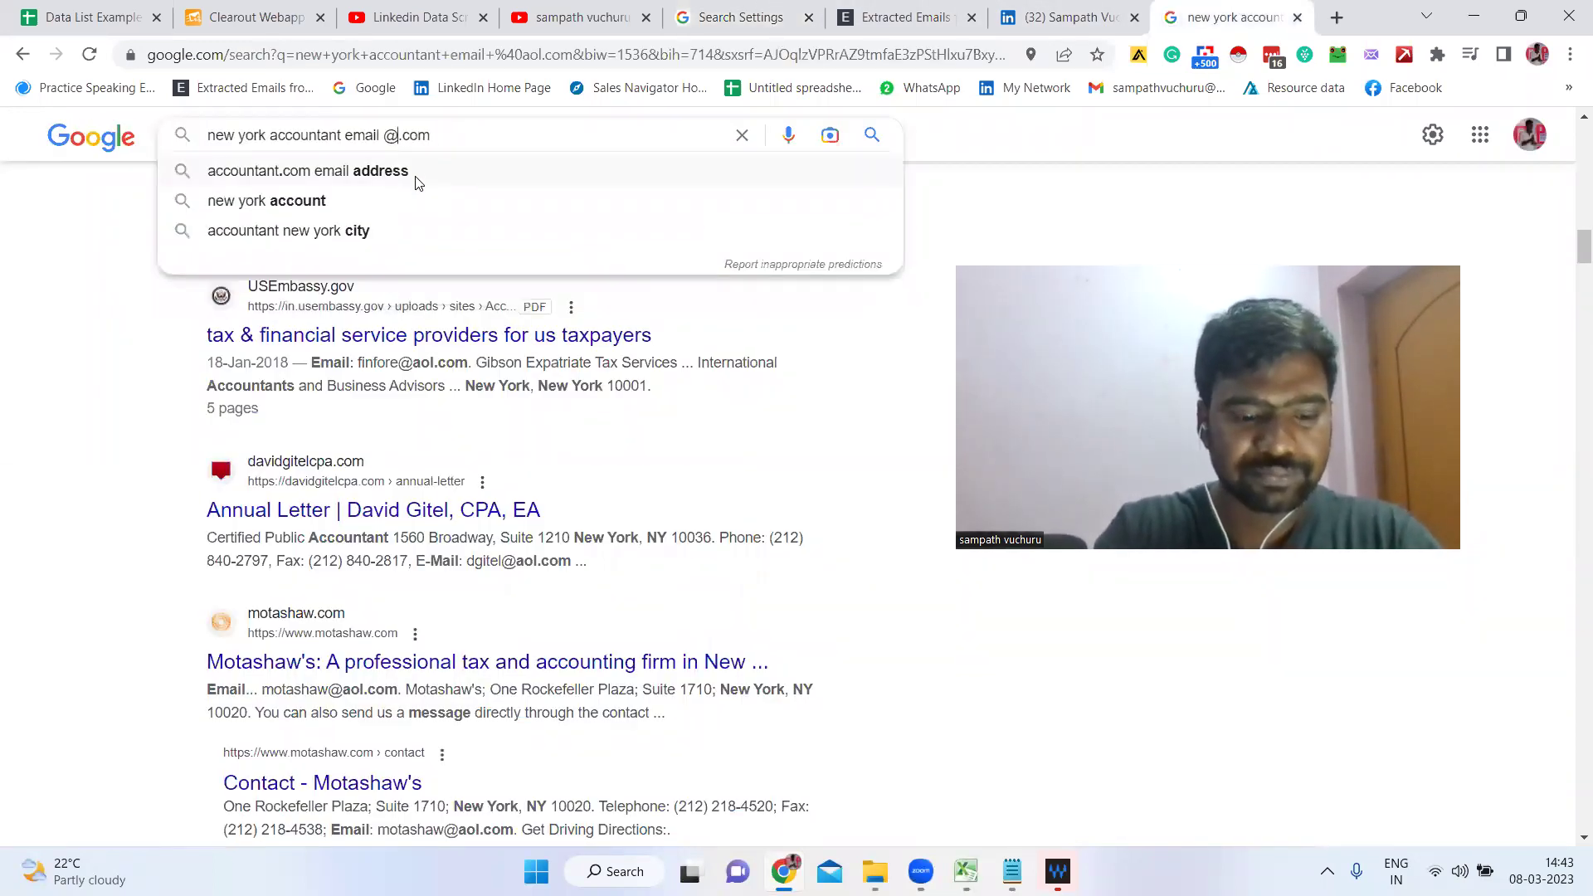
text(rediff)
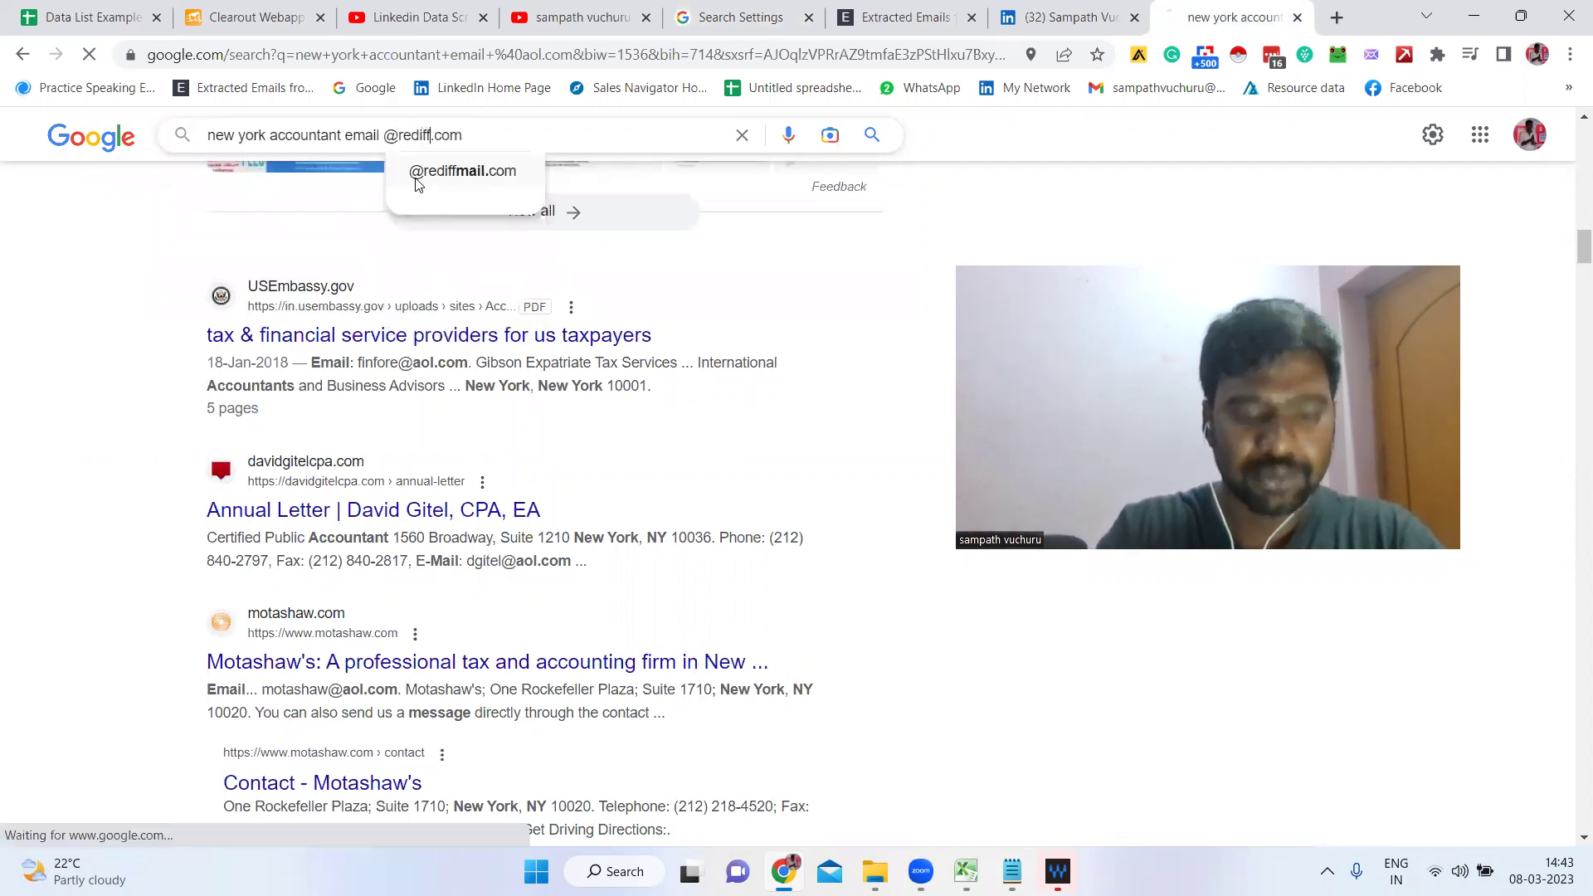
key(Return)
scroll(462, 480, down, 9)
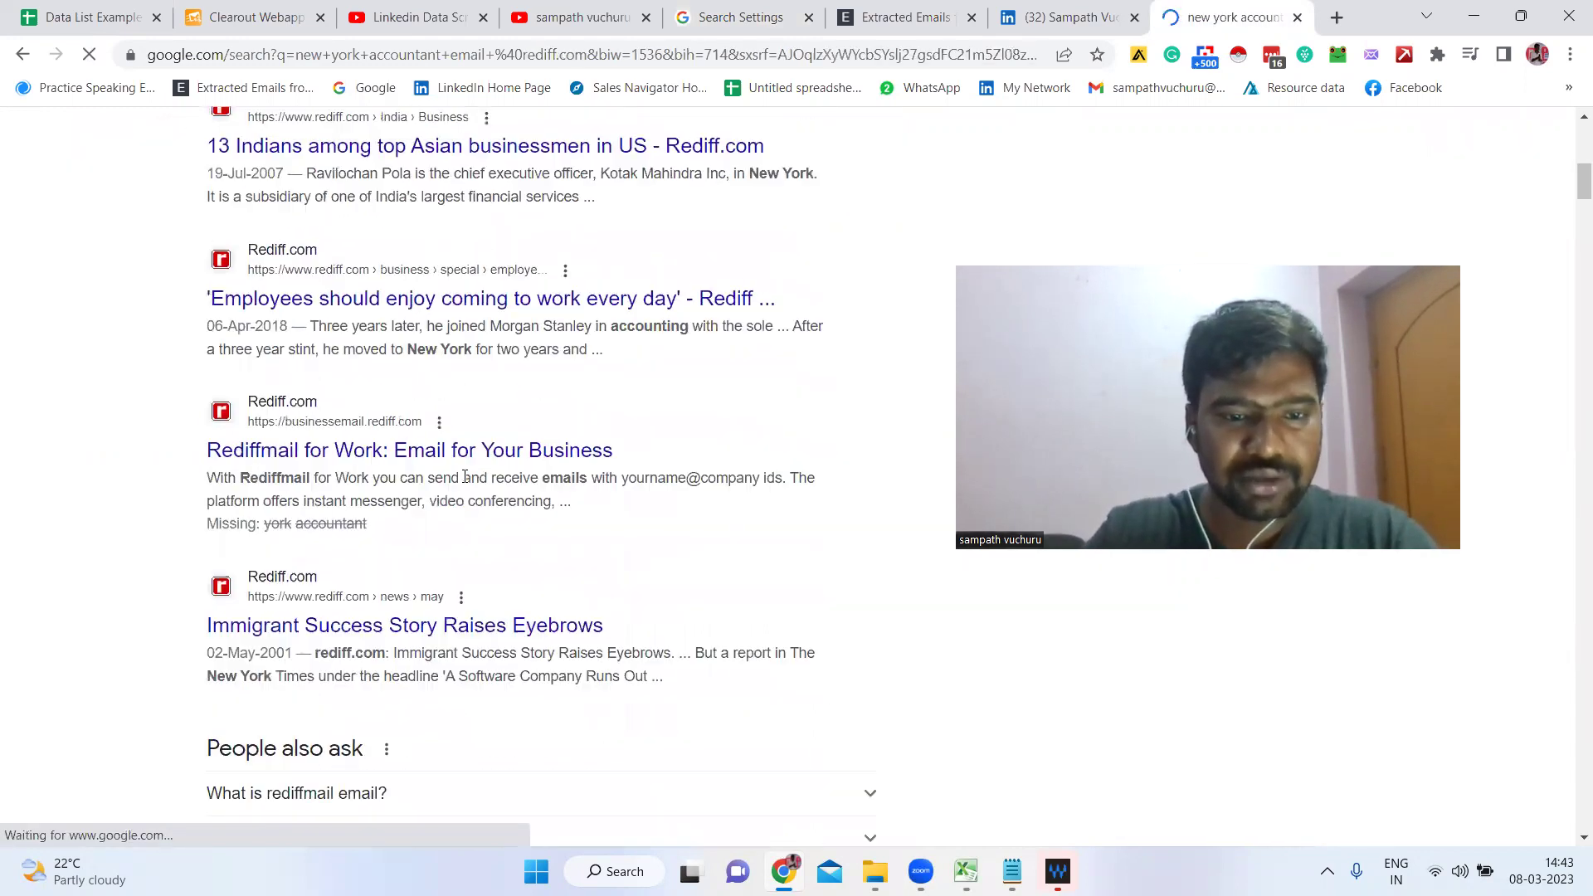
scroll(540, 474, down, 6)
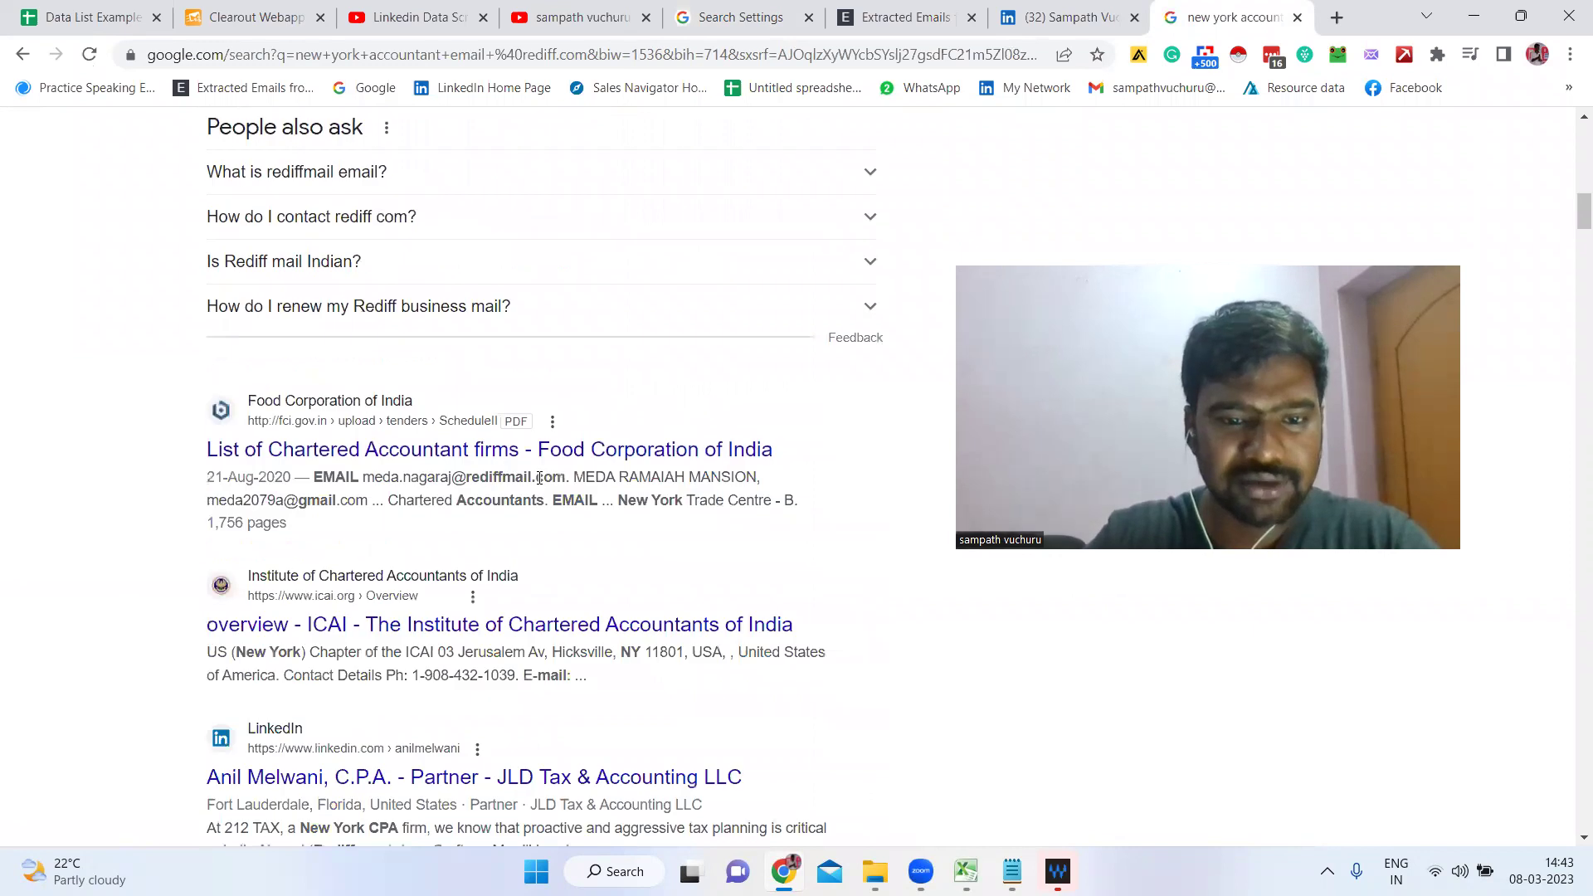
Step: Copy the entire Rediff results page into the Email Extractor, replacing the AOL list, and extract the email addresses
double_click(539, 478)
triple_click(539, 478)
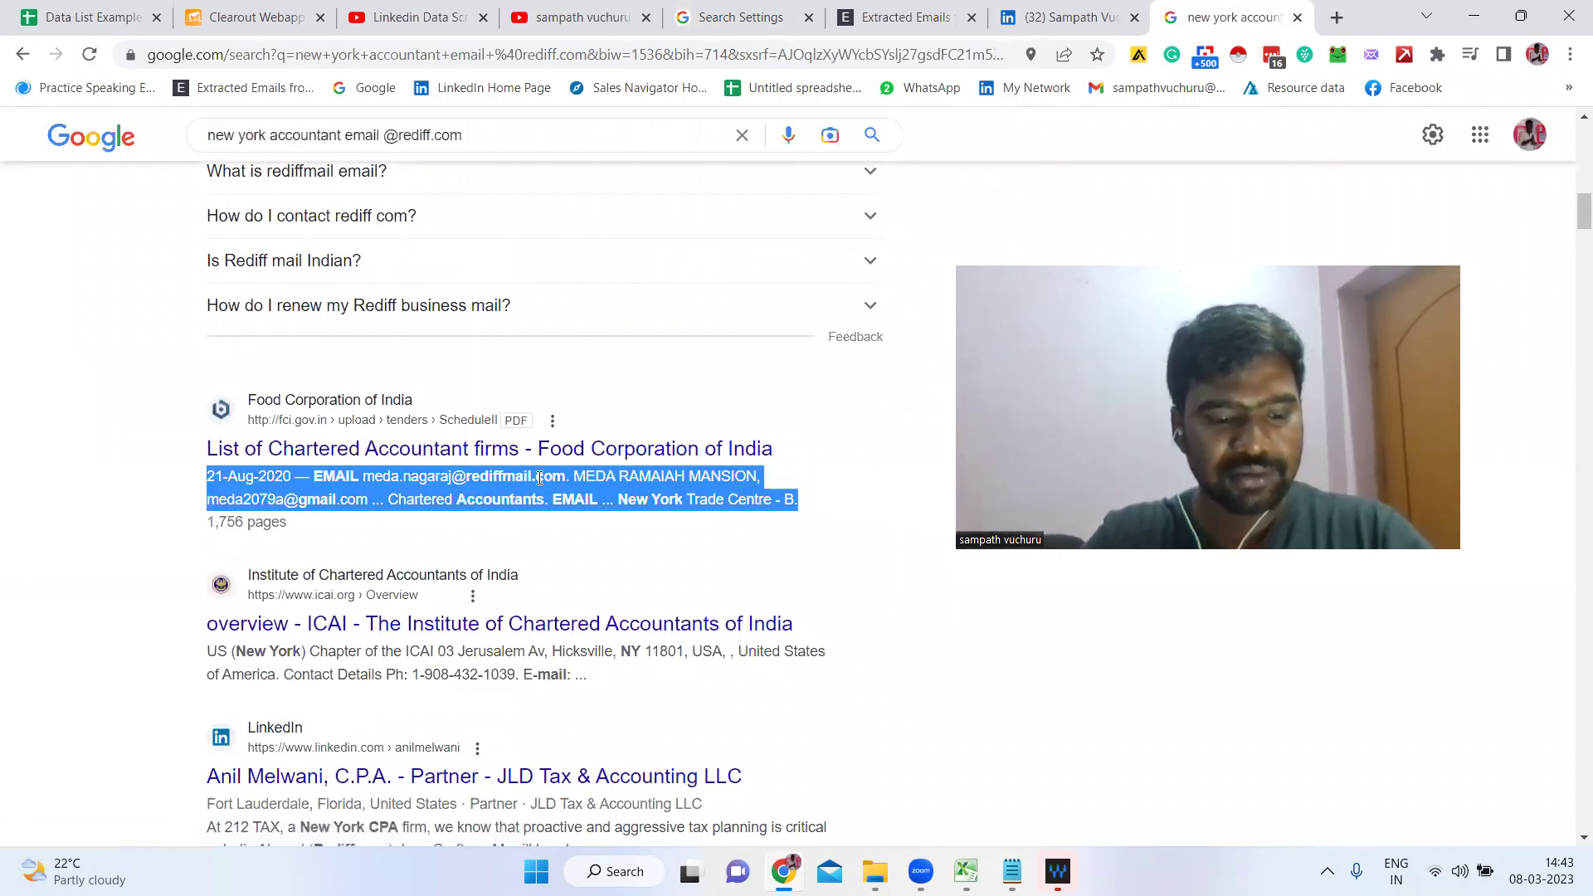
key(ctrl+a)
key(ctrl+c)
click(927, 19)
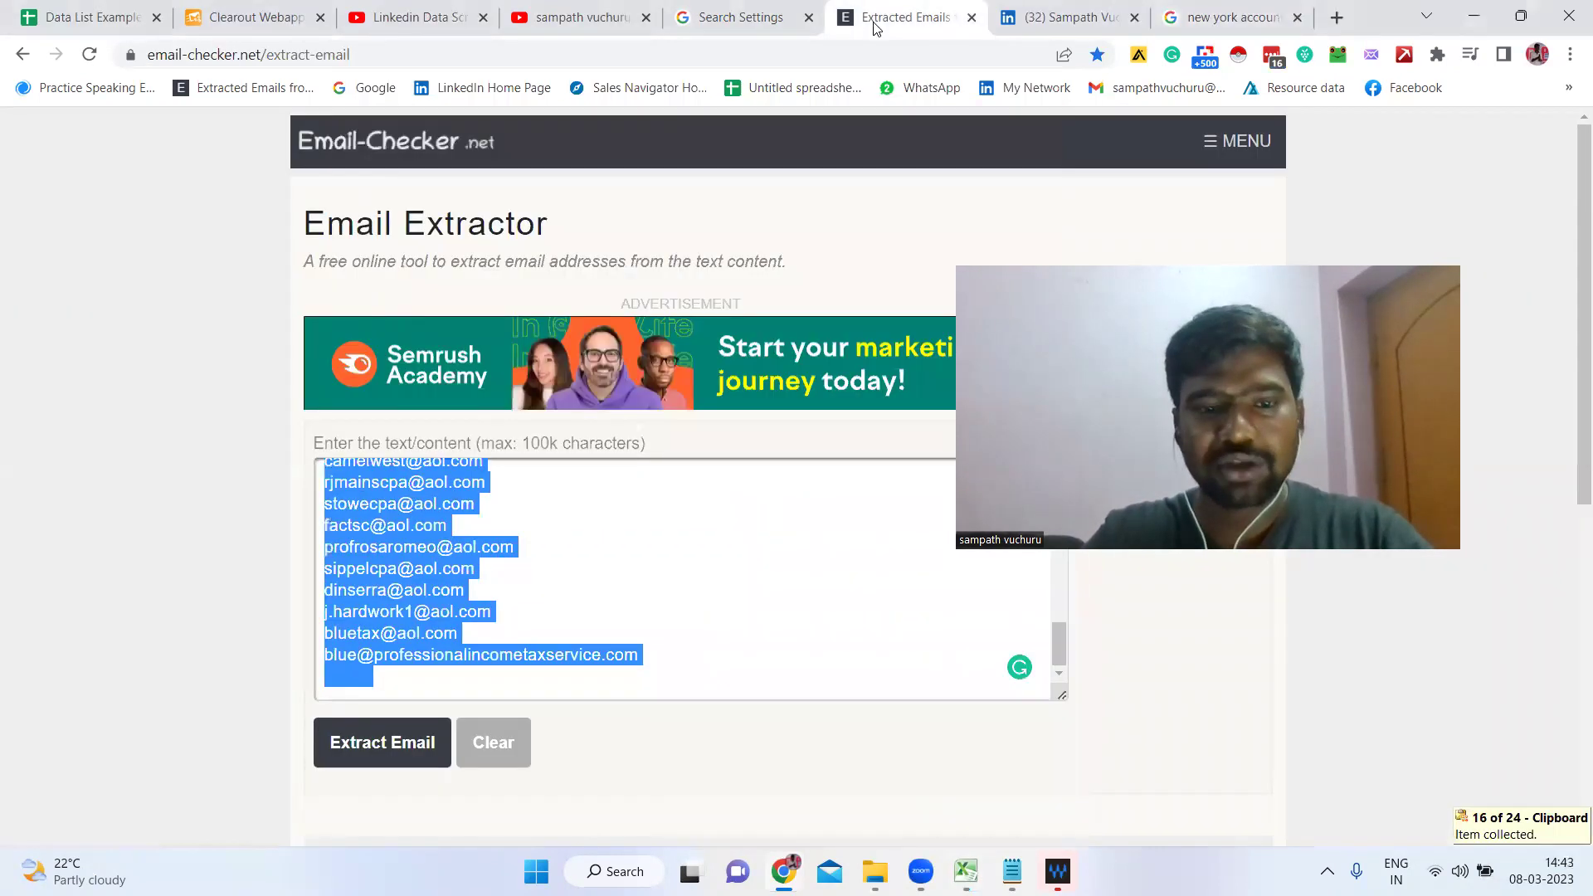
key(ctrl+v)
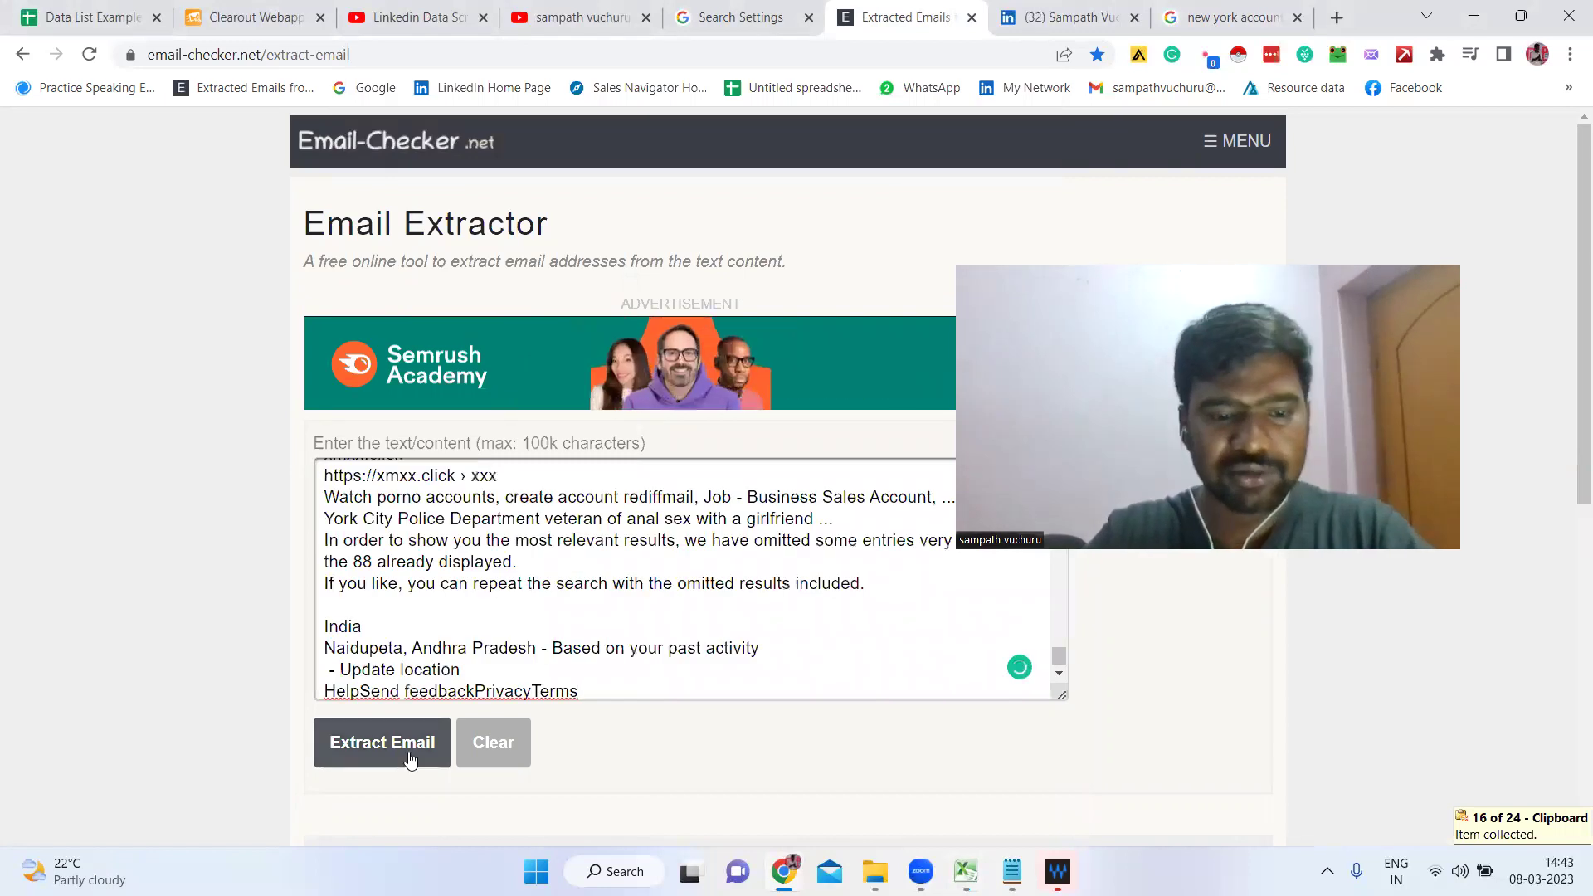
click(378, 745)
scroll(506, 606, down, 10)
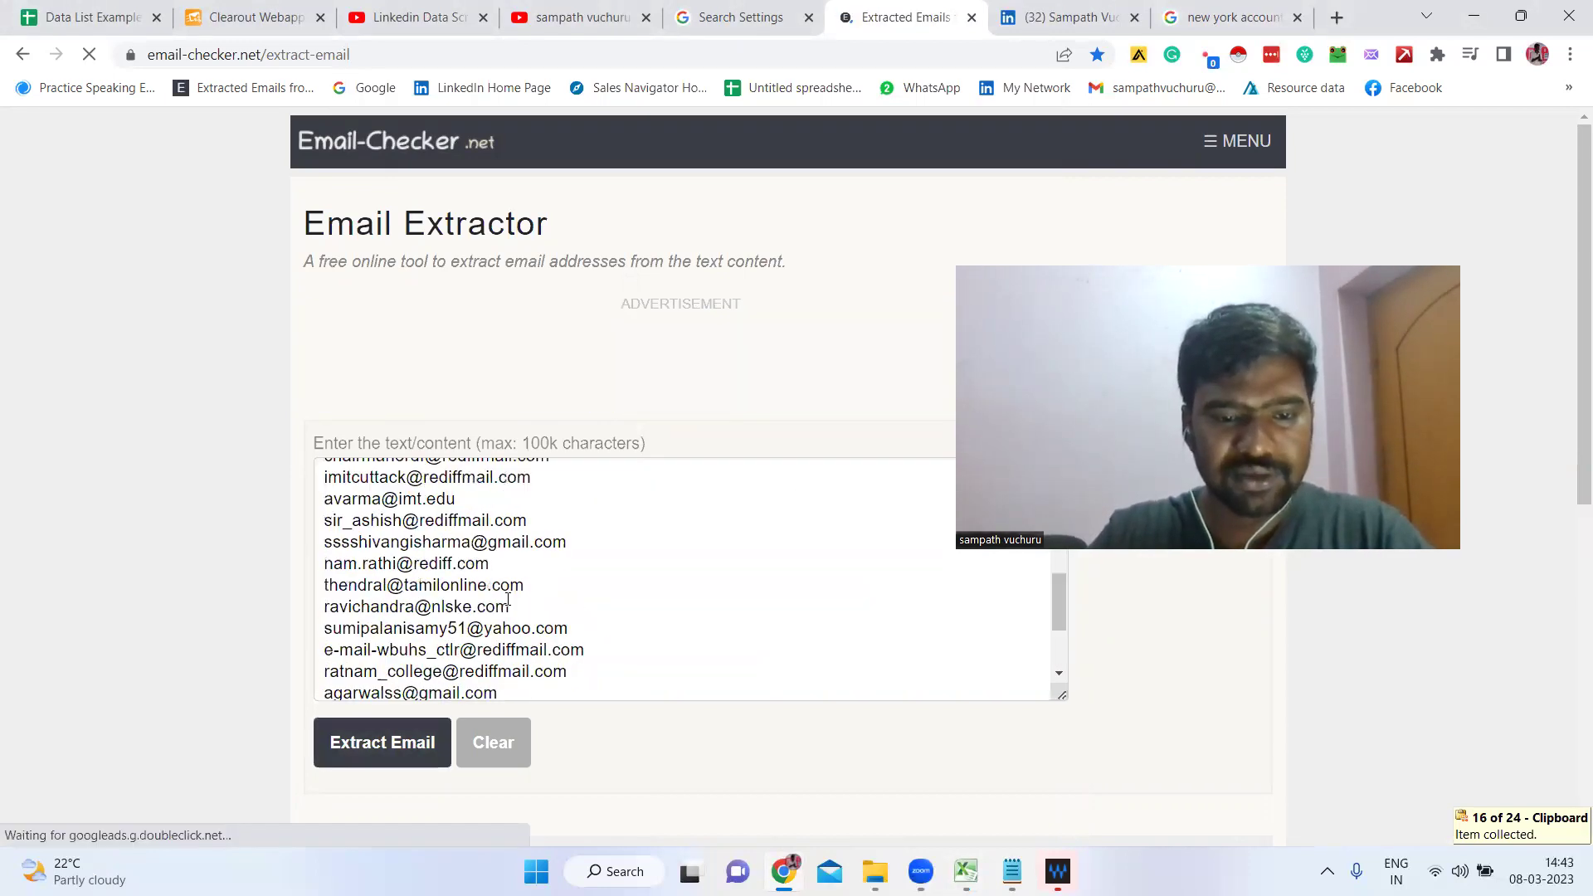
Step: Copy all extracted Rediff addresses into the Excel email list from cell A161, and go back to the Google results
triple_click(528, 589)
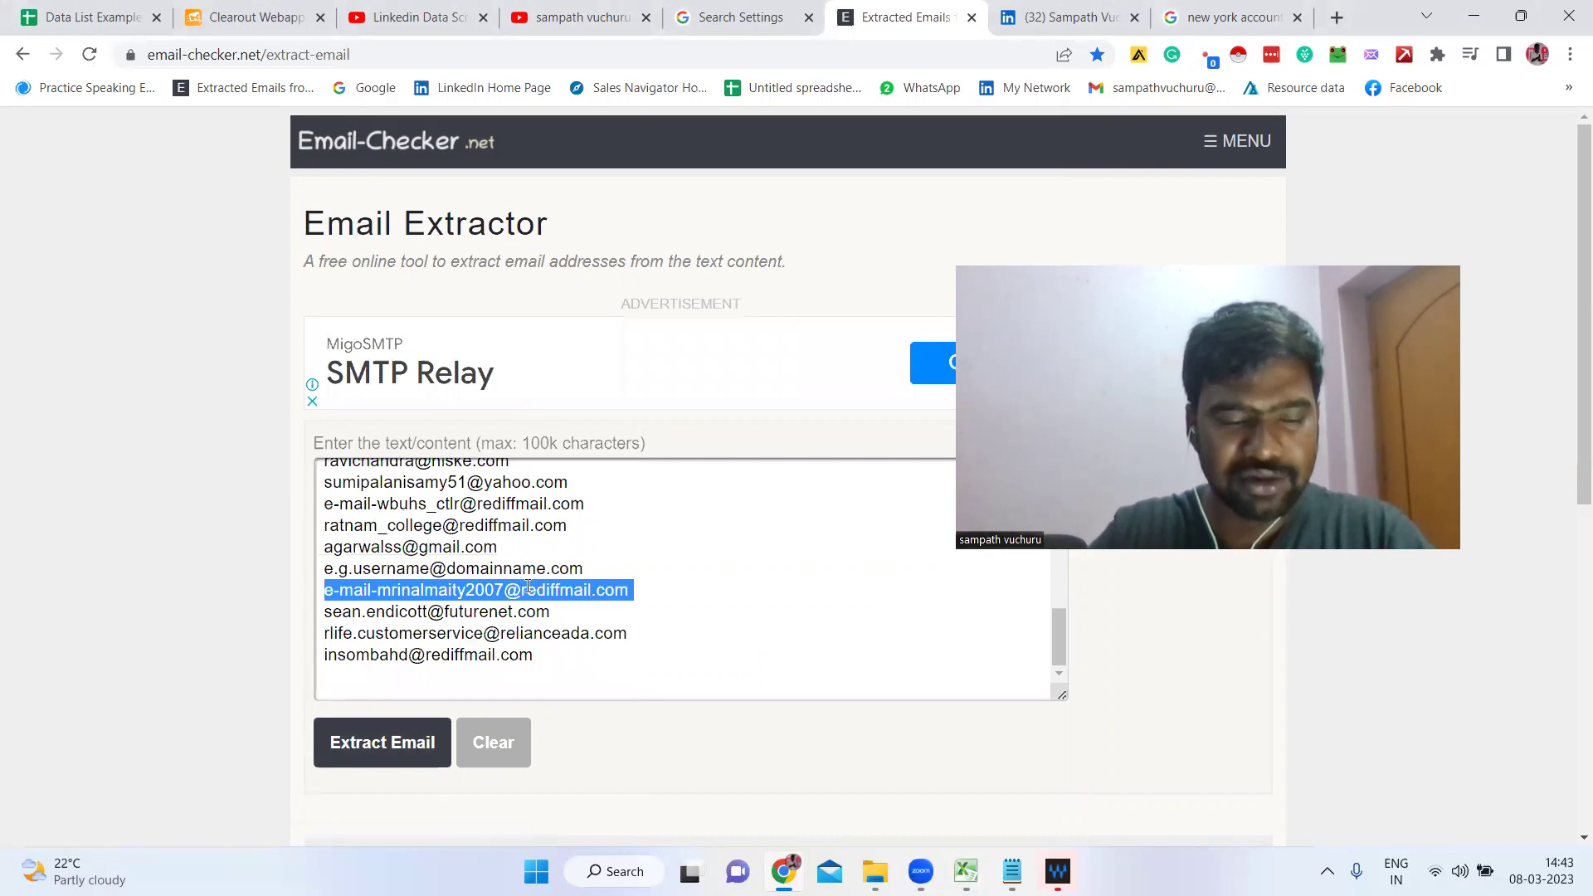
key(ctrl+a)
key(ctrl+c)
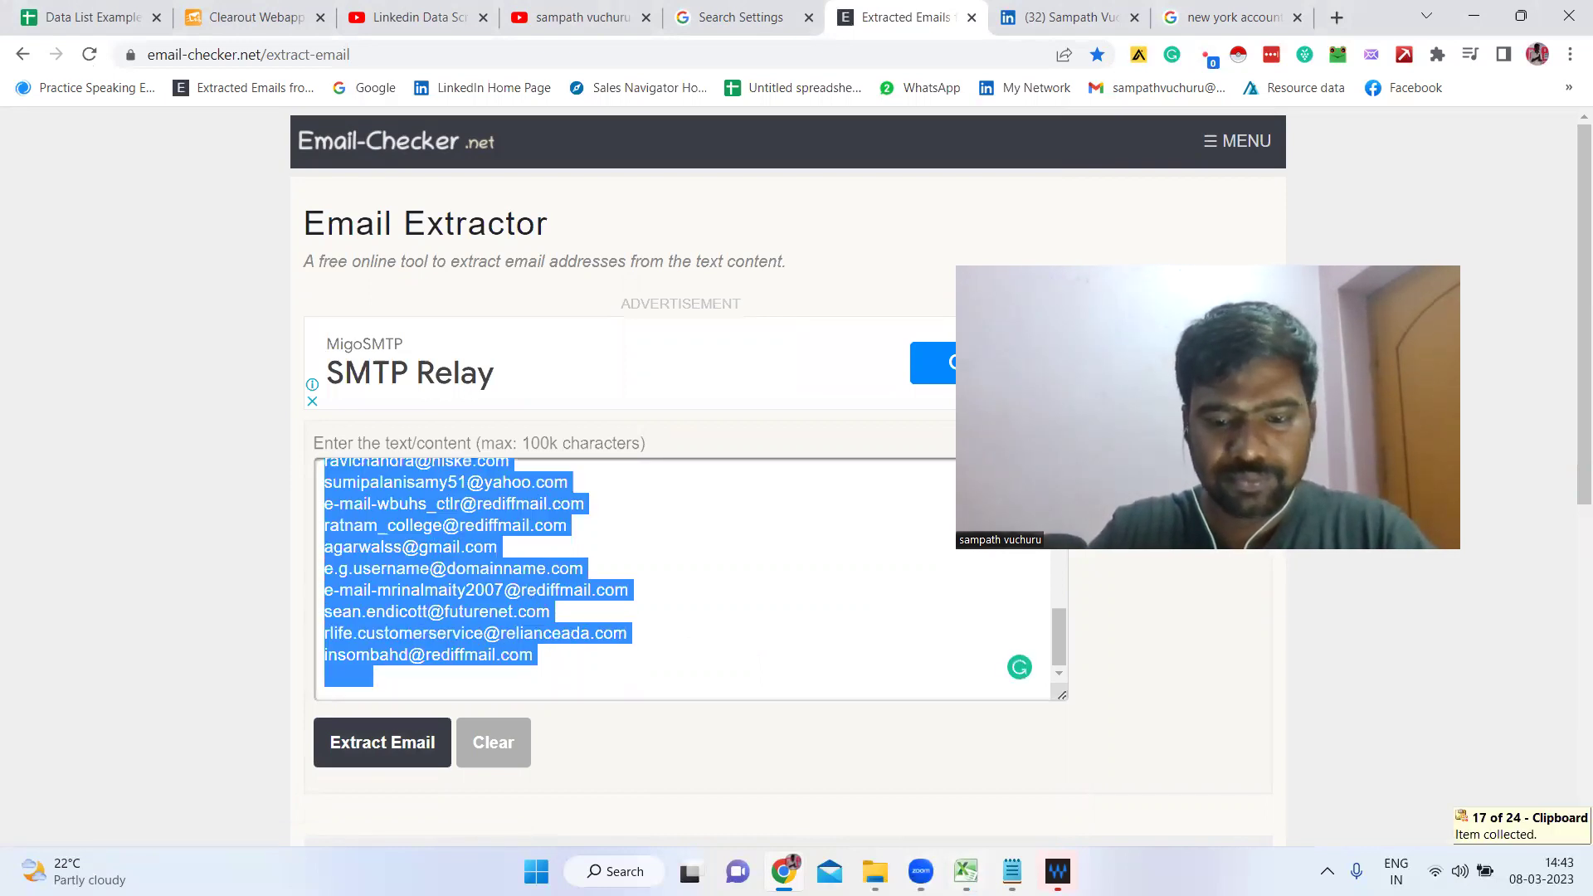
click(966, 871)
key(ctrl+v)
scroll(687, 419, down, 8)
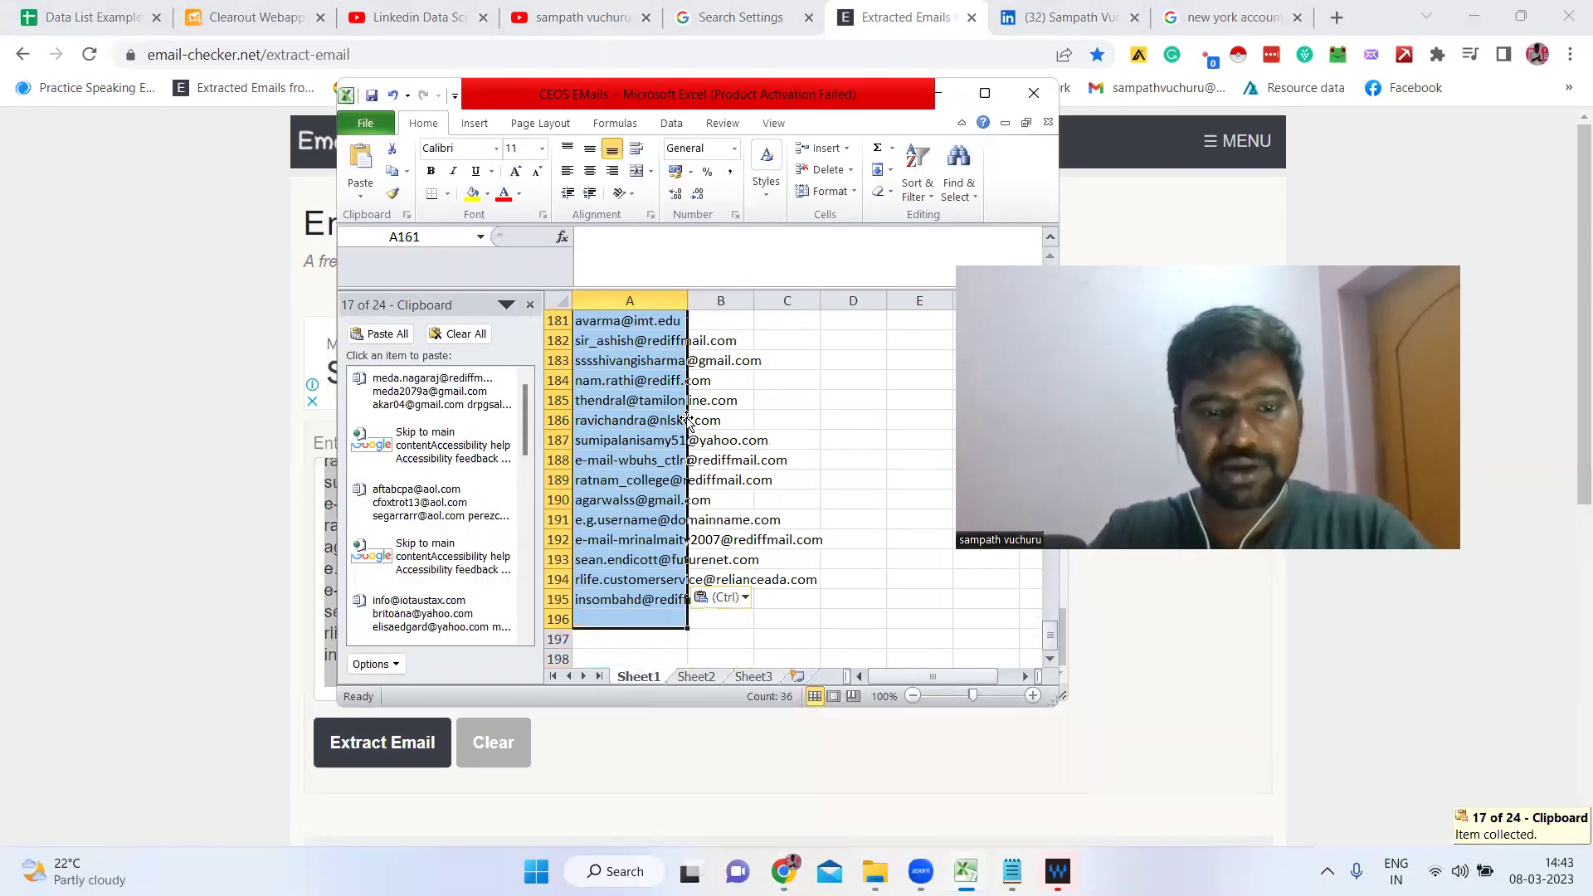
click(724, 465)
click(938, 93)
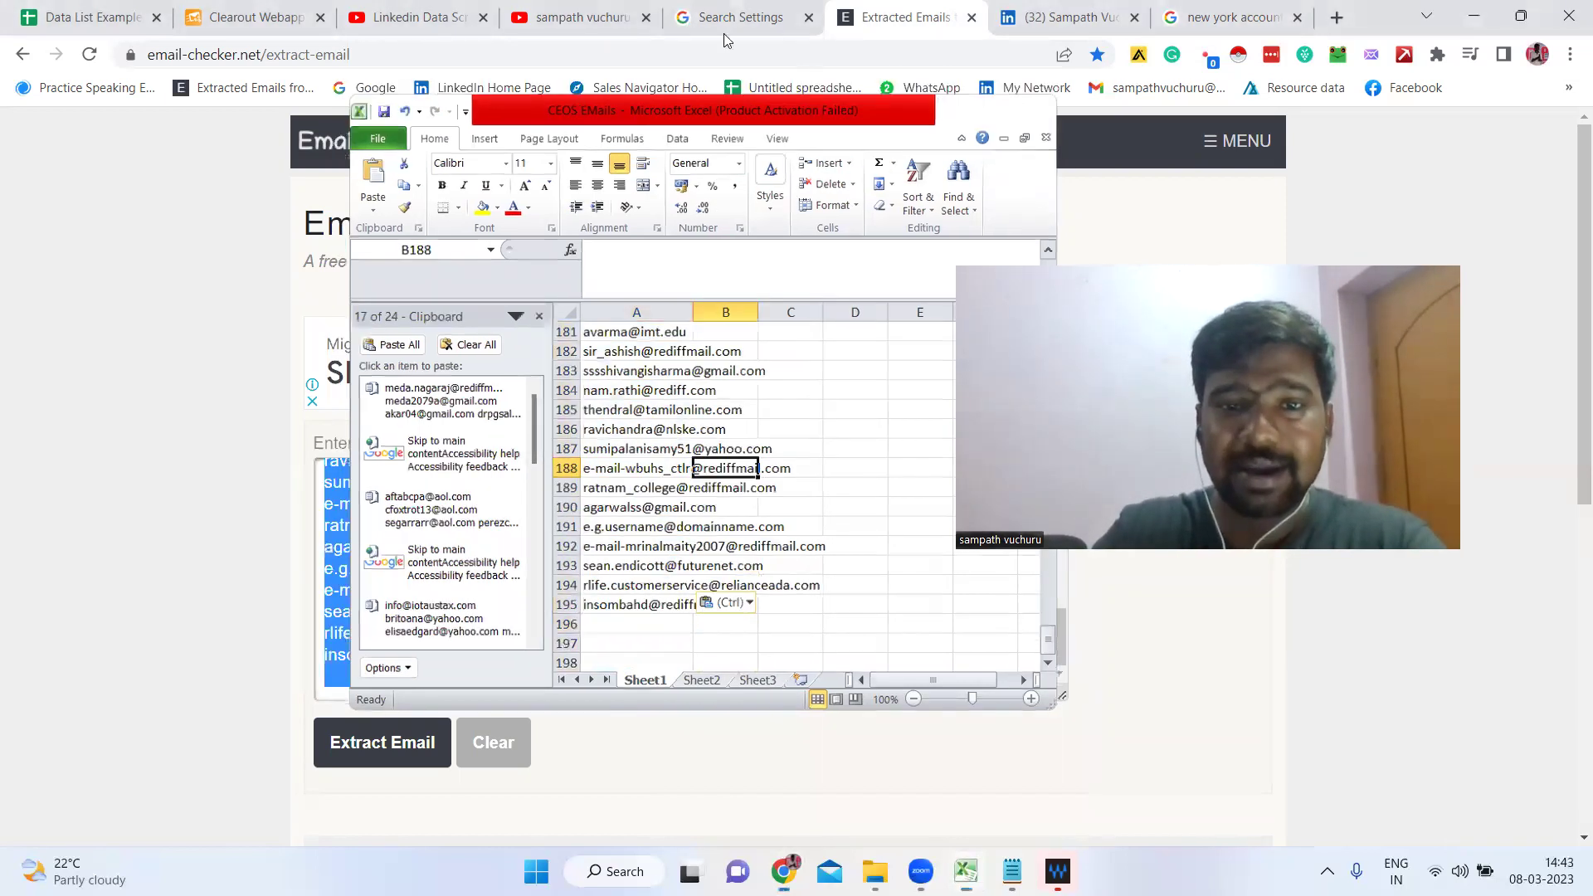
click(1228, 17)
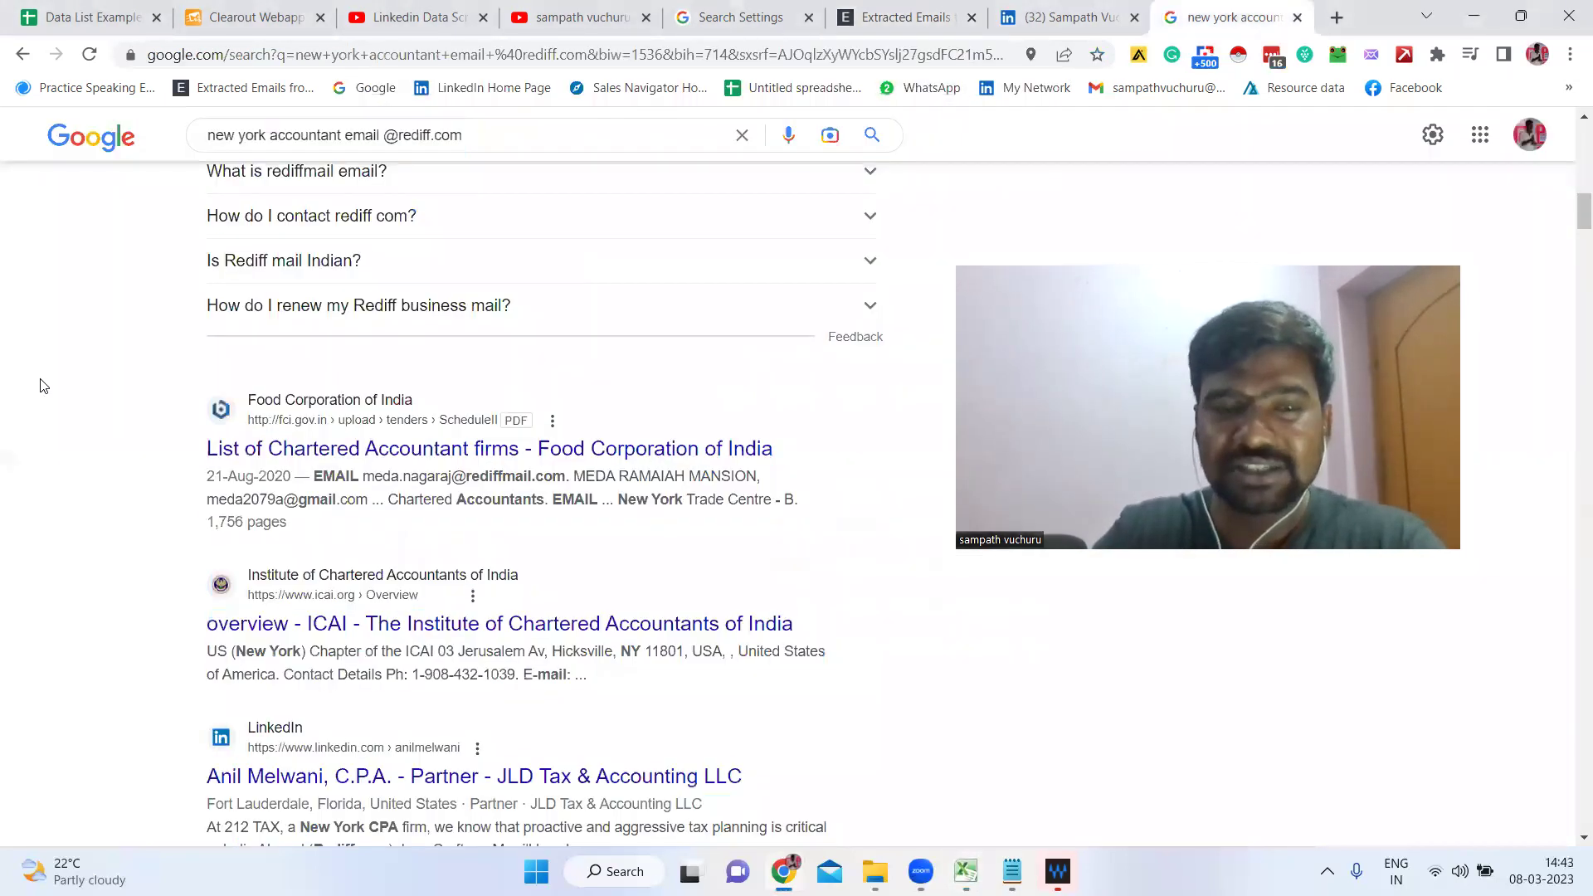
Step: Change the Google search to "new york accountant contact us email @" and run it
scroll(43, 385, up, 13)
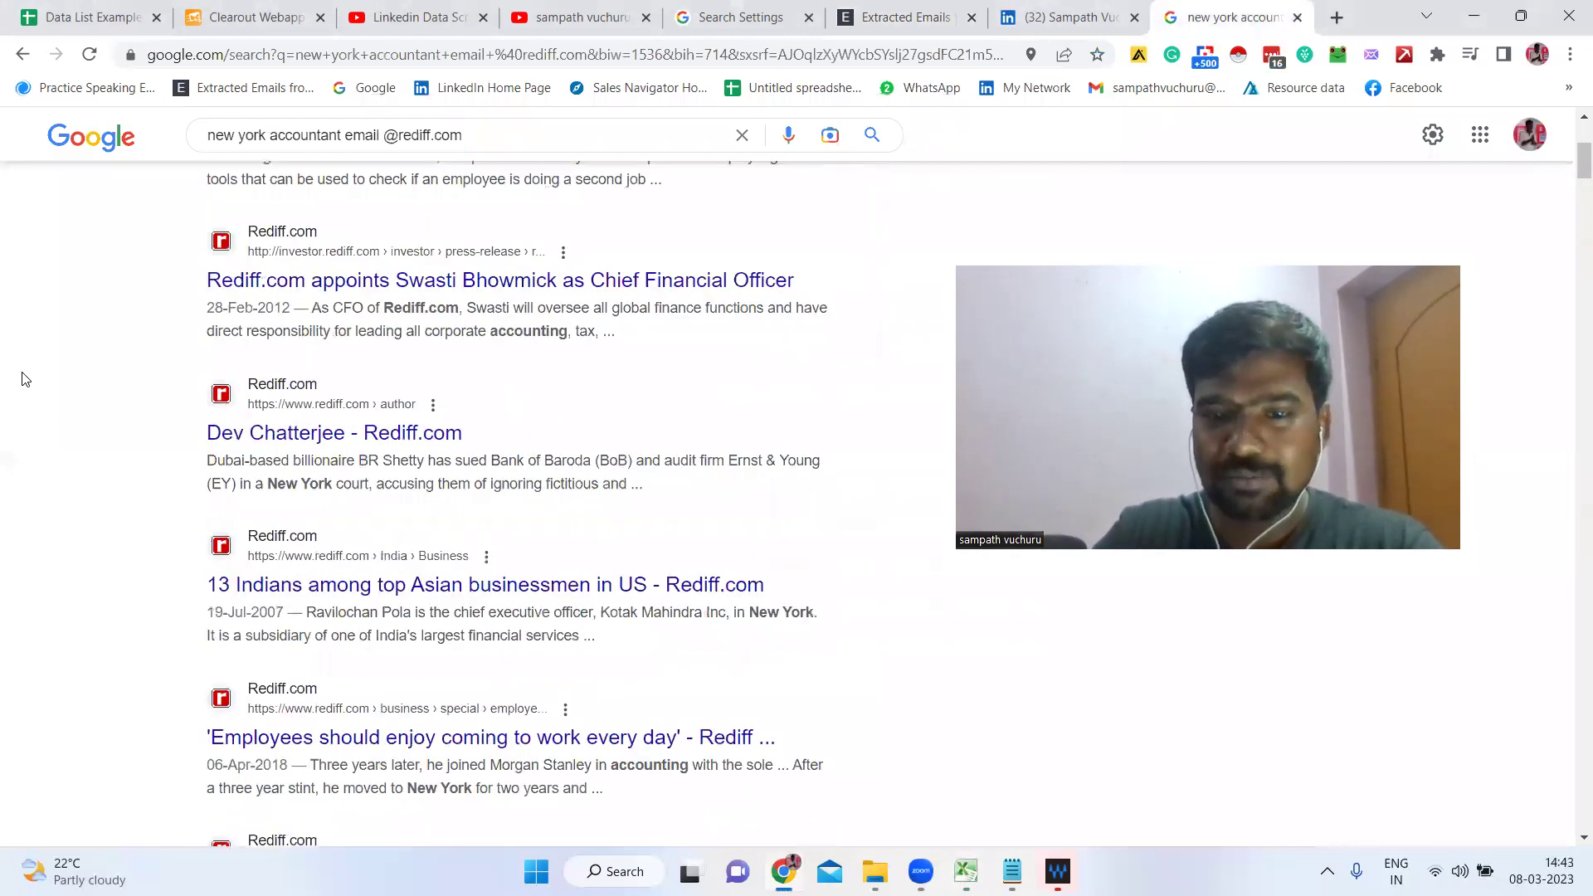
scroll(25, 379, up, 5)
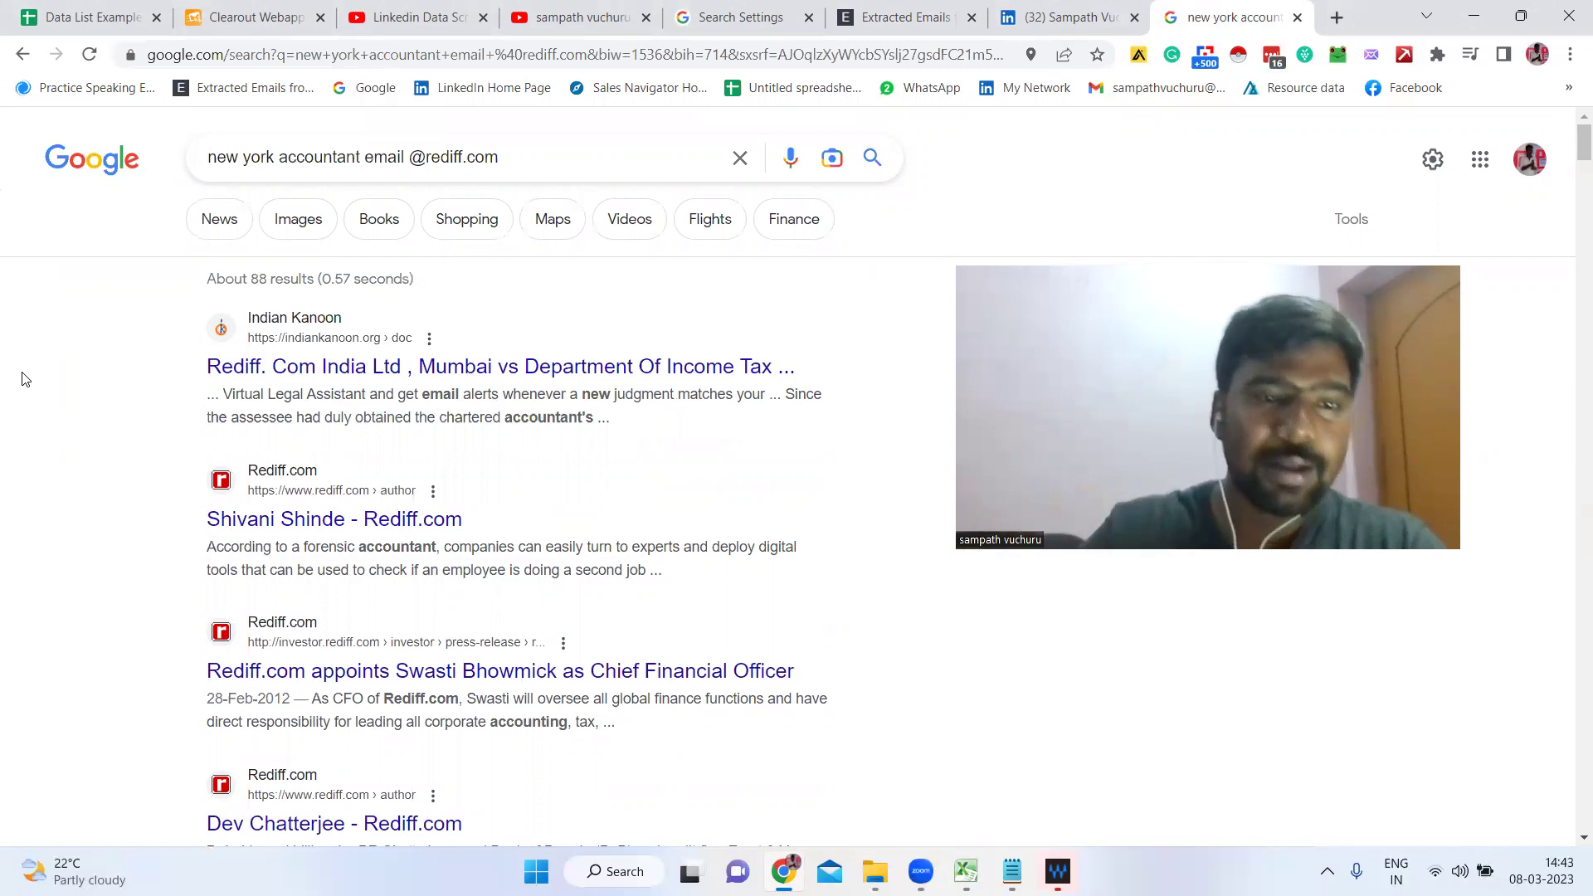
click(426, 163)
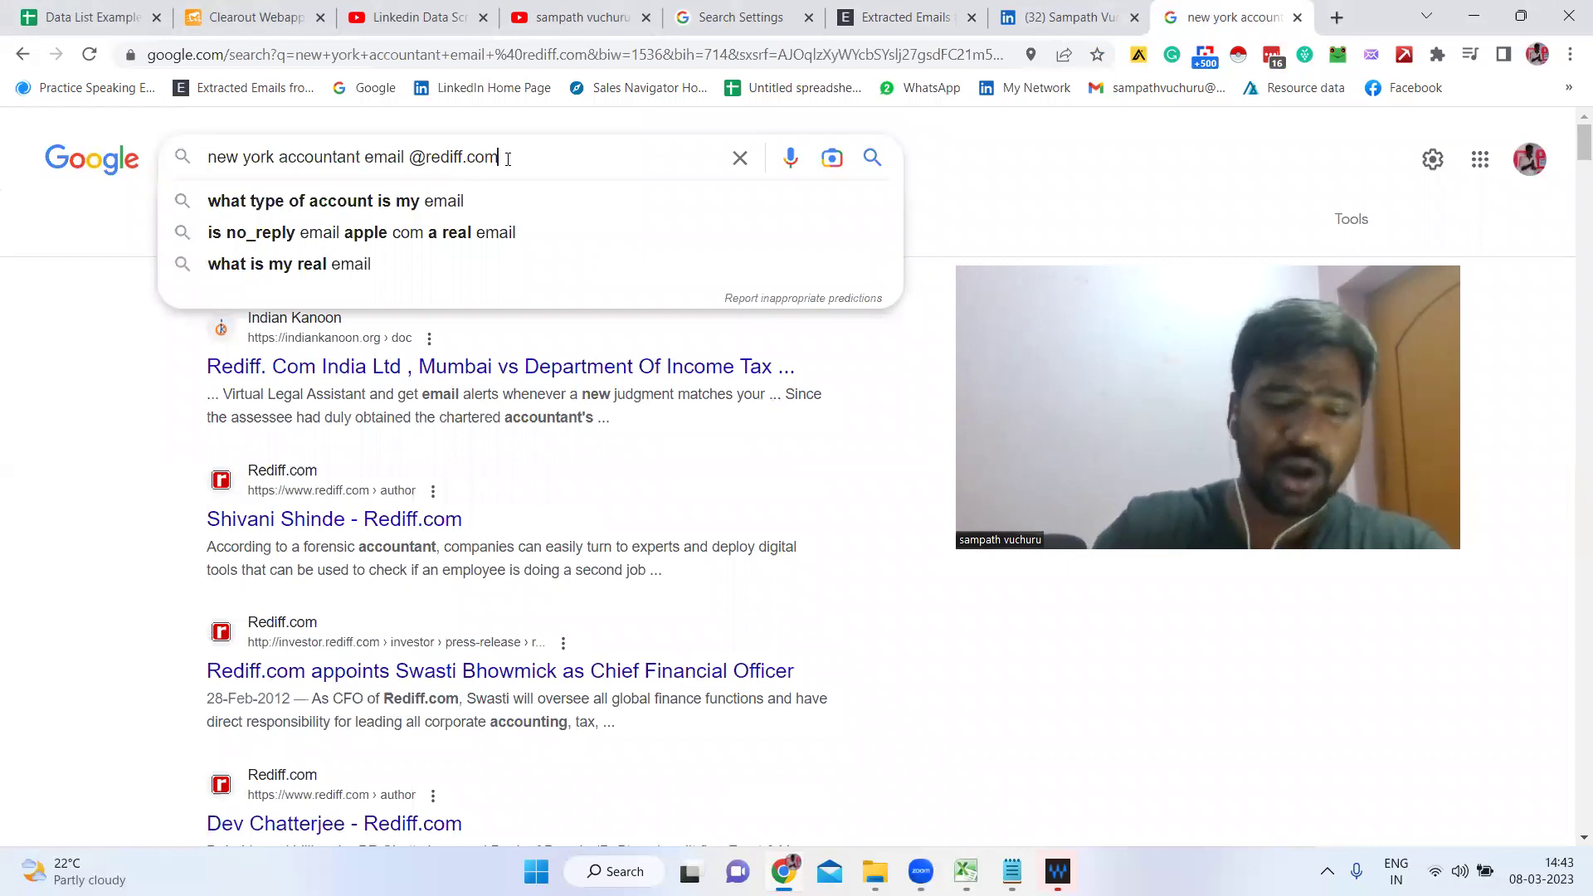
key(BackSpace)
key(BackSpace)
key(BackSpace)
key(BackSpace)
key(BackSpace)
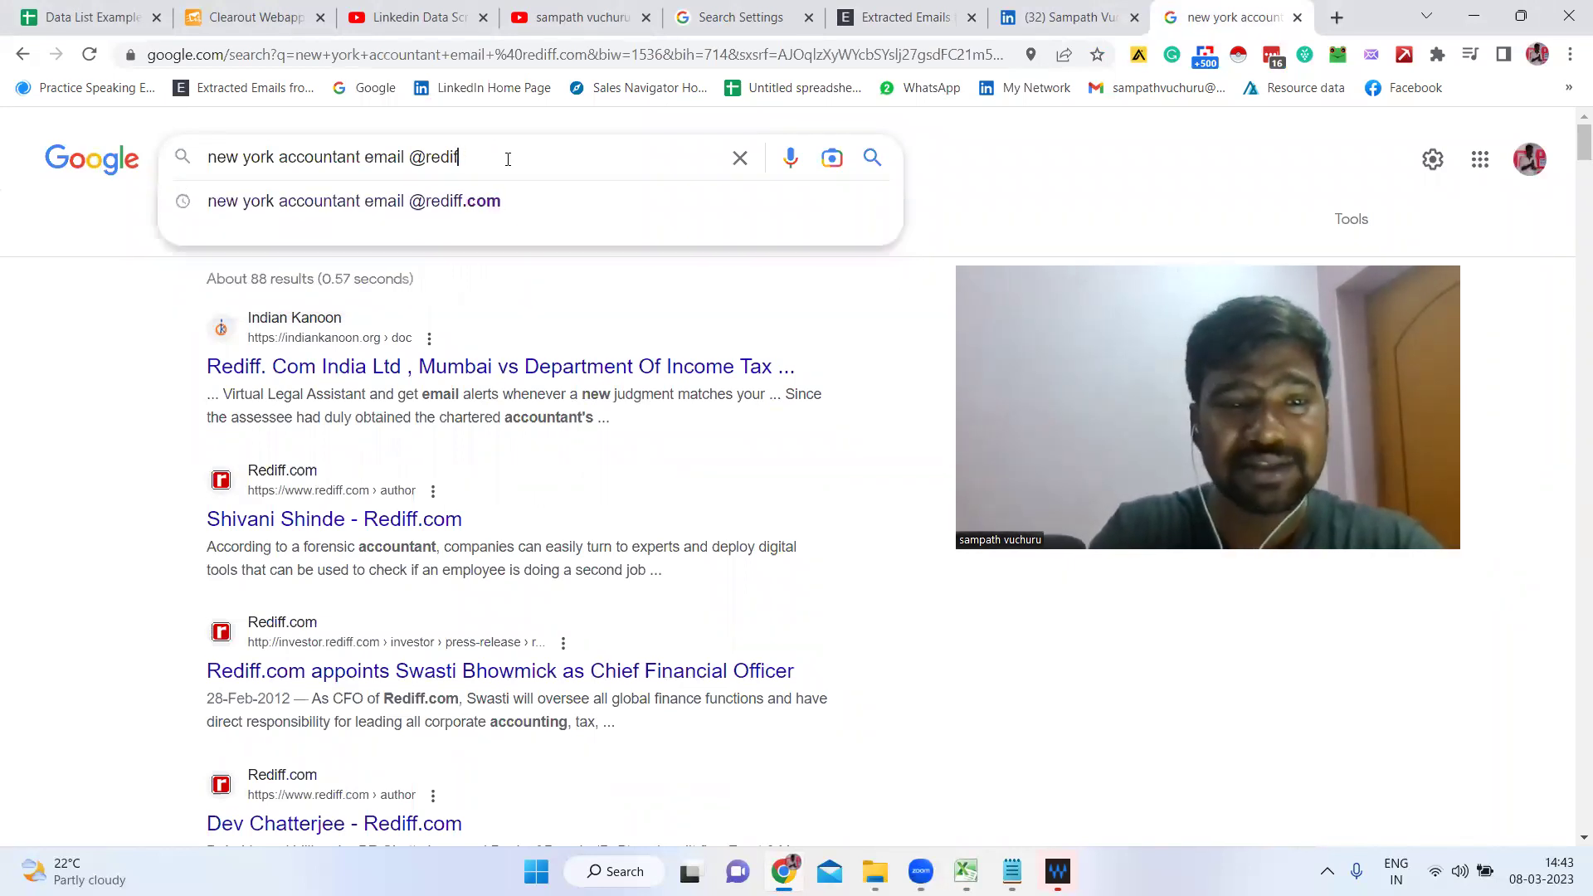
key(BackSpace)
key(BackSpace)
key(Left)
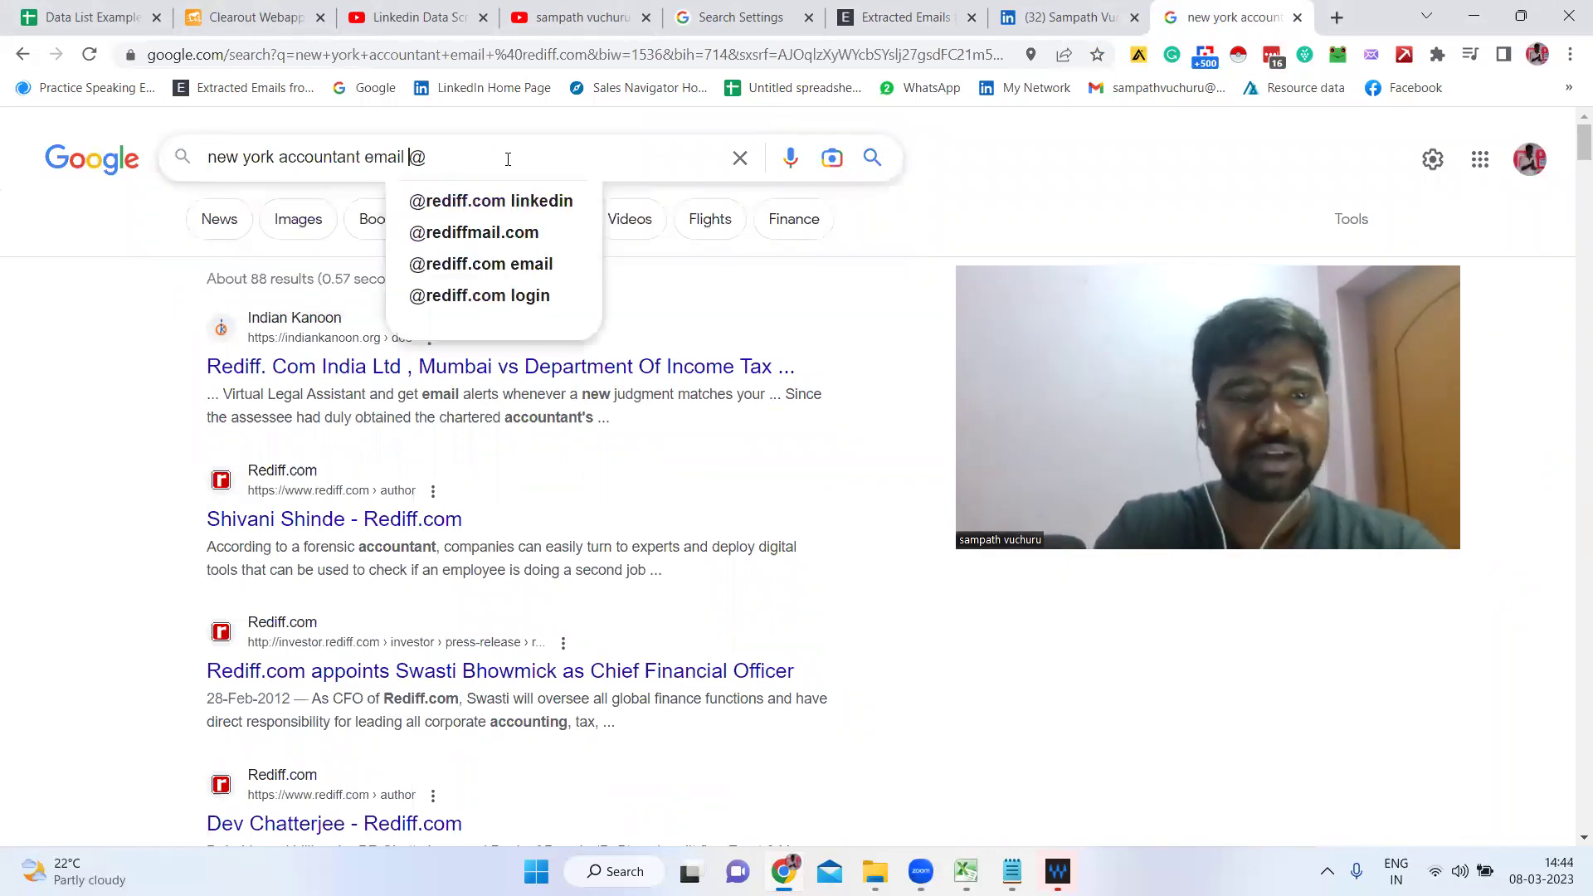
key(Left)
key(Left)
text(contact)
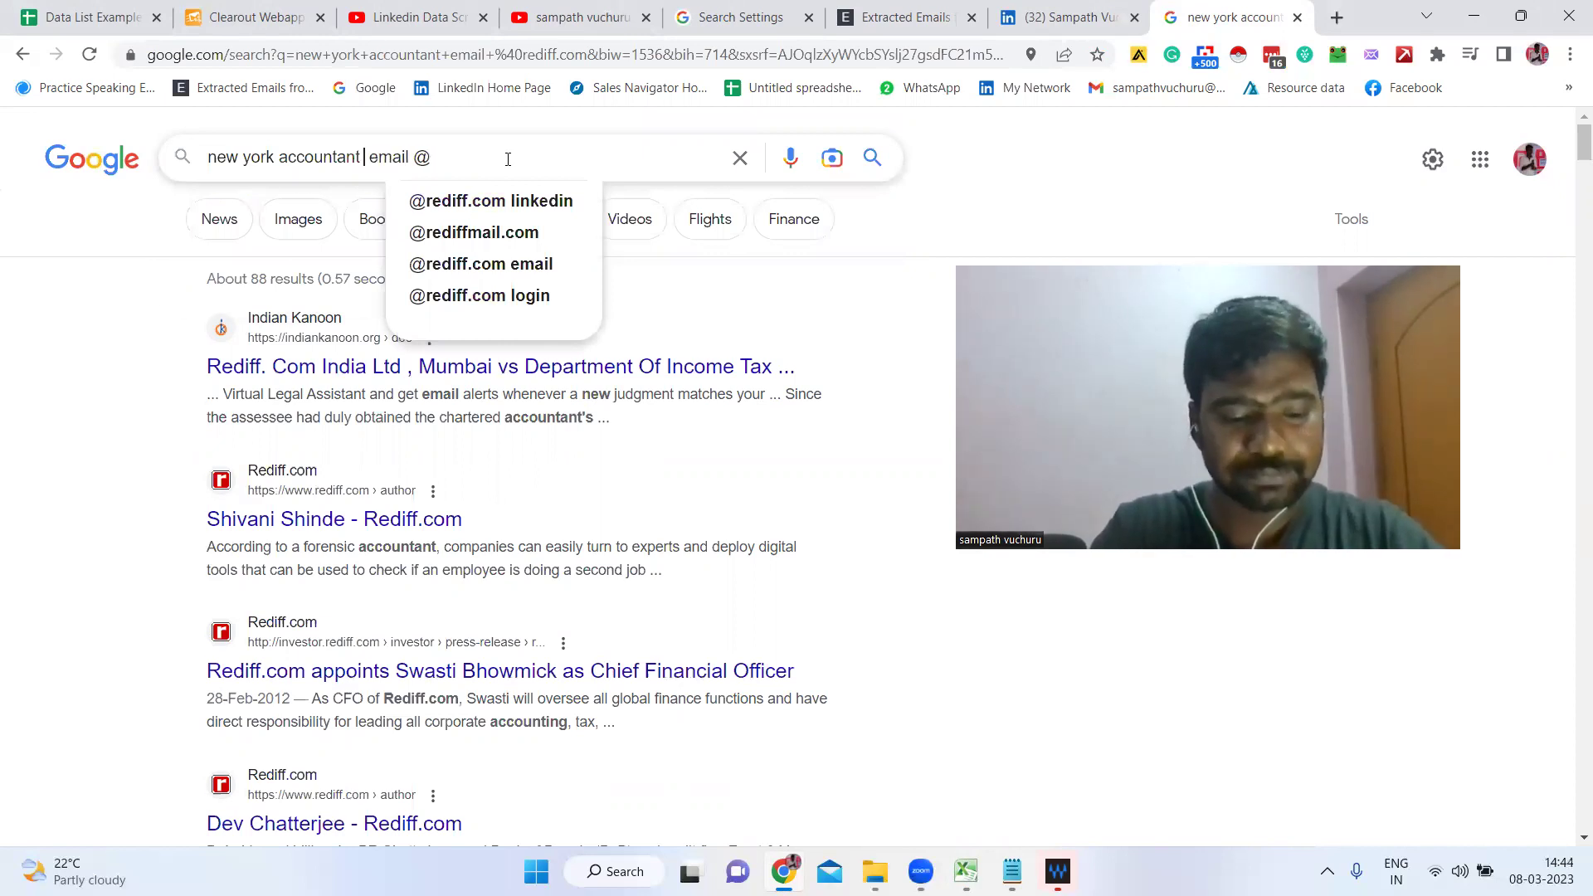
text( us)
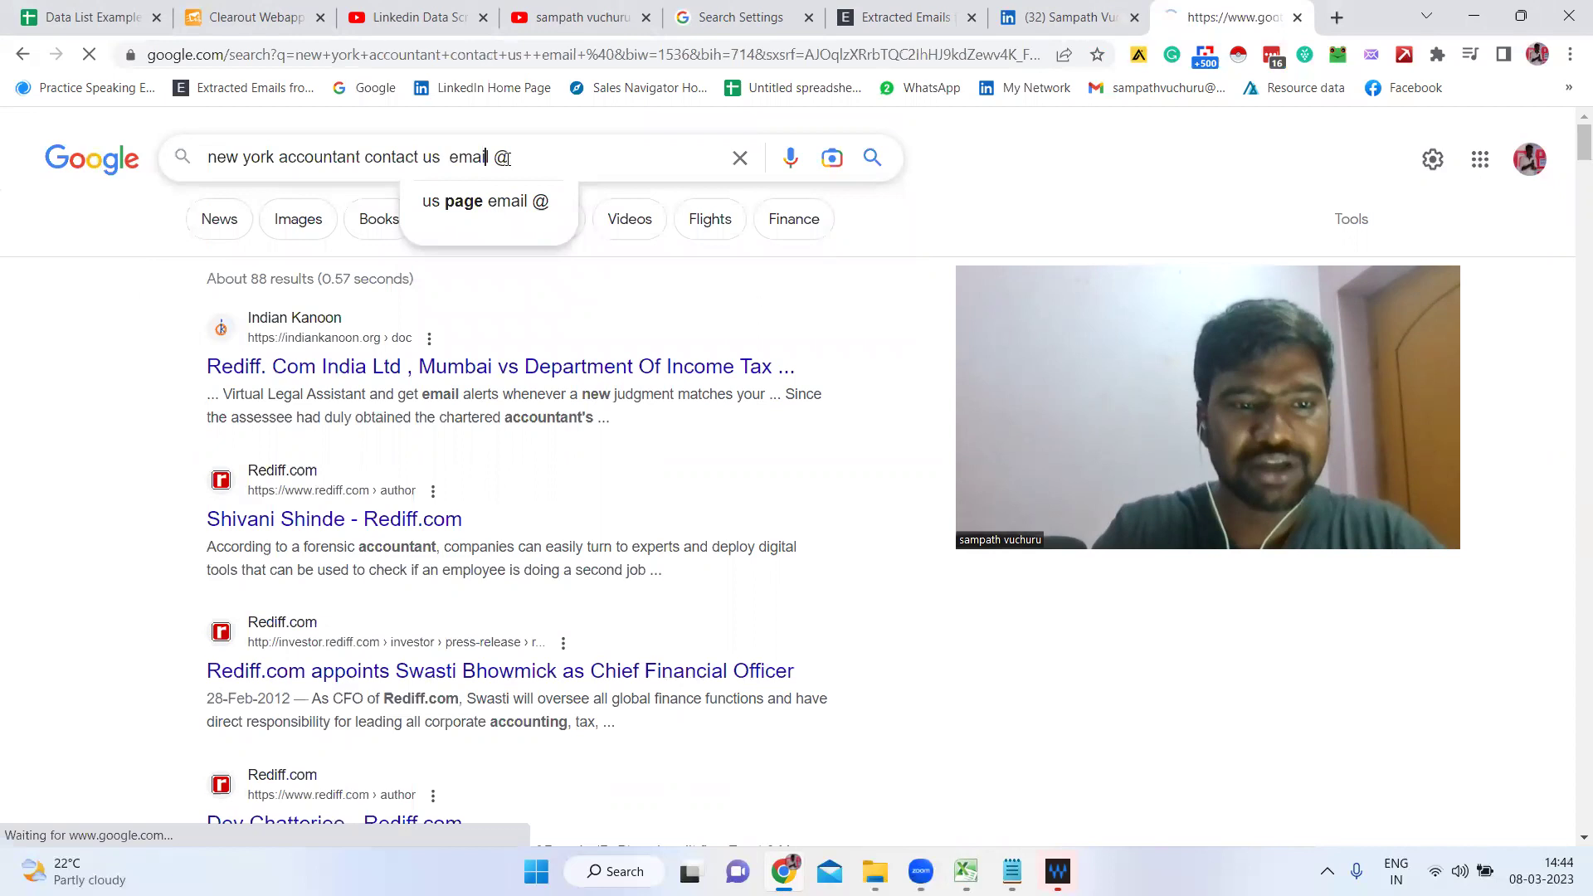
key(Return)
Step: Copy the entire contact-us results page into the Email Extractor, replacing the Rediff list, and extract the email addresses
scroll(431, 482, down, 10)
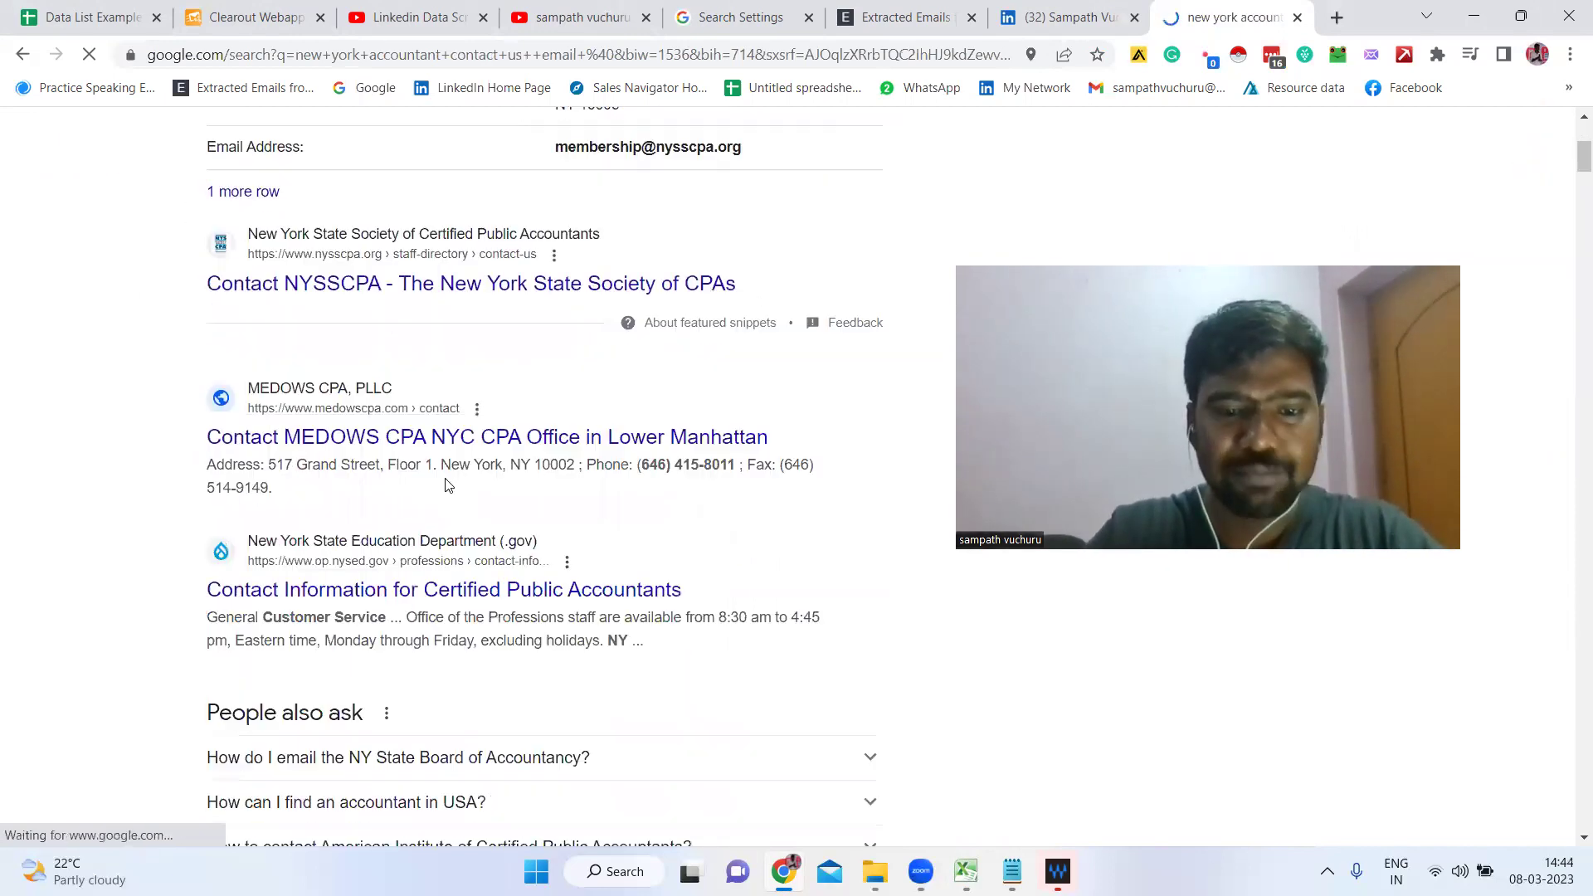
scroll(473, 508, down, 20)
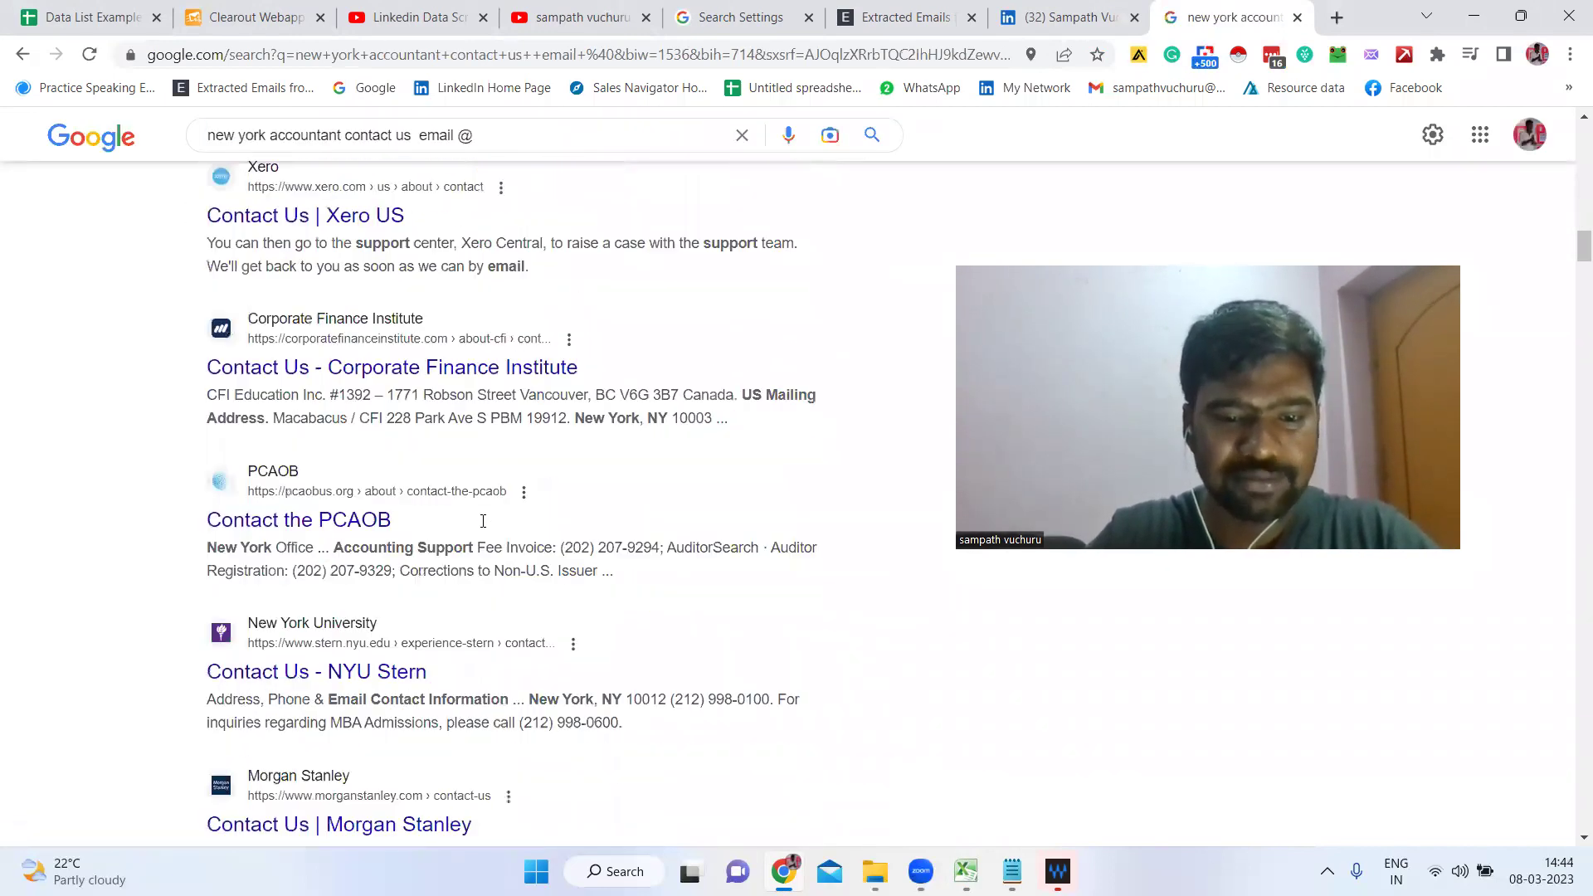
scroll(490, 511, down, 6)
scroll(490, 510, up, 6)
scroll(494, 507, down, 15)
scroll(501, 506, down, 10)
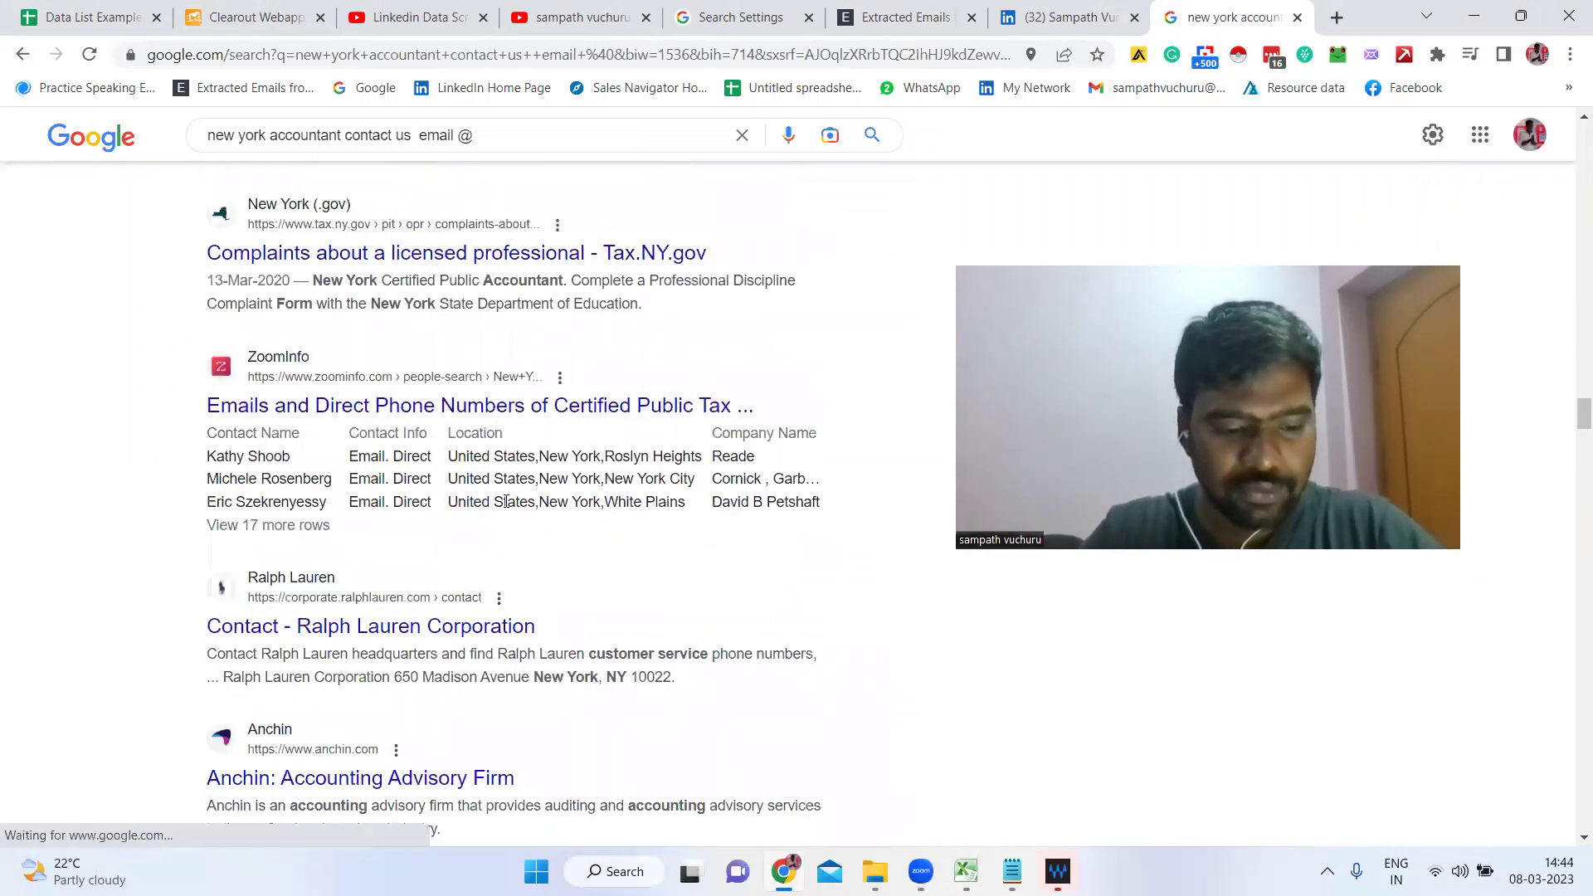
key(ctrl+a)
key(ctrl+c)
click(904, 17)
click(605, 545)
key(ctrl+a)
key(Delete)
key(ctrl+v)
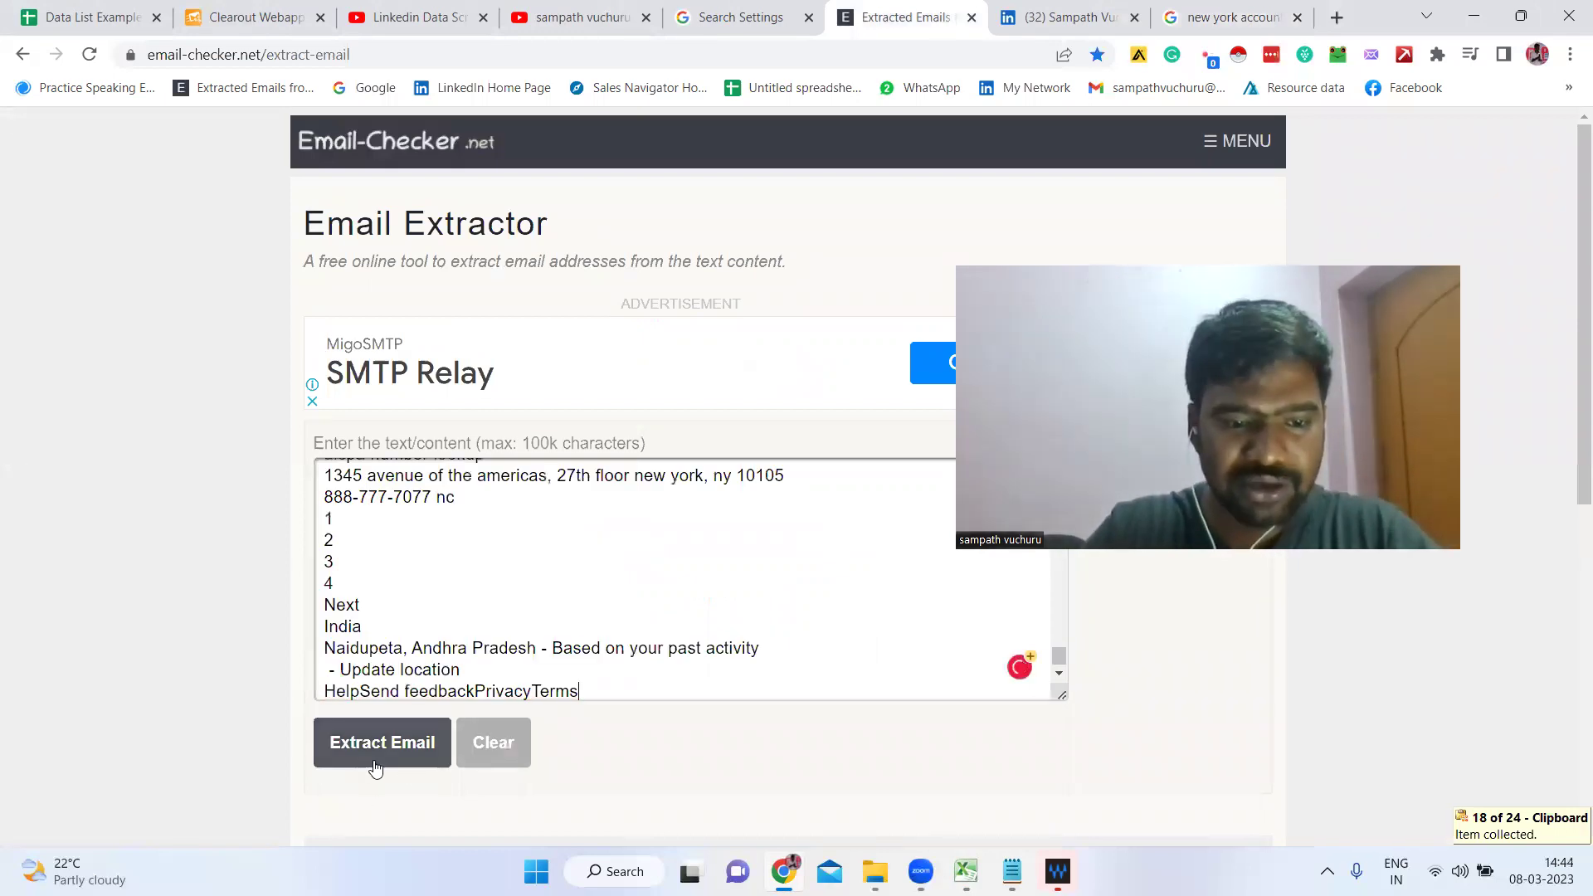
click(381, 764)
scroll(578, 611, down, 3)
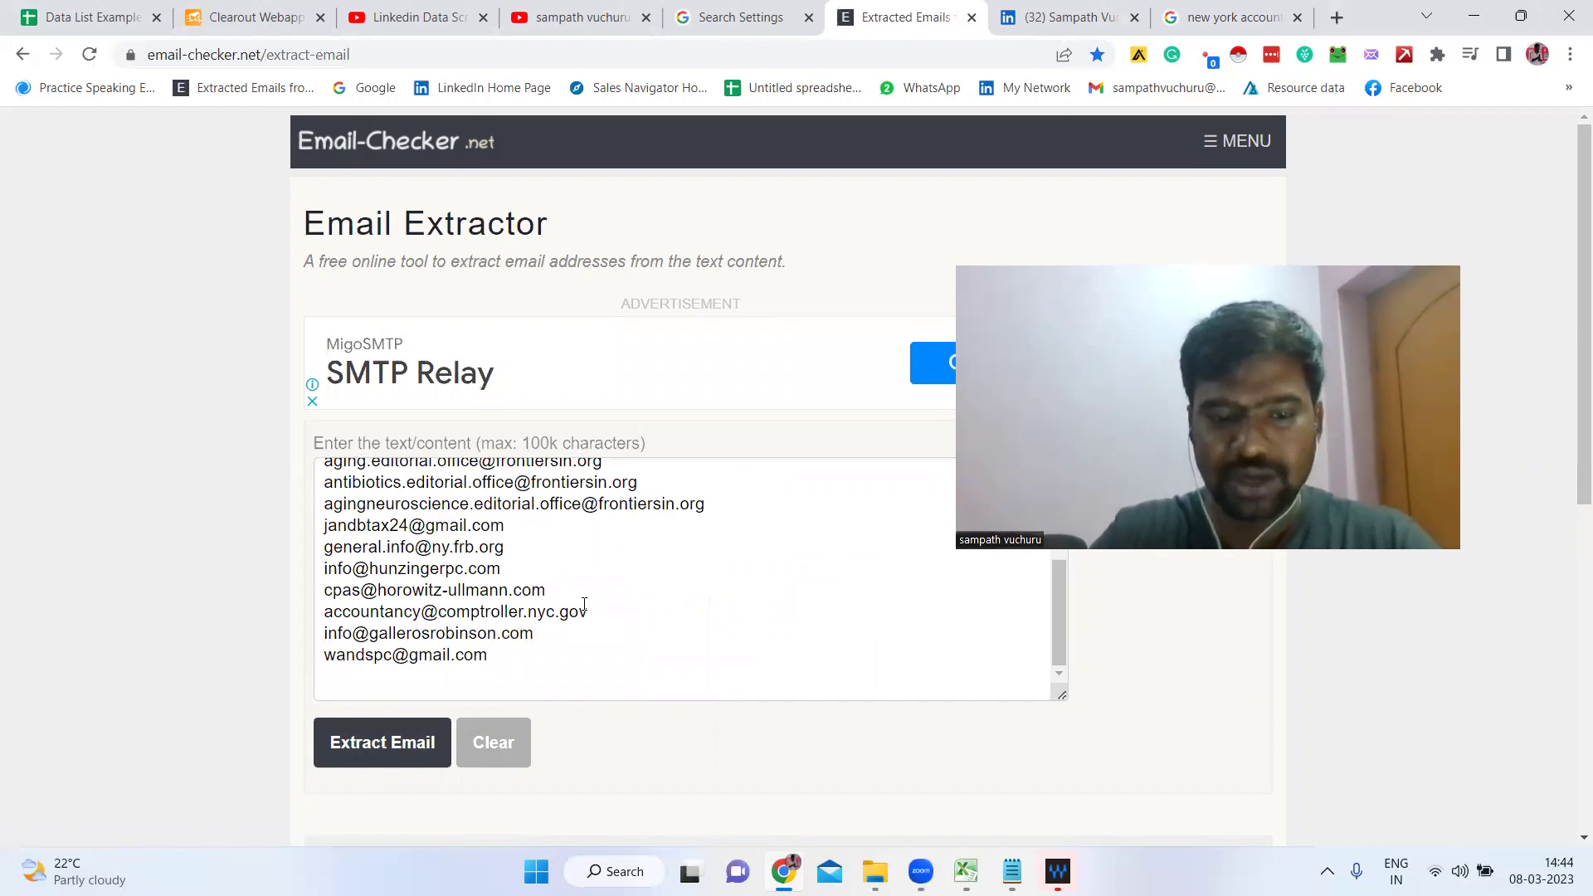
scroll(585, 607, up, 2)
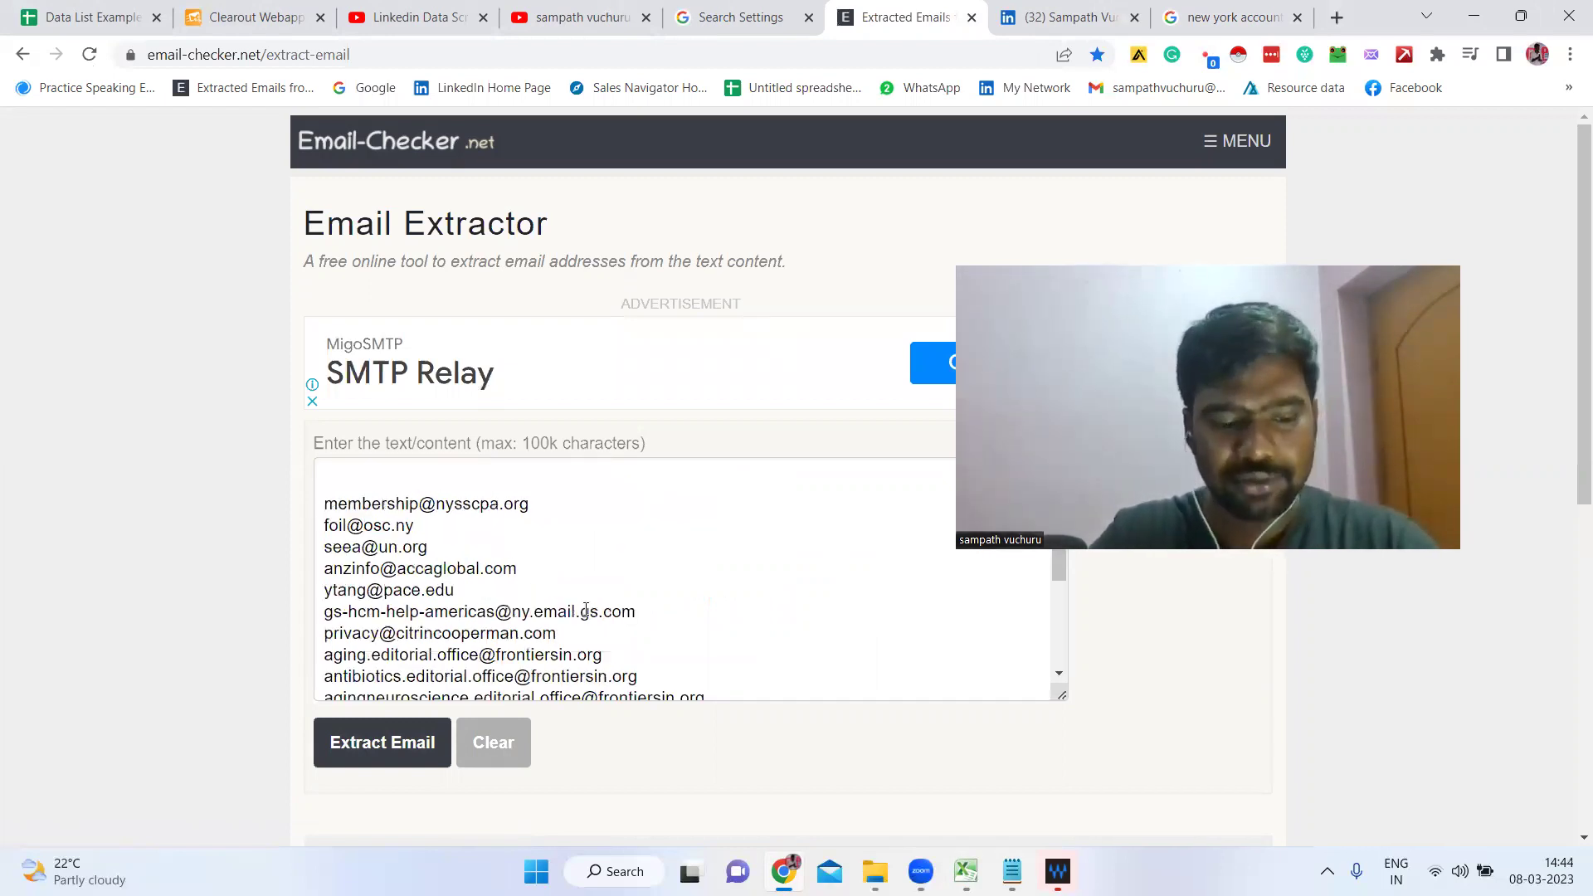
Step: Copy all addresses extracted from the contact-us results into cell A196 of the Excel email list, and minimize the workbook
key(ctrl+a)
triple_click(583, 635)
key(ctrl+a)
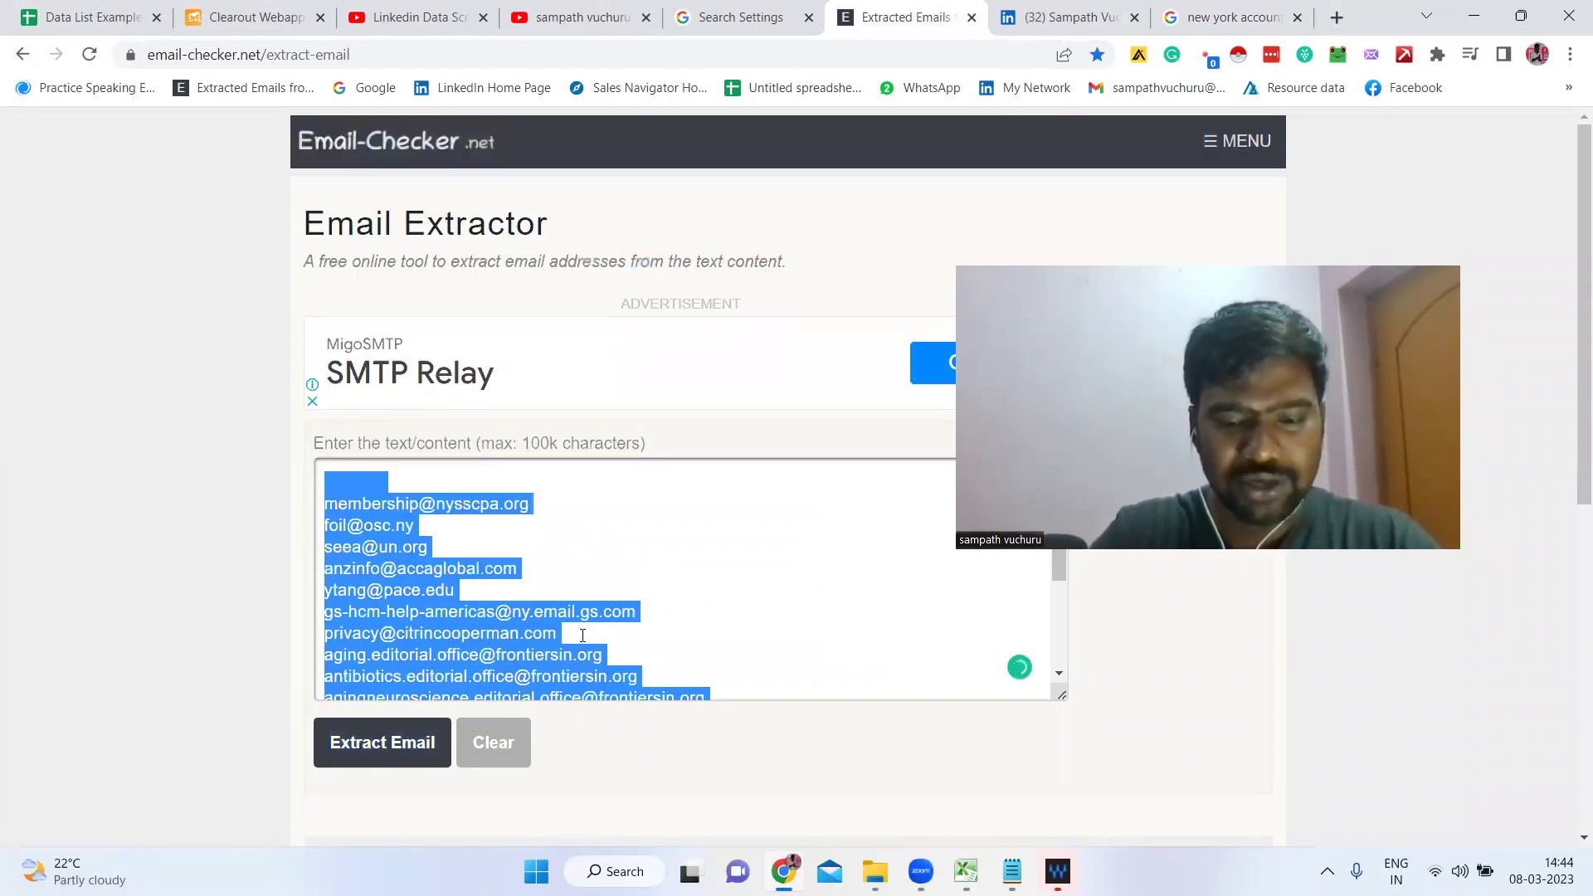
key(ctrl+c)
key(alt+Tab)
double_click(669, 619)
key(ctrl+v)
click(742, 600)
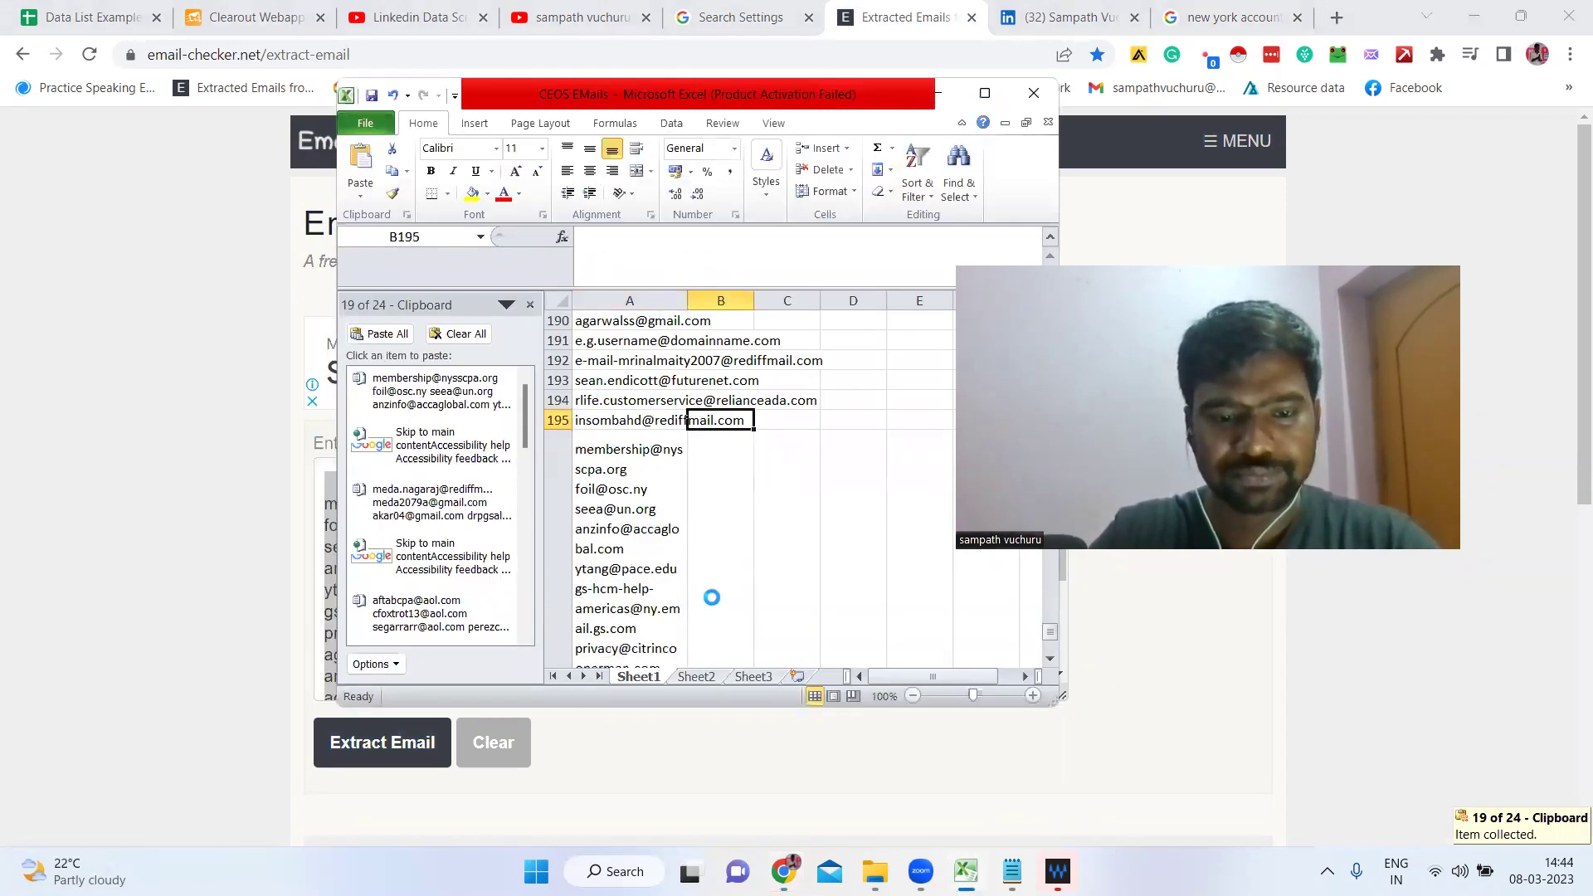
double_click(649, 440)
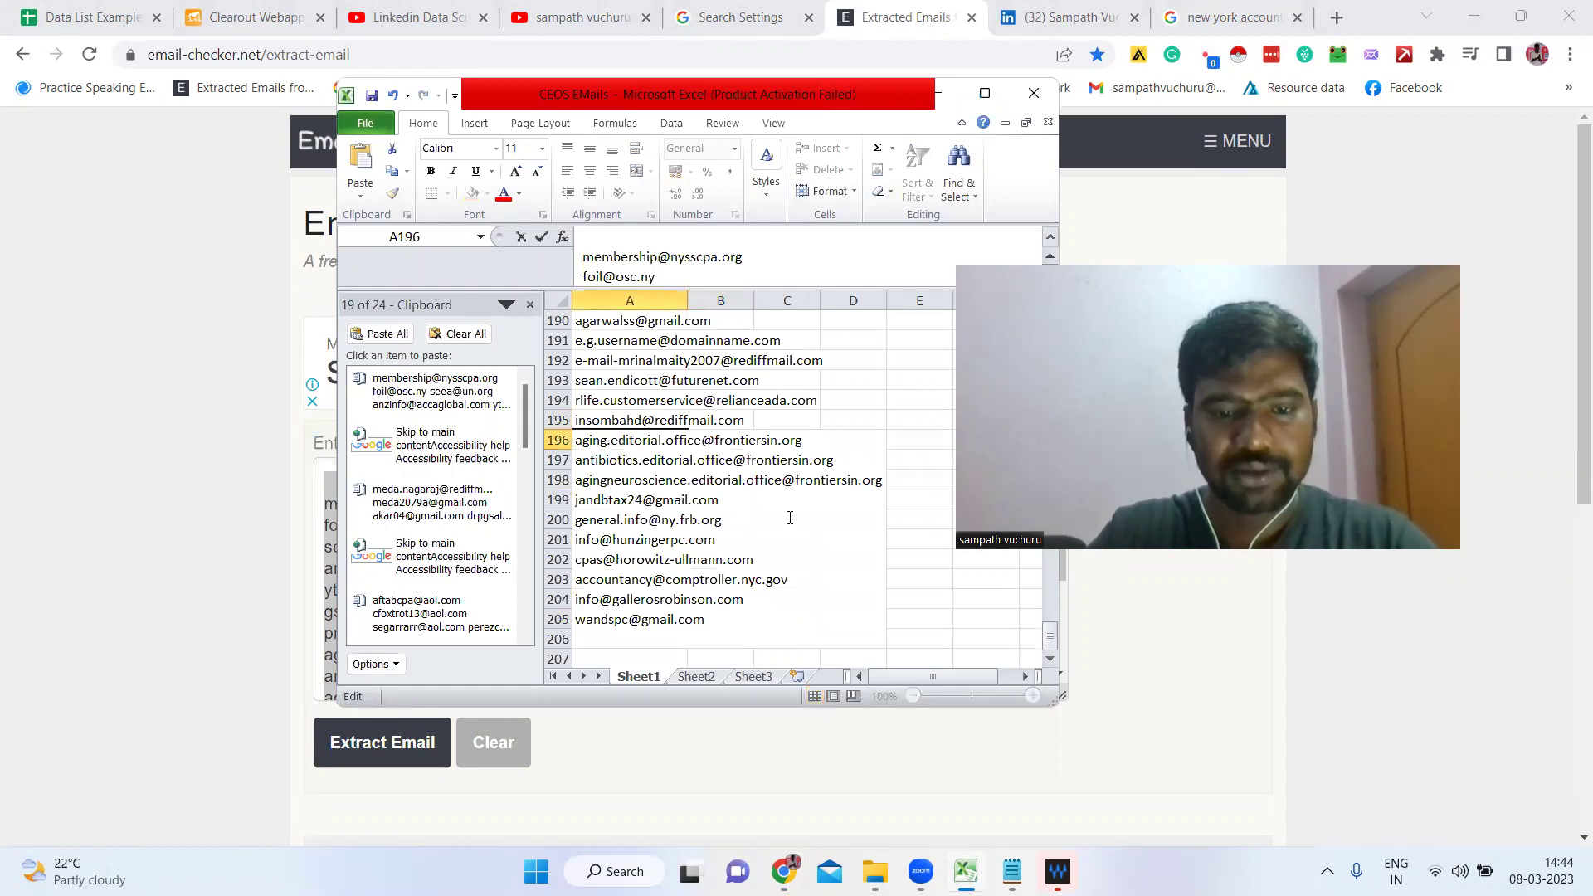
click(952, 110)
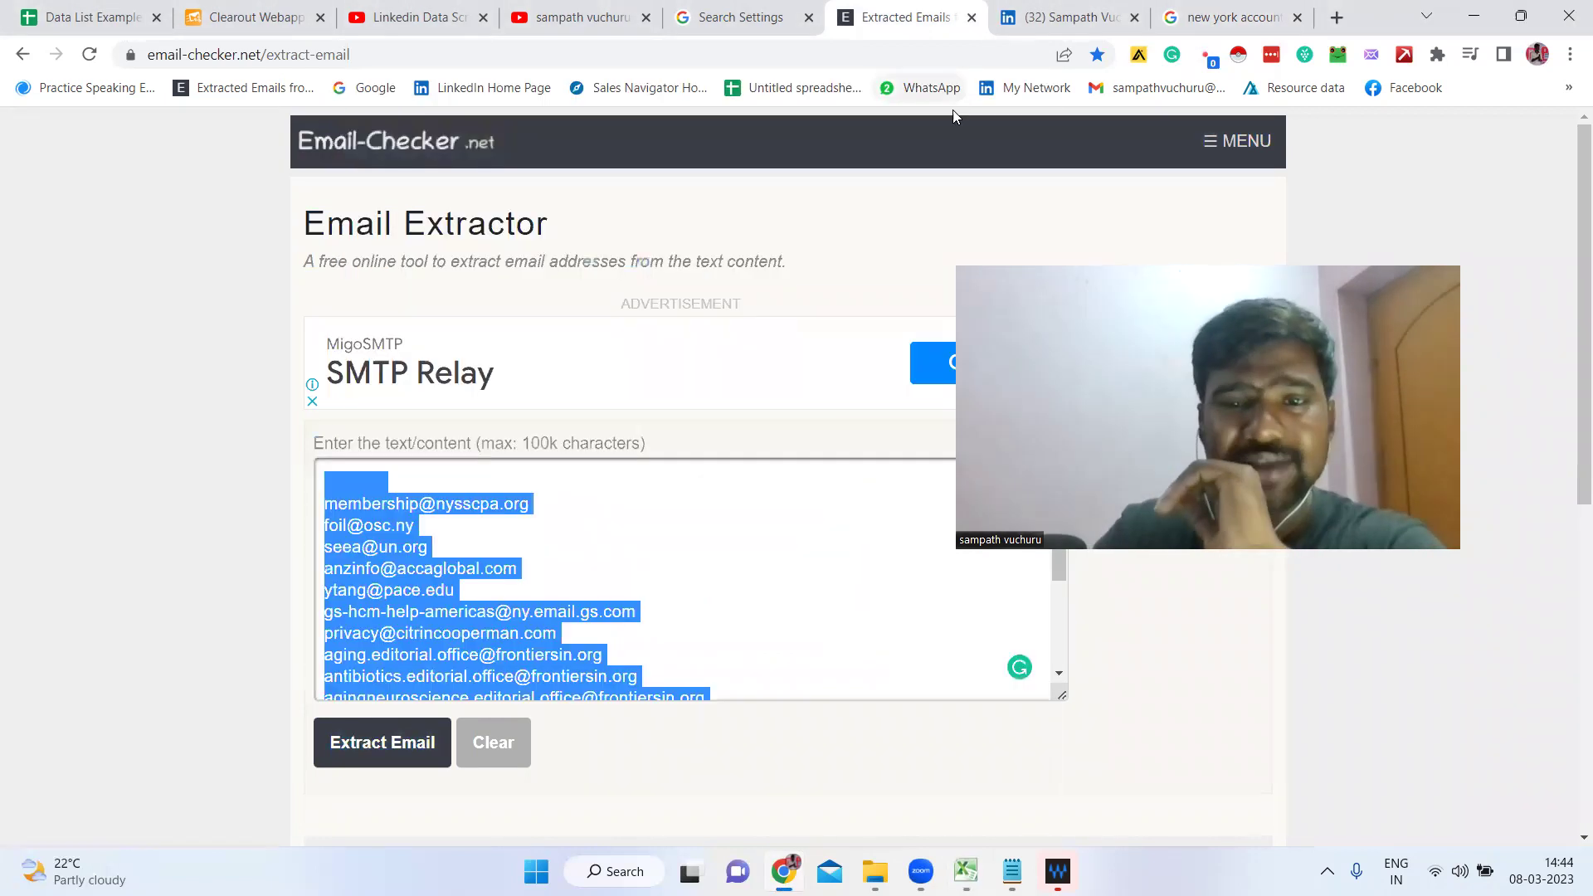
click(715, 10)
click(1231, 8)
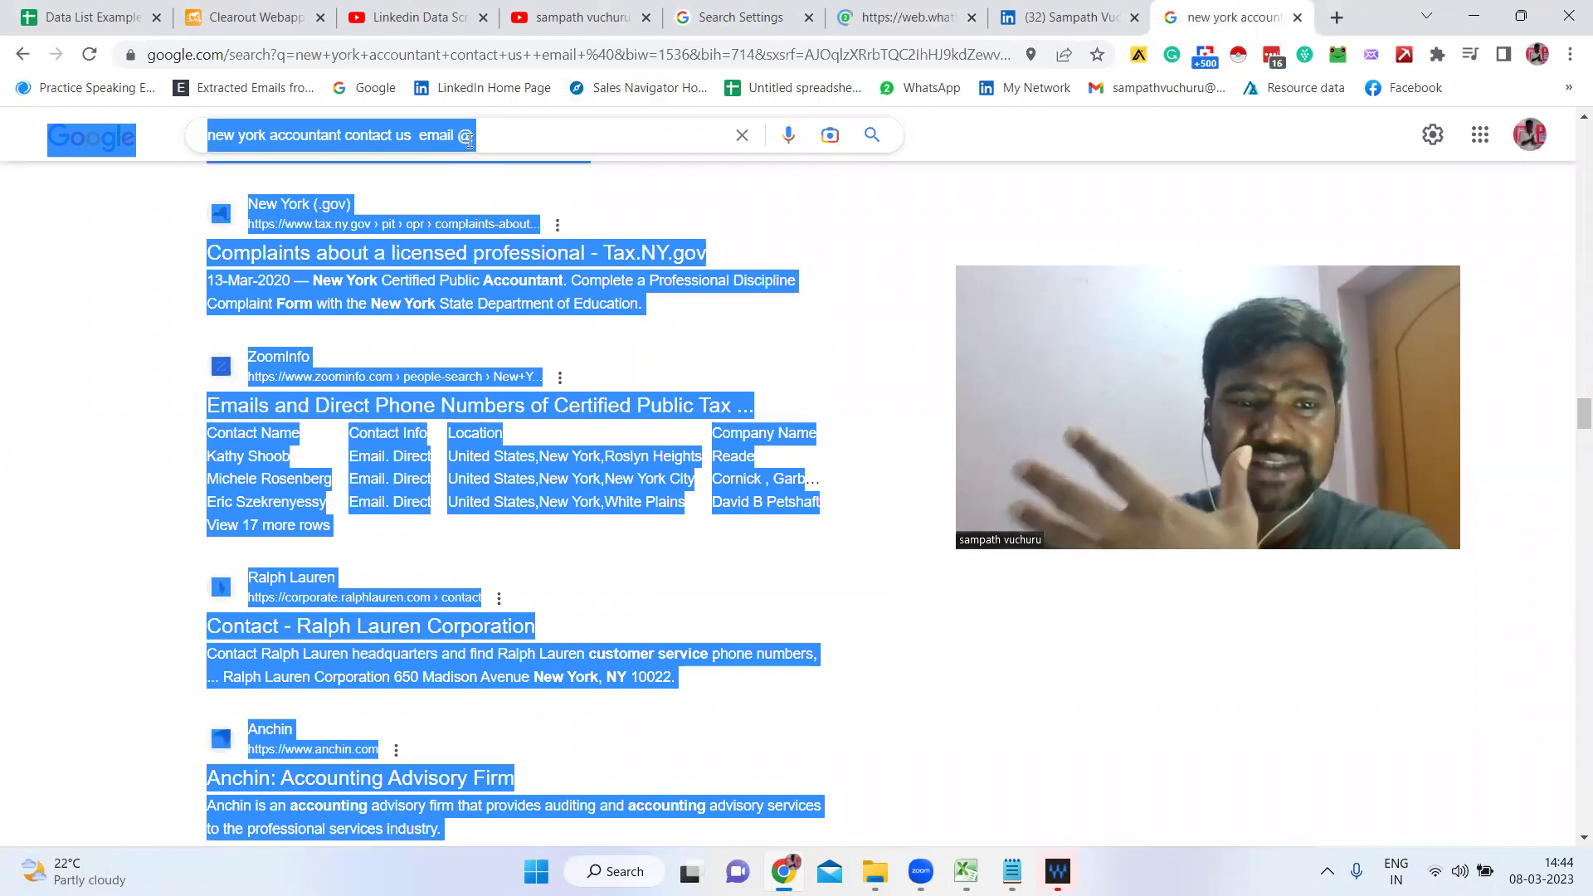
click(123, 479)
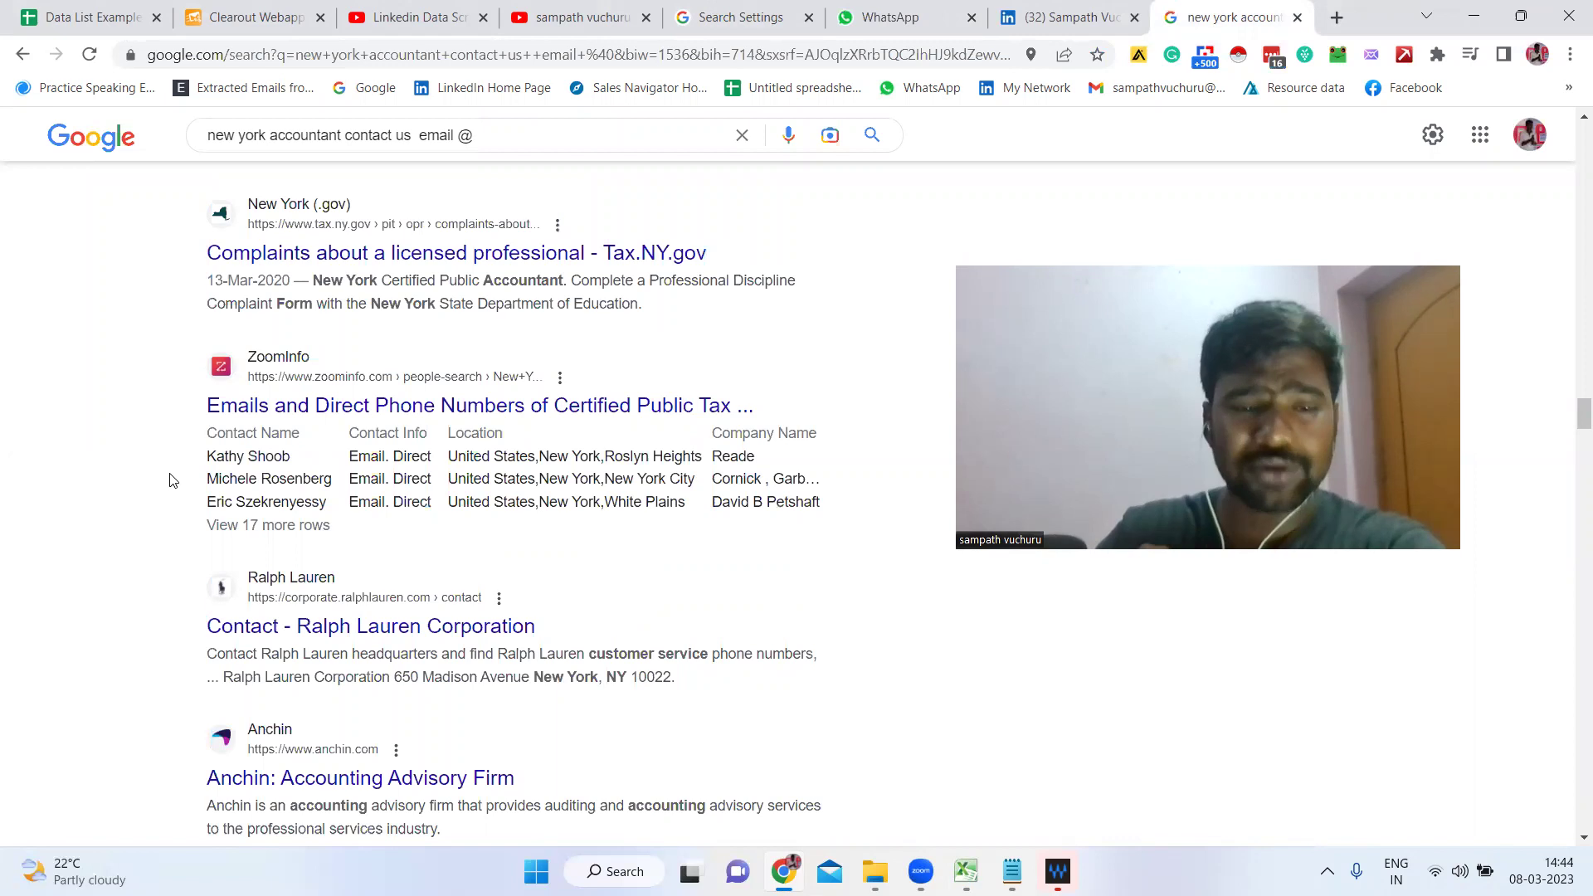
click(466, 137)
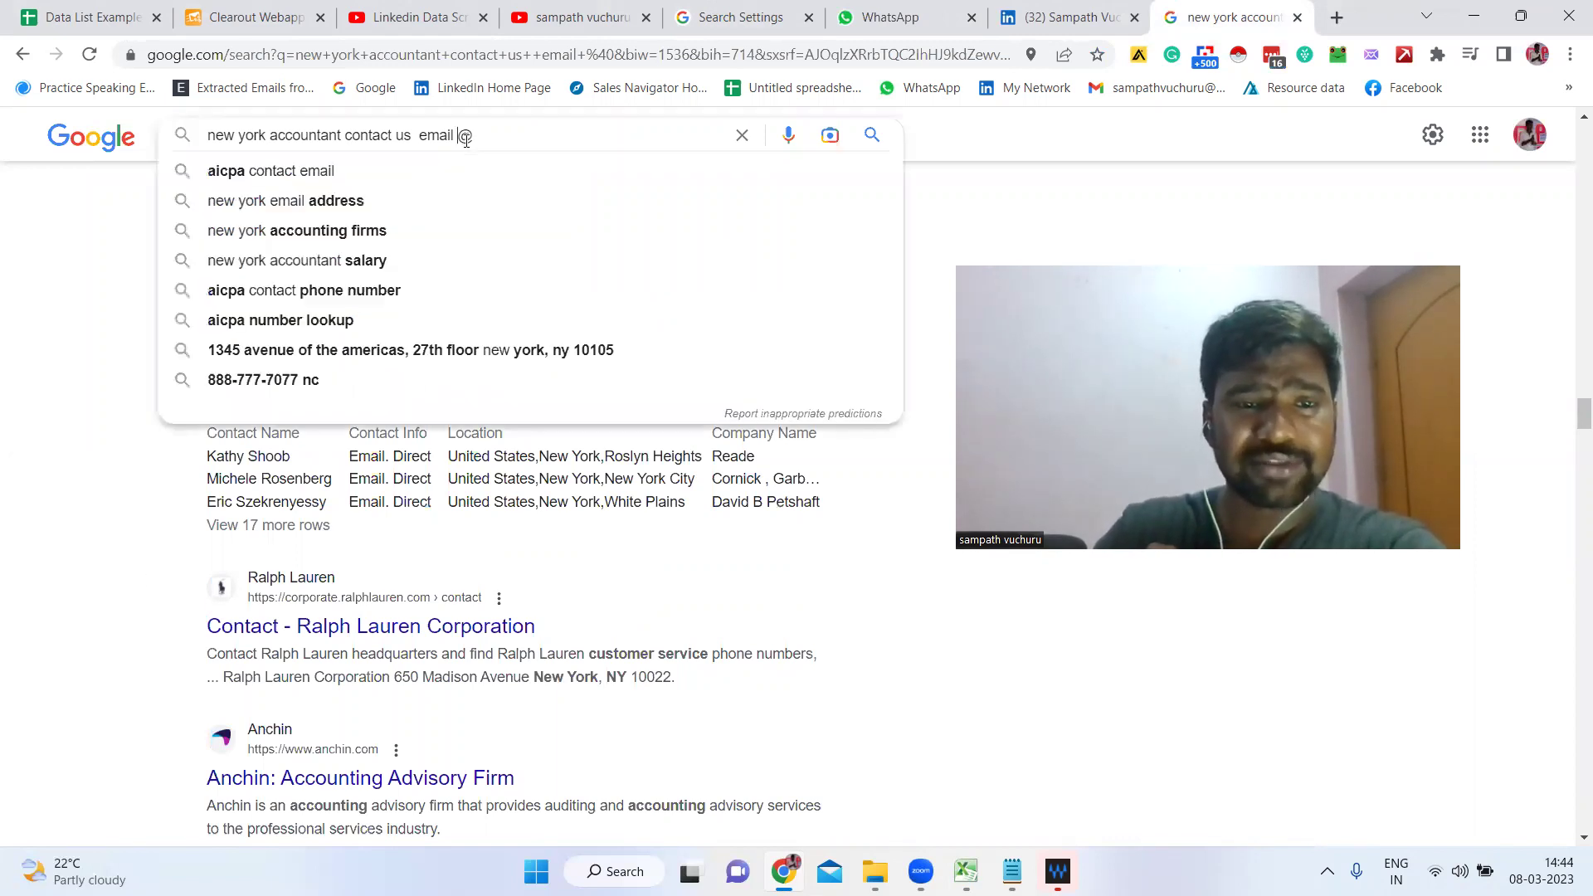
key(BackSpace)
key(BackSpace)
key(BackSpace)
key(BackSpace)
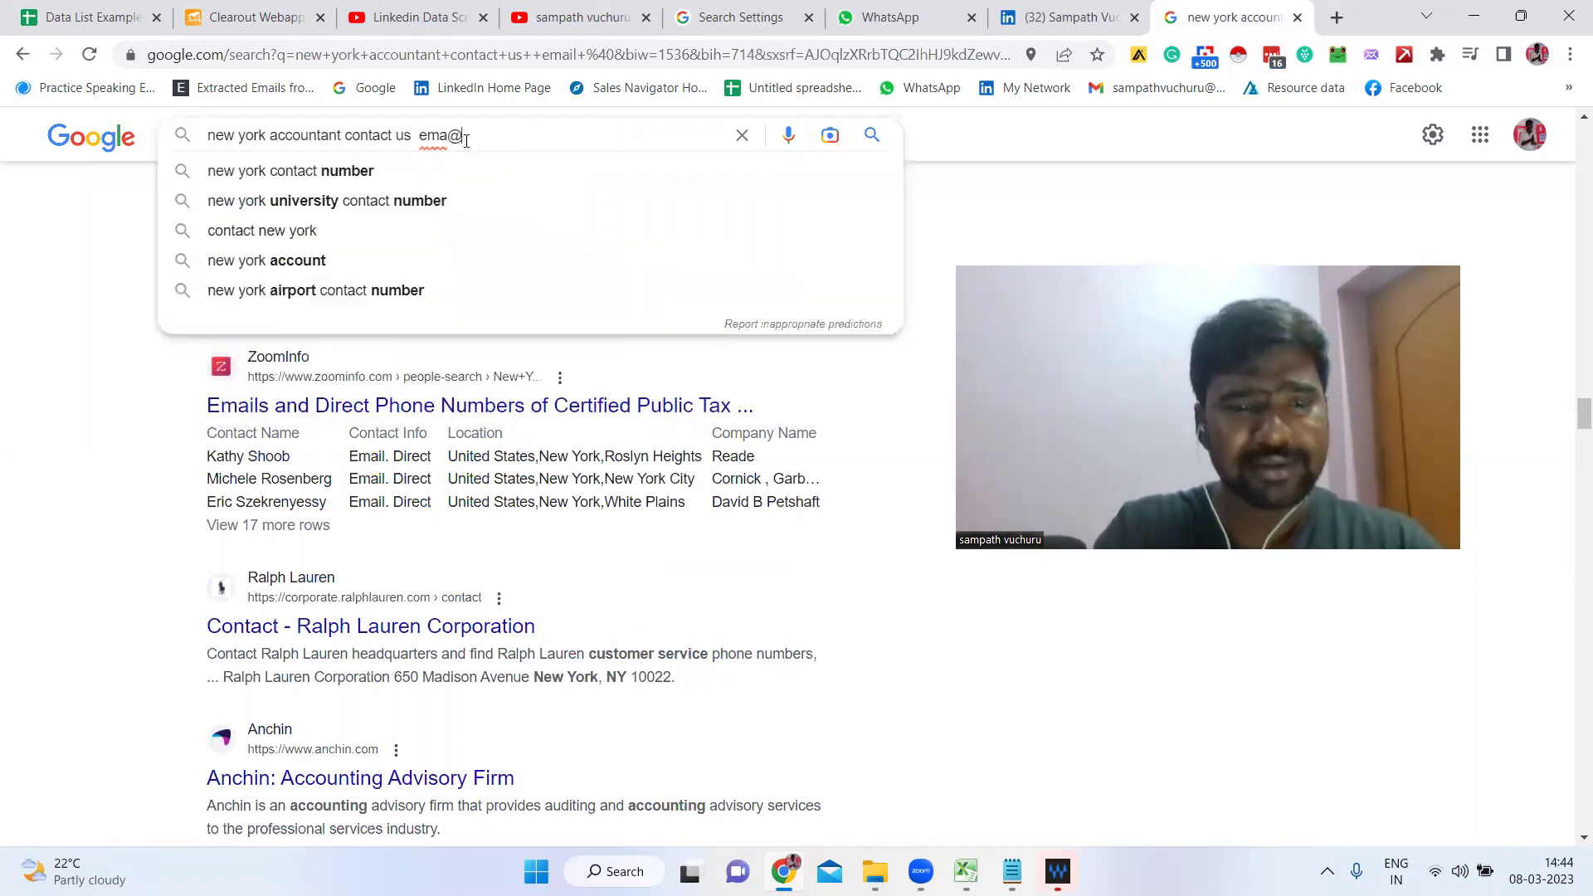
key(BackSpace)
key(BackSpace)
key(BackSpace)
key(BackSpace)
key(BackSpace)
key(BackSpace)
key(BackSpace)
key(BackSpace)
key(BackSpace)
key(BackSpace)
key(BackSpace)
key(BackSpace)
key(BackSpace)
key(BackSpace)
key(BackSpace)
key(BackSpace)
key(BackSpace)
key(BackSpace)
key(BackSpace)
key(BackSpace)
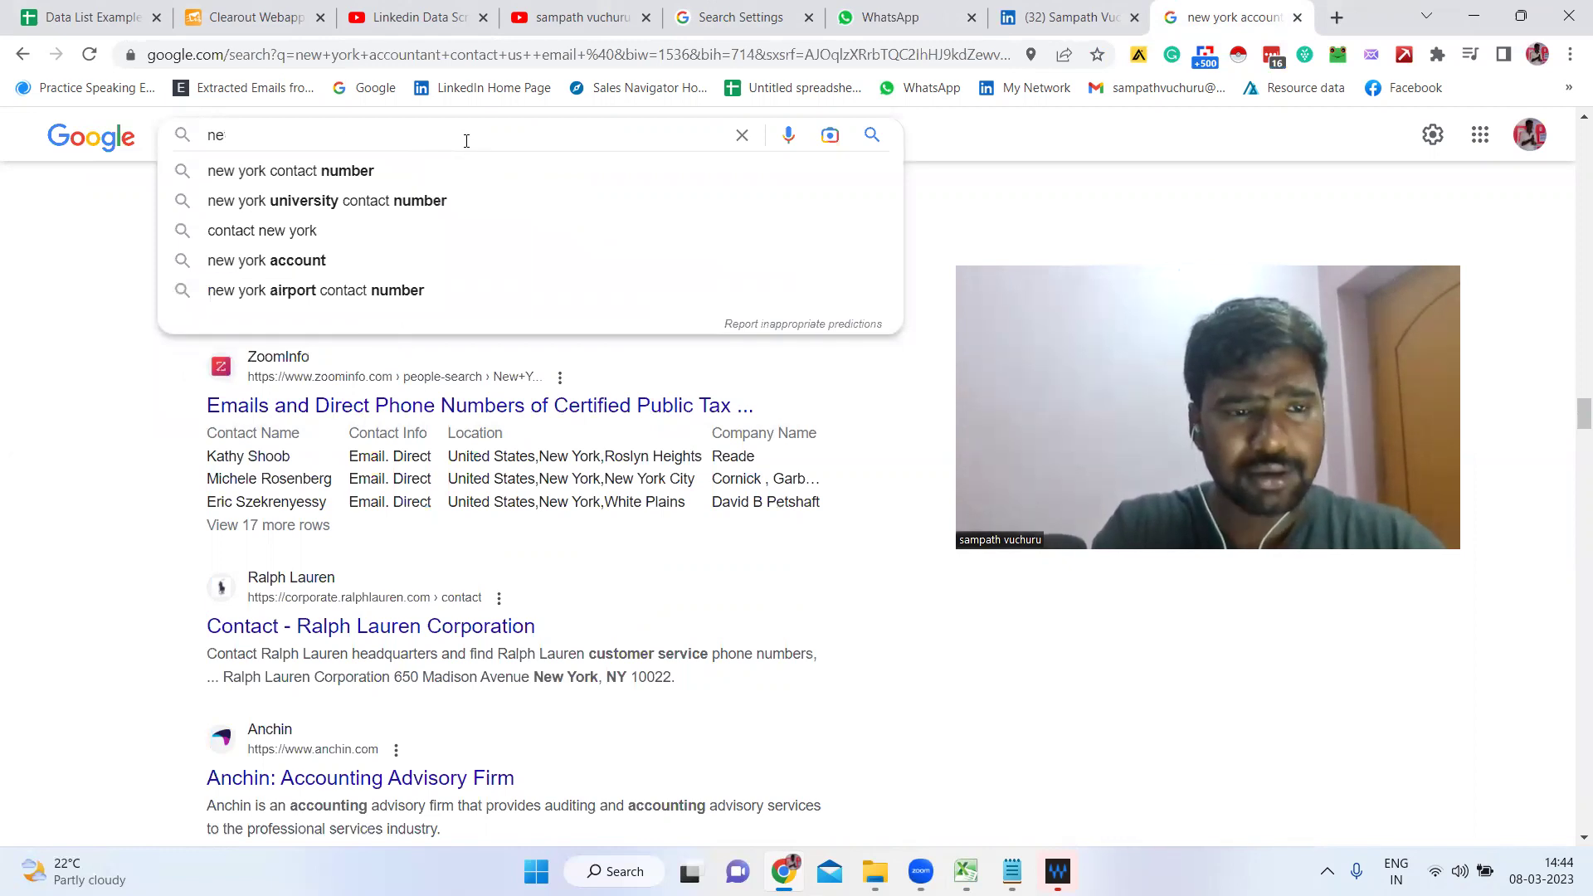
text(london)
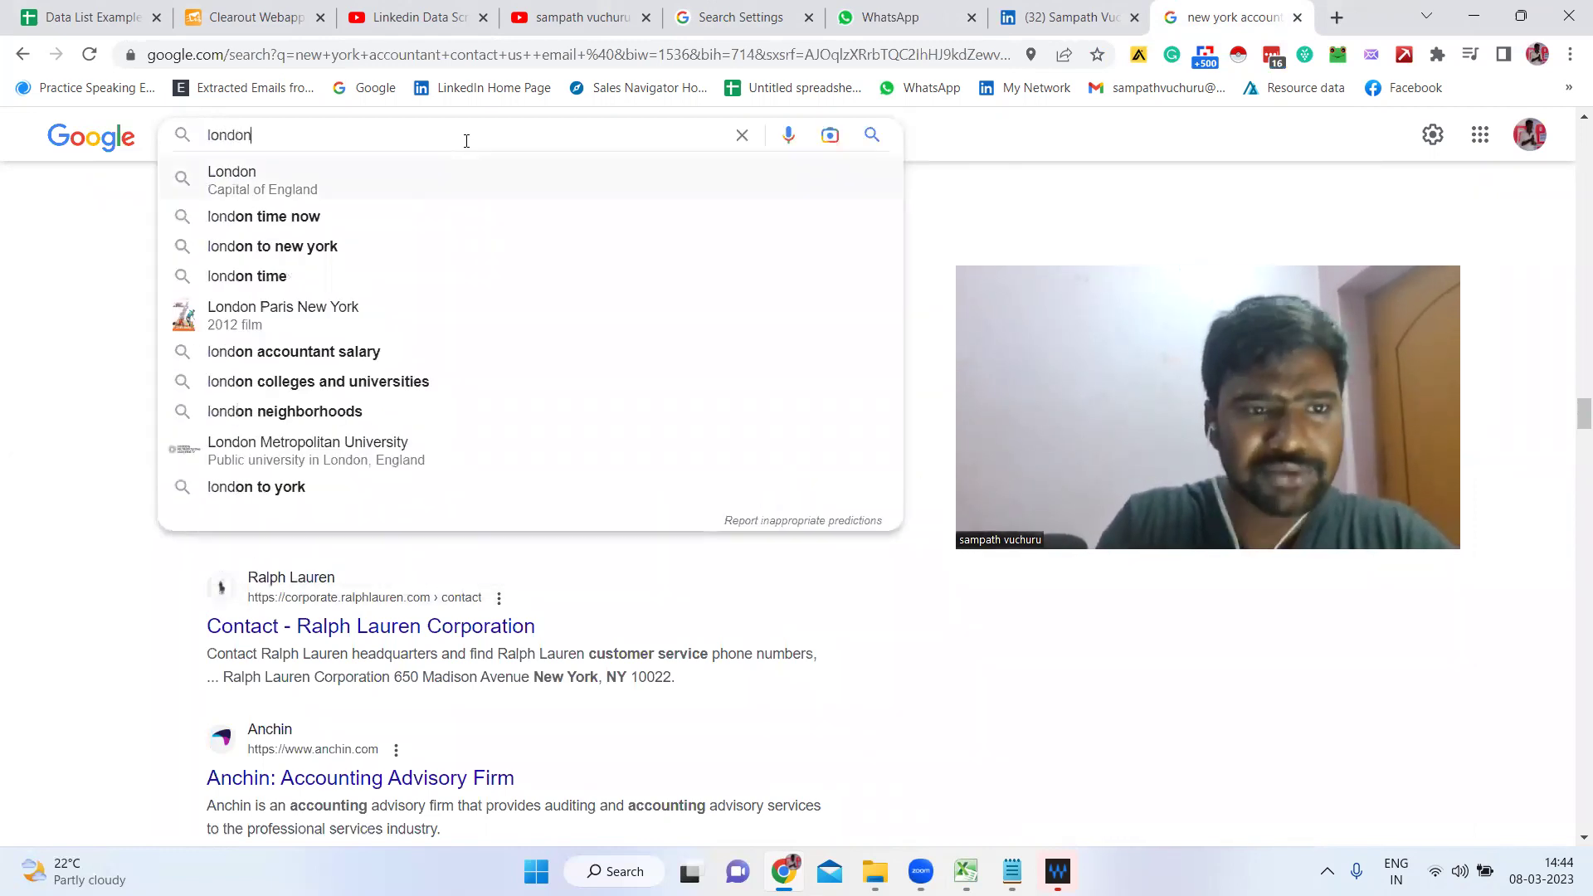
text( law)
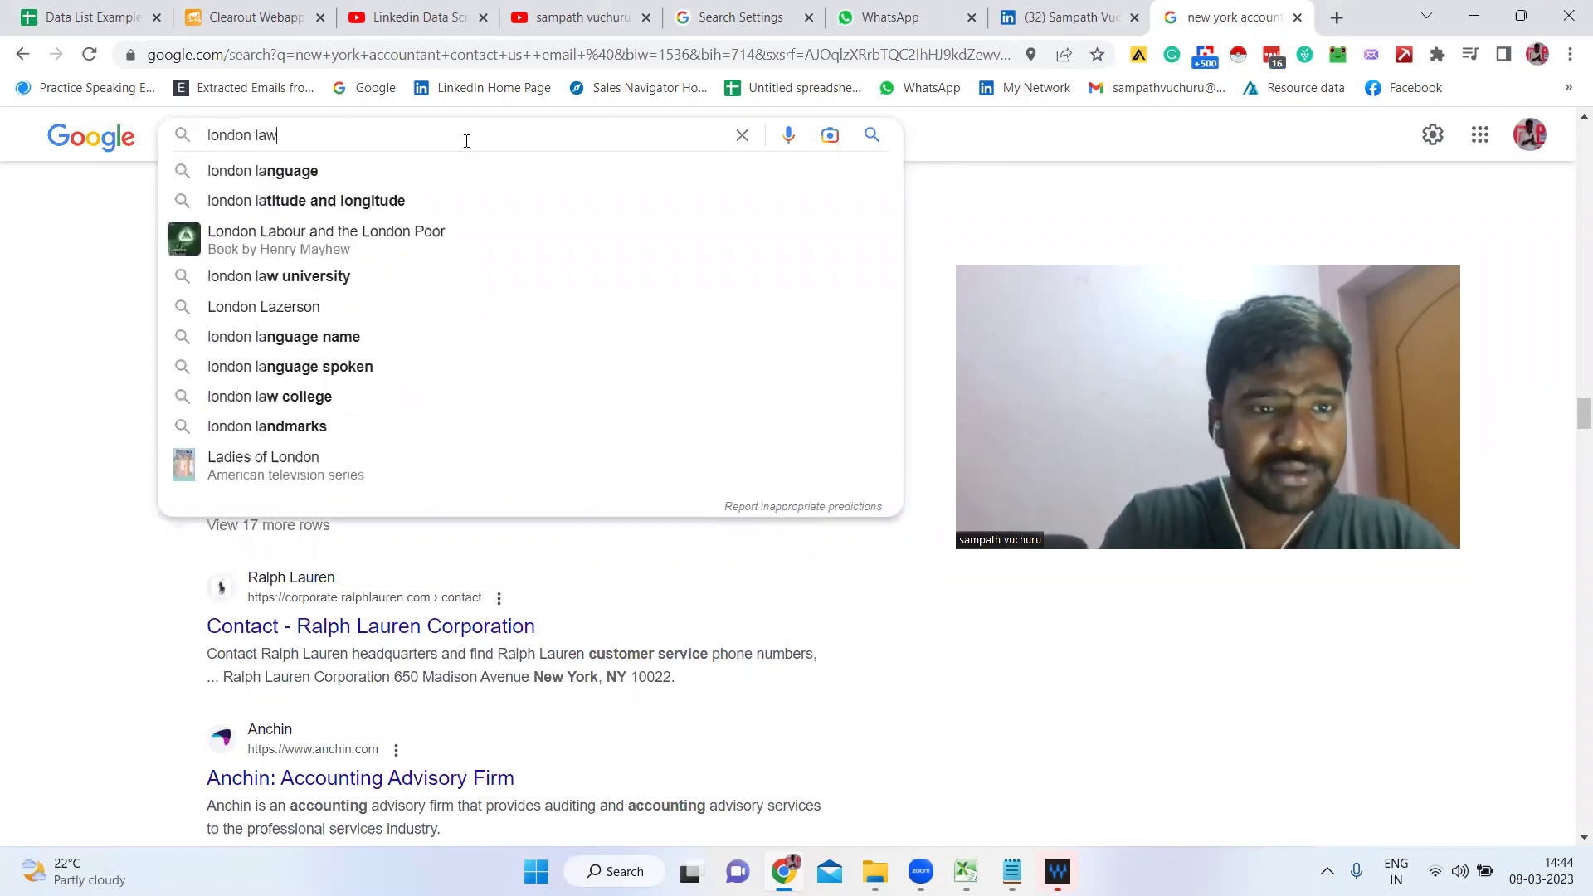
text(yer em)
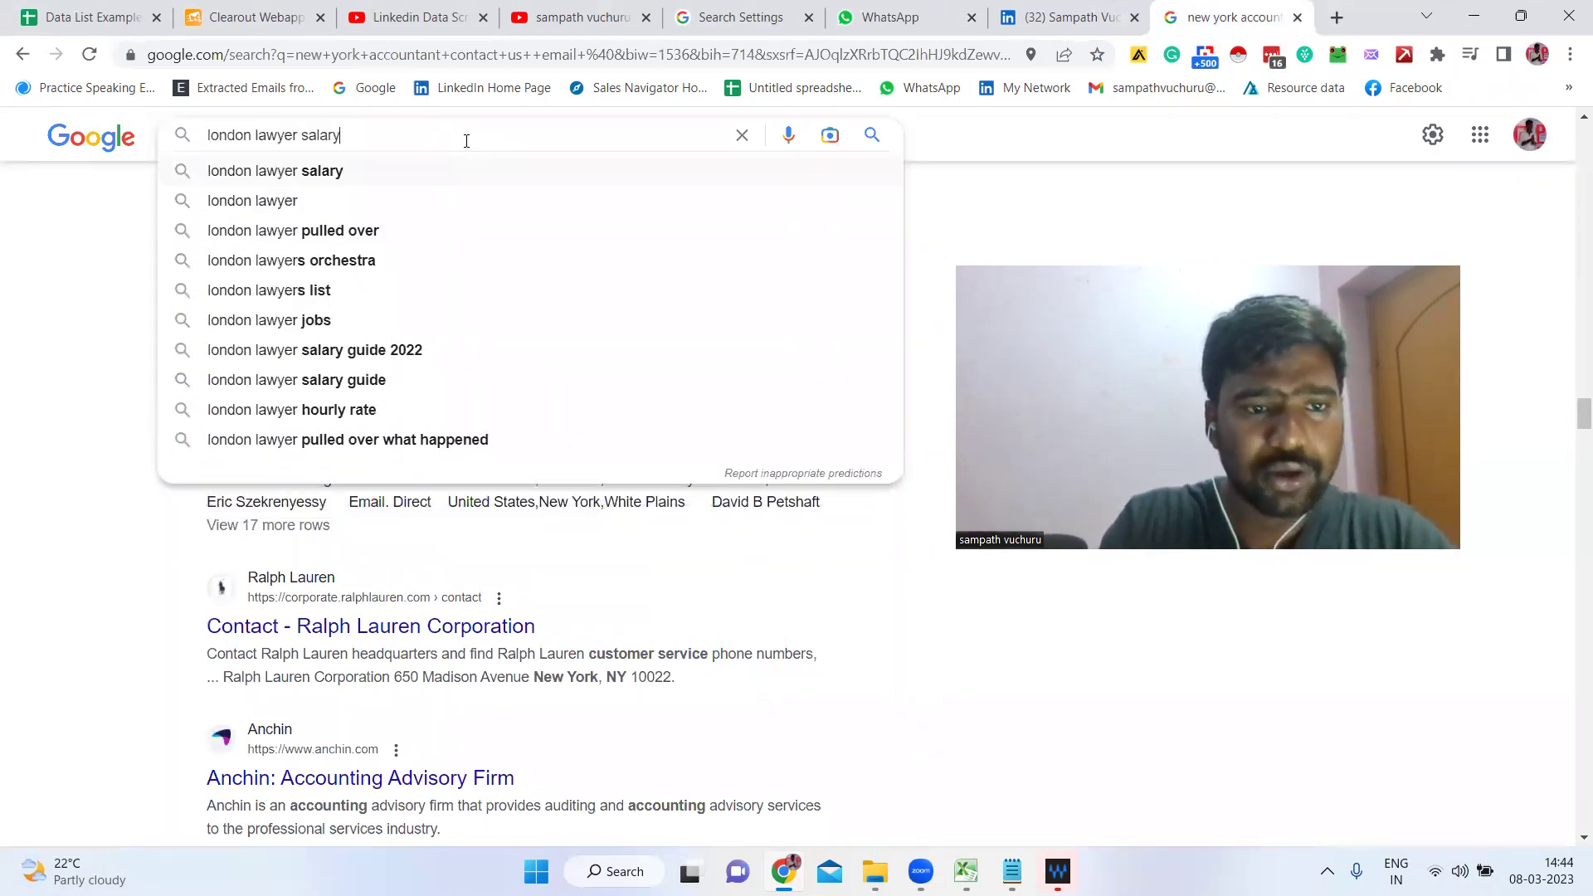
text(ail)
key(BackSpace)
key(BackSpace)
text(il )
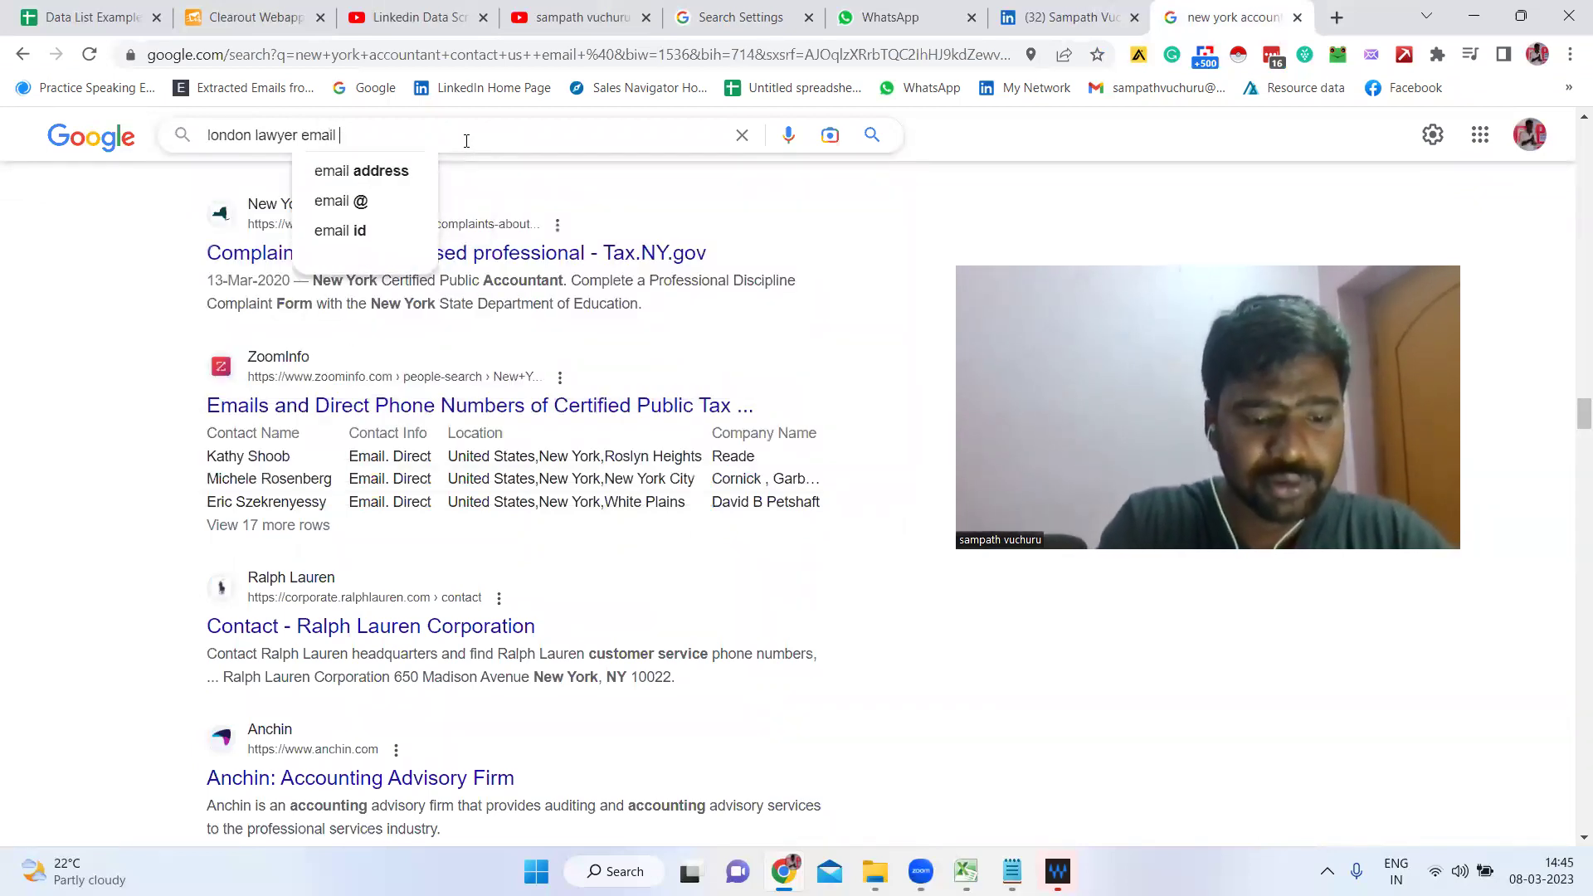
text(@gmail.com)
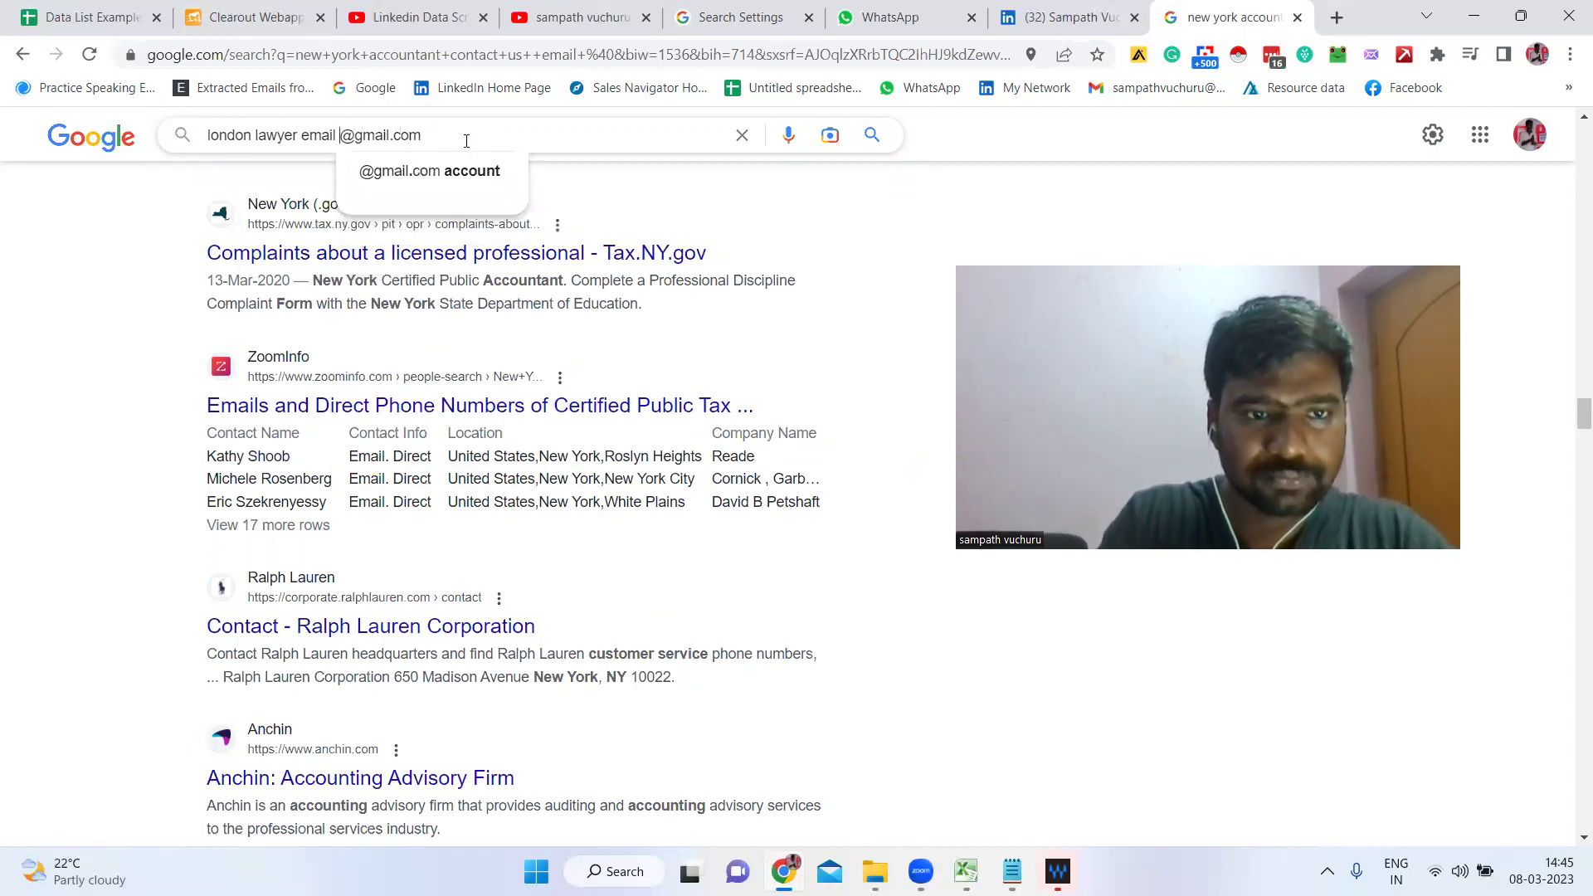
text(")
key(Right)
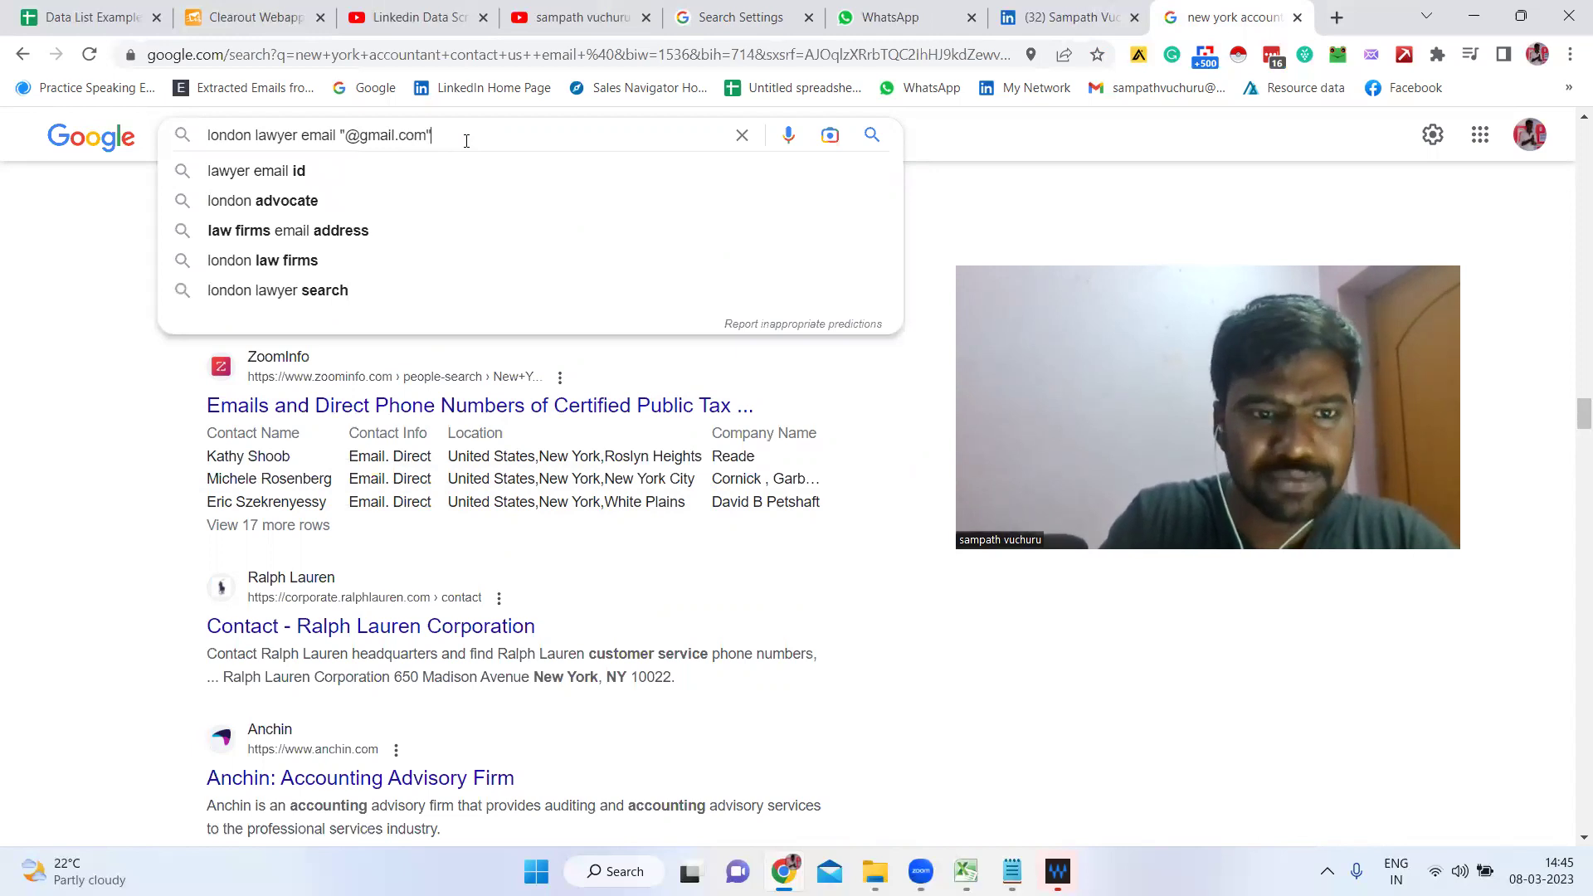
text(")
key(Return)
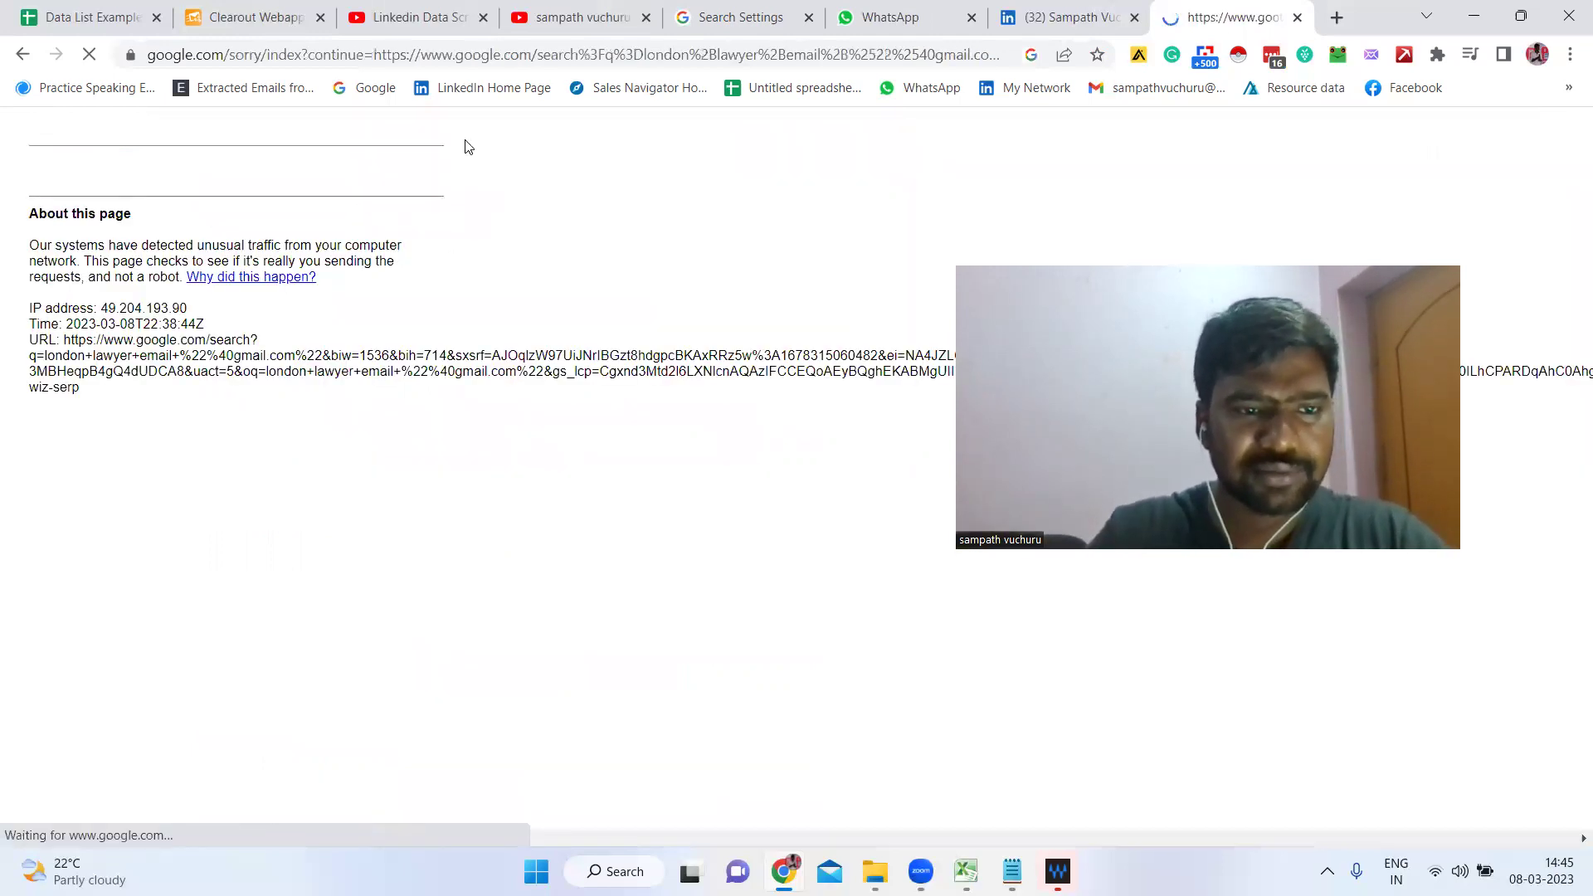
click(179, 220)
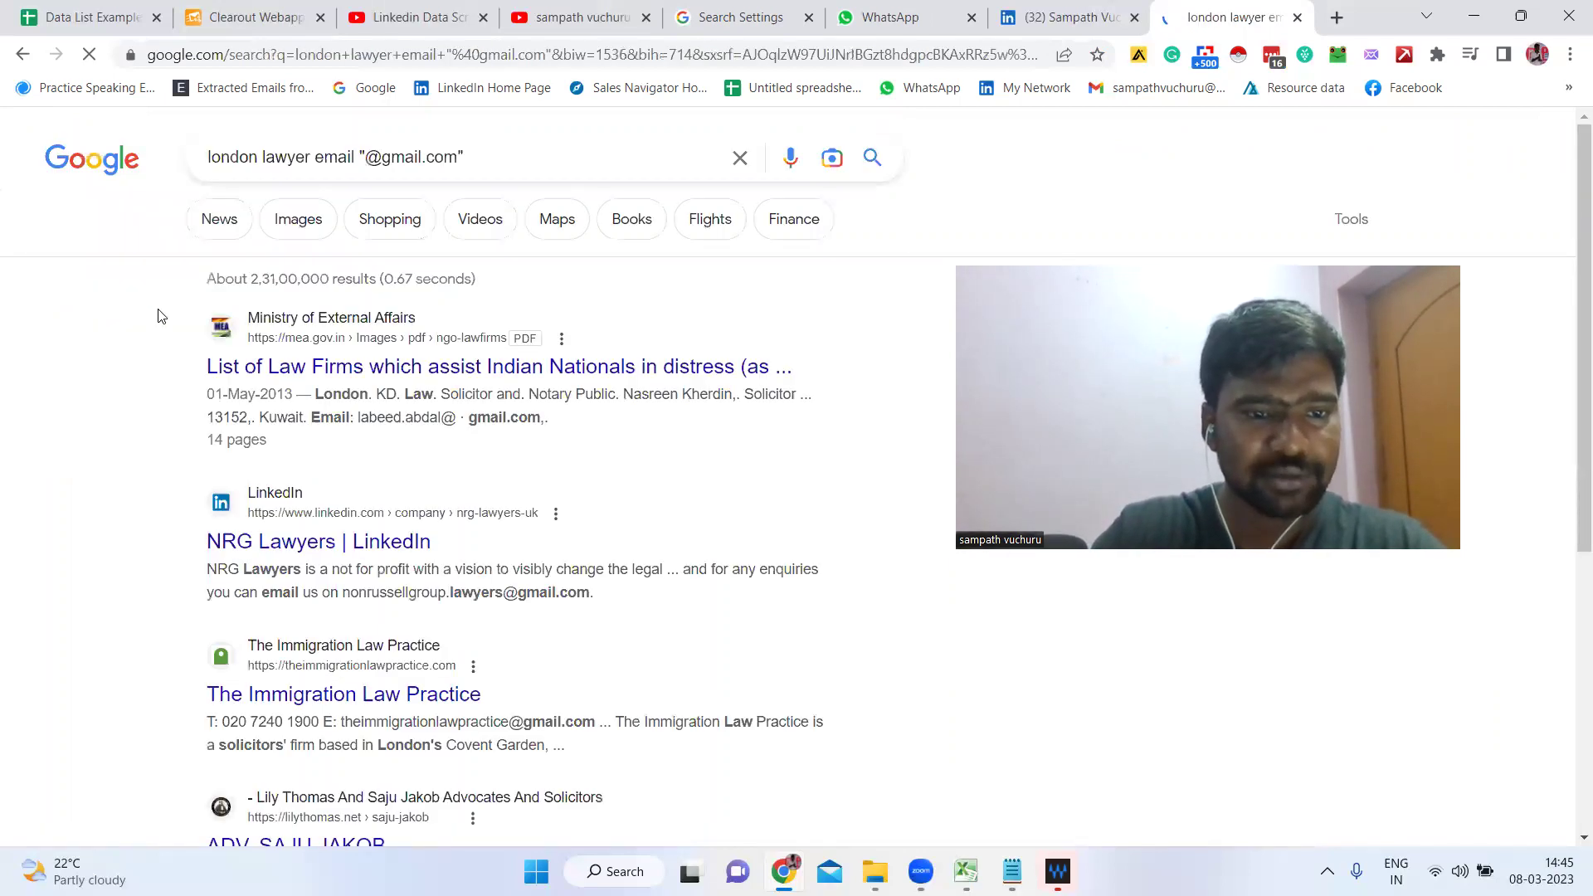
scroll(285, 409, down, 5)
scroll(296, 418, down, 20)
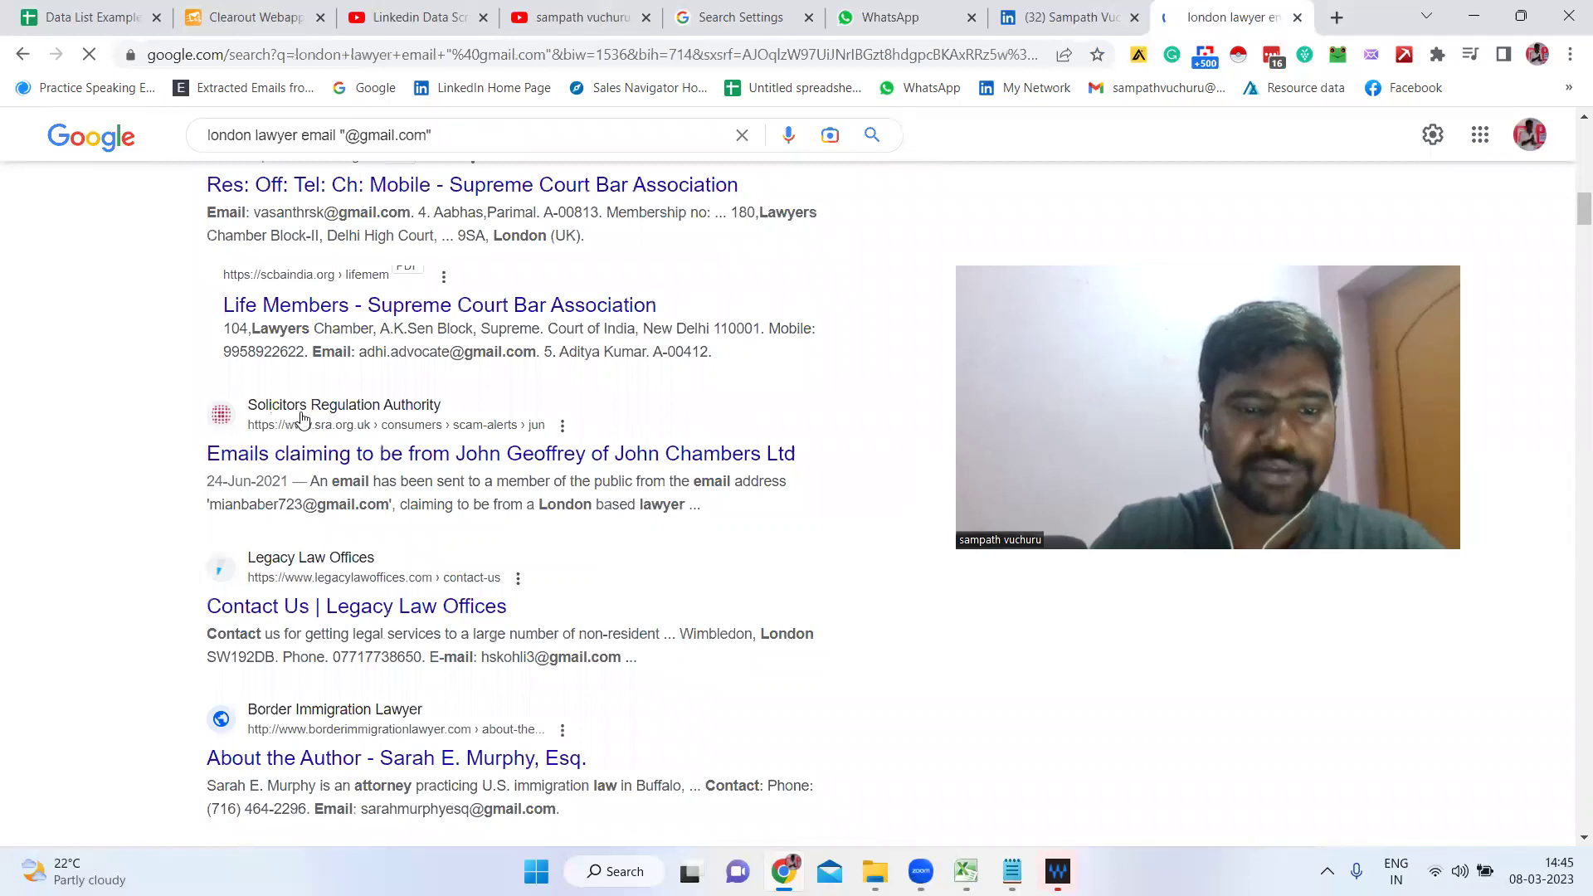
scroll(315, 448, down, 15)
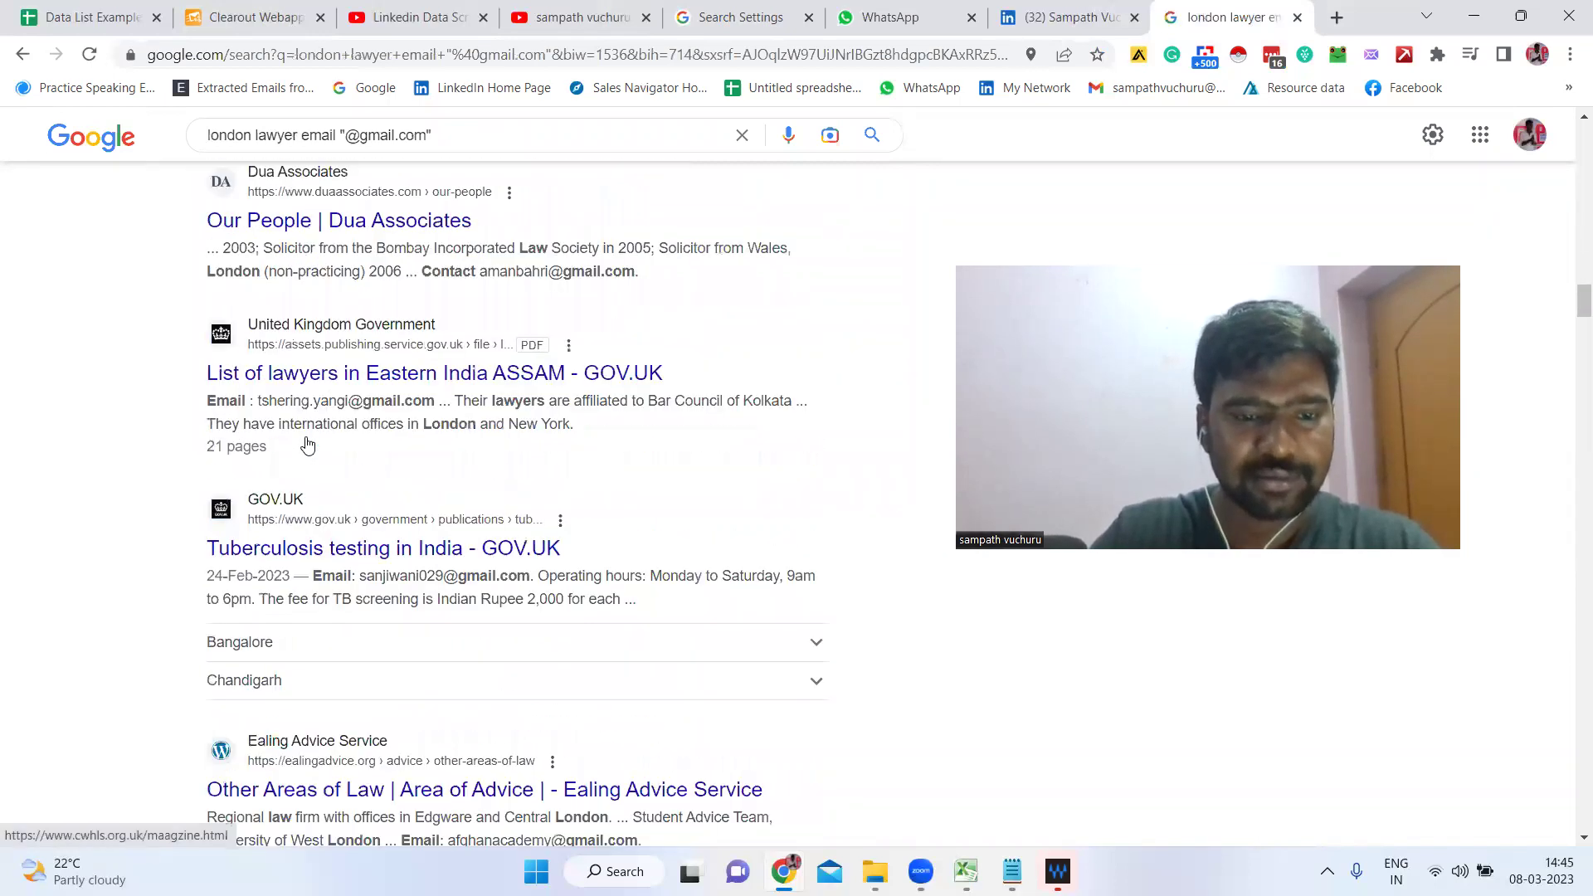
key(ctrl+f)
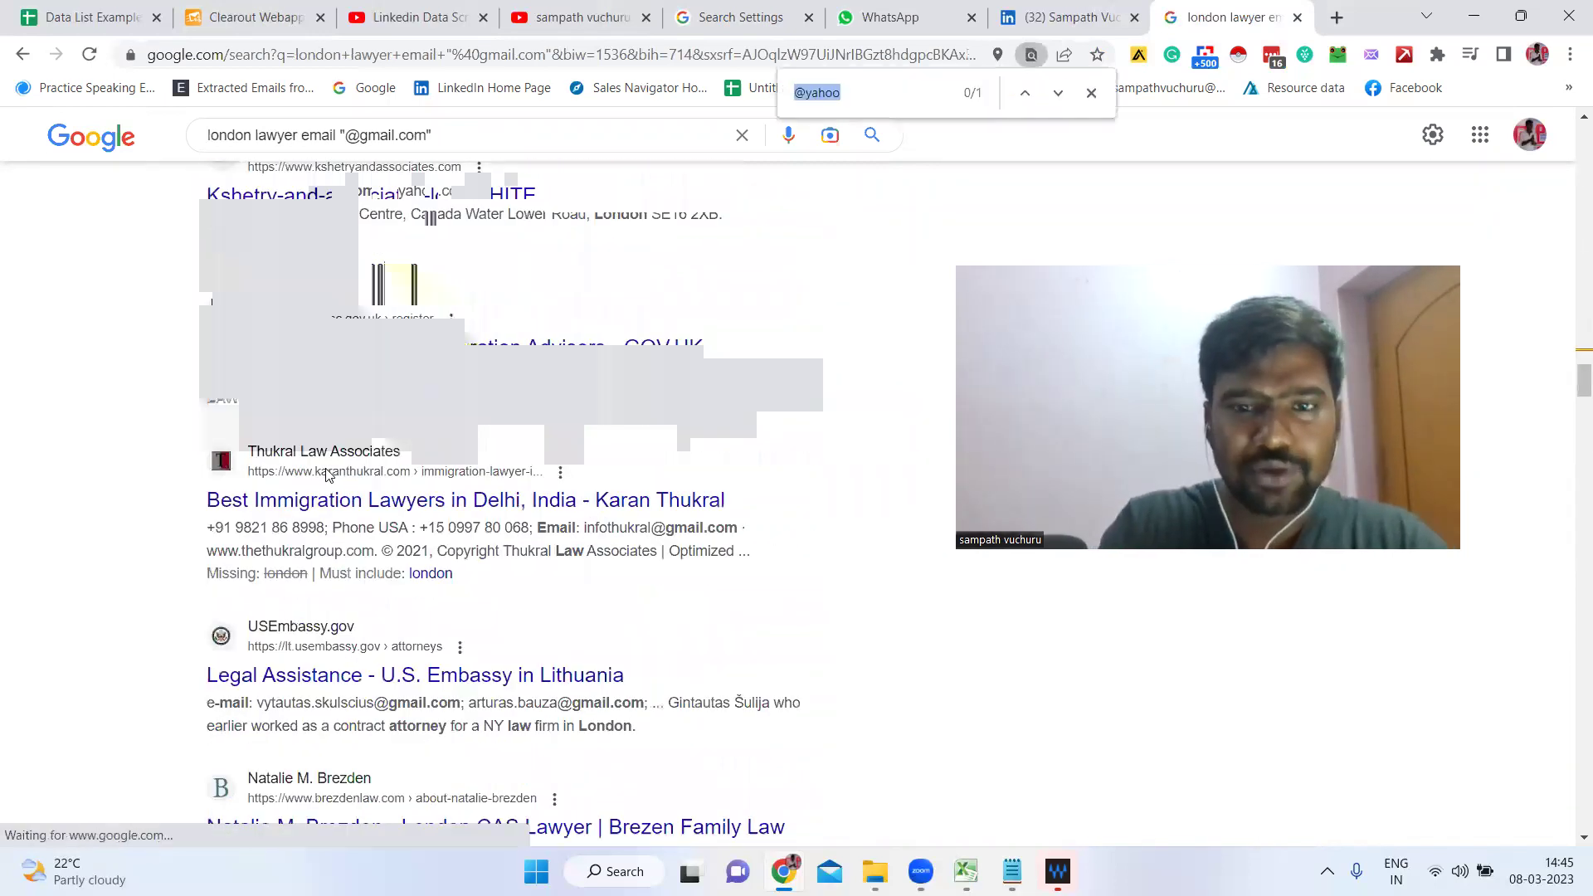
text(@gmai)
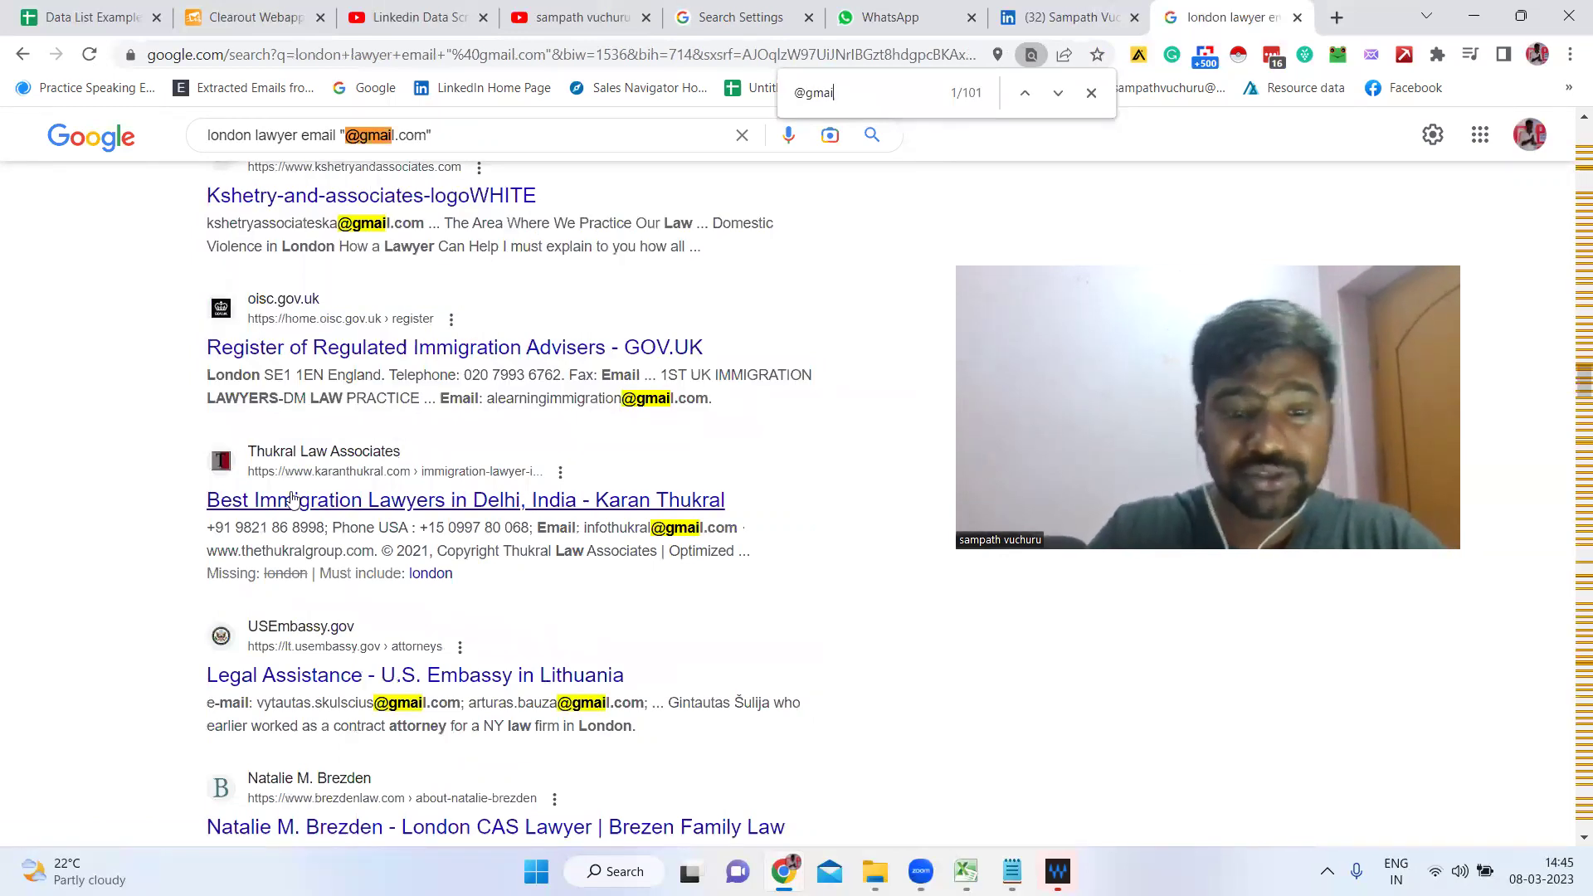
scroll(355, 708, down, 15)
scroll(356, 708, down, 14)
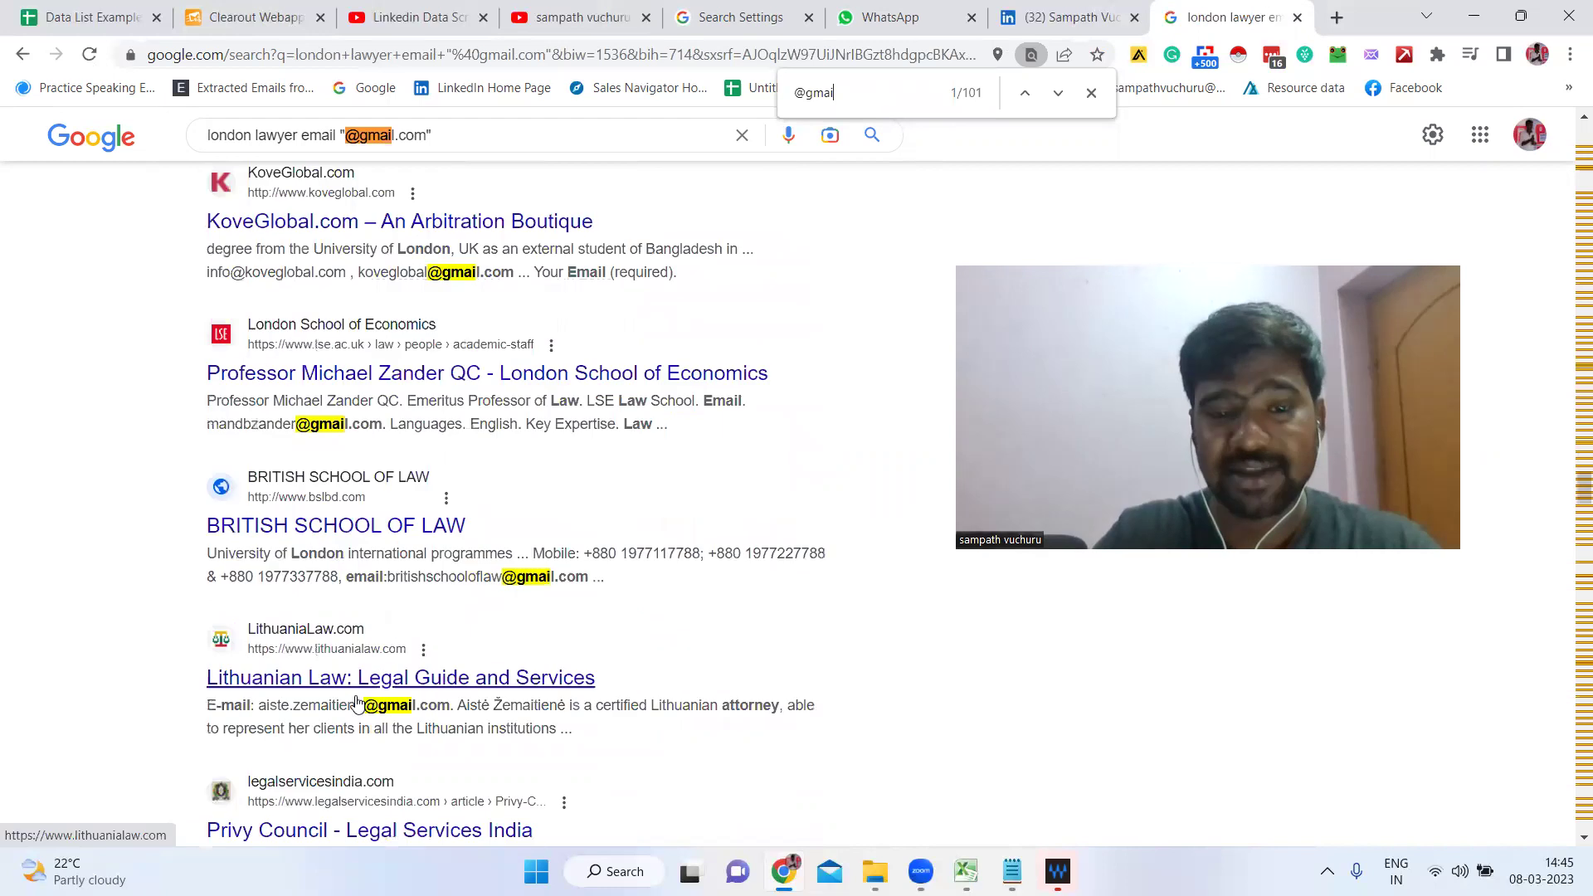
Step: Examine the highlighted Gmail addresses further down the London lawyer search results
scroll(535, 570, down, 20)
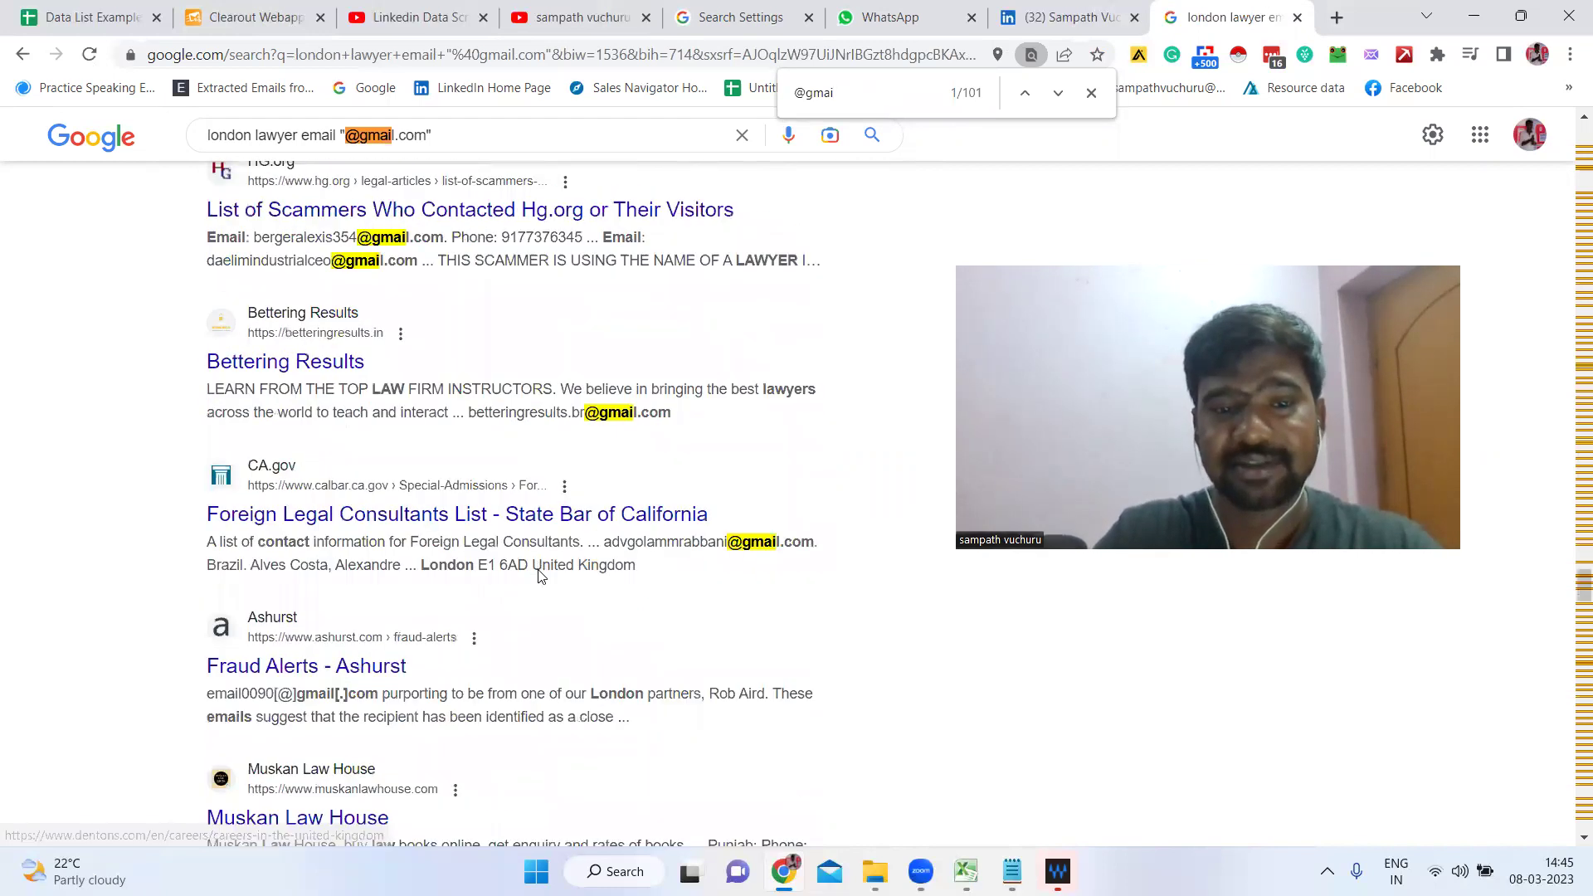
scroll(551, 593, down, 16)
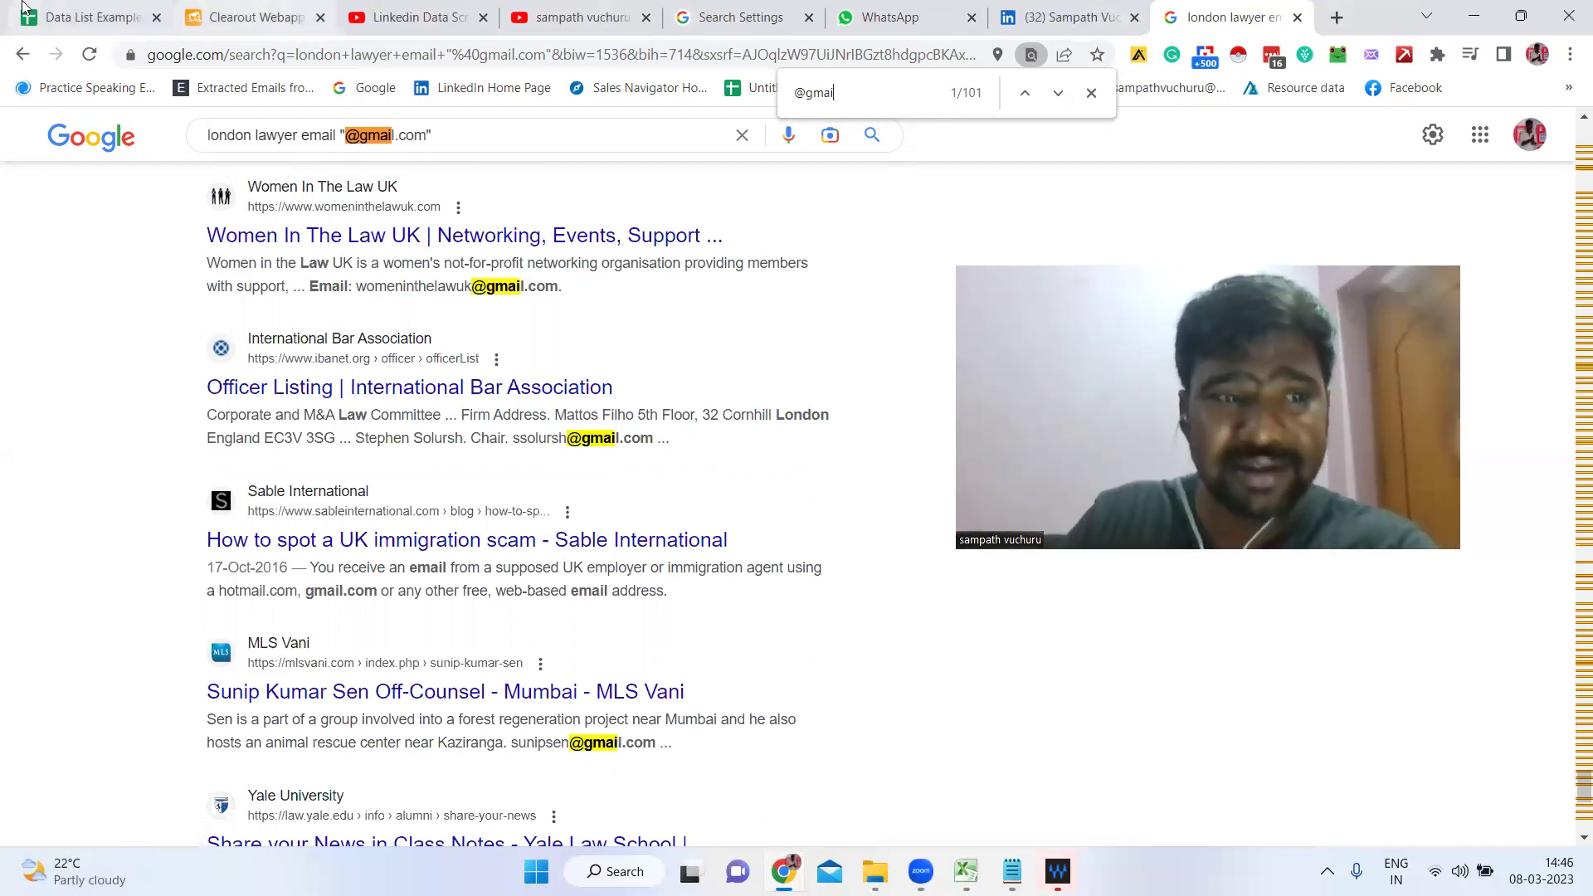
Step: Review the LinkedIn Data Scraping video's description and contact links on YouTube, and return to the London lawyer results
key(ctrl+1)
click(402, 8)
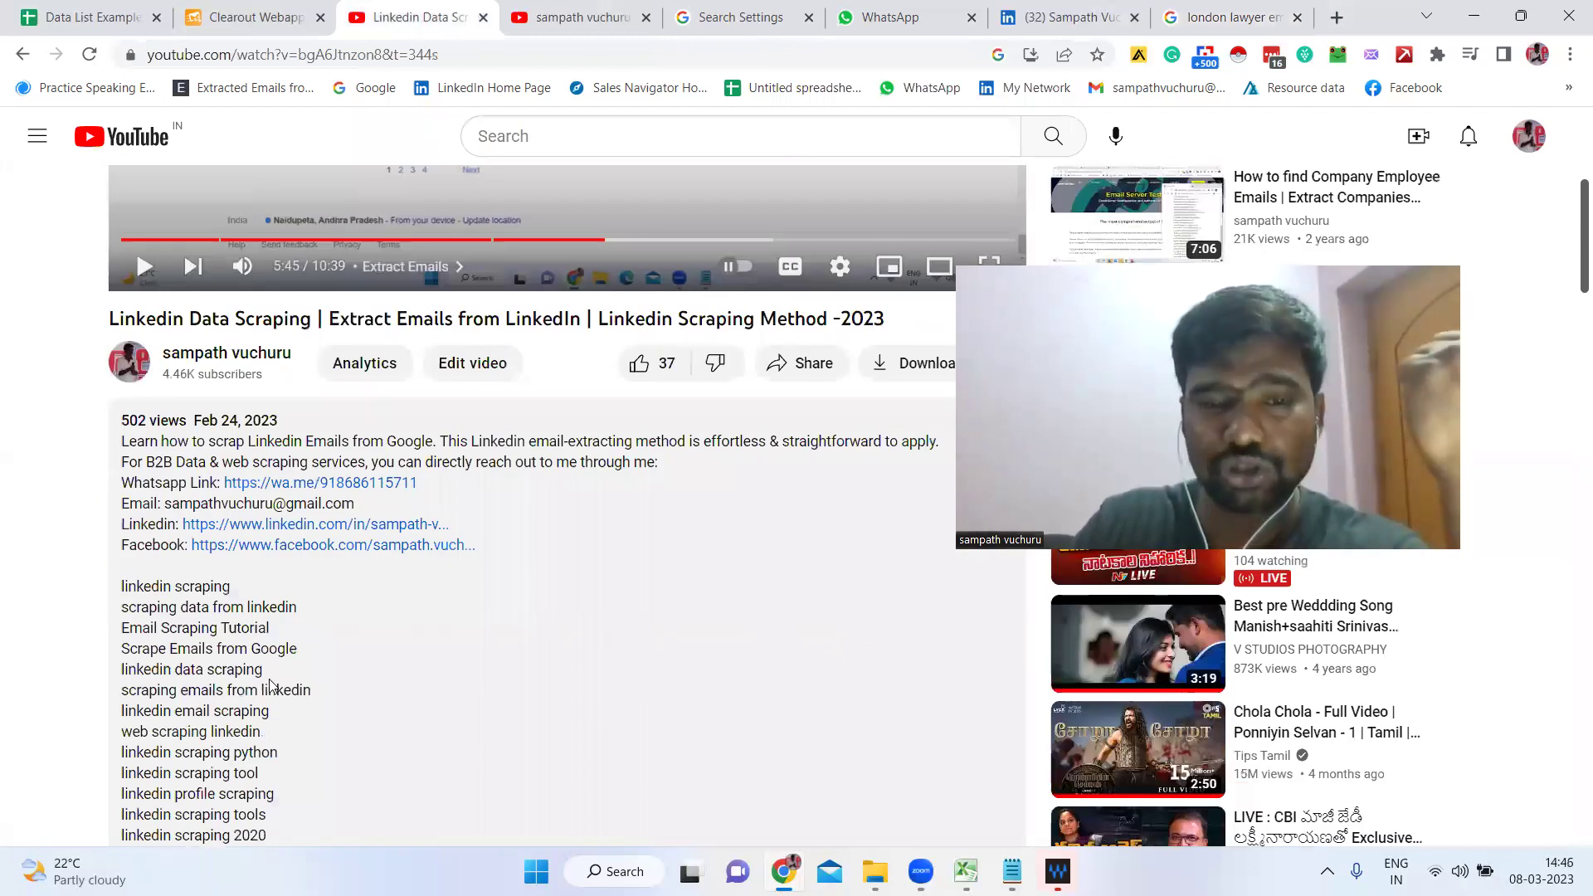
scroll(370, 636, up, 5)
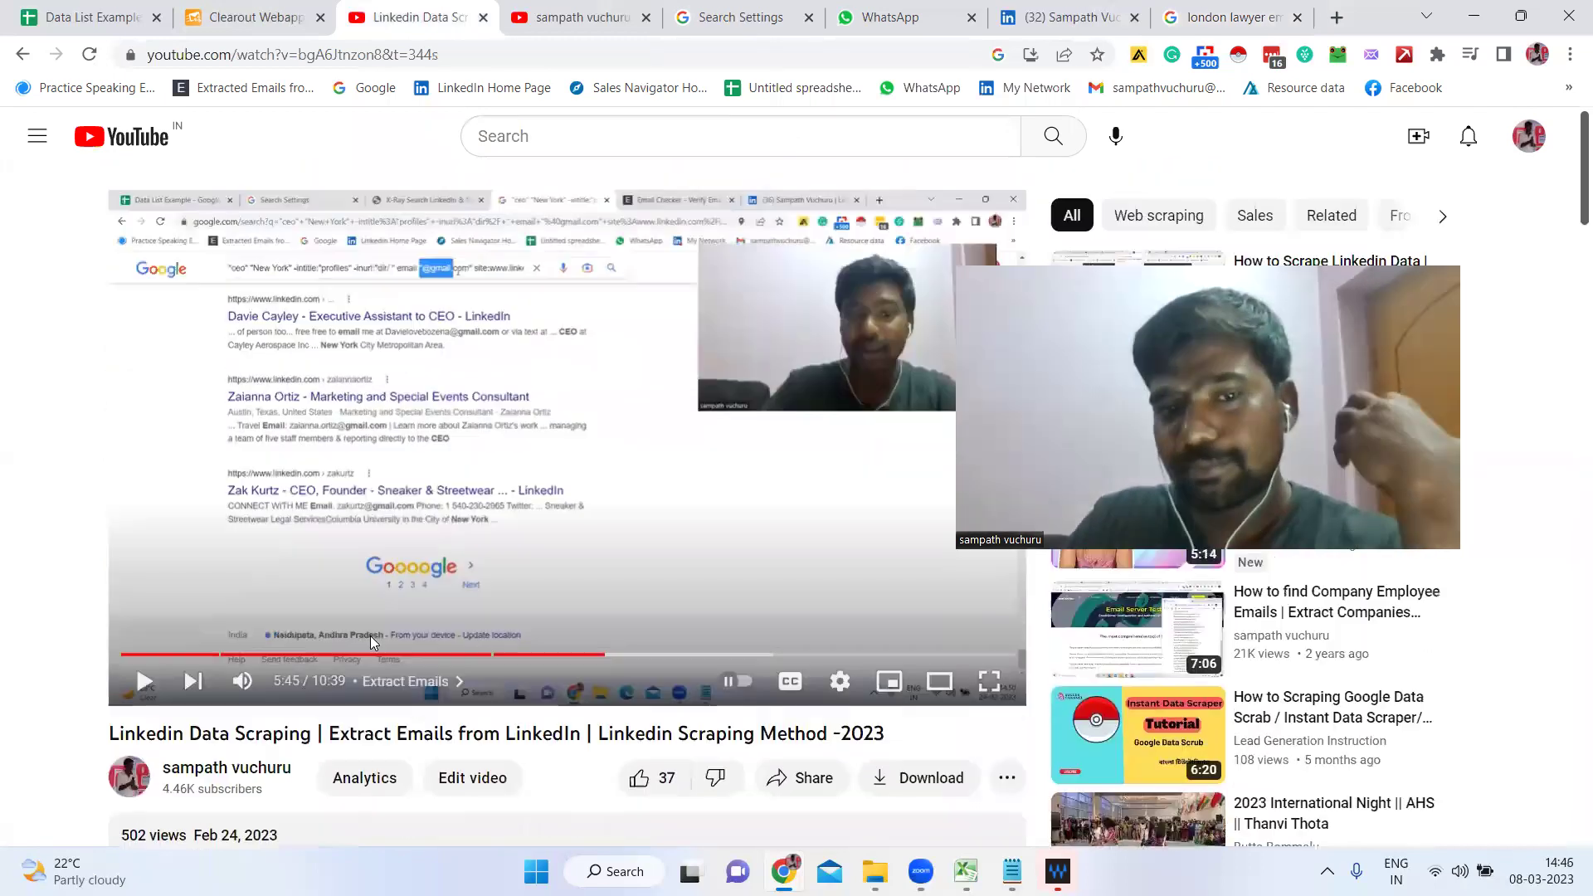
scroll(432, 644, down, 5)
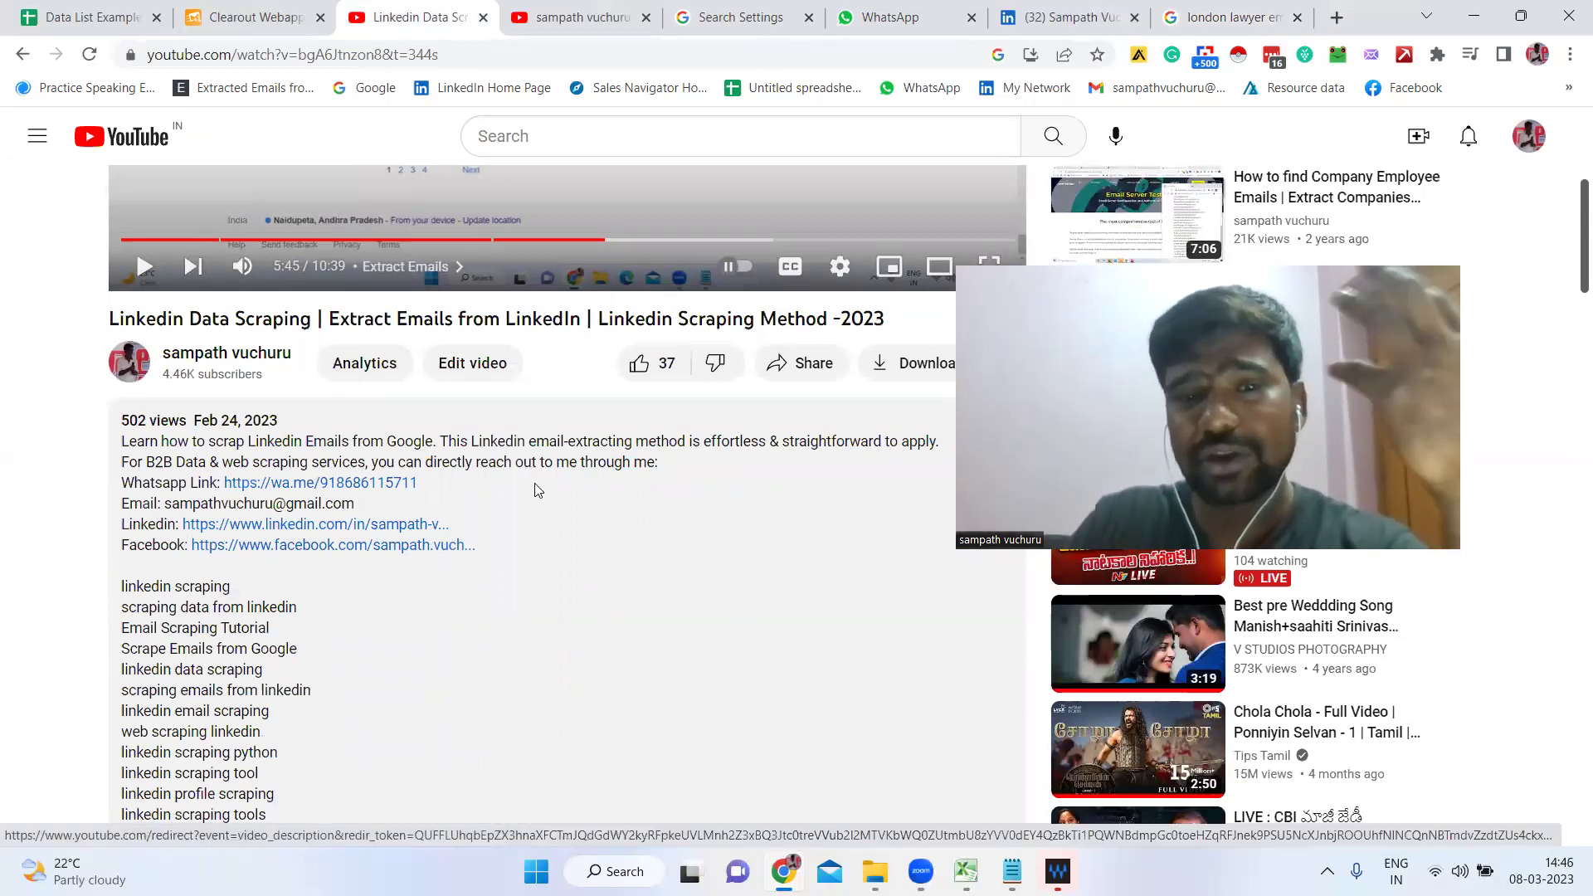
scroll(433, 533, up, 2)
click(773, 17)
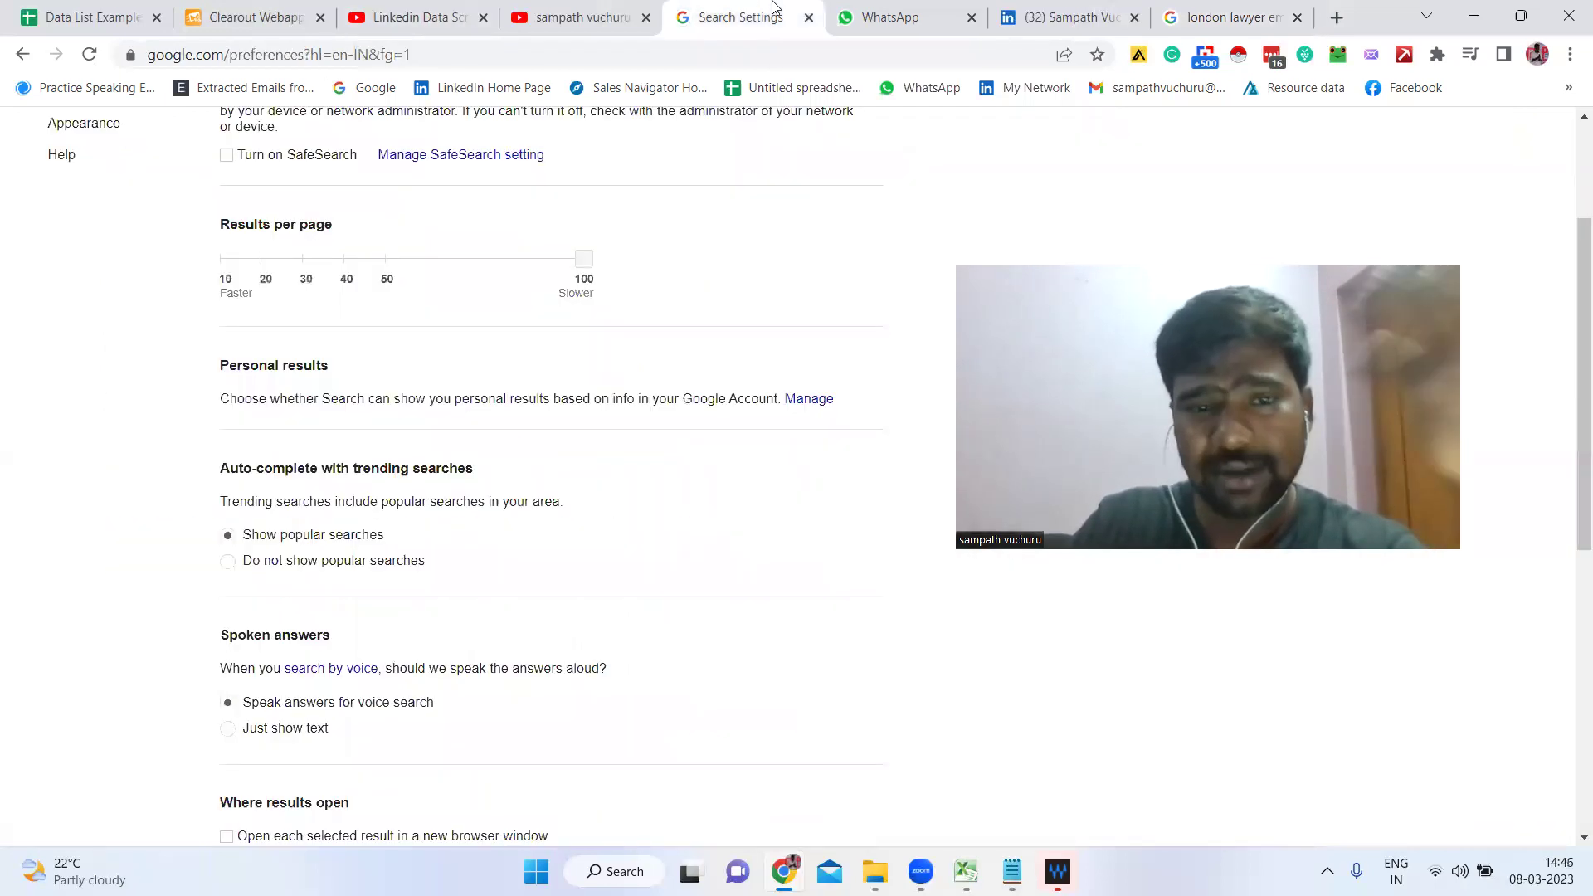
click(1244, 6)
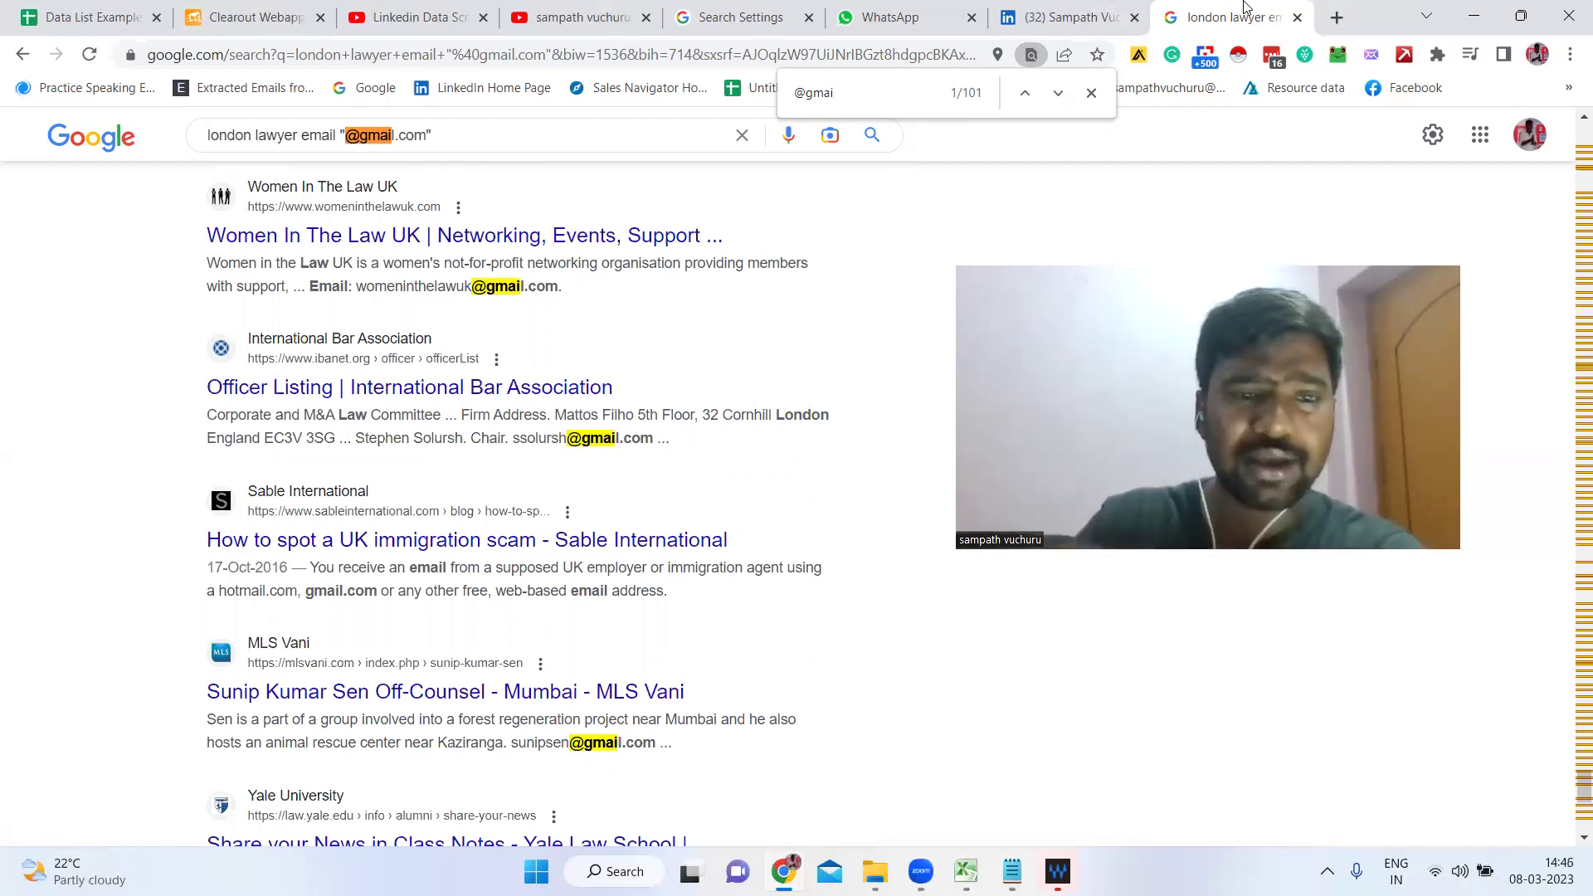